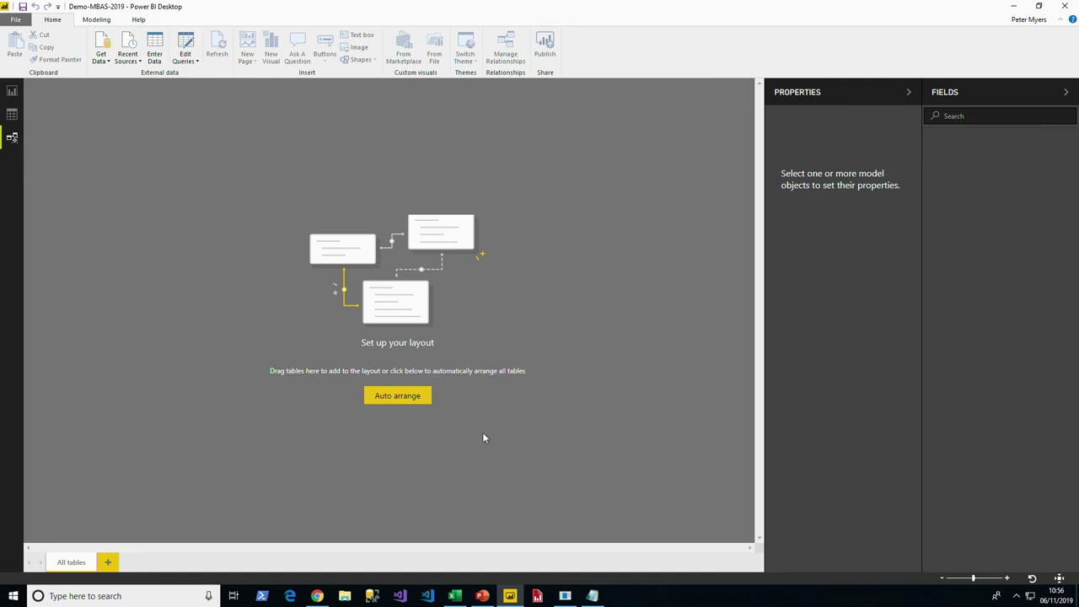
In the current file's data load options, turn off importing relationships on first load and autodetecting new relationships after data is loaded.
{"action": "left_click", "coordinate": [16, 22]}
{"action": "mouse_move", "coordinate": [56, 262]}
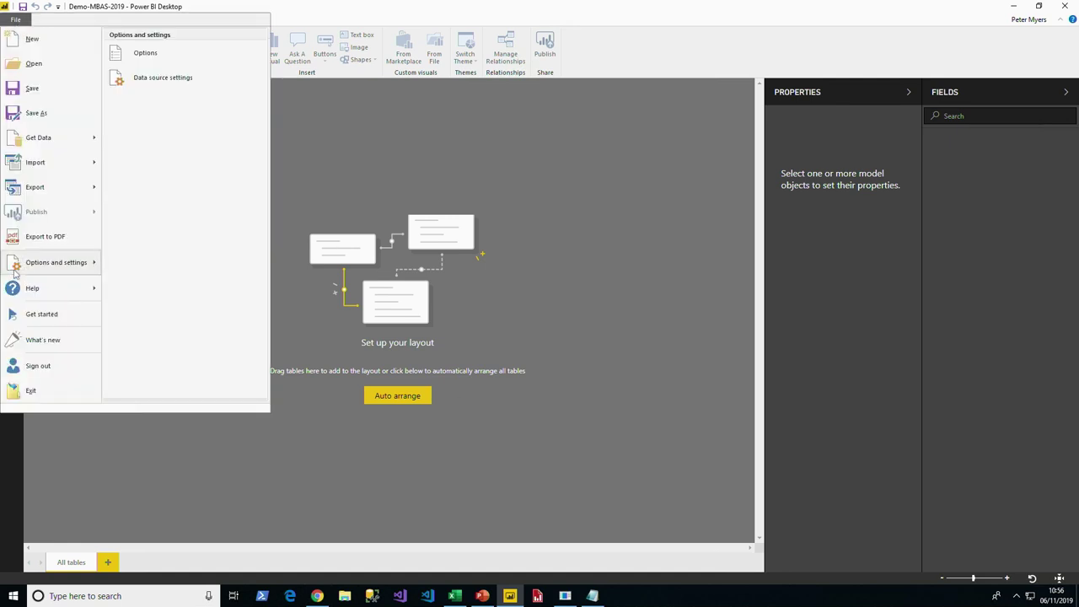
{"action": "left_click", "coordinate": [194, 77]}
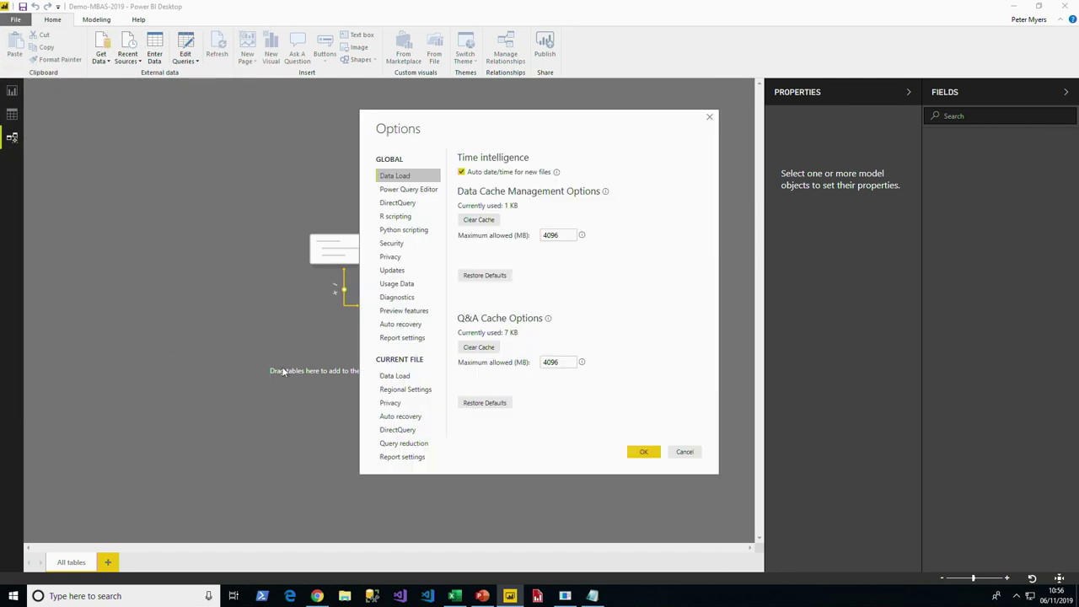
{"action": "left_click", "coordinate": [393, 377]}
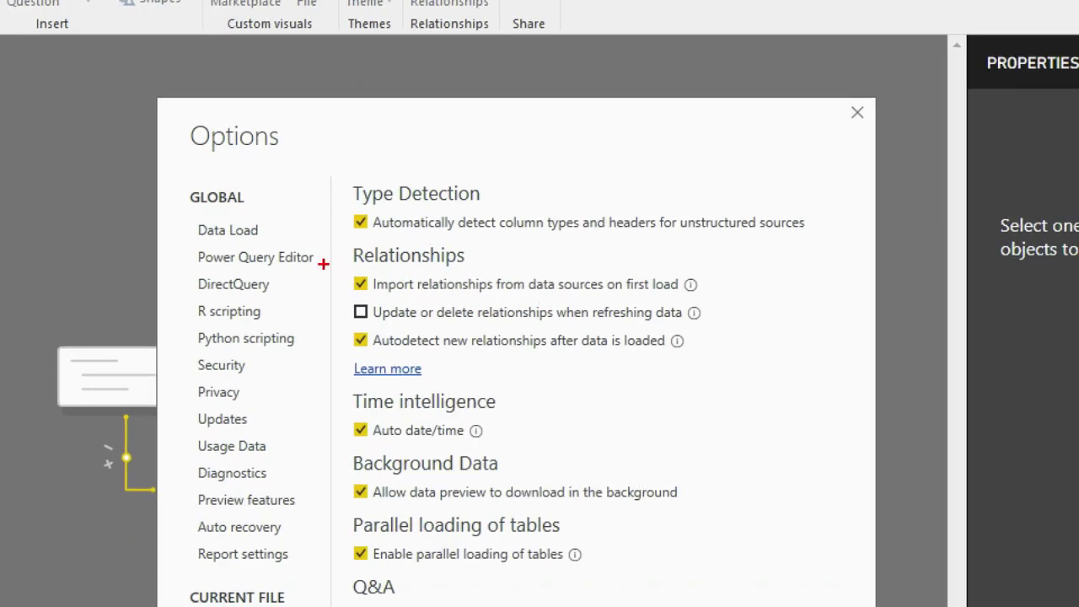
{"action": "left_click_drag", "start_coordinate": [323, 264], "coordinate": [384, 361]}
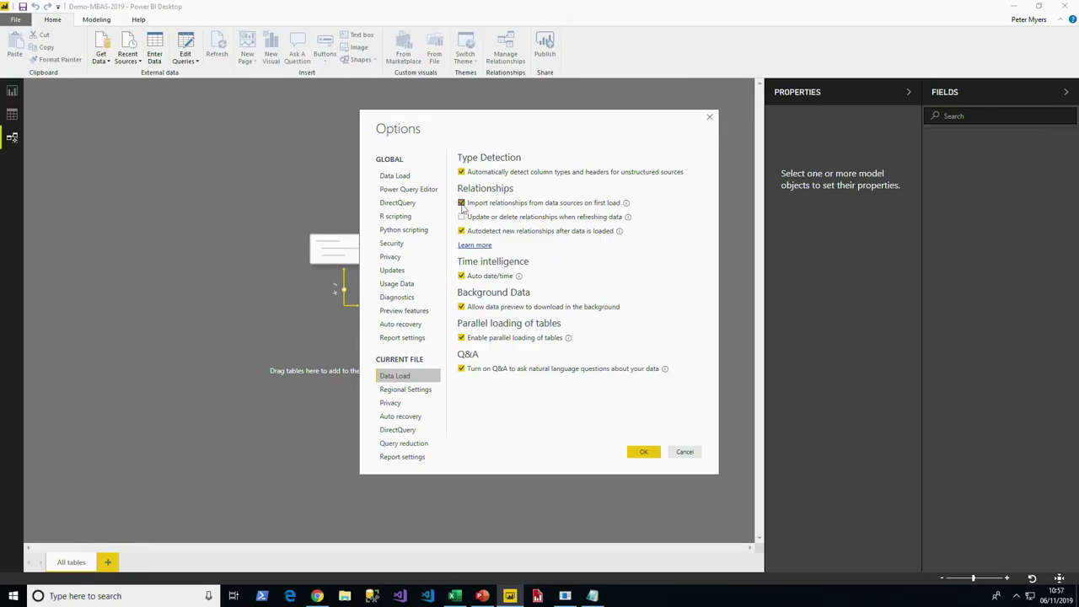
{"action": "left_click", "coordinate": [361, 285]}
{"action": "left_click", "coordinate": [463, 231]}
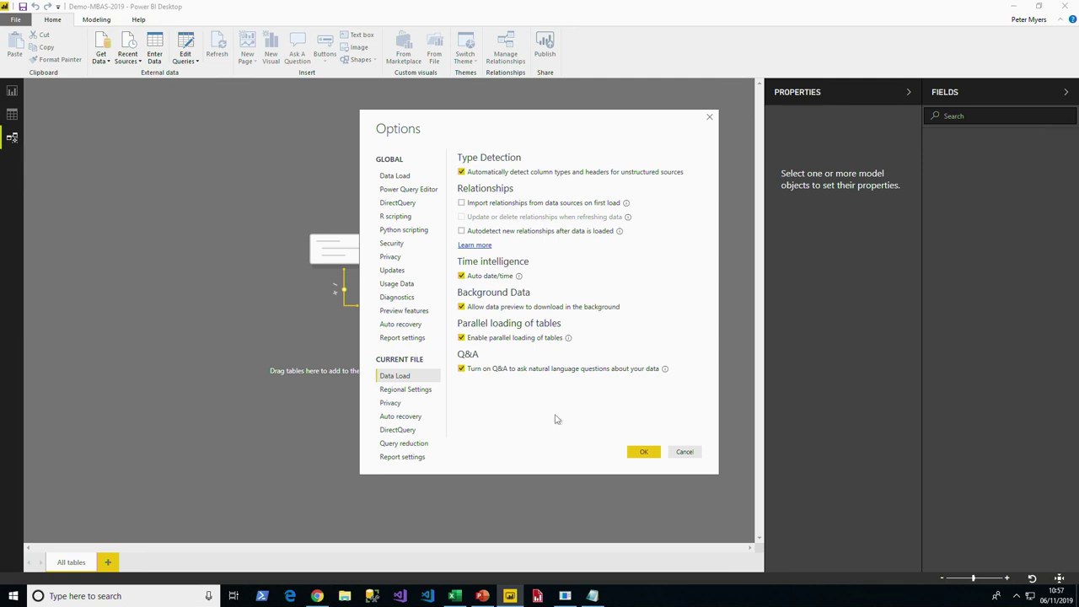
{"action": "left_click", "coordinate": [643, 452]}
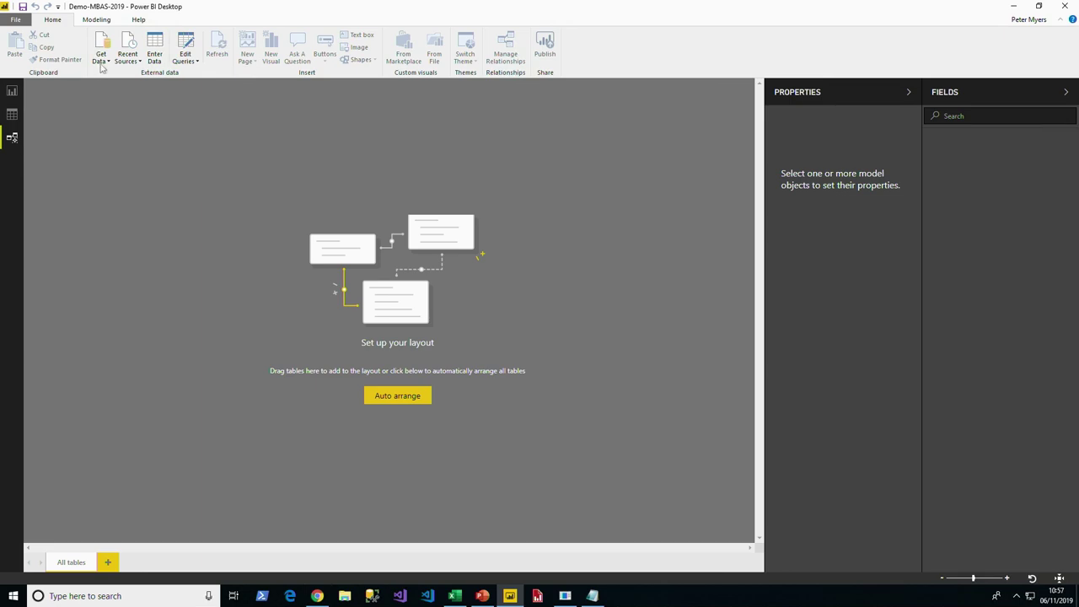
Review the Sale.xlsx data in Excel, and in Power BI Desktop get its Sale table from the Demo Assets folder for editing as a query.
{"action": "left_click", "coordinate": [454, 596]}
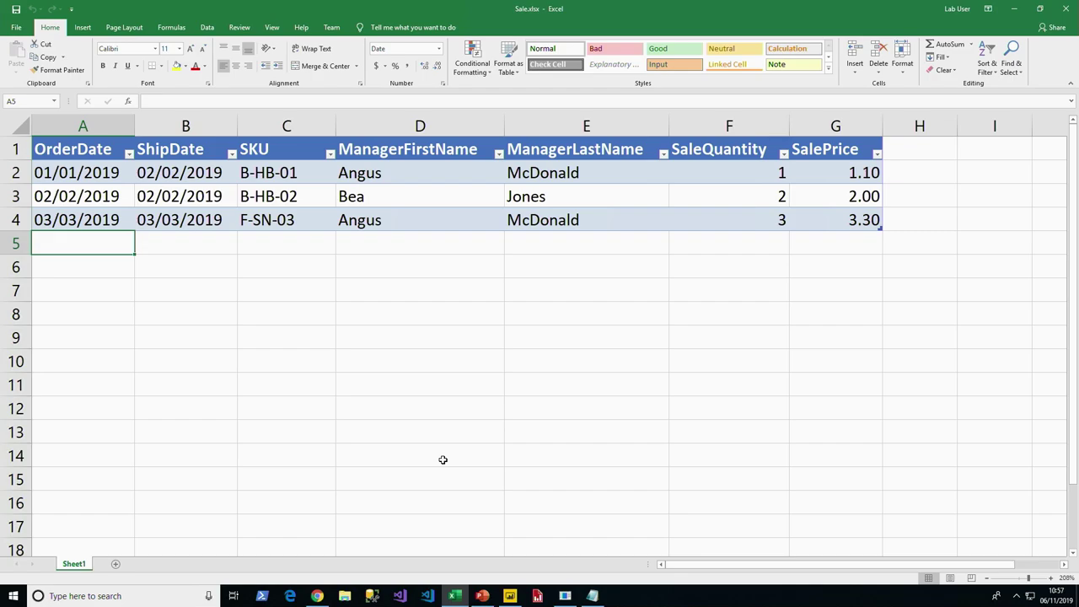
{"action": "key", "text": "alt+Tab"}
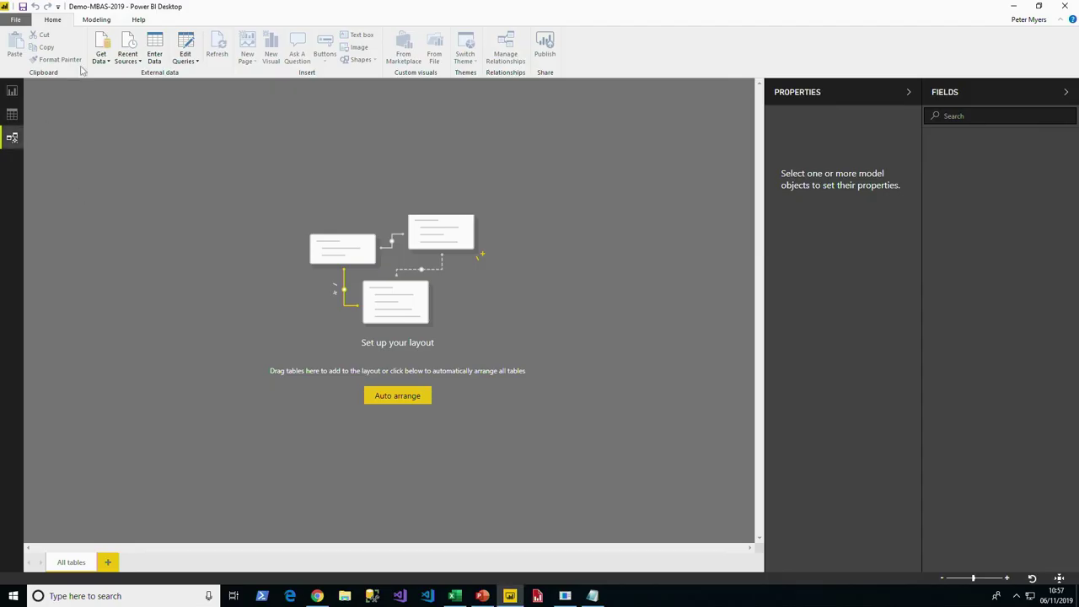
{"action": "left_click", "coordinate": [101, 59]}
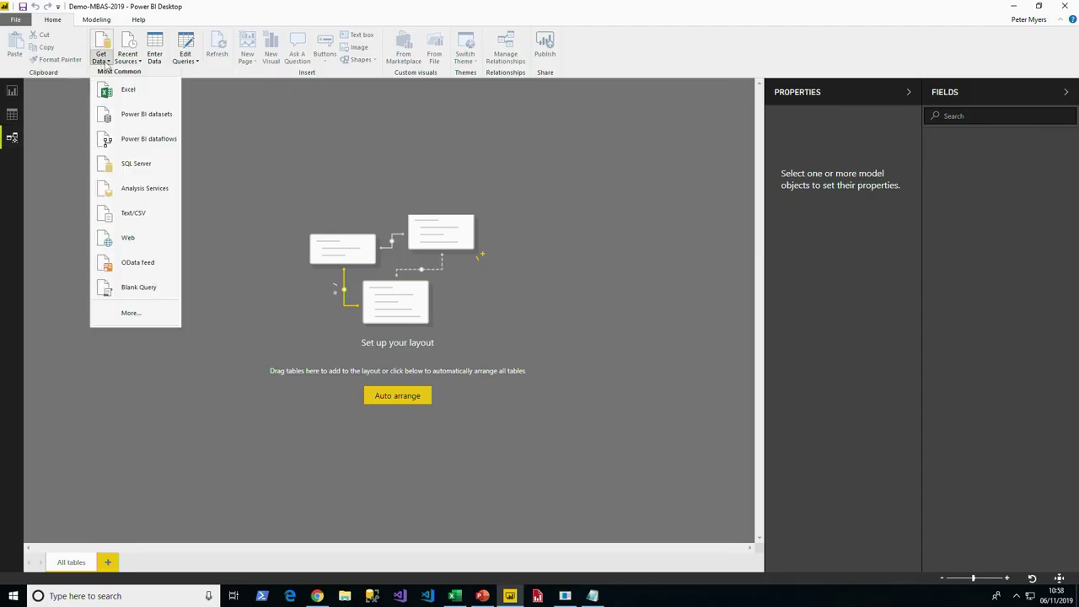
{"action": "left_click", "coordinate": [129, 91]}
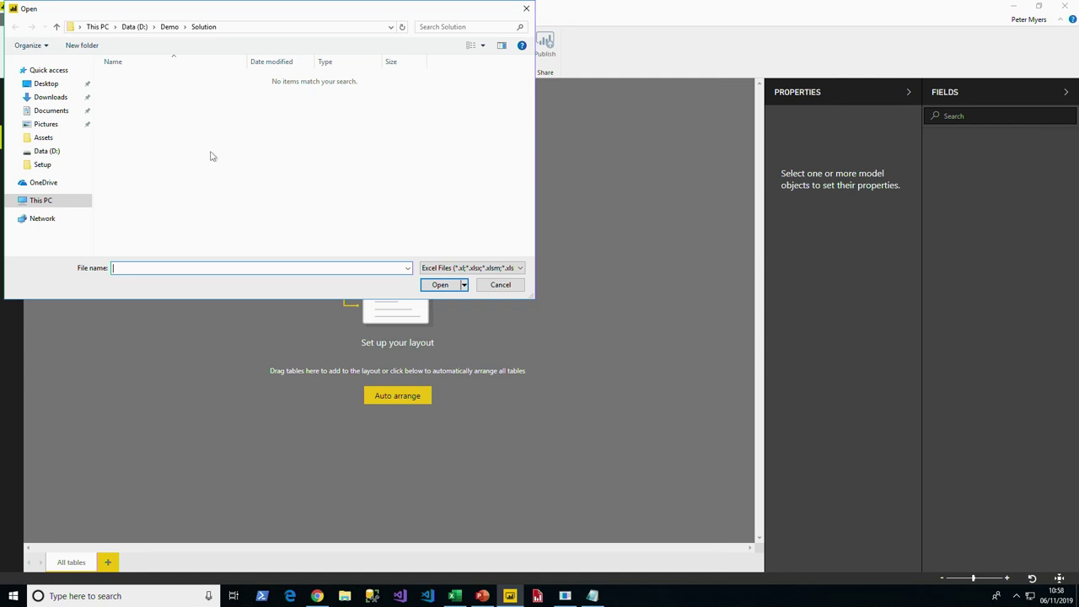
{"action": "left_click", "coordinate": [171, 27]}
{"action": "double_click", "coordinate": [135, 77]}
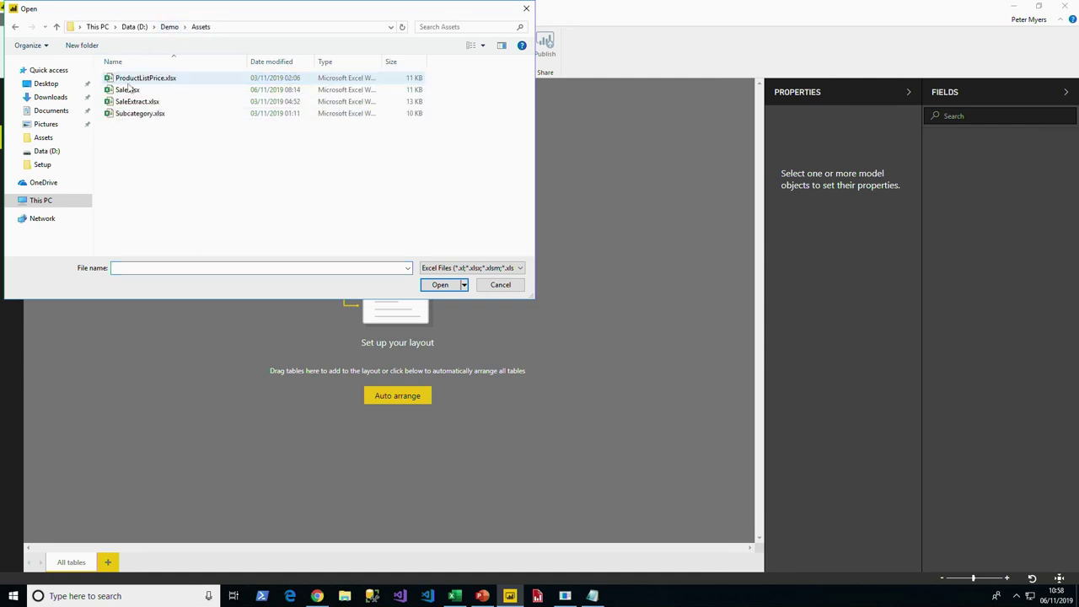
{"action": "double_click", "coordinate": [148, 92]}
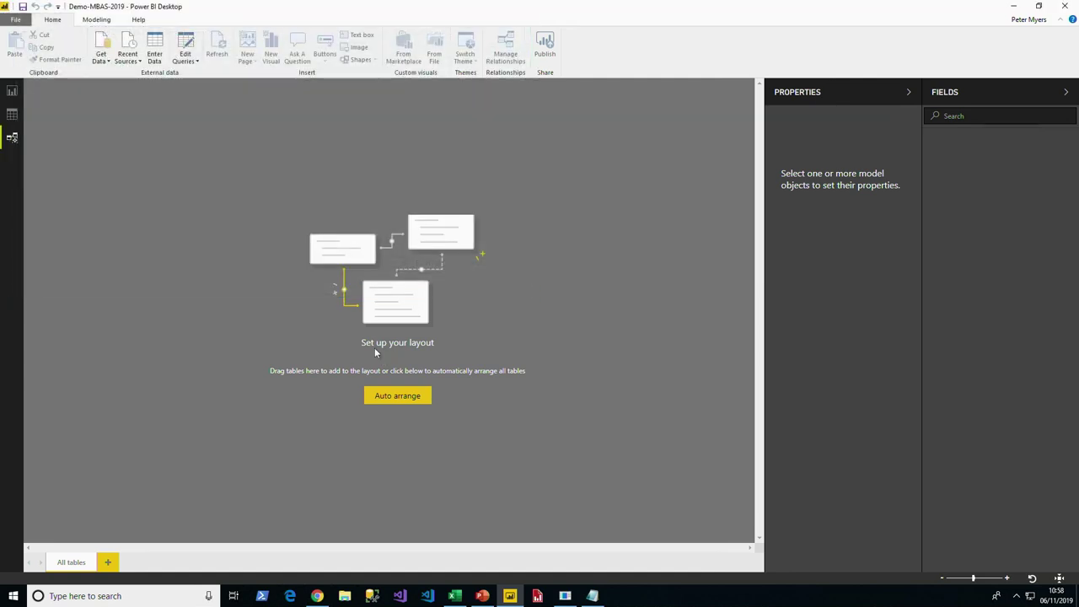
{"action": "left_click", "coordinate": [350, 191]}
{"action": "left_click", "coordinate": [326, 189]}
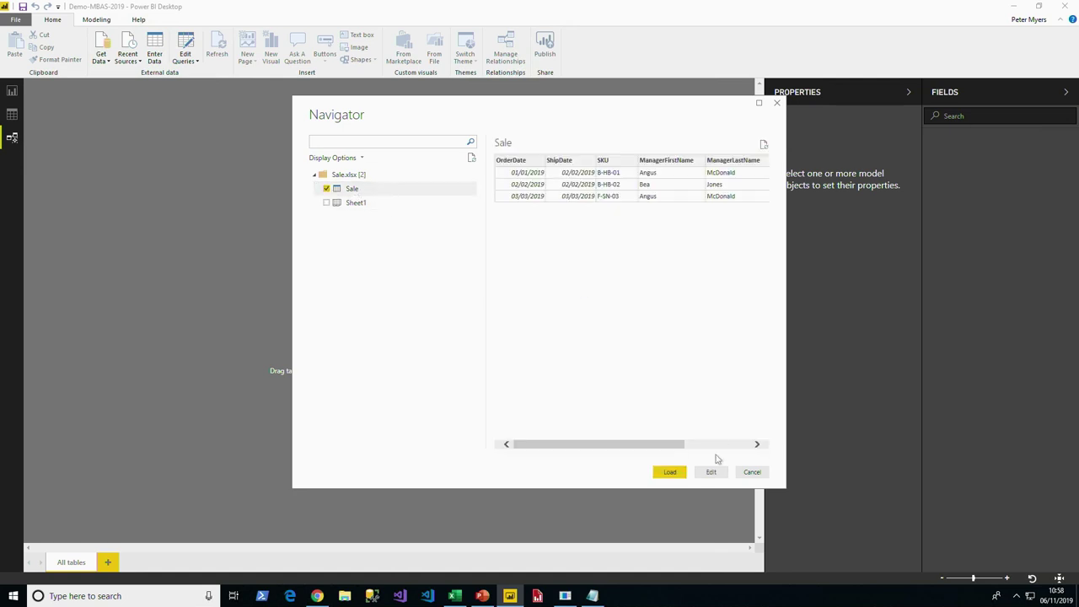
{"action": "left_click", "coordinate": [712, 472]}
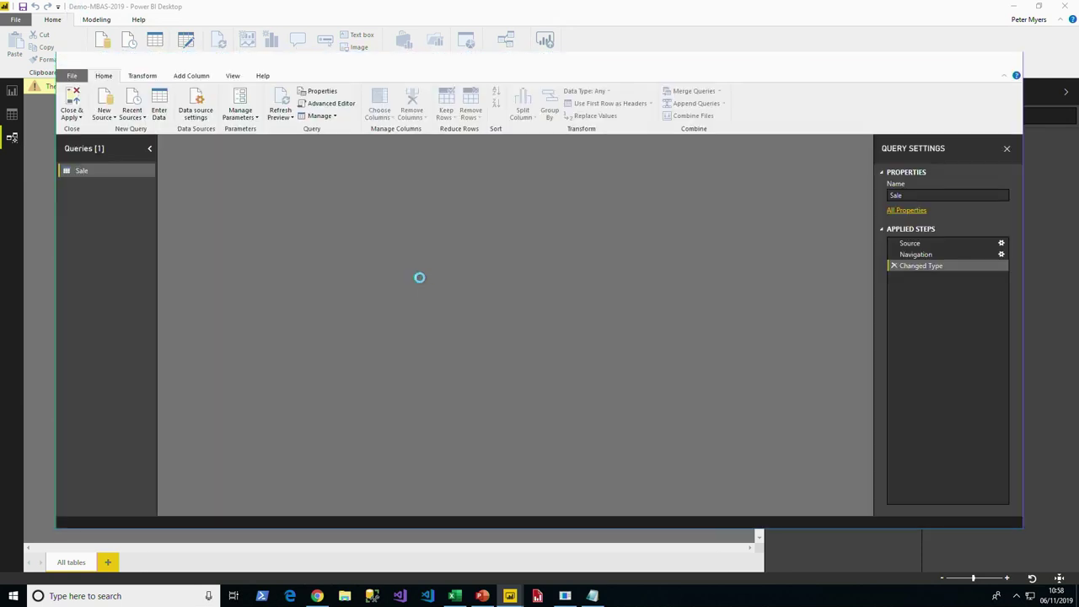
Add a column to the Sale query containing the product of SaleQuantity and SalePrice.
{"action": "left_click", "coordinate": [668, 150]}
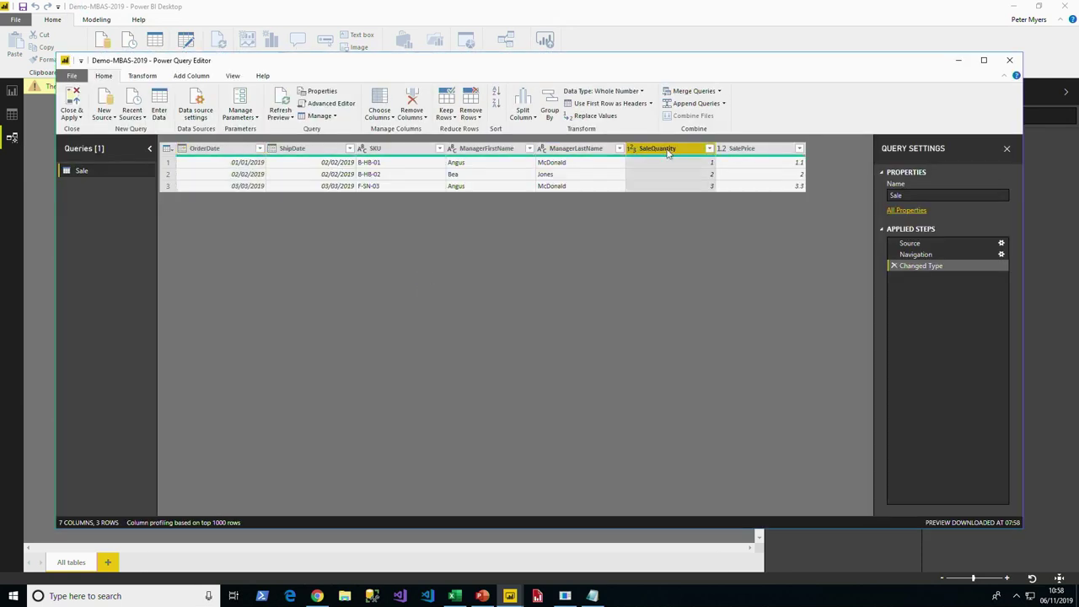
{"action": "left_click", "coordinate": [741, 156], "text": "ctrl"}
{"action": "right_click", "coordinate": [755, 150]}
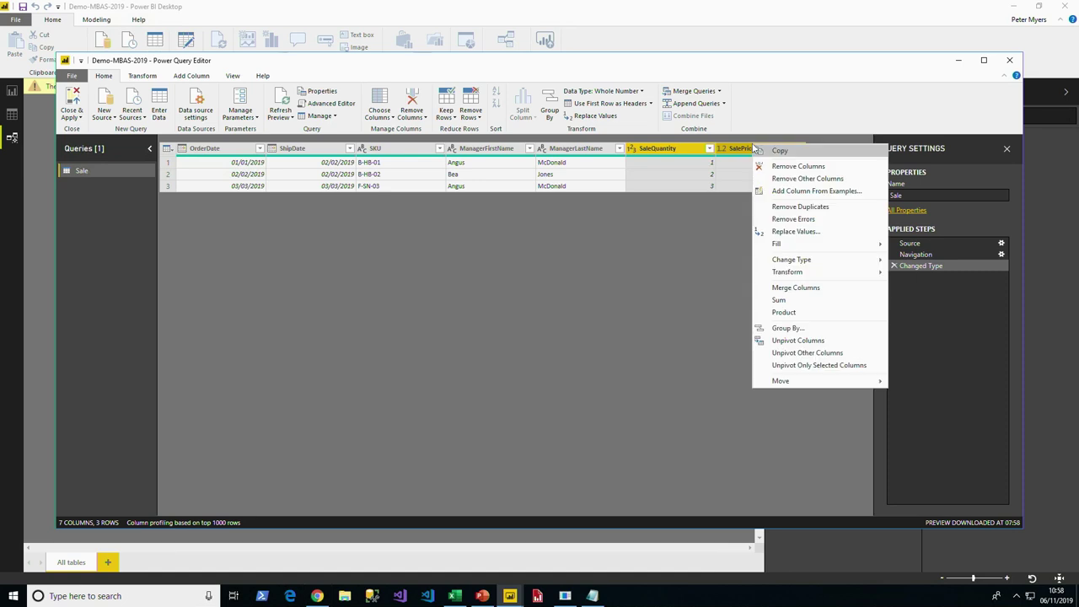
{"action": "left_click", "coordinate": [793, 313]}
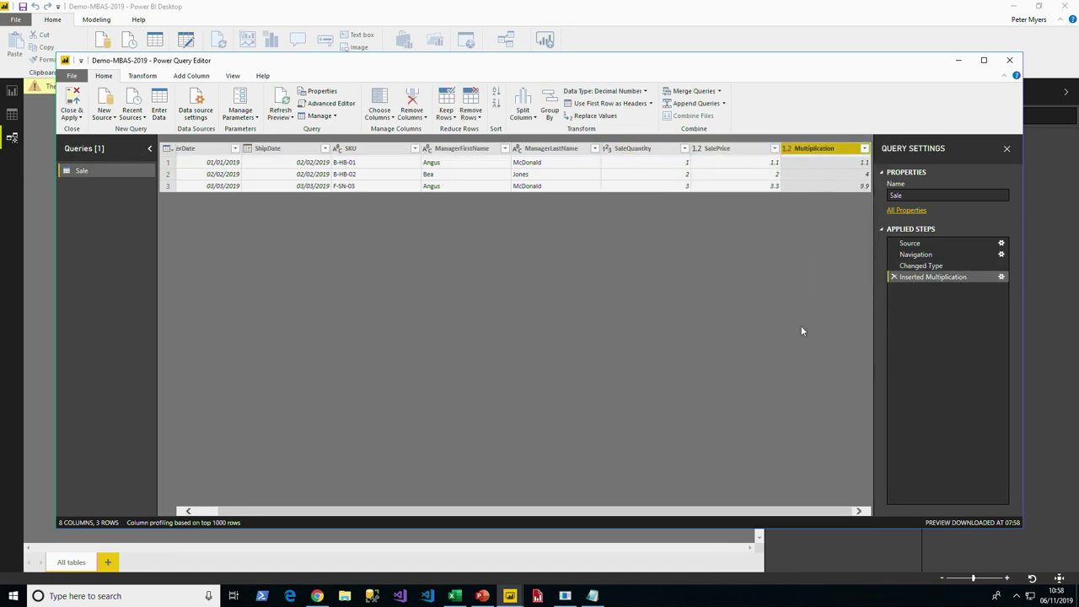
Rename the new multiplication column in the Sale query as SaleAmount.
{"action": "double_click", "coordinate": [810, 148]}
{"action": "type", "text": "SalesAmo"}
{"action": "key", "text": "BackSpace"}
{"action": "key", "text": "BackSpace"}
{"action": "key", "text": "BackSpace"}
{"action": "key", "text": "BackSpace"}
{"action": "type", "text": "Amount"}
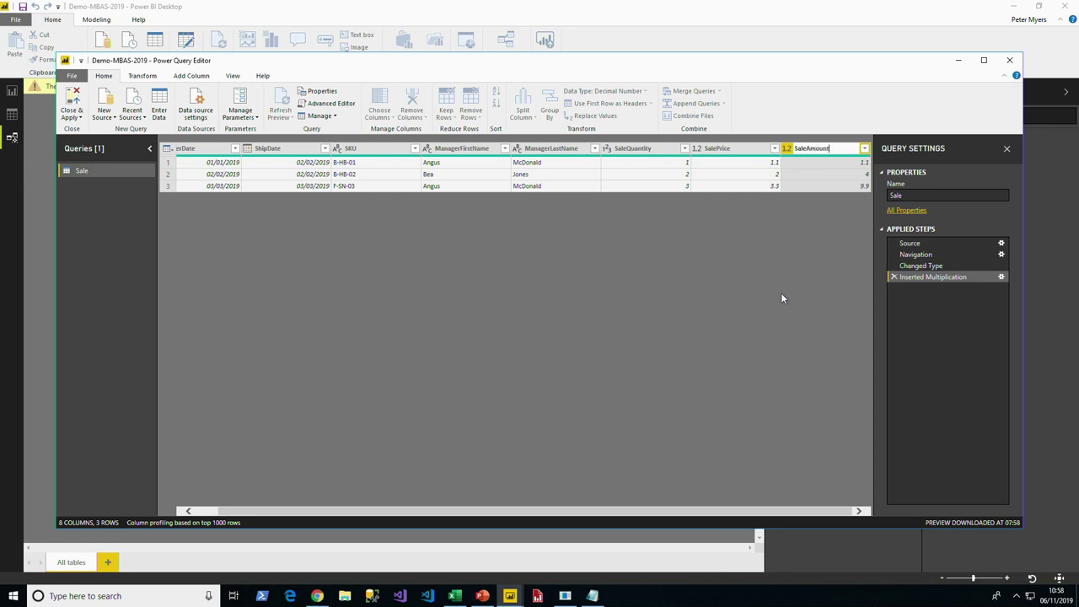
{"action": "key", "text": "Return"}
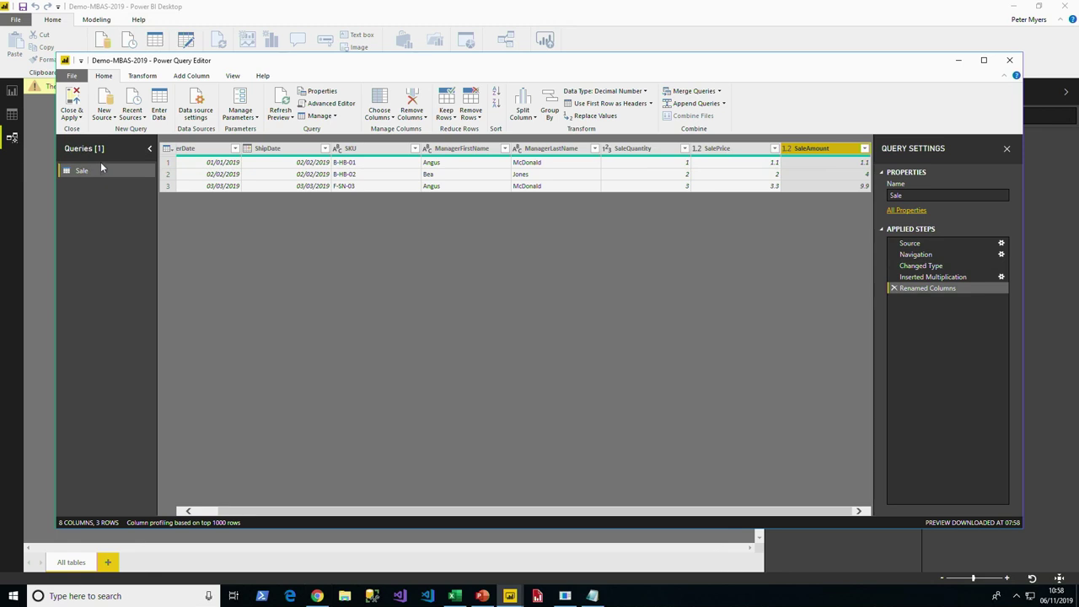
Add Product.csv as a new query and use its first row as column headers.
{"action": "left_click", "coordinate": [104, 116]}
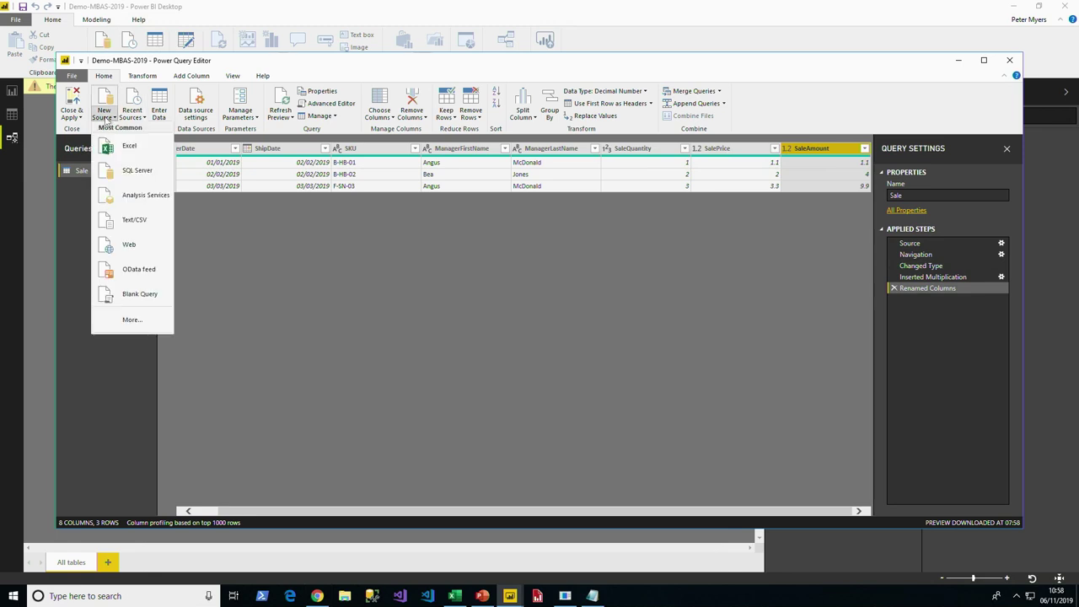
{"action": "left_click", "coordinate": [135, 220]}
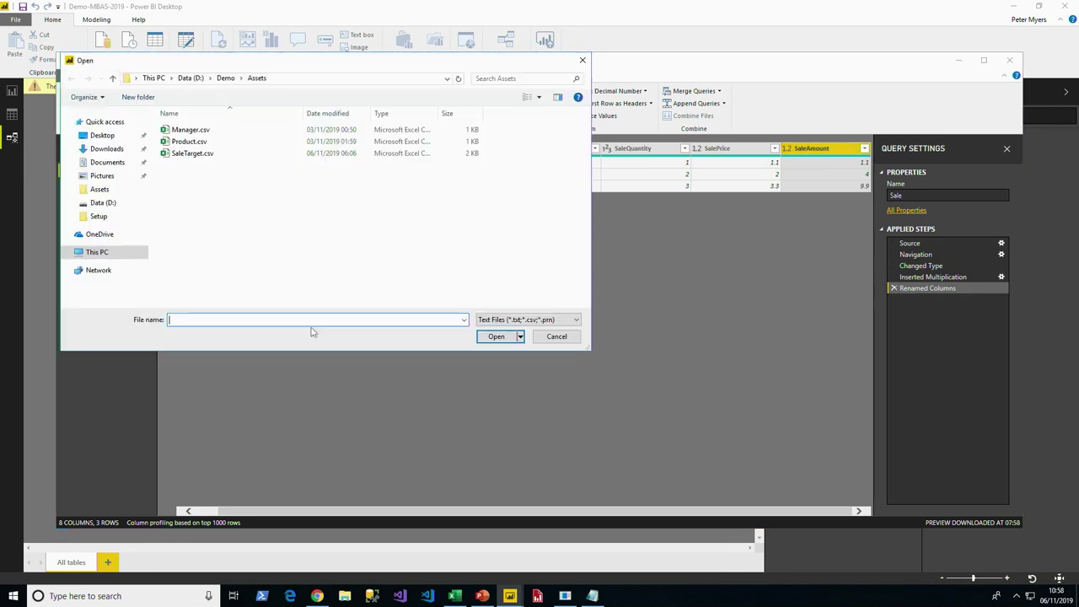
{"action": "left_click", "coordinate": [208, 144]}
{"action": "double_click", "coordinate": [208, 143]}
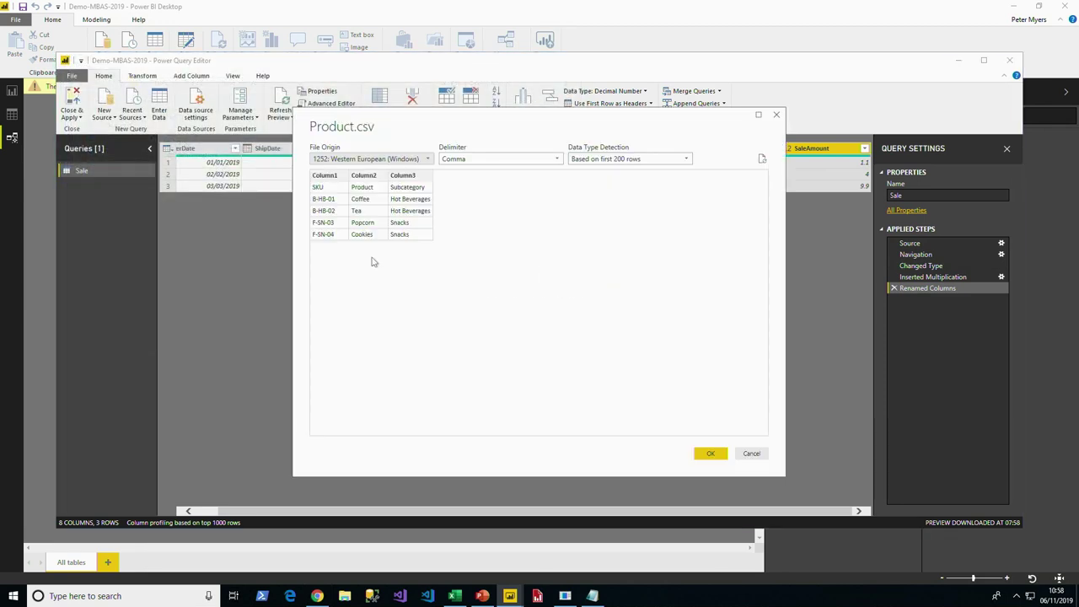
{"action": "left_click", "coordinate": [711, 453]}
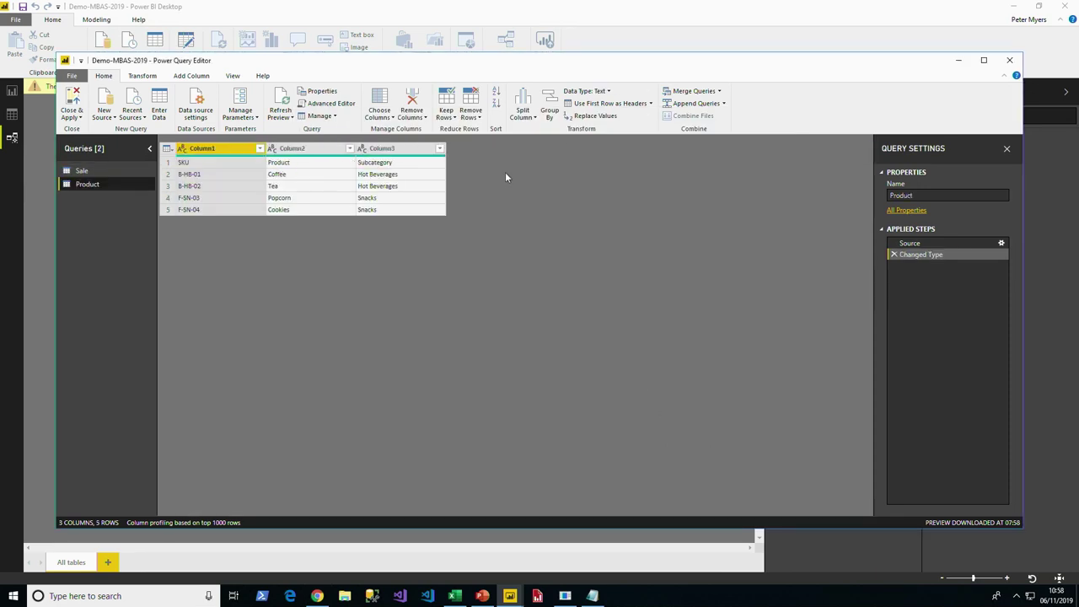
{"action": "left_click", "coordinate": [607, 103]}
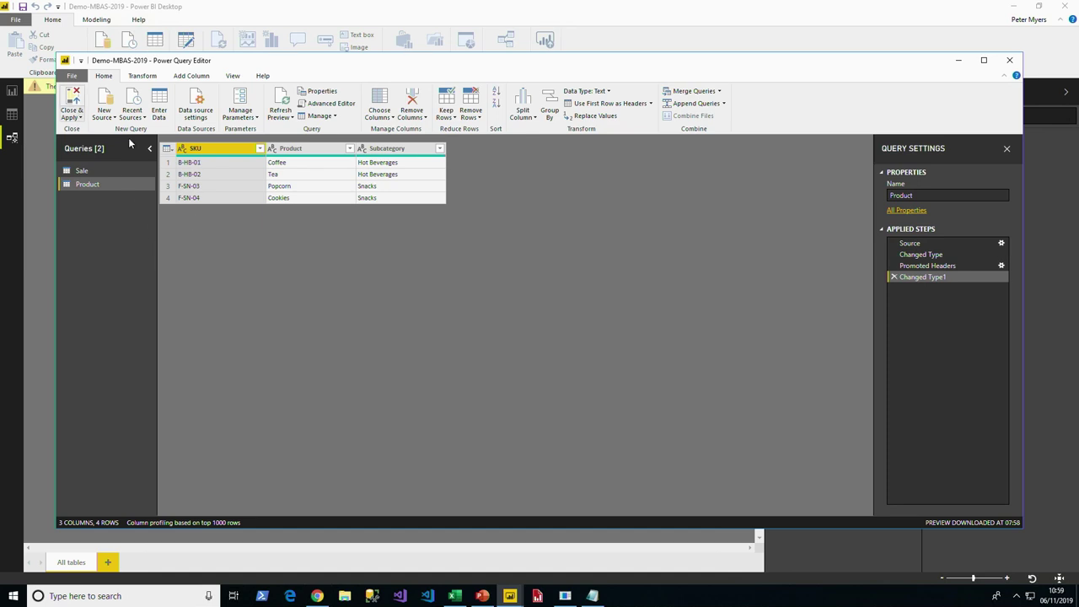
Add the Subcategory table from the Subcategory.xlsx workbook as a new query.
{"action": "left_click", "coordinate": [111, 119]}
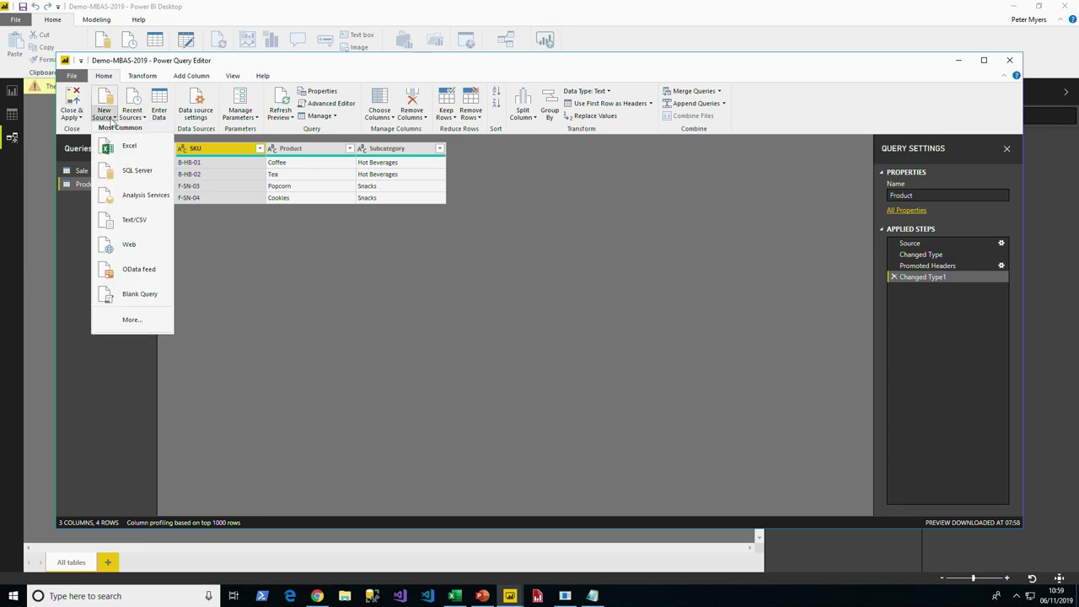
{"action": "left_click", "coordinate": [127, 146]}
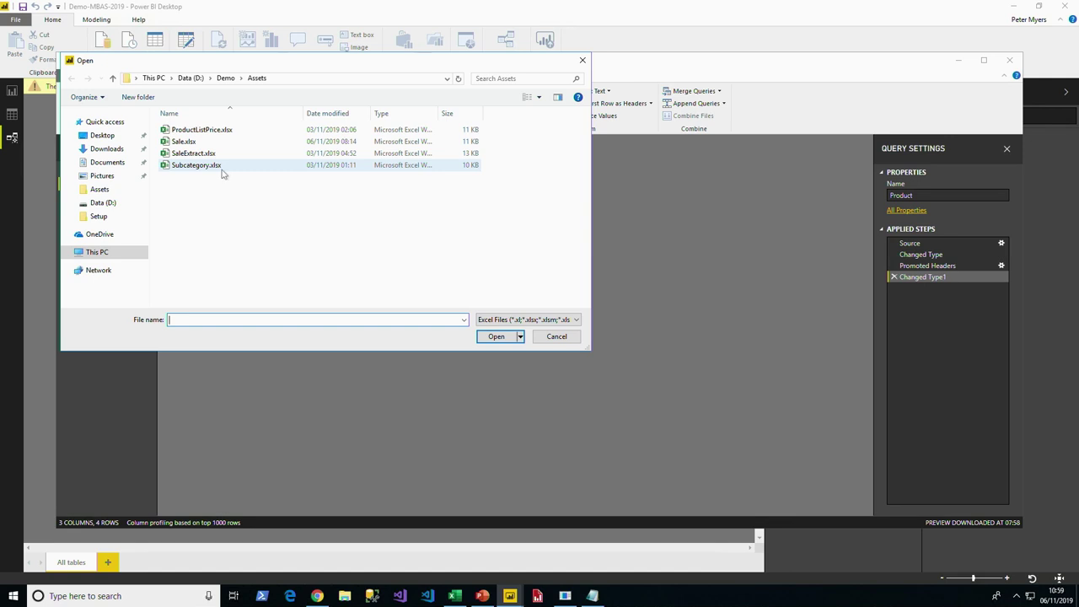
{"action": "double_click", "coordinate": [222, 168]}
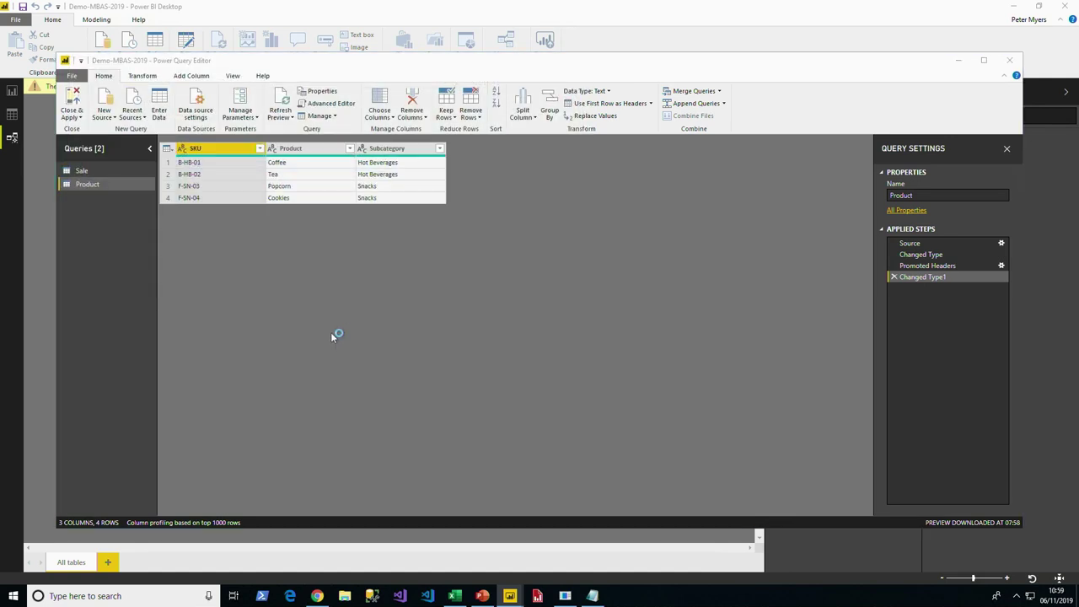
{"action": "left_click", "coordinate": [328, 189]}
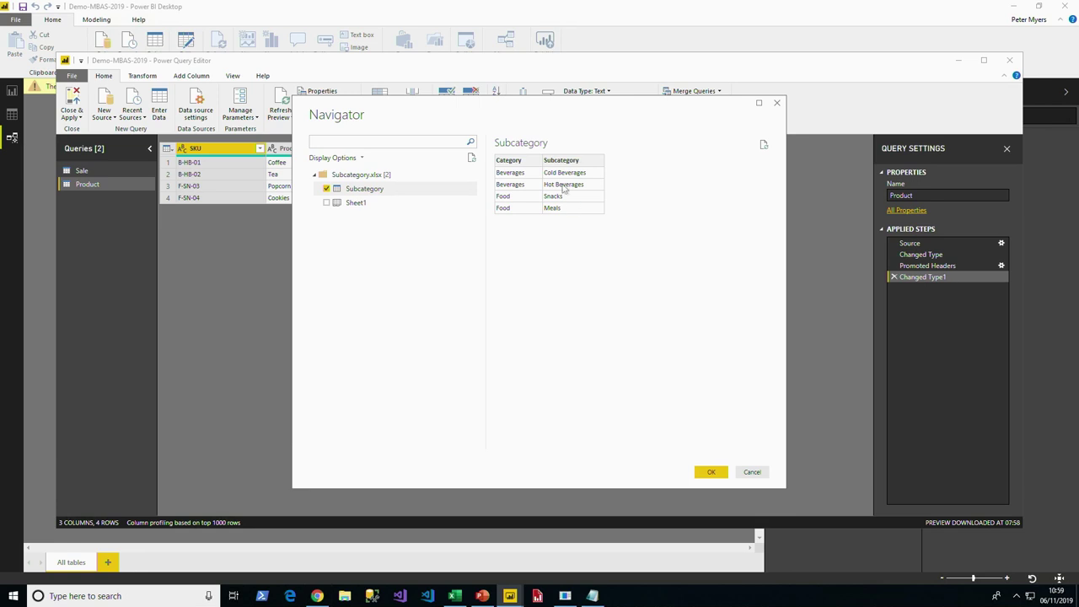
{"action": "left_click", "coordinate": [709, 471]}
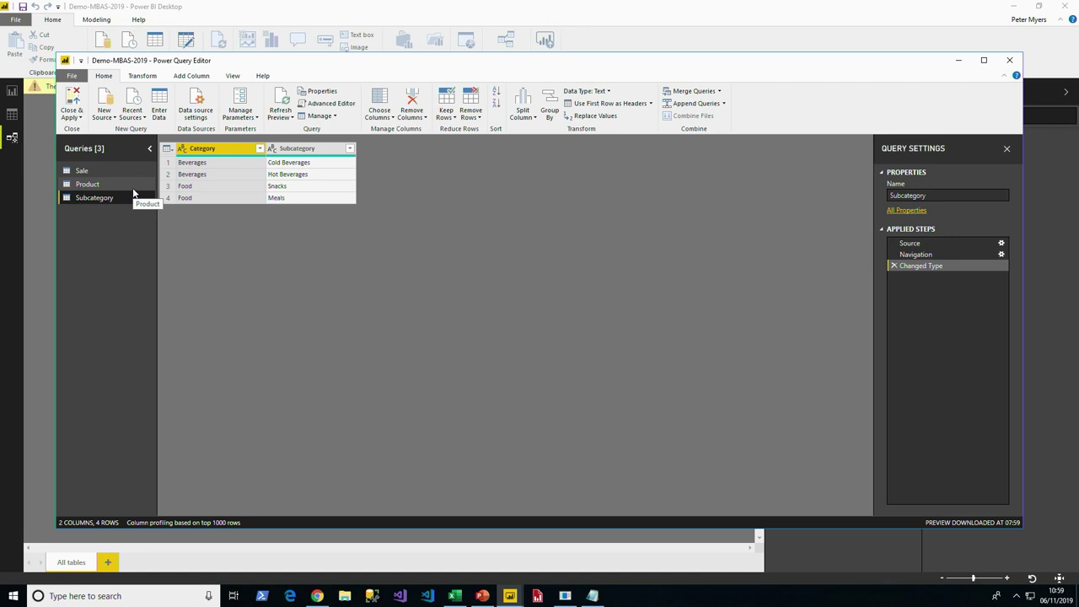
Add the ProductListPrice table from the ProductListPrice.xlsx workbook as a new query.
{"action": "left_click", "coordinate": [113, 117]}
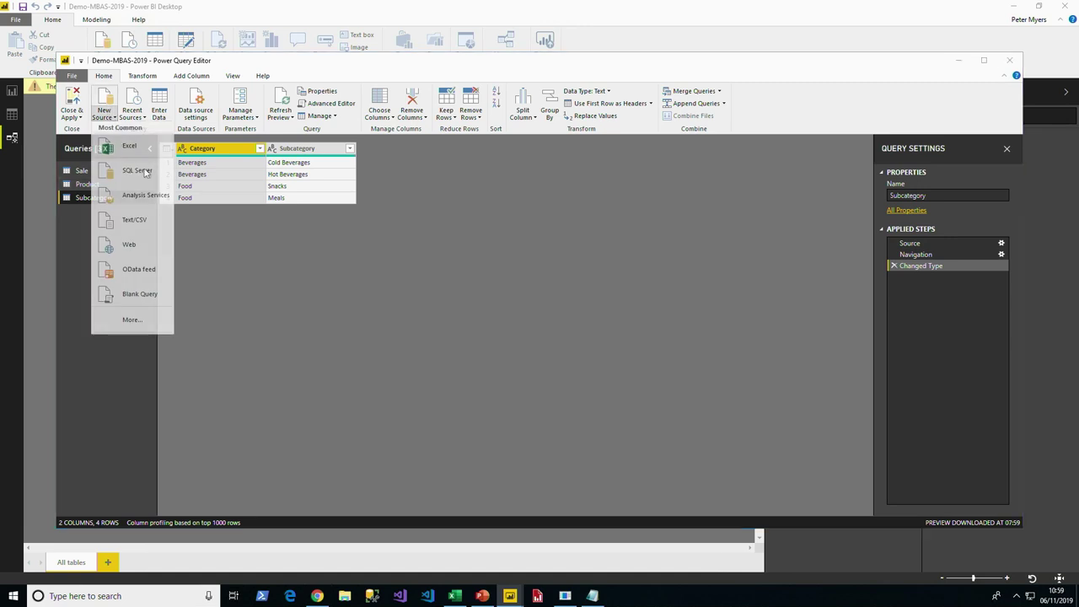
{"action": "left_click", "coordinate": [123, 145]}
{"action": "left_click", "coordinate": [202, 129]}
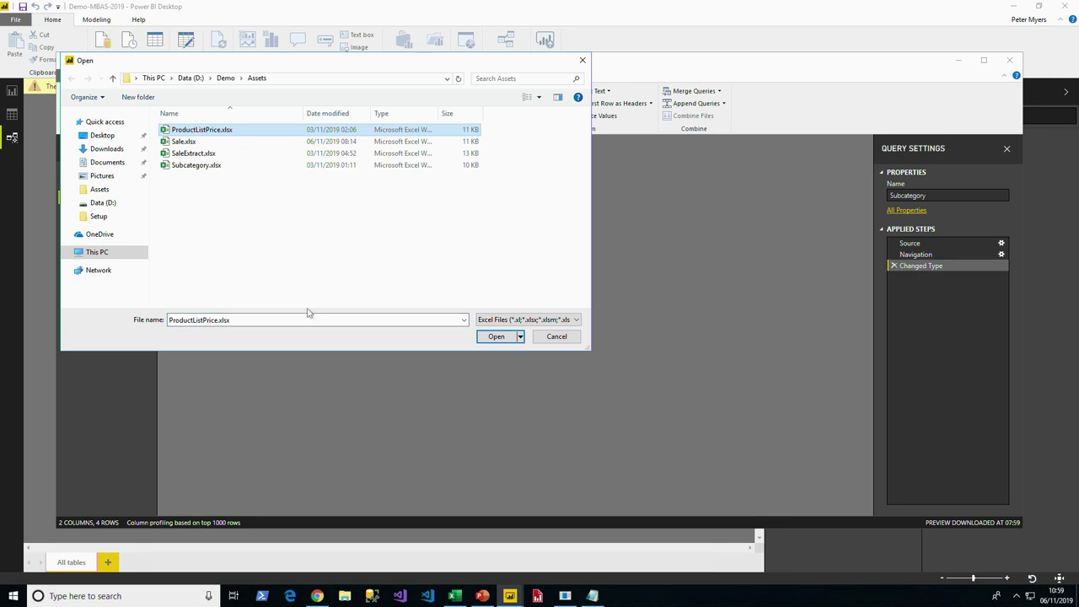
{"action": "left_click", "coordinate": [496, 337]}
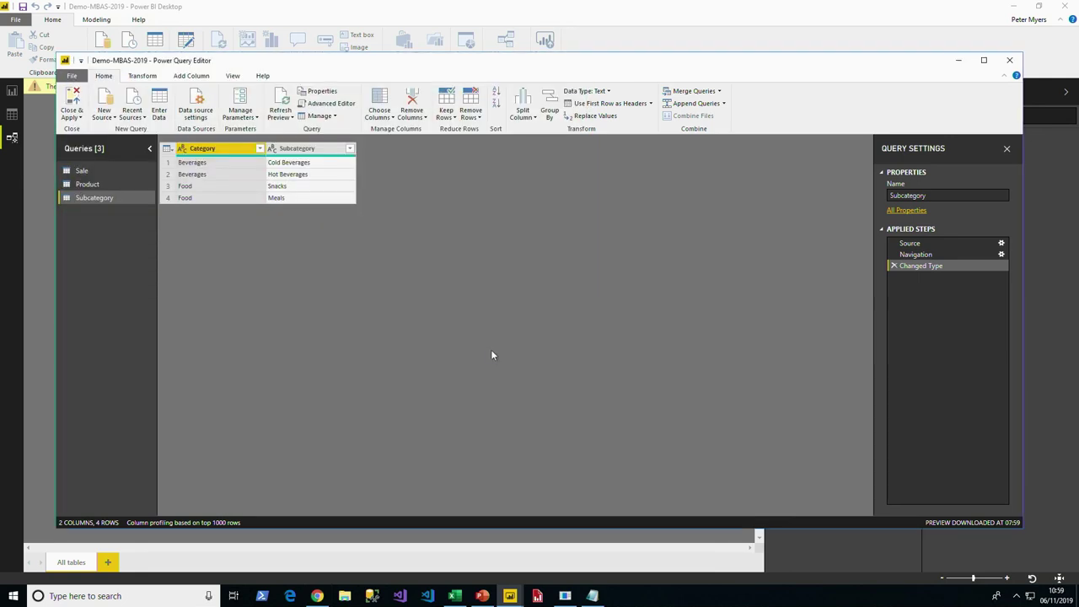
{"action": "left_click", "coordinate": [337, 189]}
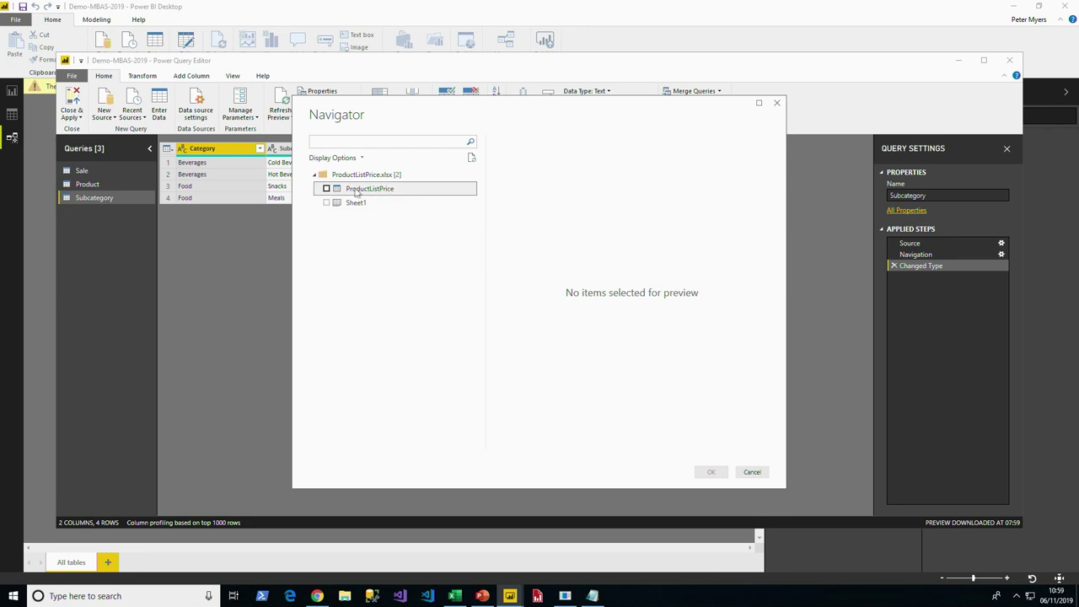
{"action": "left_click", "coordinate": [327, 189]}
{"action": "left_click", "coordinate": [709, 473]}
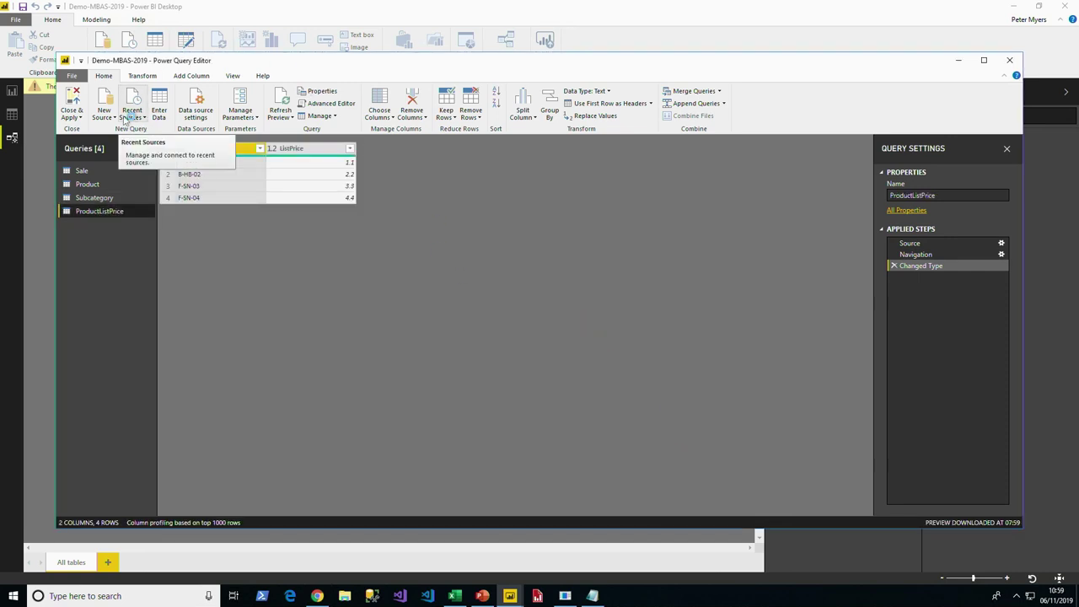
Add Manager.csv as a new comma-delimited query and use its first row as column headers.
{"action": "left_click", "coordinate": [105, 117]}
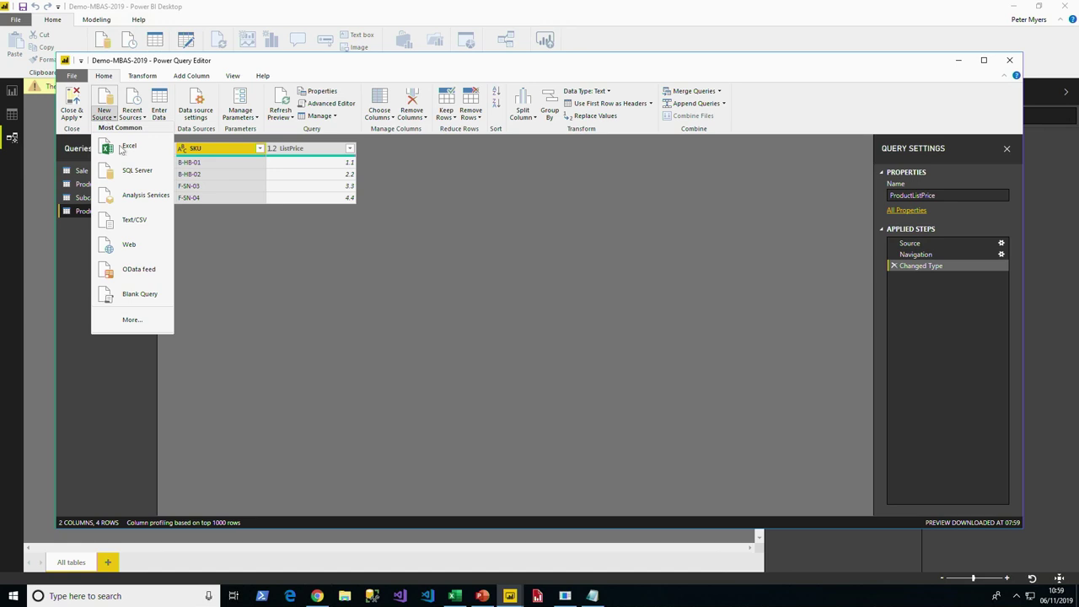
{"action": "left_click", "coordinate": [133, 219]}
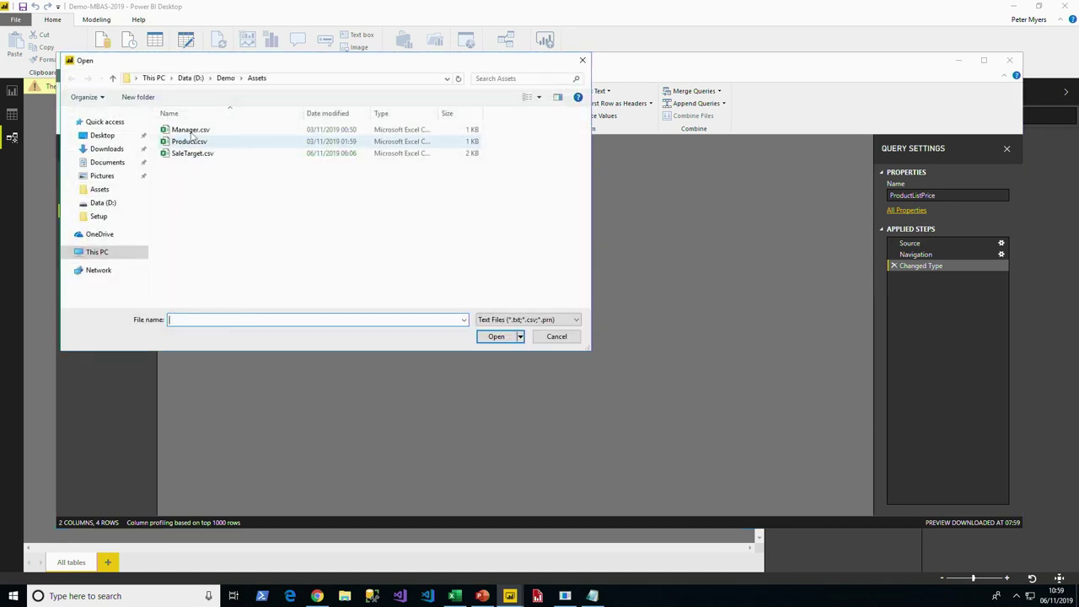
{"action": "left_click", "coordinate": [191, 130]}
{"action": "left_click", "coordinate": [481, 331]}
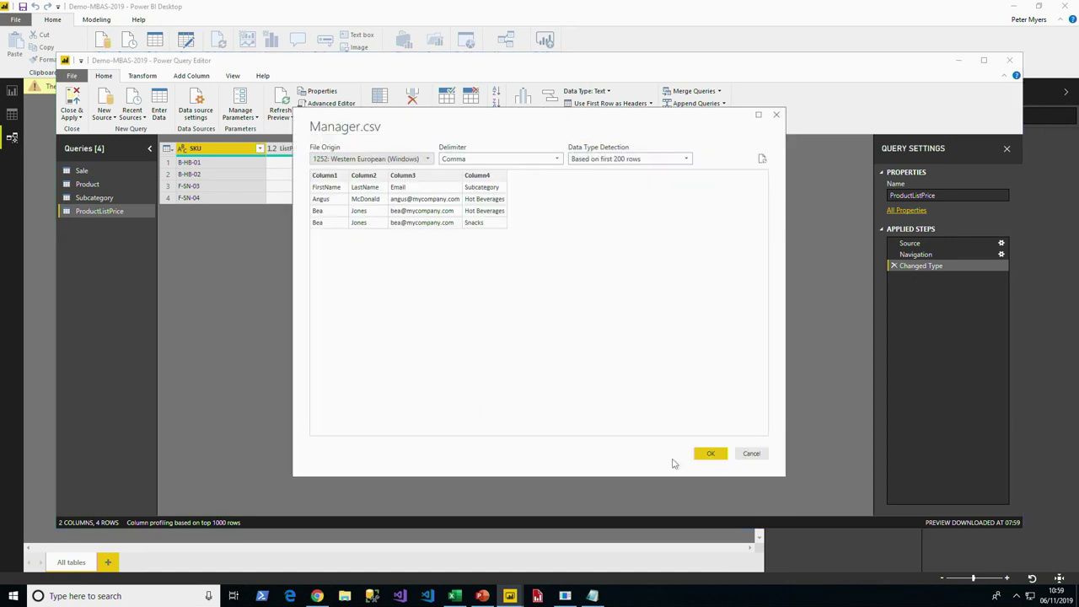
{"action": "left_click", "coordinate": [711, 454]}
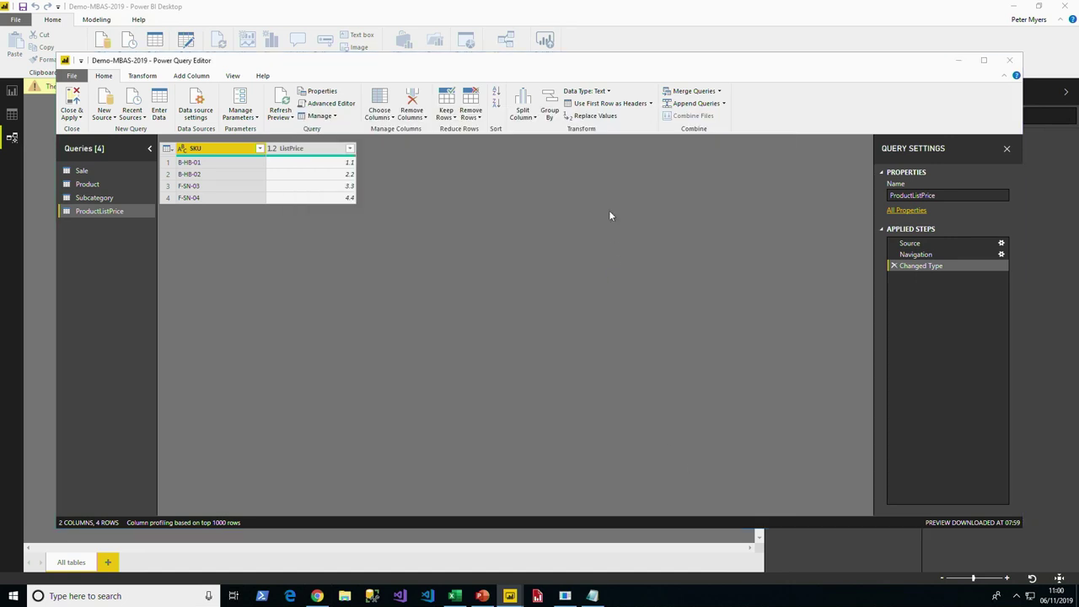
{"action": "left_click", "coordinate": [597, 106]}
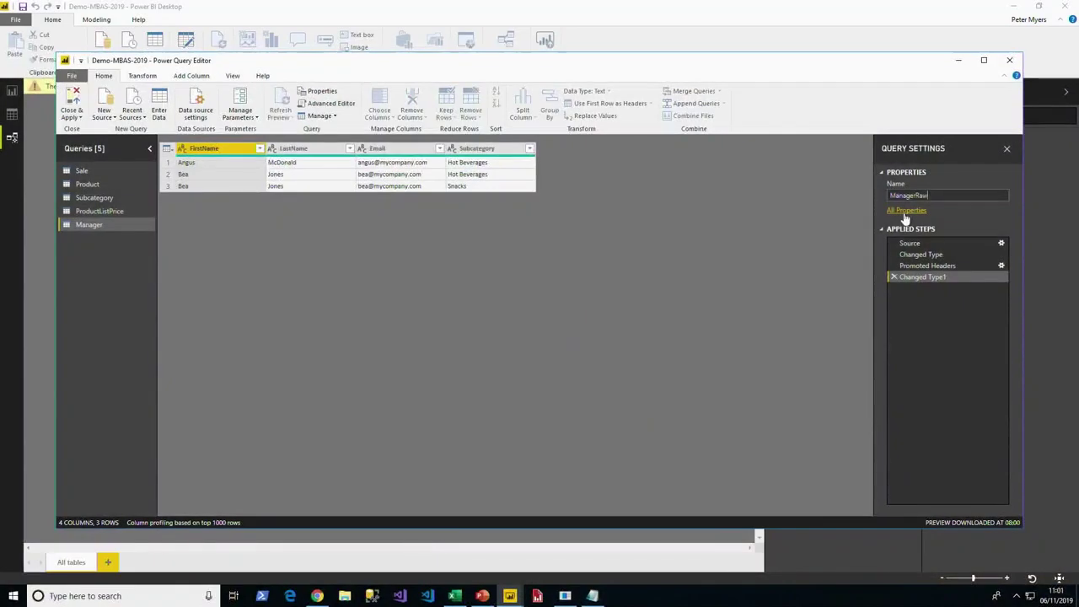
Rename the Manager query as ManagerRaw and disable its loading into the model.
{"action": "key", "text": "Return"}
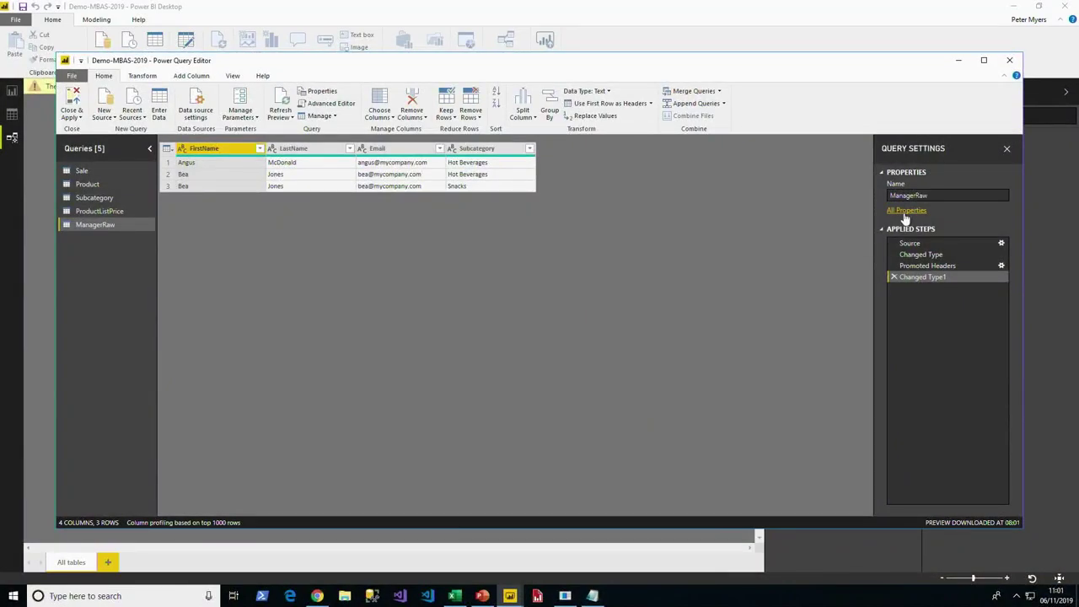
{"action": "right_click", "coordinate": [93, 225]}
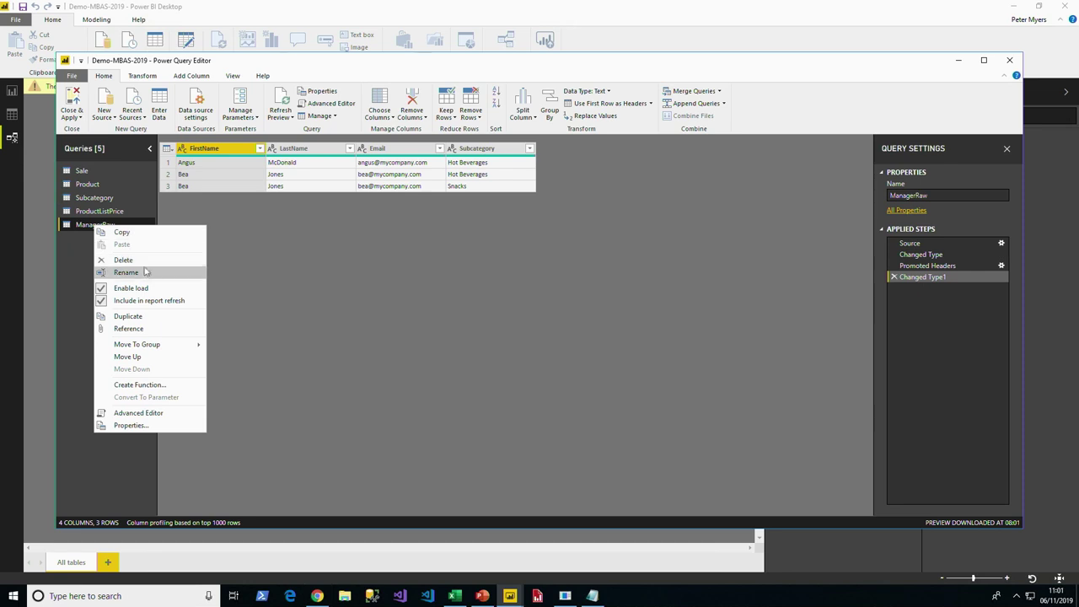
{"action": "left_click", "coordinate": [145, 288]}
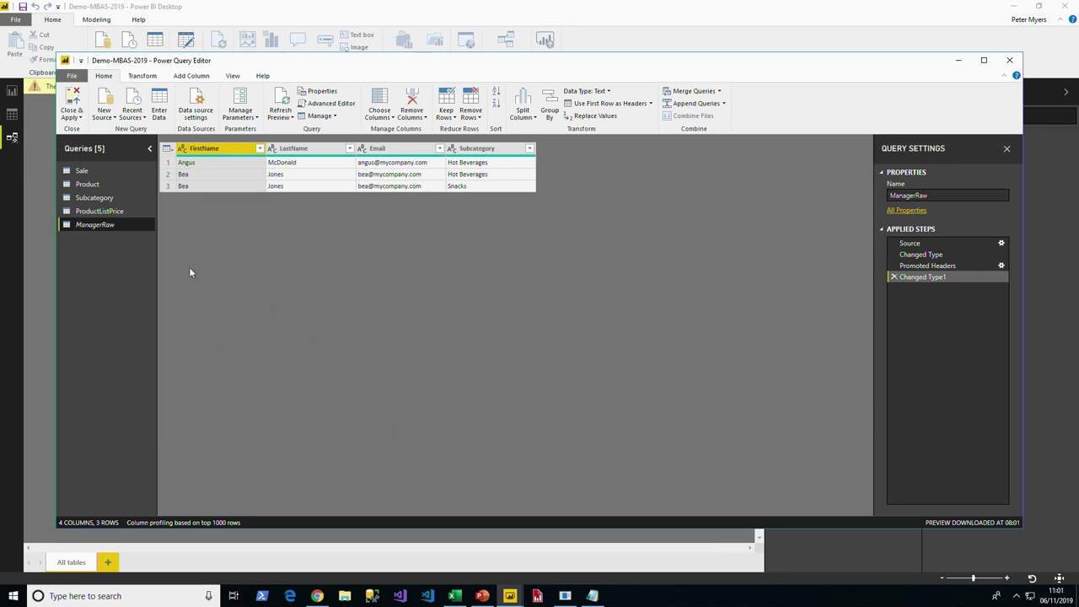
Create a new query that references ManagerRaw and name it Manager.
{"action": "right_click", "coordinate": [137, 227]}
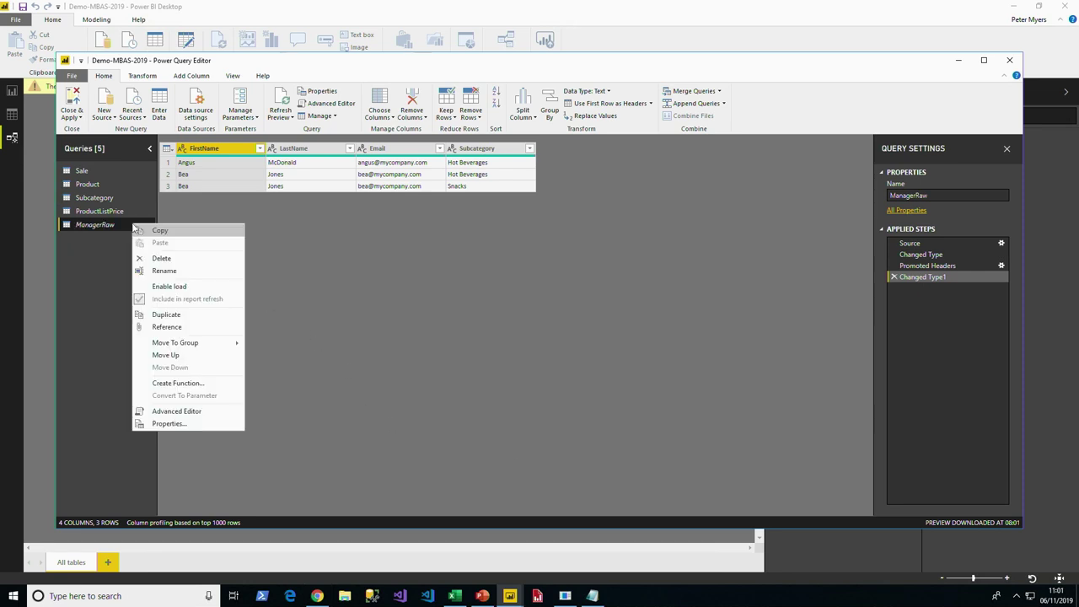
{"action": "left_click", "coordinate": [188, 328]}
{"action": "left_click", "coordinate": [954, 194]}
{"action": "key", "text": "BackSpace"}
{"action": "key", "text": "BackSpace"}
{"action": "key", "text": "BackSpace"}
{"action": "key", "text": "BackSpace"}
{"action": "key", "text": "BackSpace"}
{"action": "key", "text": "BackSpace"}
{"action": "key", "text": "BackSpace"}
{"action": "key", "text": "Return"}
Remove the Subcategory column from the Manager query and remove duplicate rows across the whole table.
{"action": "left_click", "coordinate": [493, 153]}
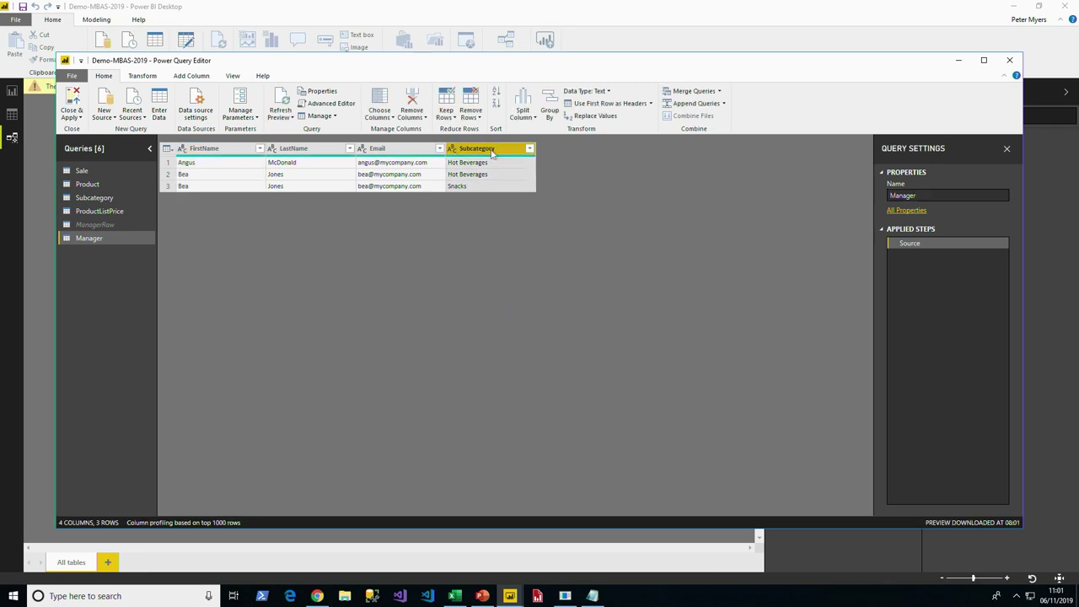
{"action": "right_click", "coordinate": [493, 154]}
{"action": "left_click", "coordinate": [519, 172]}
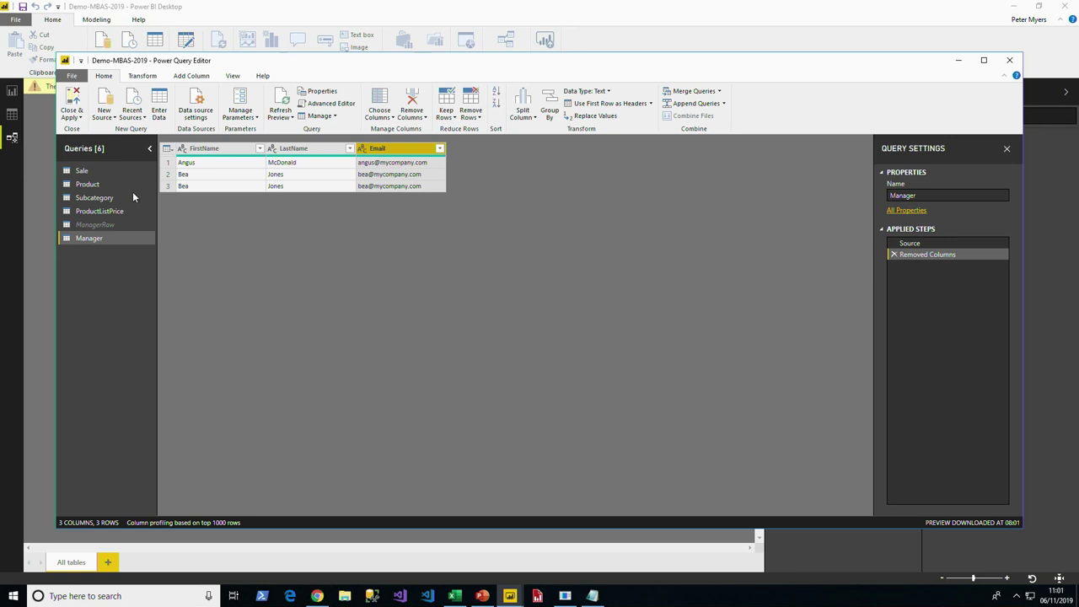
{"action": "left_click", "coordinate": [168, 148]}
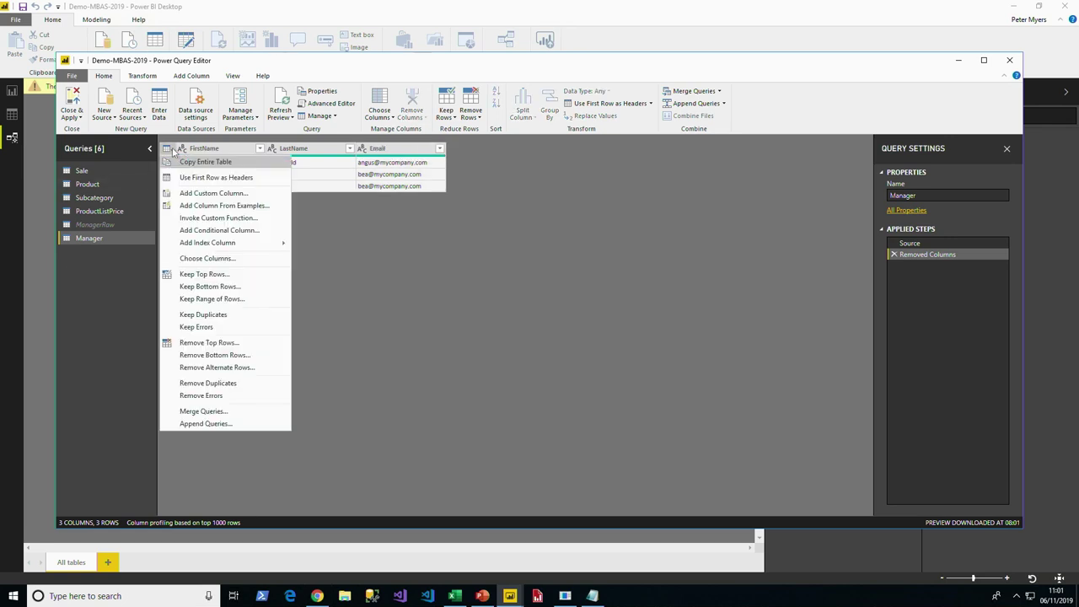
{"action": "left_click", "coordinate": [211, 383]}
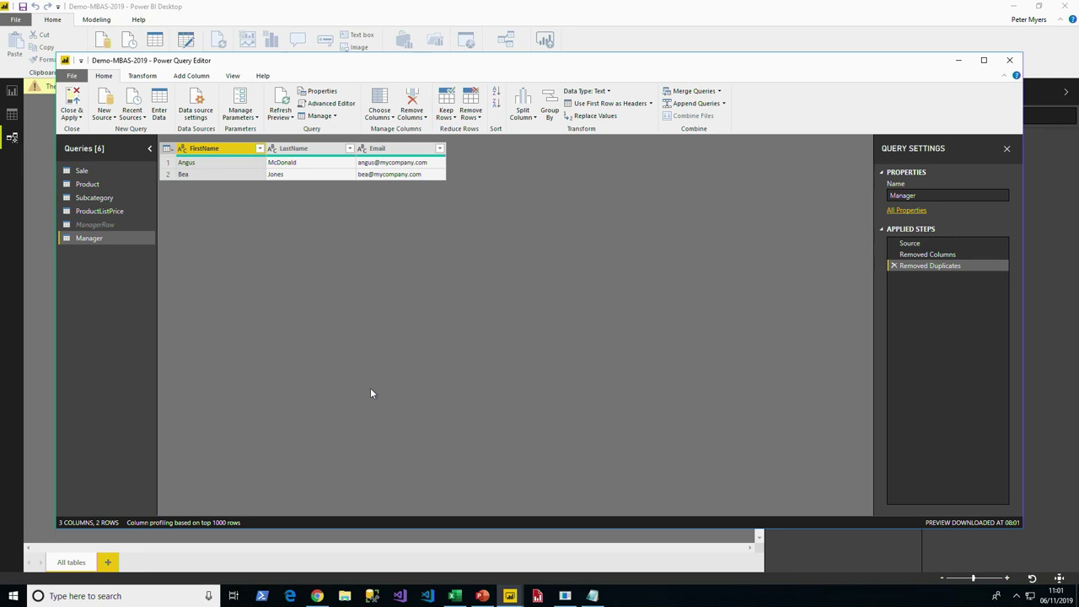
Add a column named Manager that merges FirstName and LastName with a space separator.
{"action": "left_click", "coordinate": [295, 149], "text": "ctrl"}
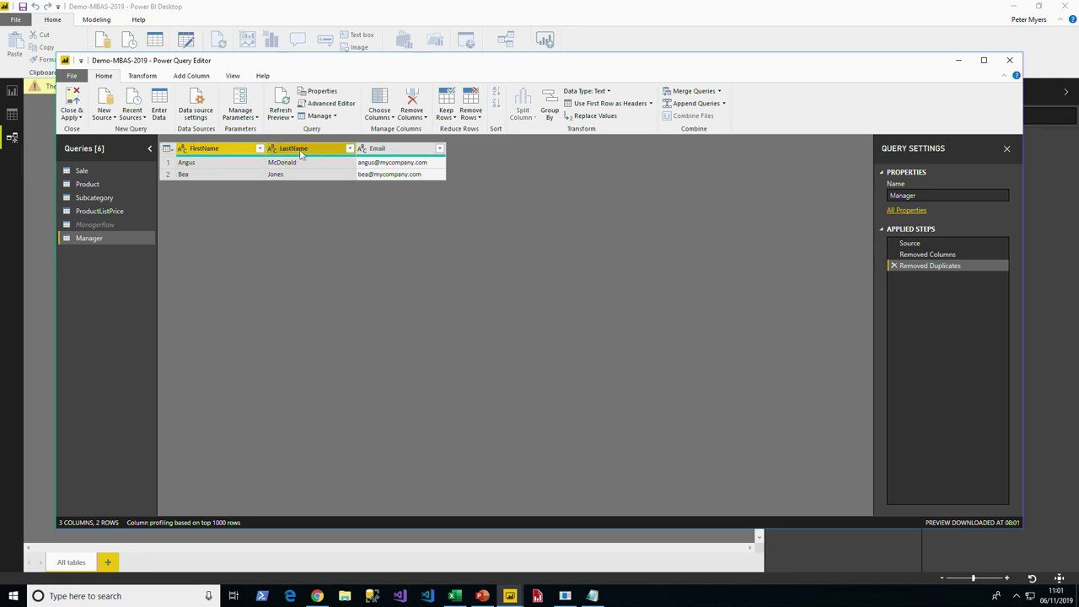
{"action": "left_click", "coordinate": [184, 78]}
{"action": "left_click", "coordinate": [291, 94]}
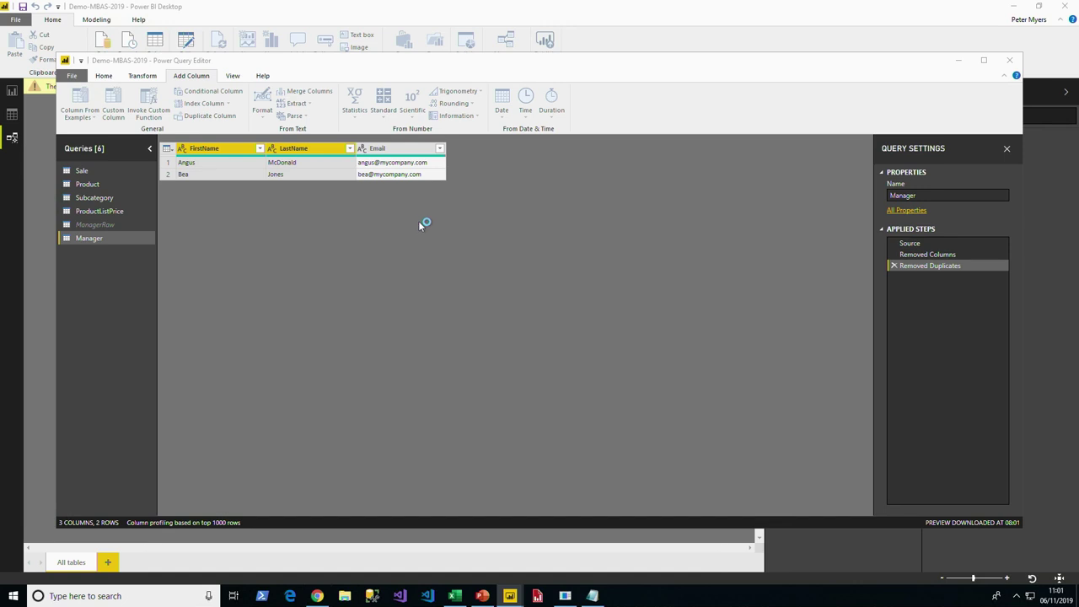
{"action": "left_click", "coordinate": [393, 287]}
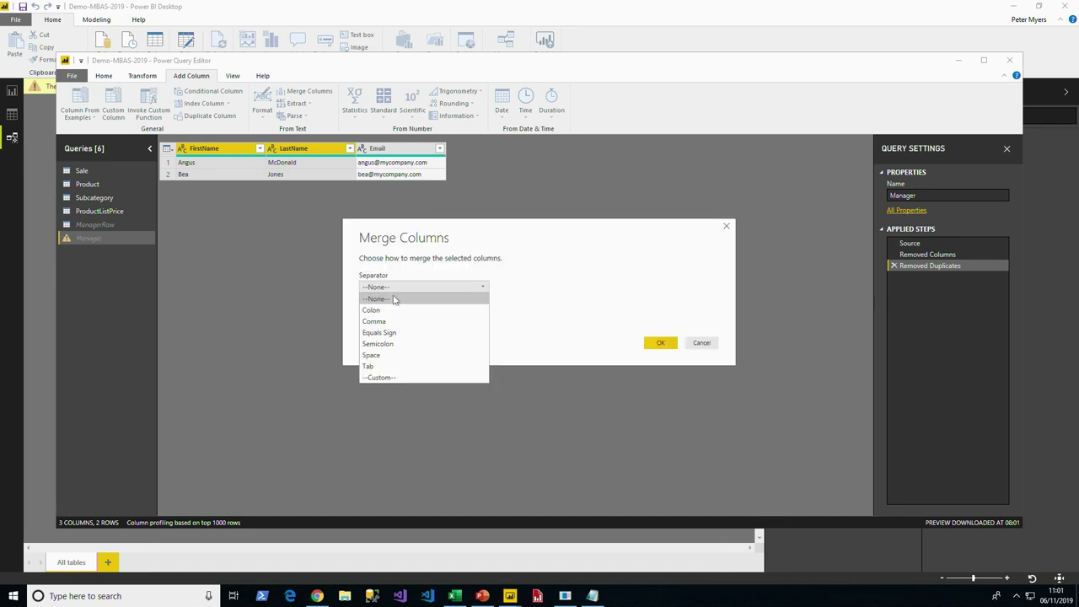
{"action": "left_click", "coordinate": [399, 359]}
{"action": "double_click", "coordinate": [397, 316]}
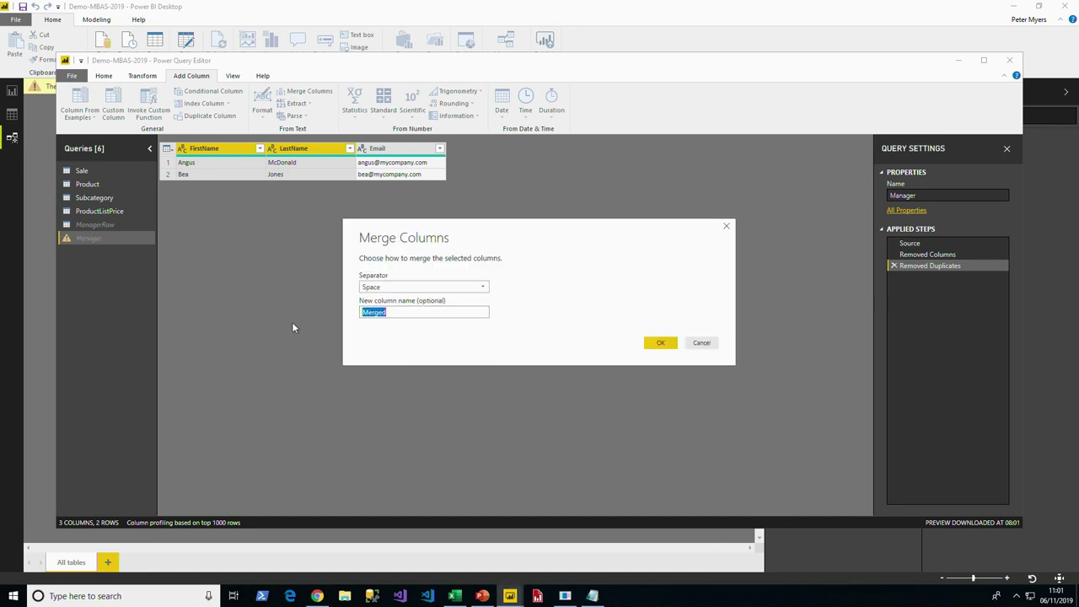
{"action": "type", "text": "Manager"}
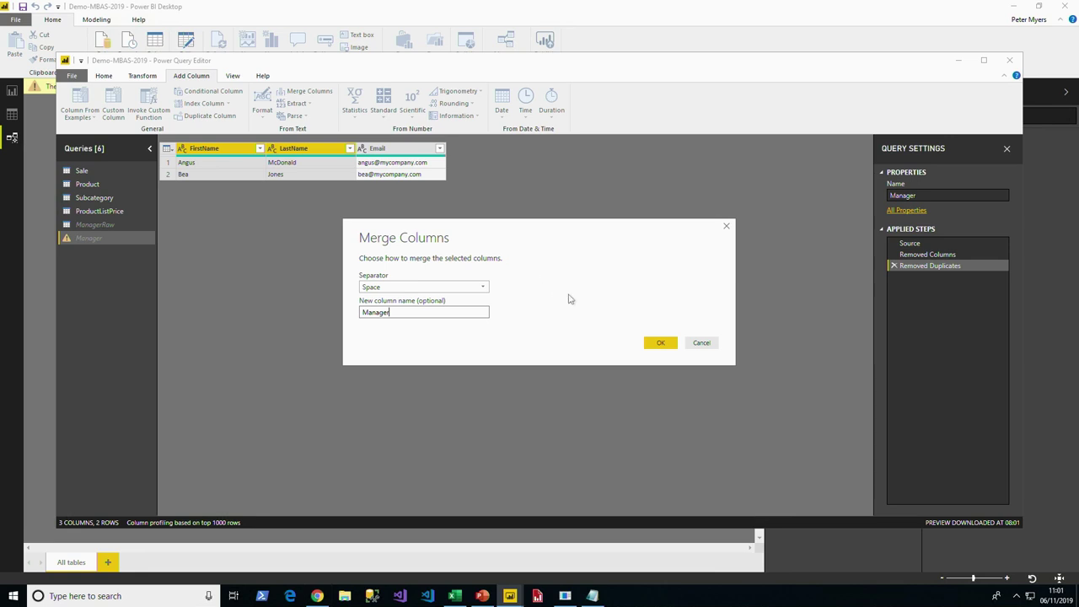
{"action": "left_click", "coordinate": [661, 342]}
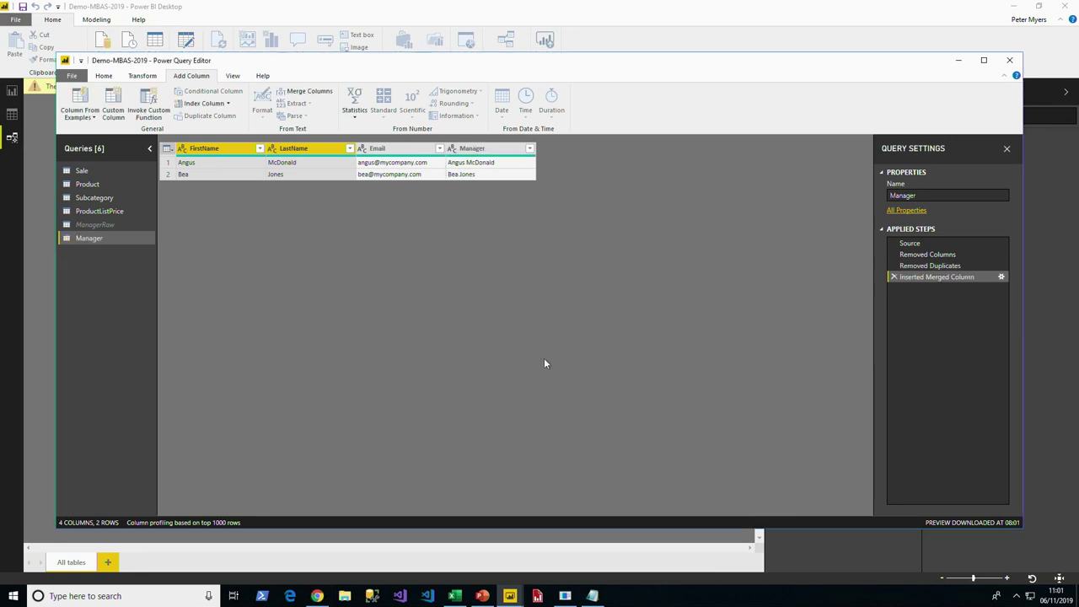
Apply the pending query changes to load the tables into the data model.
{"action": "left_click", "coordinate": [100, 76]}
{"action": "left_click", "coordinate": [72, 117]}
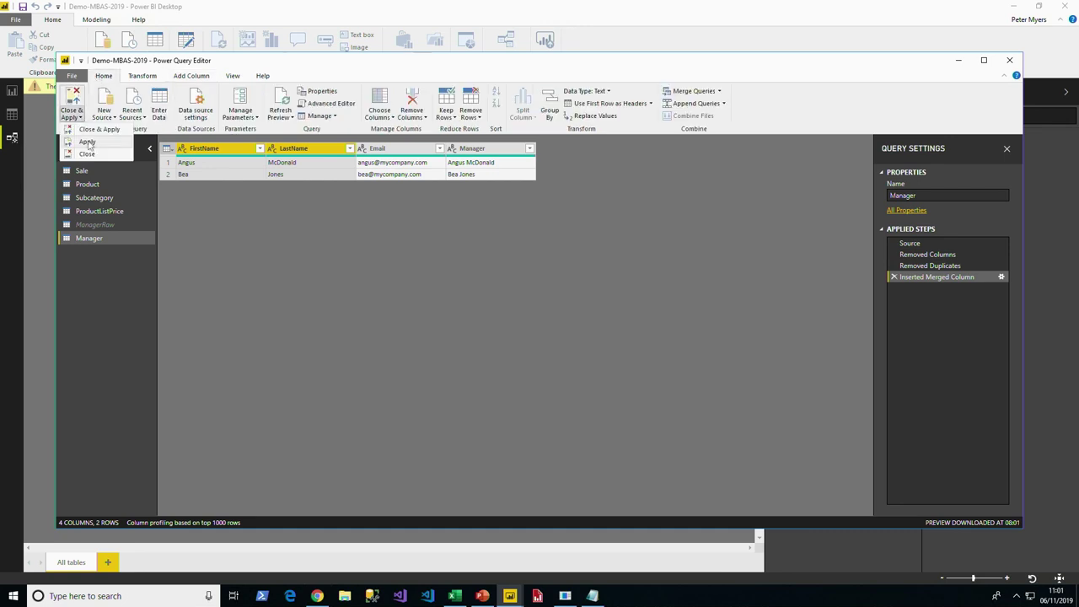
{"action": "left_click", "coordinate": [80, 143]}
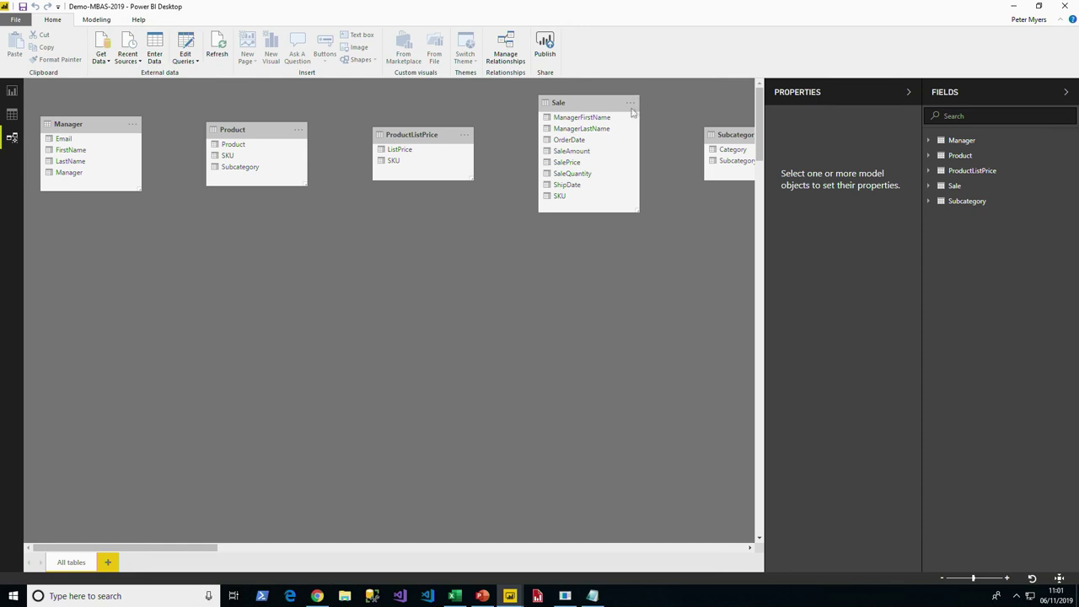
Arrange the model diagram with Subcategory above Product, ProductListPrice above Sale, and Manager to the right of Sale.
{"action": "left_click_drag", "start_coordinate": [591, 102], "coordinate": [307, 260]}
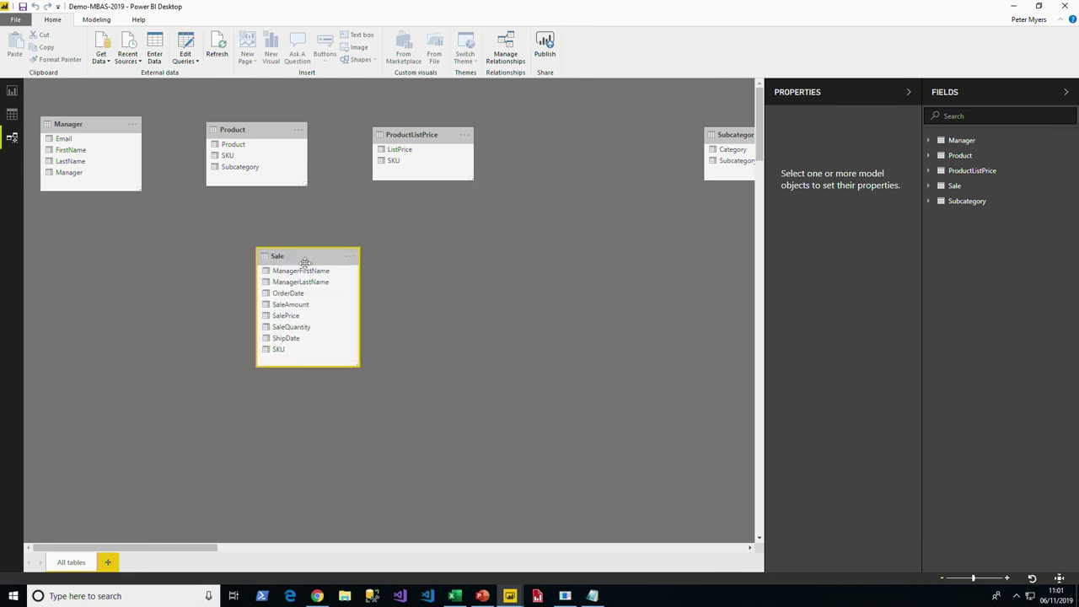
{"action": "left_click", "coordinate": [96, 125]}
{"action": "left_click_drag", "start_coordinate": [95, 125], "coordinate": [518, 292]}
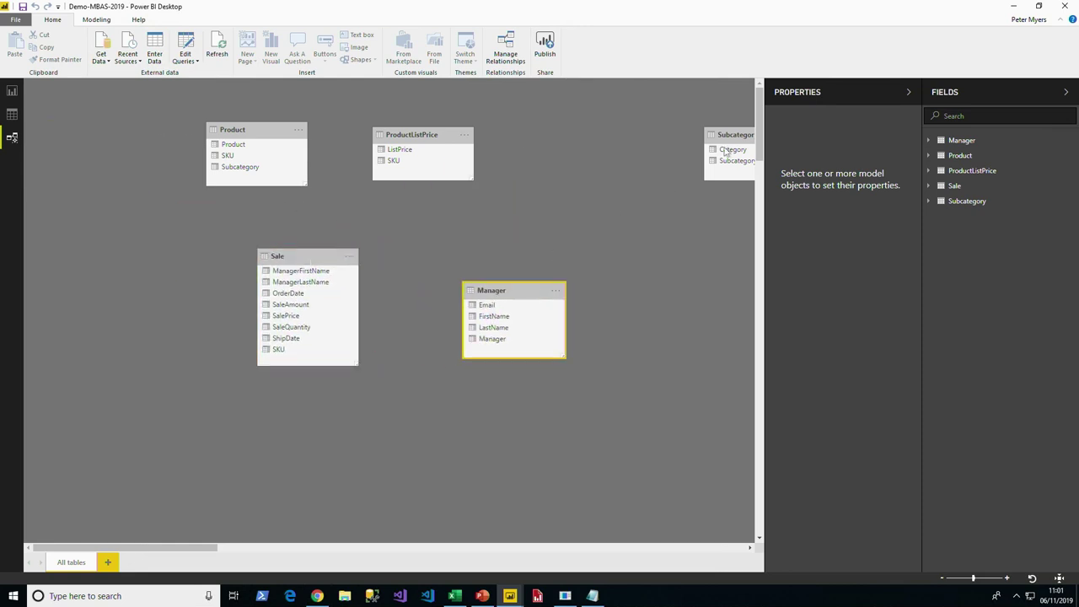
{"action": "left_click_drag", "start_coordinate": [267, 131], "coordinate": [225, 176]}
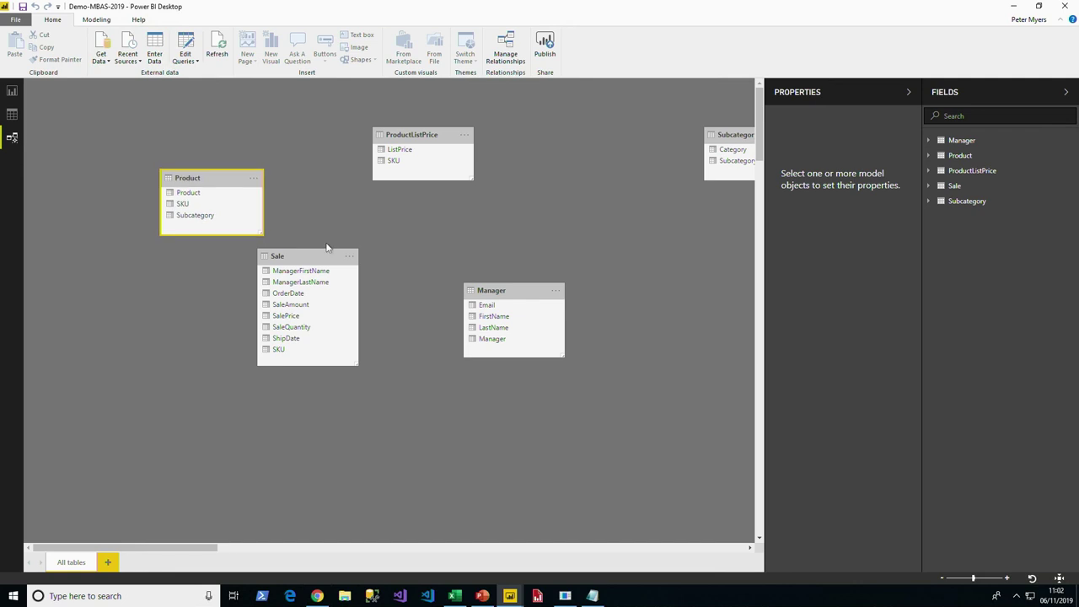
{"action": "left_click_drag", "start_coordinate": [306, 255], "coordinate": [336, 274]}
{"action": "left_click_drag", "start_coordinate": [733, 132], "coordinate": [88, 100]}
{"action": "left_click_drag", "start_coordinate": [439, 138], "coordinate": [379, 172]}
{"action": "left_click_drag", "start_coordinate": [528, 286], "coordinate": [533, 283]}
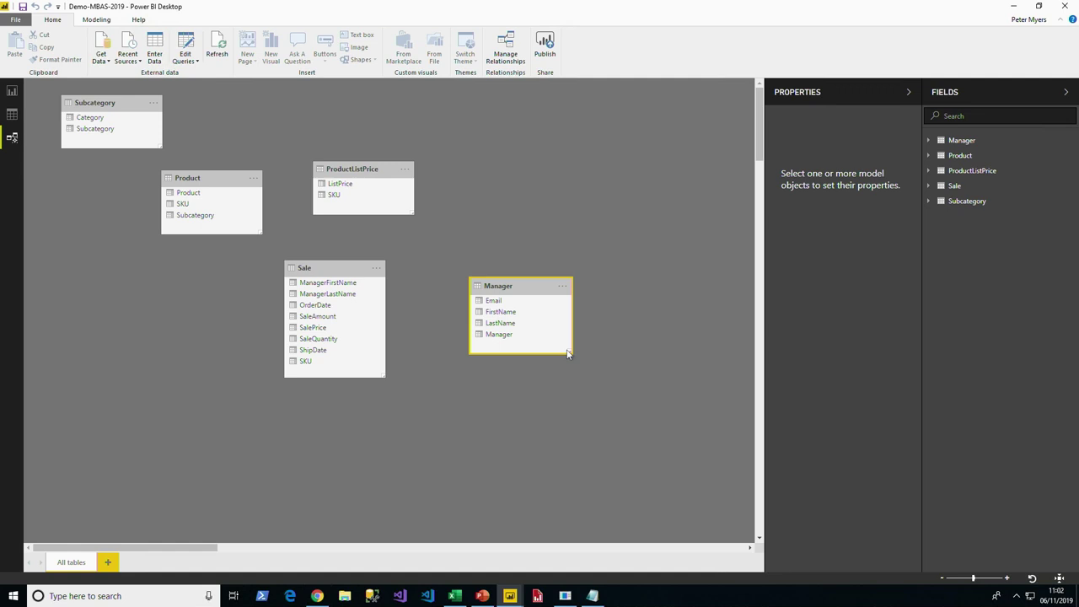
Create a calculated table in the data view with the formula Date = CALENDARAUTO().
{"action": "left_click", "coordinate": [12, 114]}
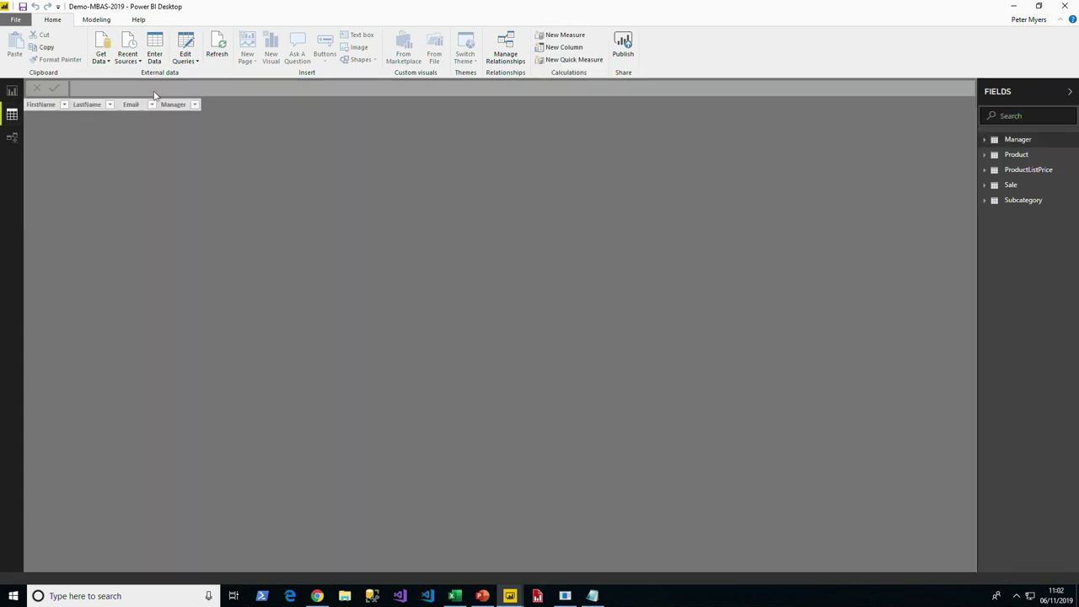
{"action": "left_click", "coordinate": [96, 19]}
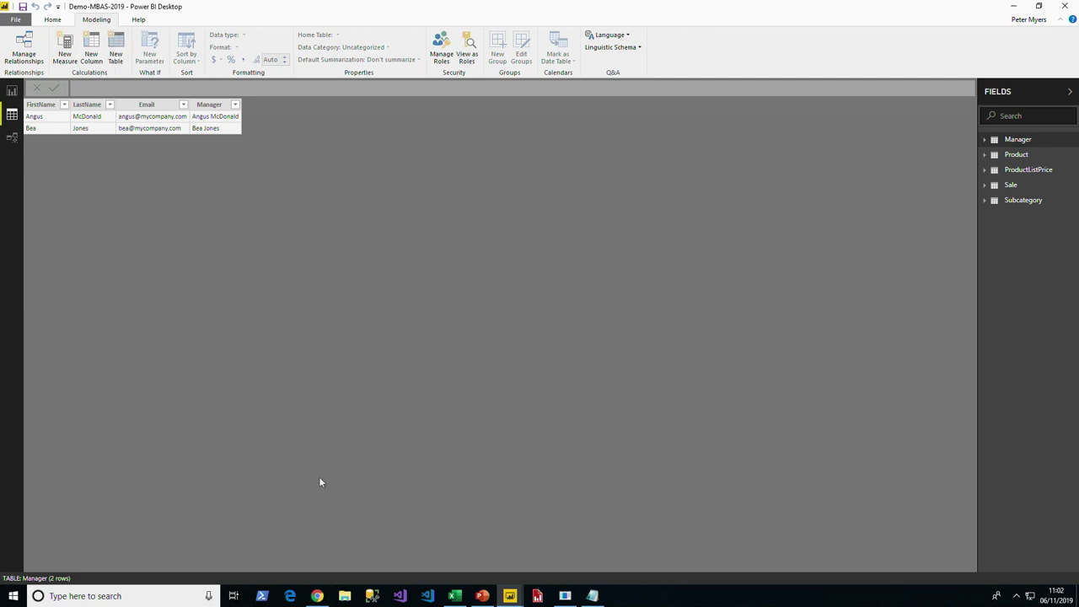
{"action": "type", "text": "Date = CALE"}
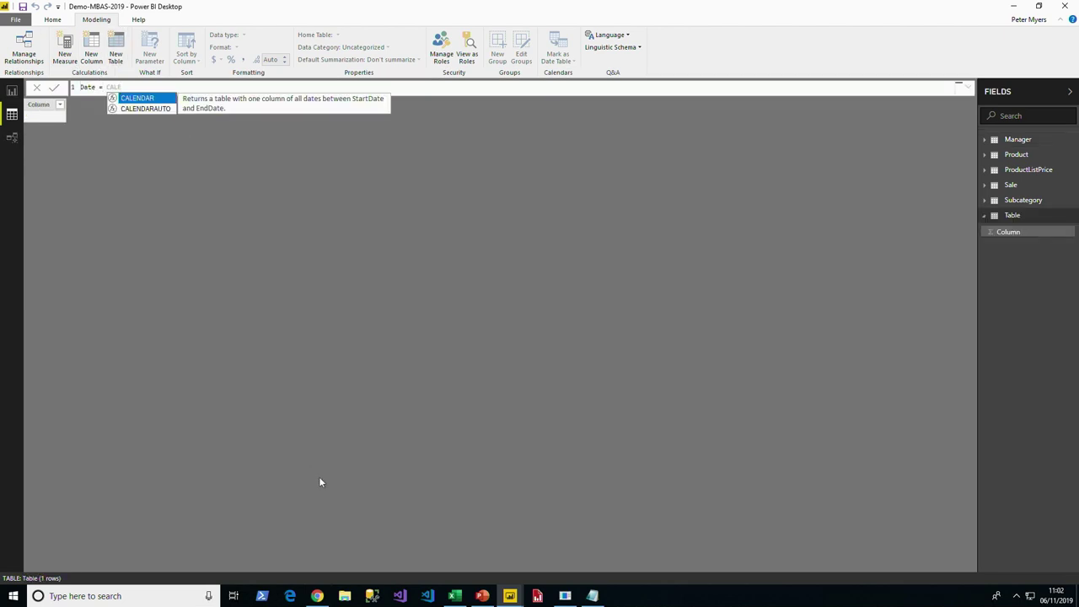
{"action": "key", "text": "Down"}
{"action": "key", "text": "Tab"}
{"action": "type", "text": ")"}
{"action": "key", "text": "Return"}
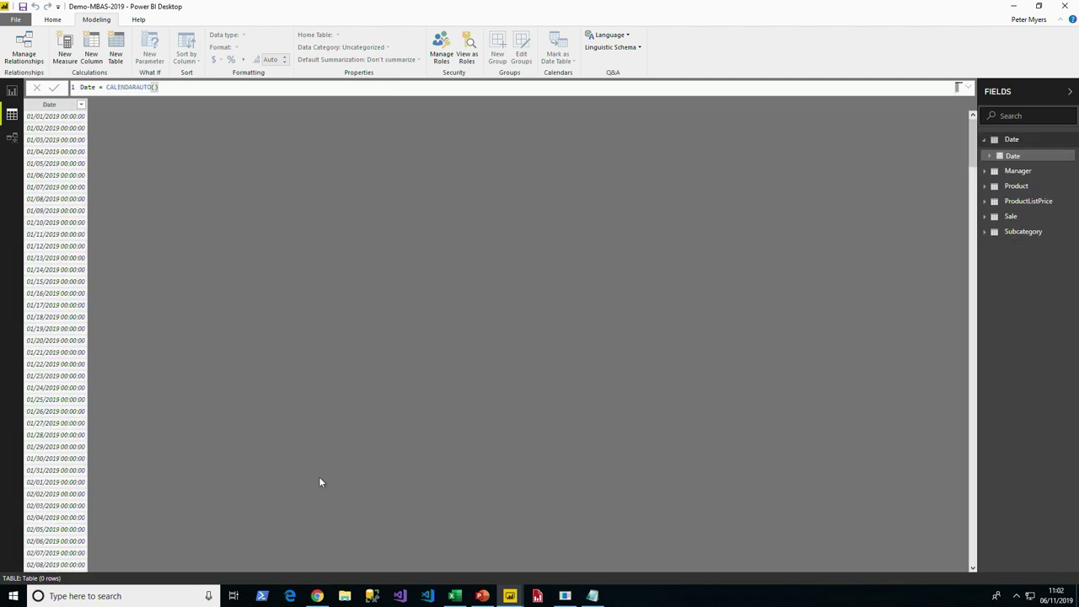
Add a calculated column to the Date table with the formula Year = "CY" & YEAR([Date]).
{"action": "mouse_move", "coordinate": [592, 596]}
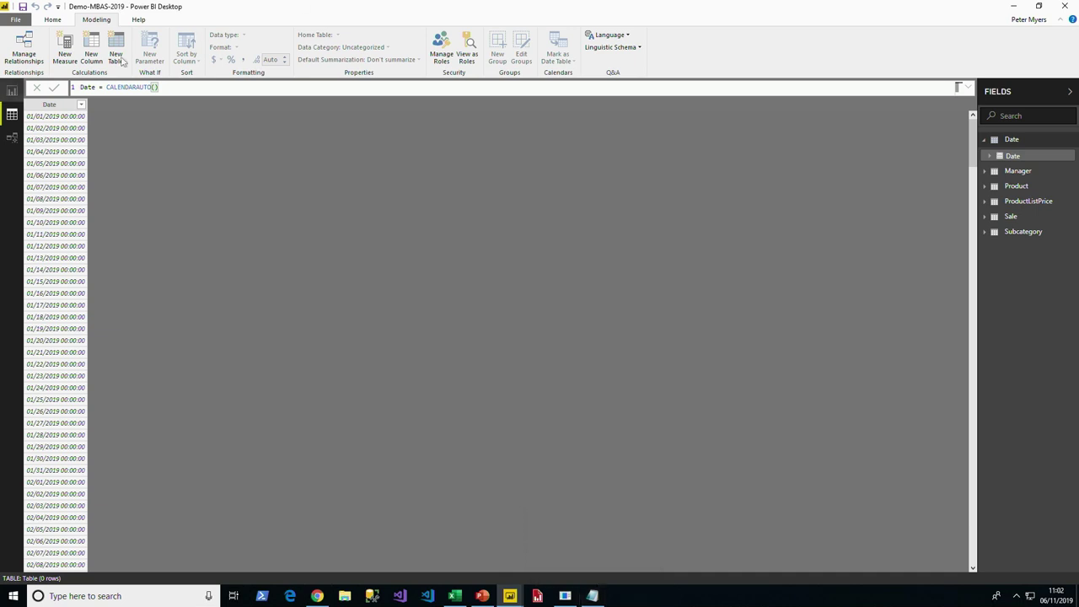
{"action": "left_click", "coordinate": [91, 54]}
{"action": "type", "text": "Yewar"}
{"action": "key", "text": "BackSpace"}
{"action": "key", "text": "BackSpace"}
{"action": "key", "text": "BackSpace"}
{"action": "type", "text": "ar = \""}
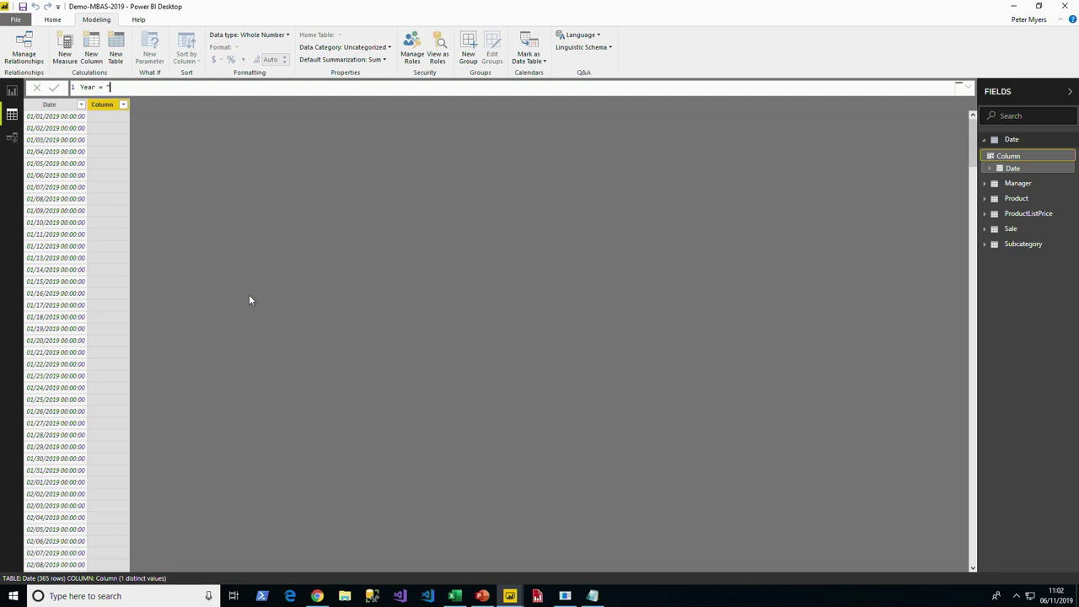
{"action": "type", "text": "CY\" & YEAR("}
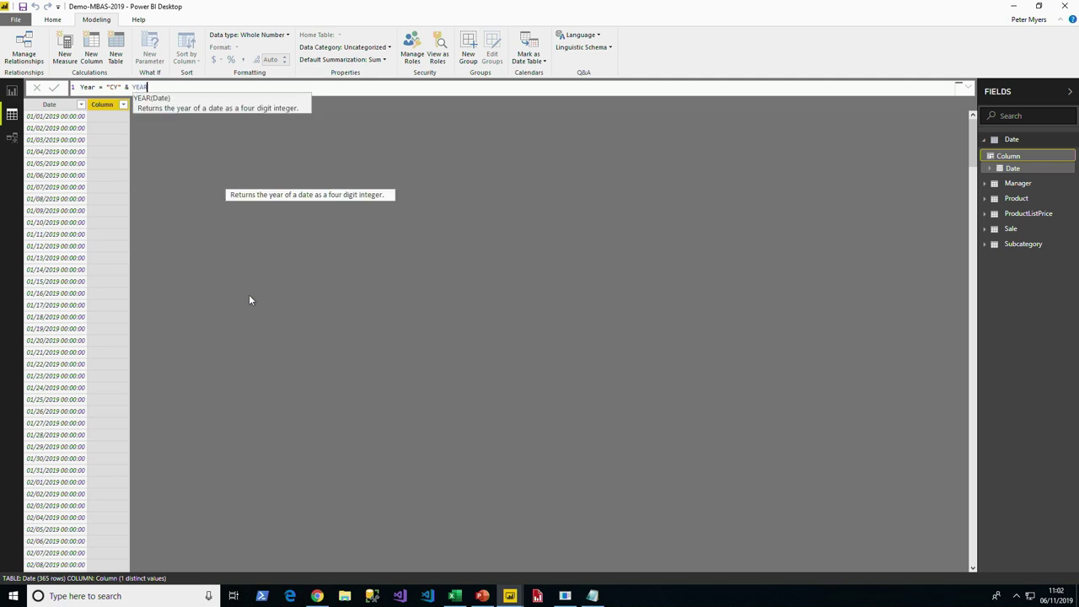
{"action": "type", "text": "[Date])"}
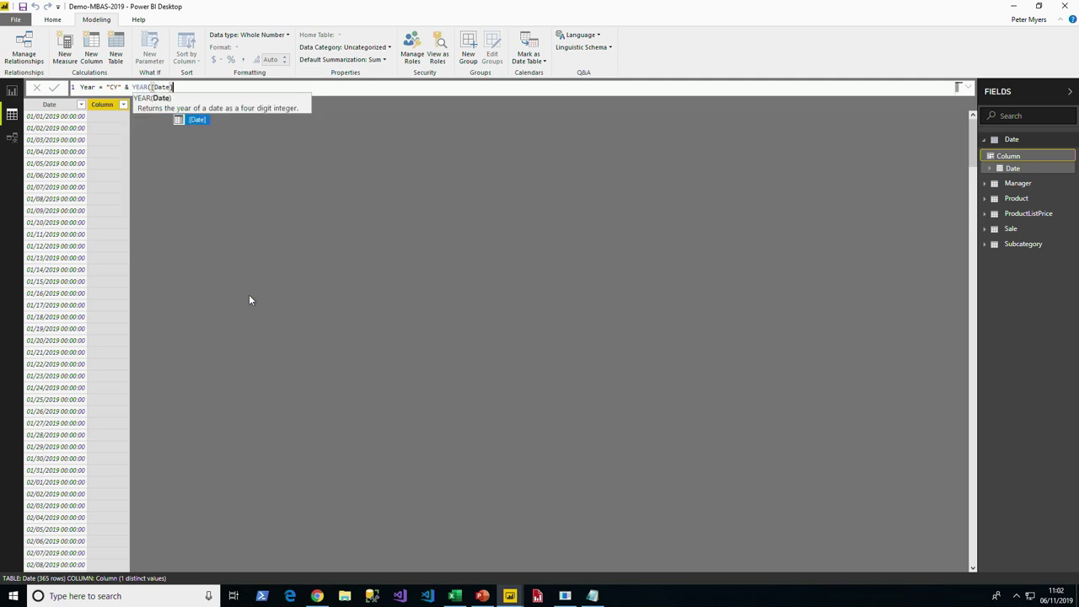
{"action": "key", "text": "Return"}
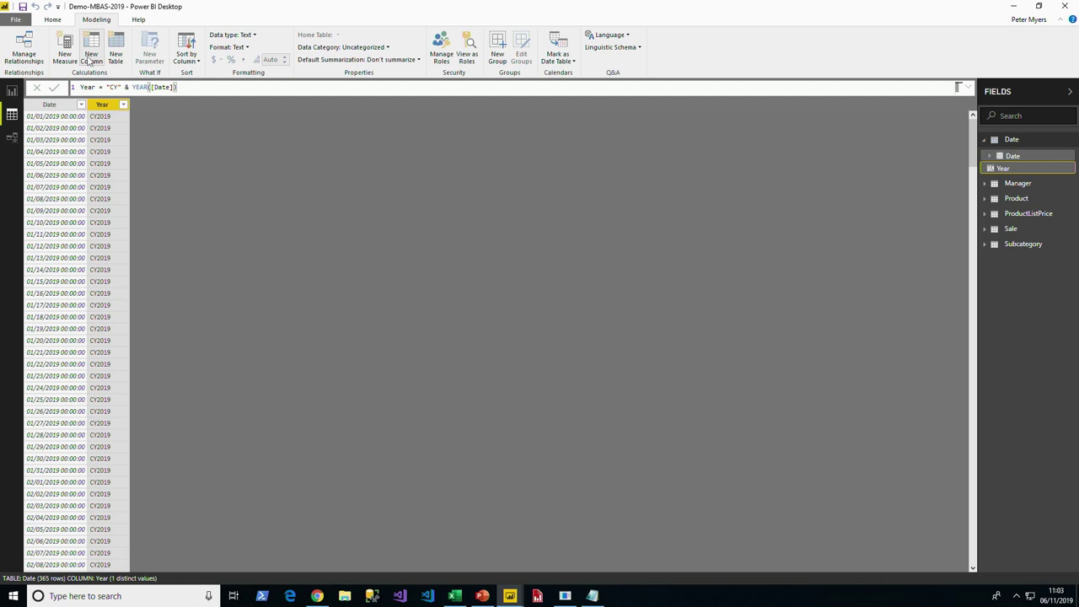
Add a calculated column to the Date table with the formula Month = FORMAT([Date], "yyyy-MM").
{"action": "key", "text": "alt+m"}
{"action": "type", "text": "cM"}
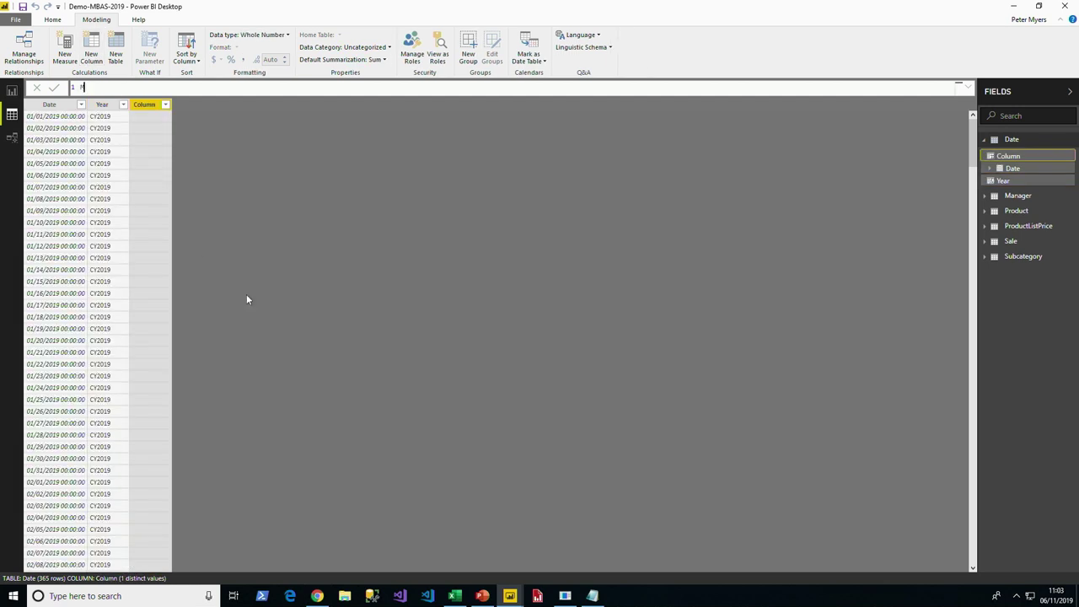
{"action": "type", "text": "onth = FORMAT("}
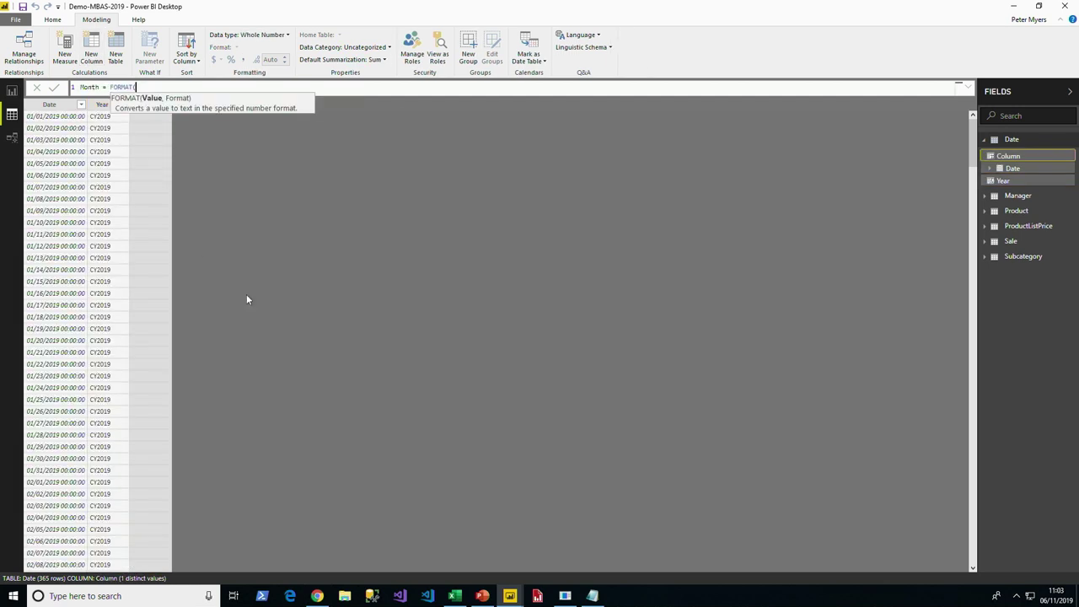
{"action": "type", "text": "[Date], \"yyyy-MM\")"}
{"action": "key", "text": "Return"}
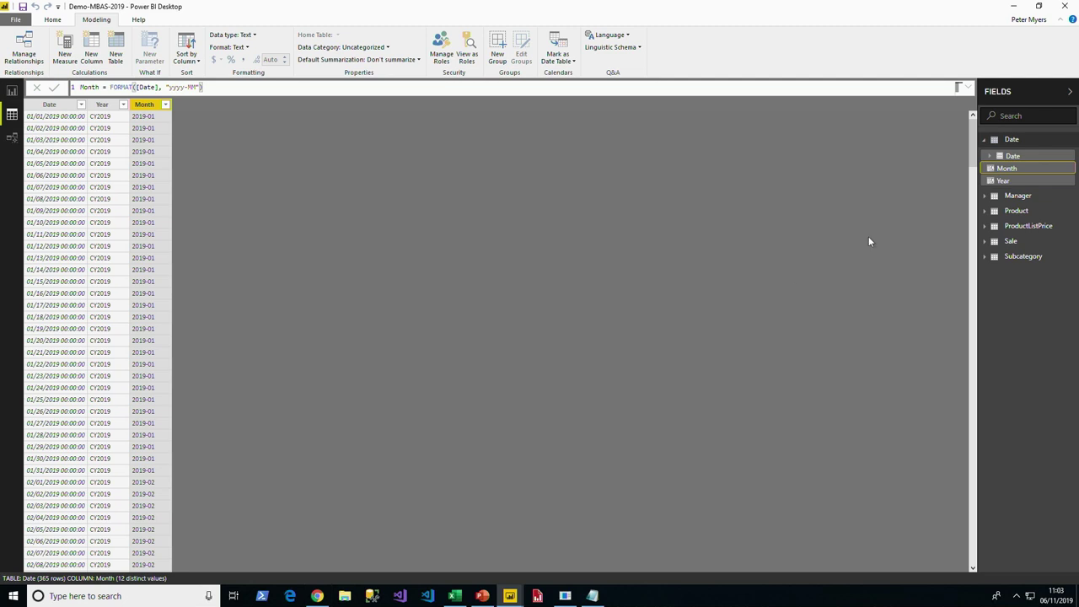
Mark the Date table as a date table, using its Date column.
{"action": "right_click", "coordinate": [1010, 142]}
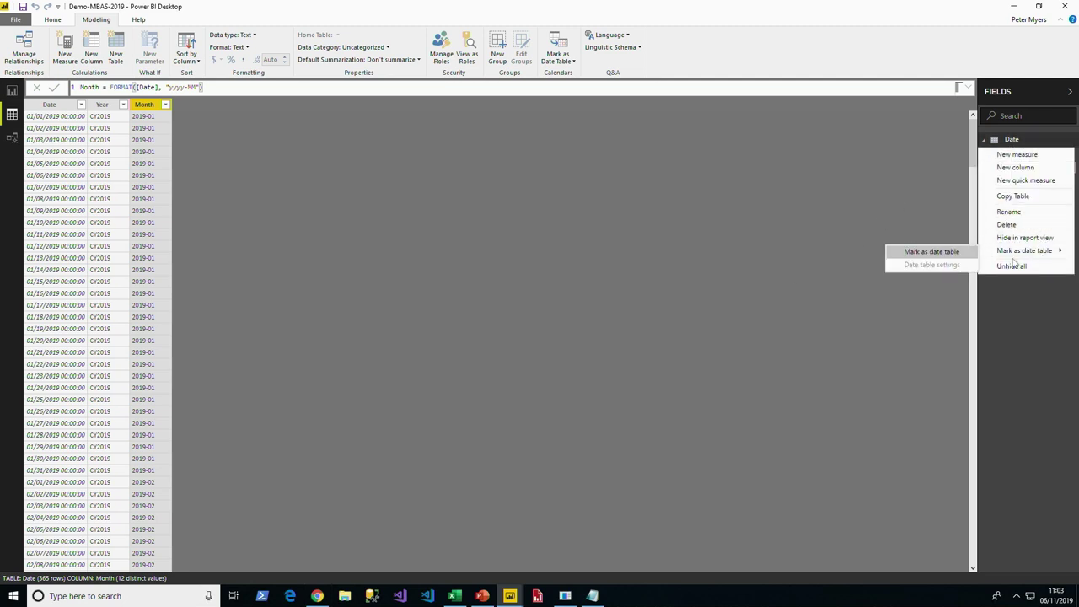
{"action": "left_click", "coordinate": [982, 253]}
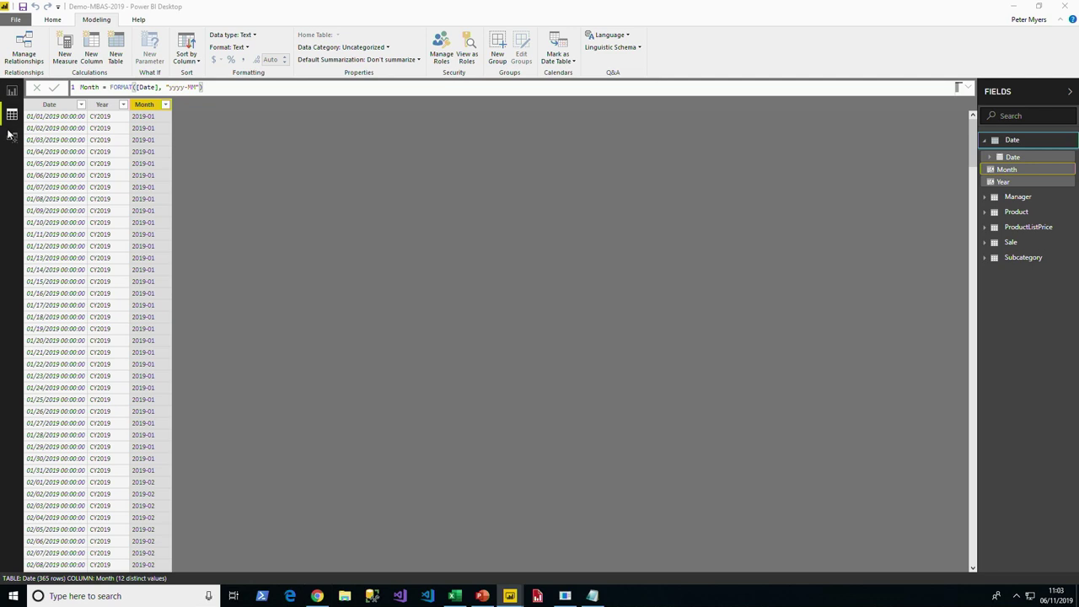
{"action": "left_click", "coordinate": [460, 285]}
{"action": "left_click", "coordinate": [405, 307]}
{"action": "left_click", "coordinate": [625, 377]}
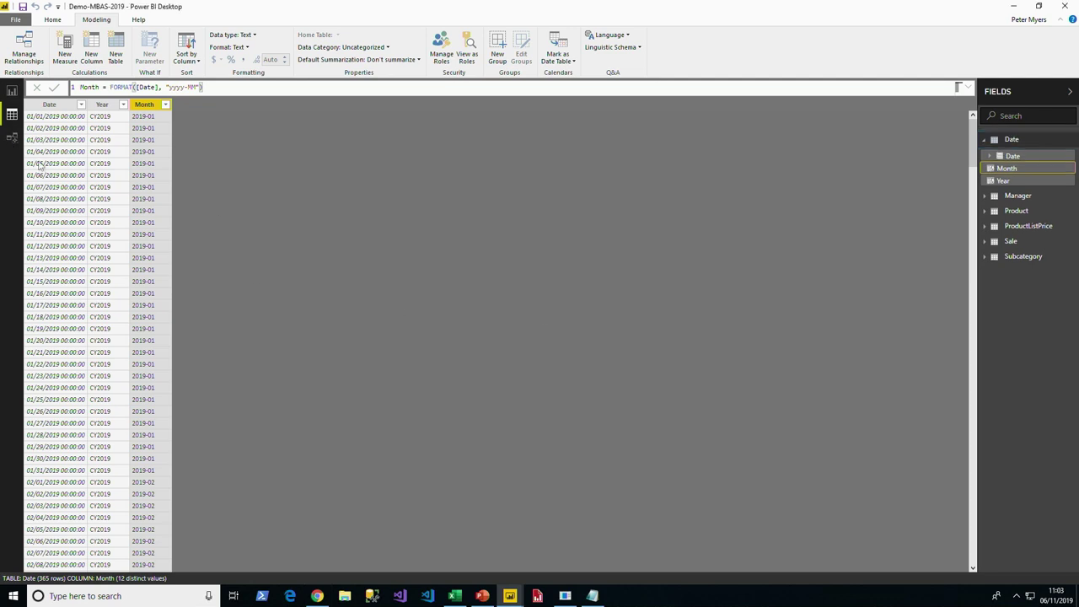
Move the Date table below the Sale table in the model diagram.
{"action": "left_click", "coordinate": [11, 137]}
{"action": "left_click_drag", "start_coordinate": [666, 132], "coordinate": [290, 423]}
{"action": "left_click", "coordinate": [381, 264]}
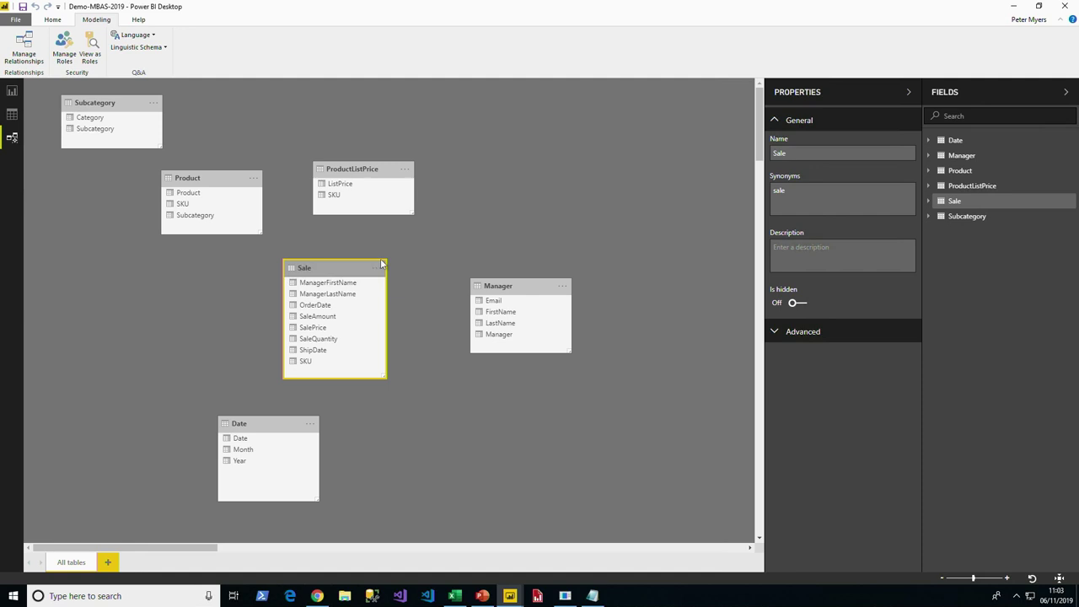
Create a table visual on the report page with Month from Date and SaleAmount from Sale, placed slightly below the page's upper-left corner.
{"action": "left_click", "coordinate": [11, 90]}
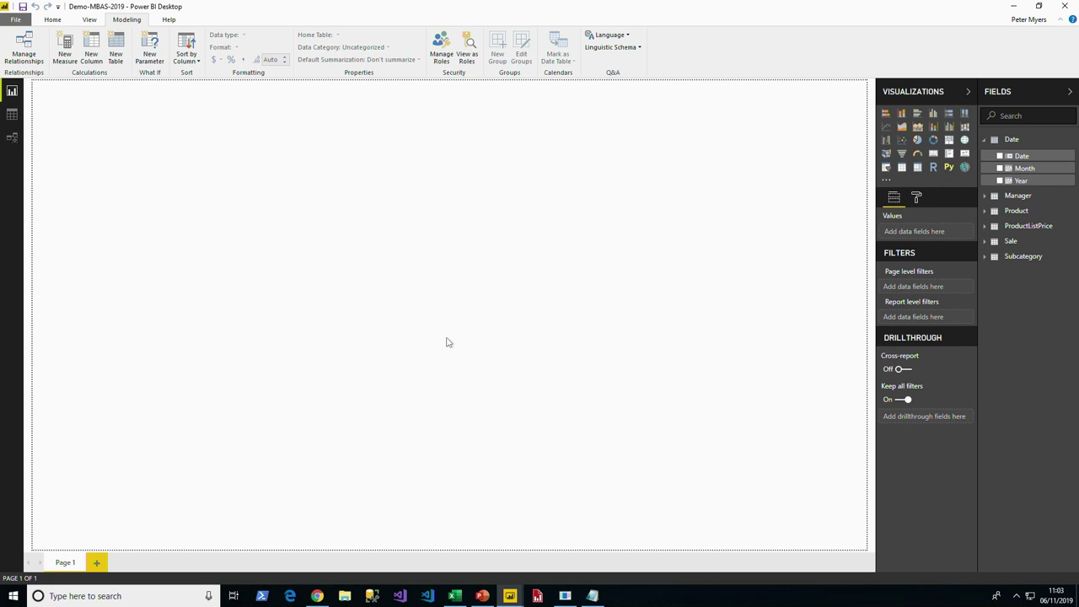
{"action": "left_click", "coordinate": [1000, 168]}
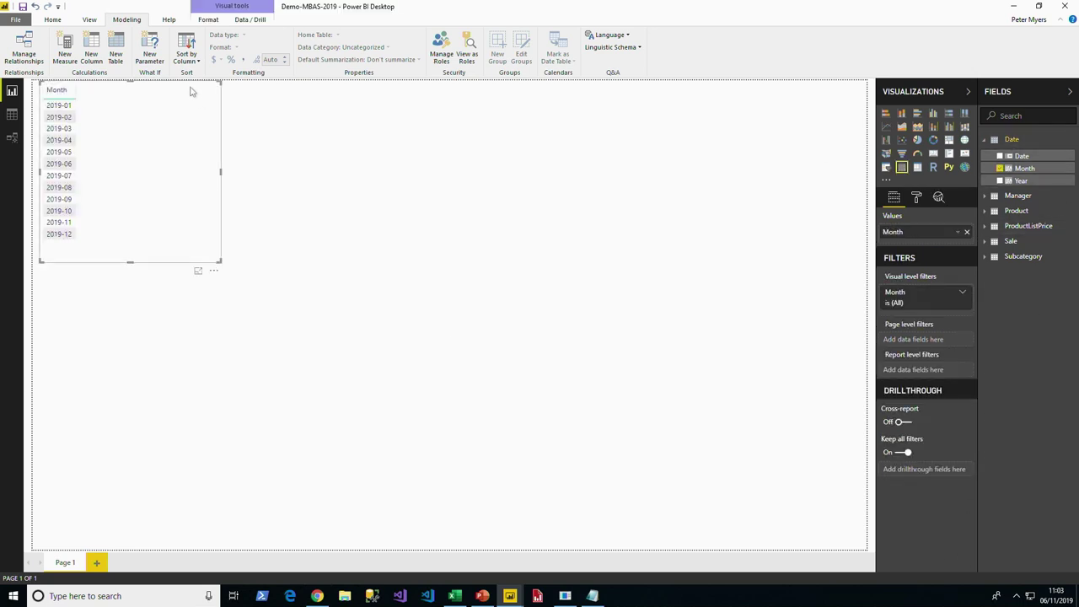
{"action": "left_click_drag", "start_coordinate": [157, 266], "coordinate": [193, 366]}
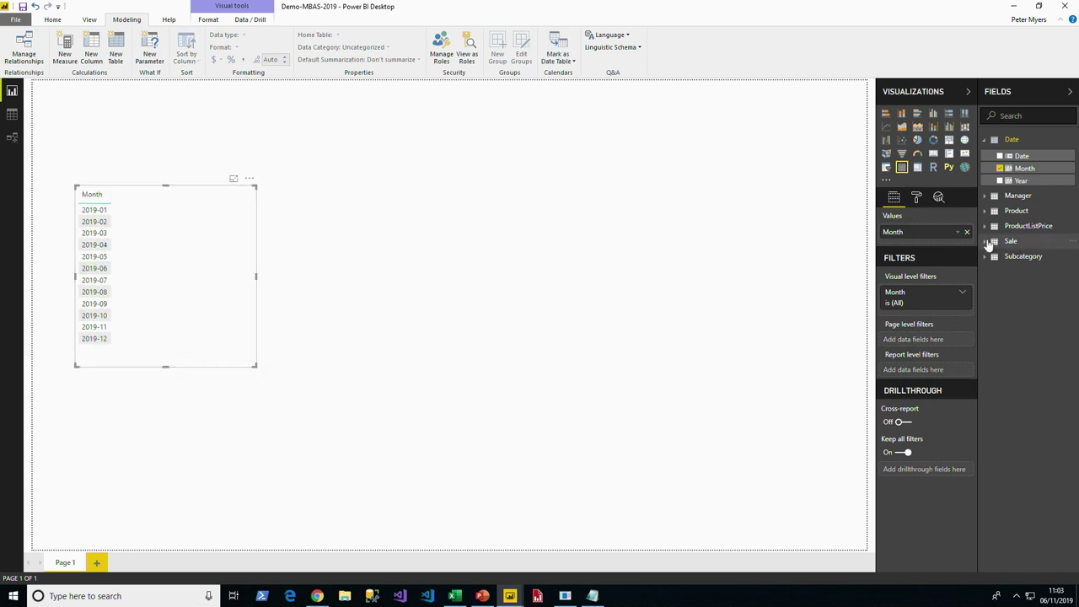
{"action": "left_click", "coordinate": [988, 242]}
{"action": "left_click", "coordinate": [1000, 295]}
Set the table visual's grid text size to 16.
{"action": "left_click", "coordinate": [916, 198]}
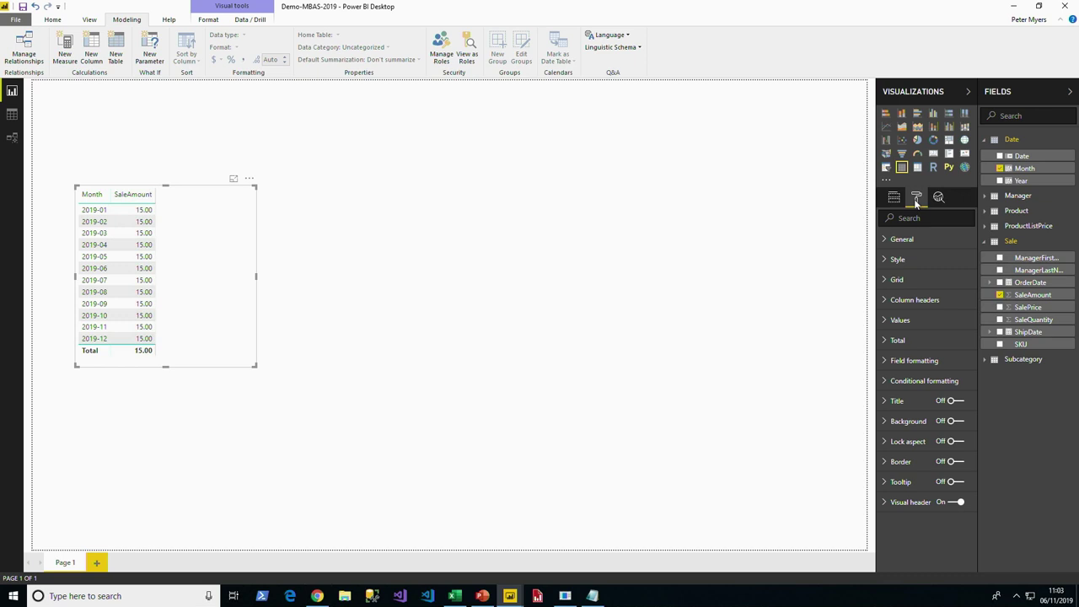
{"action": "left_click", "coordinate": [883, 245]}
{"action": "left_click", "coordinate": [883, 245]}
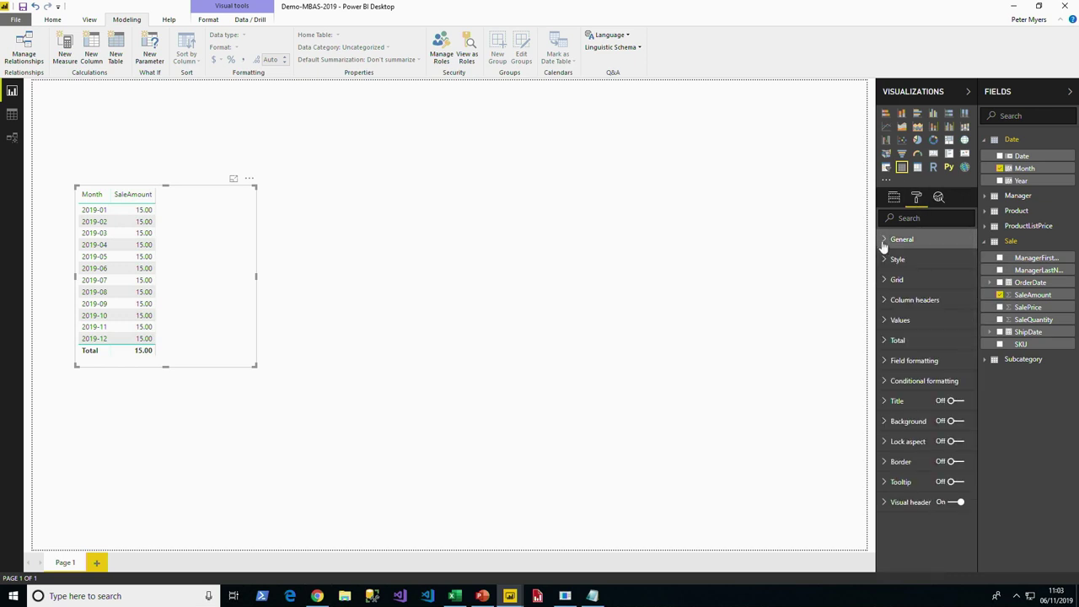
{"action": "type", "text": "size"}
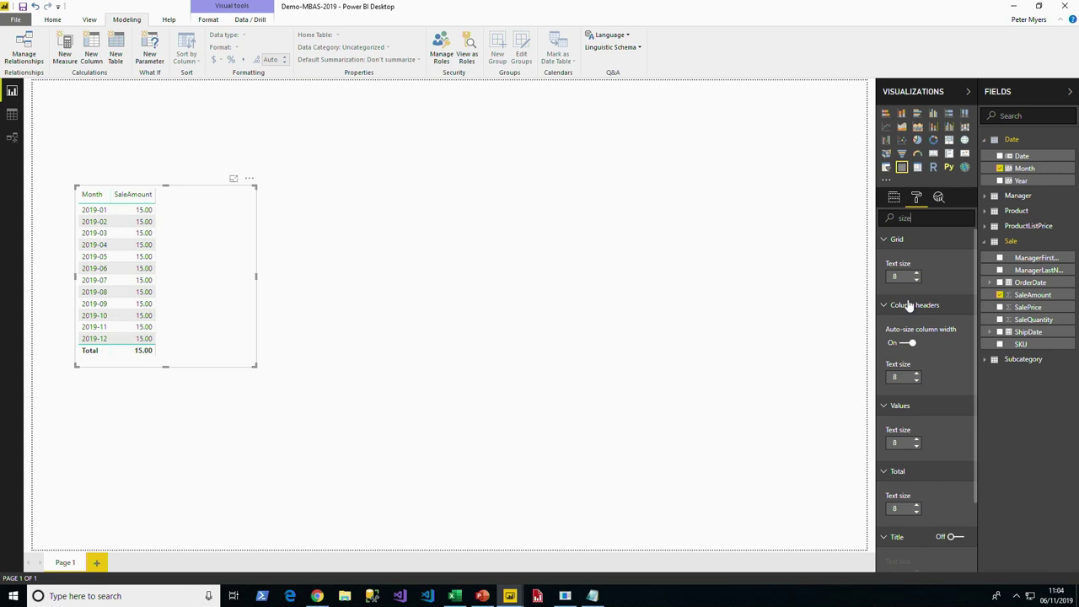
{"action": "double_click", "coordinate": [896, 277]}
{"action": "type", "text": "16"}
Check the source rows of Sale.xlsx in Excel, return to Power BI Desktop and enlarge the table visual until all months fit.
{"action": "key", "text": "alt+Tab"}
{"action": "key", "text": "alt+Tab"}
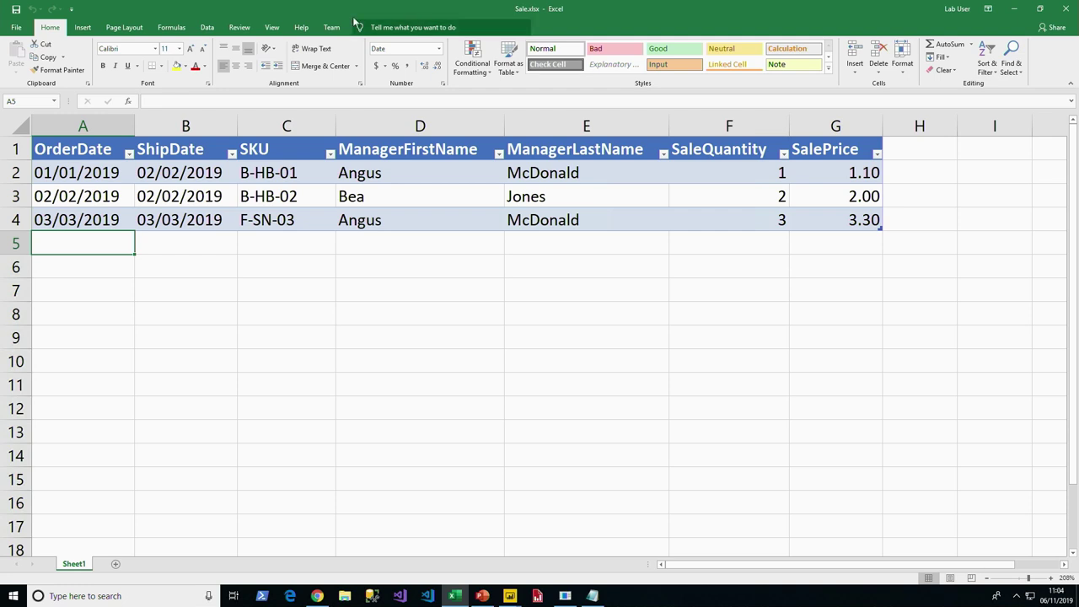
{"action": "key", "text": "alt+Tab"}
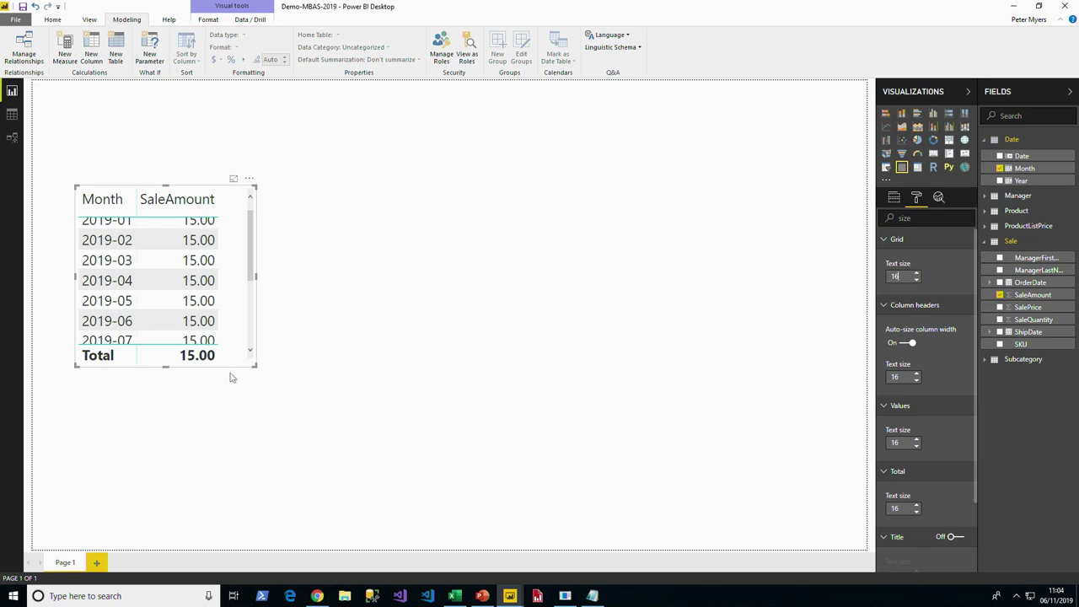
{"action": "left_click_drag", "start_coordinate": [256, 366], "coordinate": [301, 496]}
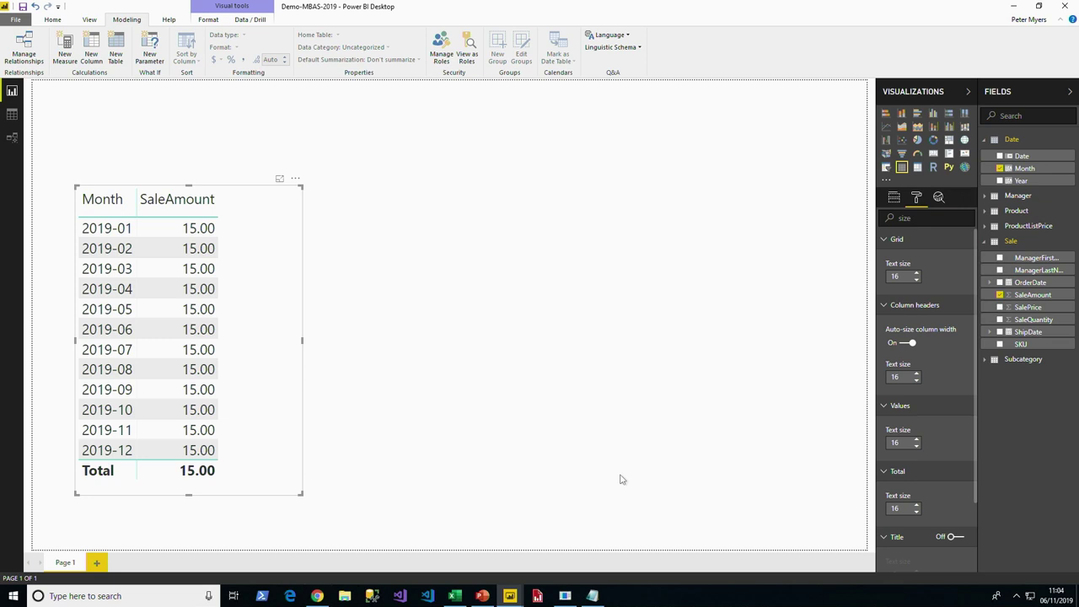
Create an active relationship between OrderDate in the Sale table and Date in the Date table.
{"action": "left_click", "coordinate": [100, 123]}
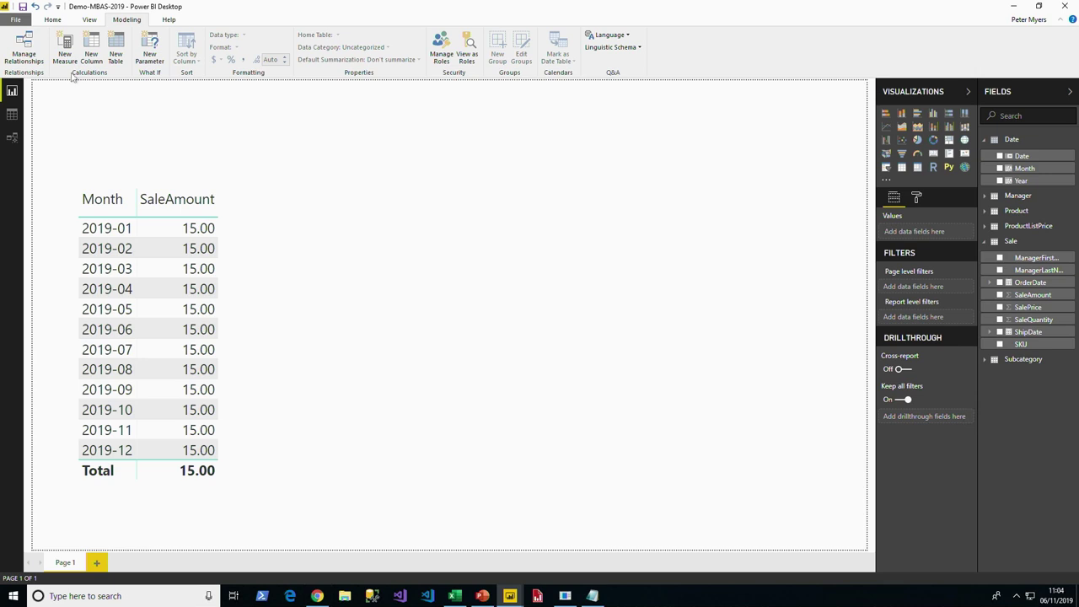
{"action": "left_click", "coordinate": [28, 59]}
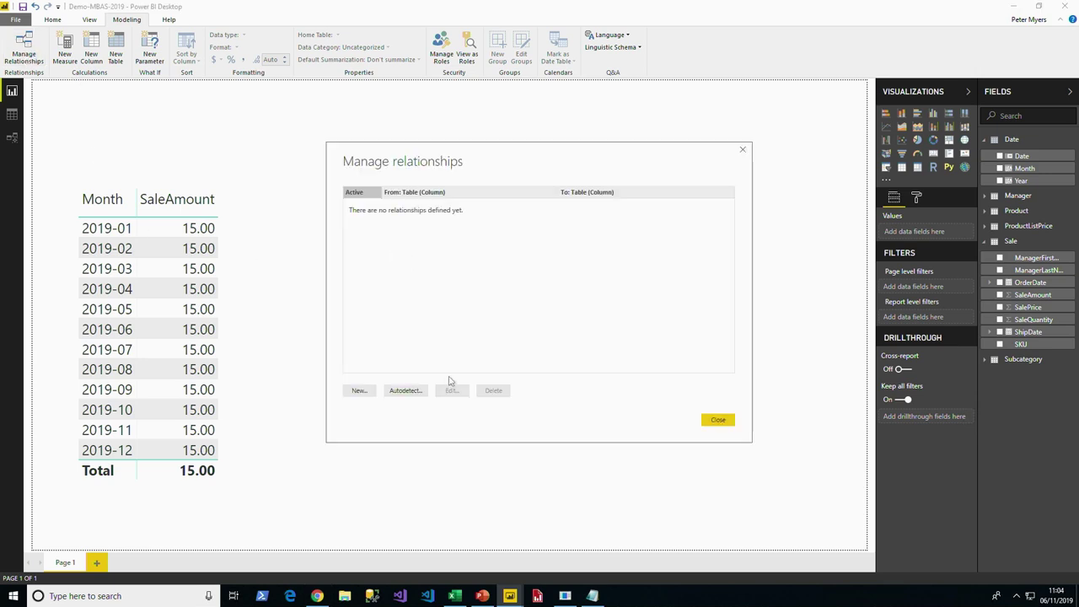
{"action": "left_click", "coordinate": [363, 393]}
{"action": "left_click", "coordinate": [376, 191]}
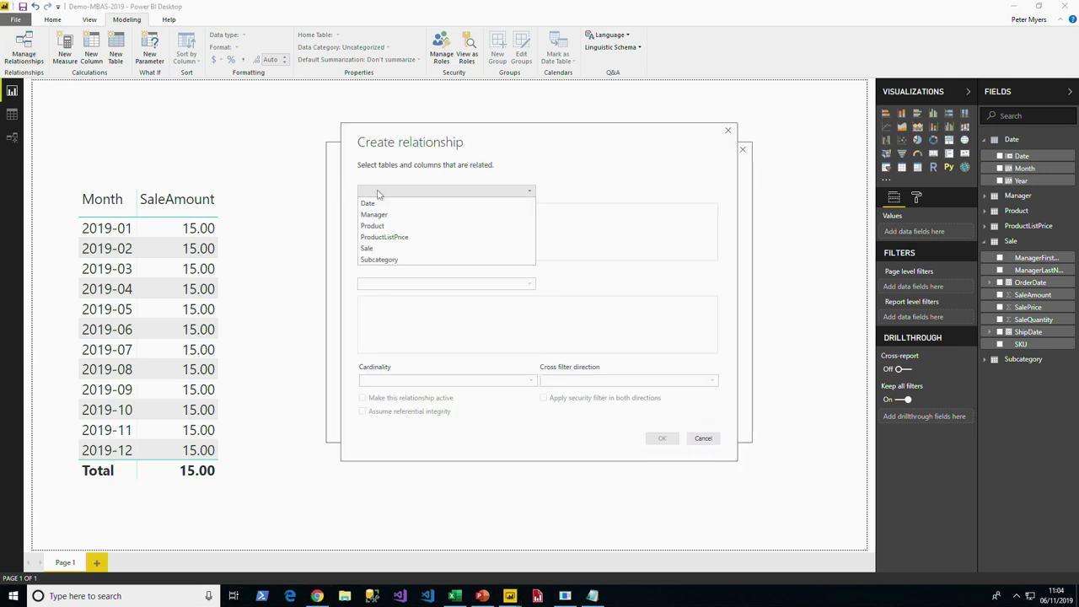
{"action": "left_click", "coordinate": [369, 248]}
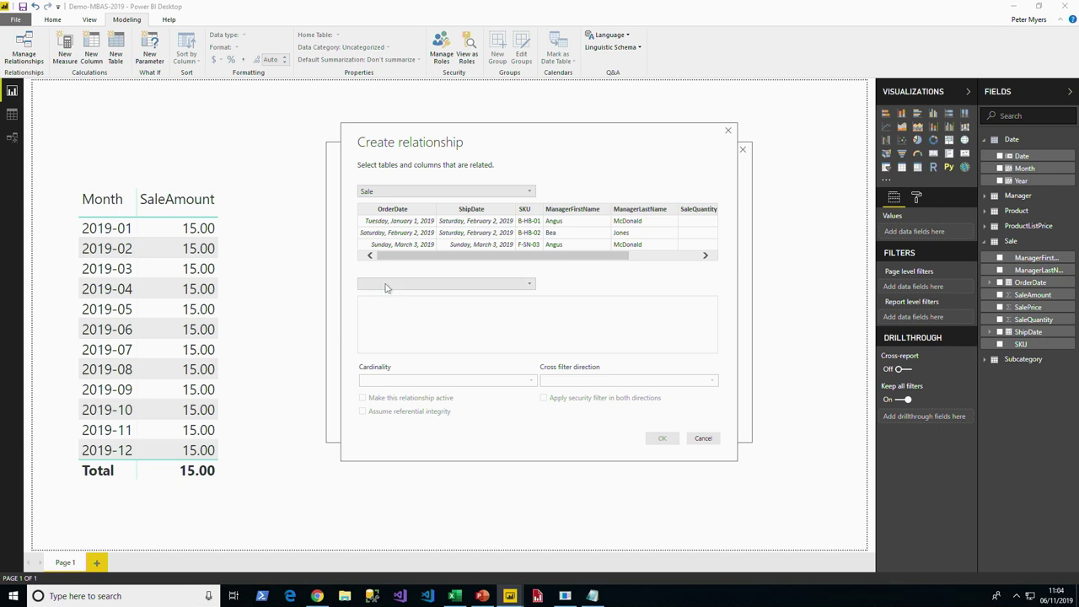
{"action": "left_click", "coordinate": [386, 285]}
{"action": "left_click", "coordinate": [384, 296]}
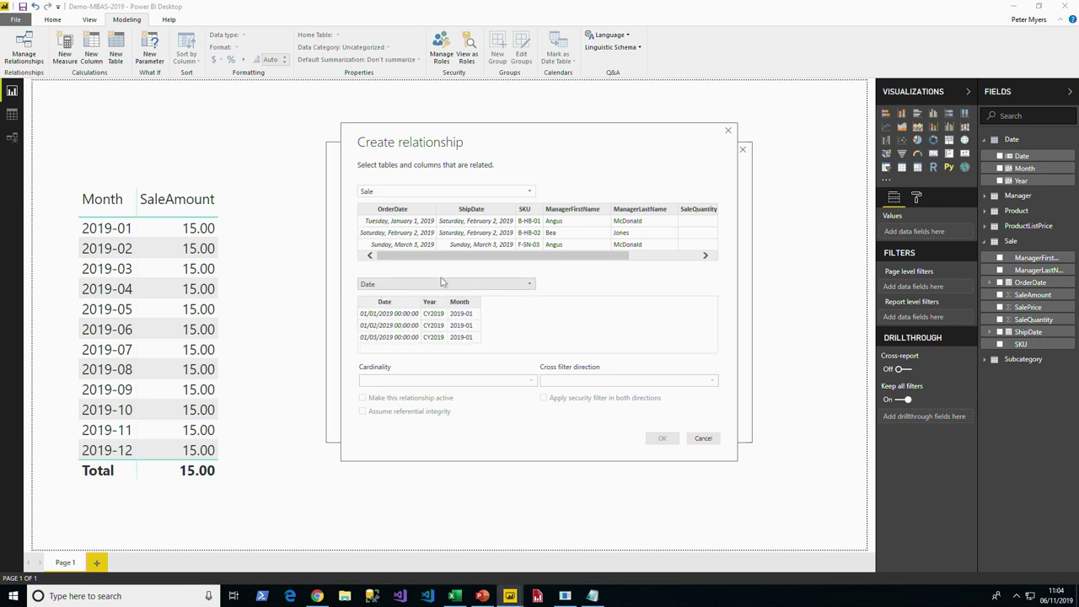
{"action": "left_click", "coordinate": [395, 221]}
{"action": "left_click", "coordinate": [394, 305]}
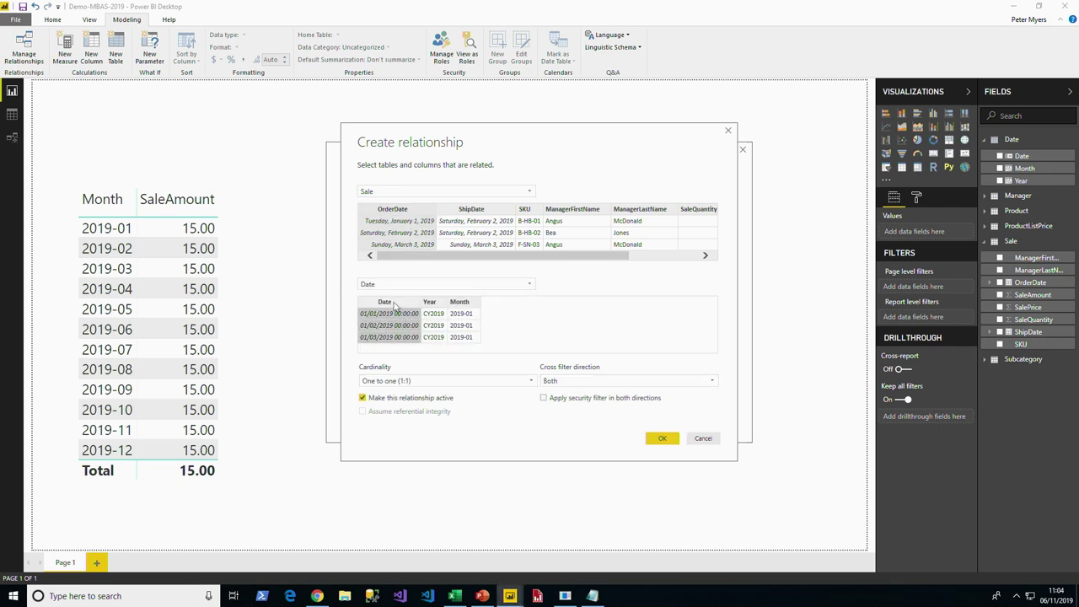
{"action": "left_click", "coordinate": [663, 439]}
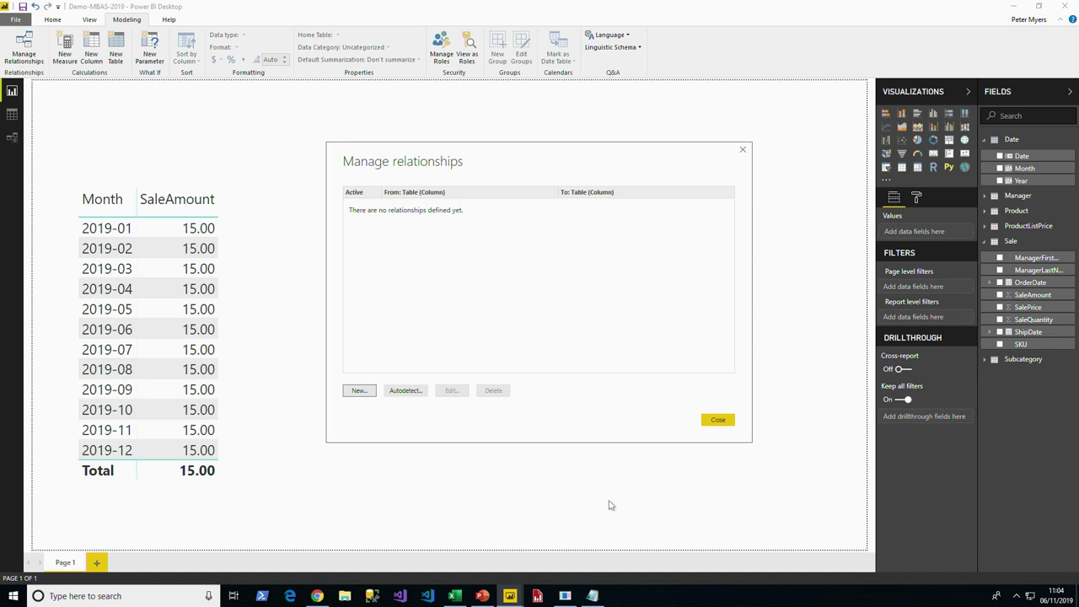
{"action": "left_click", "coordinate": [718, 420]}
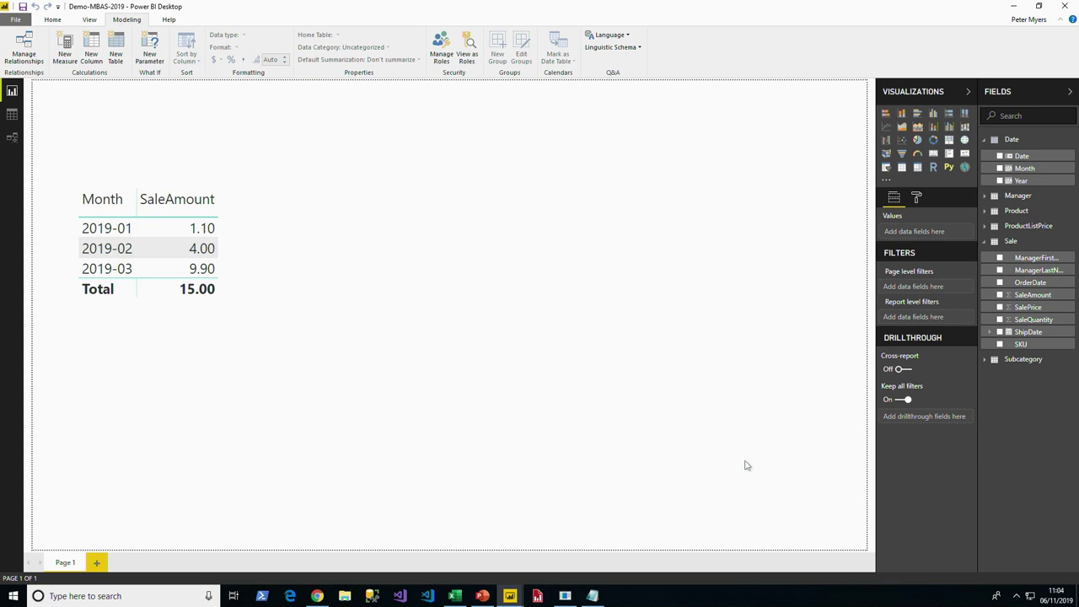
Relate Sale, Product, ProductListPrice and Subcategory in the model diagram through their SKU and Subcategory columns.
{"action": "left_click", "coordinate": [12, 136]}
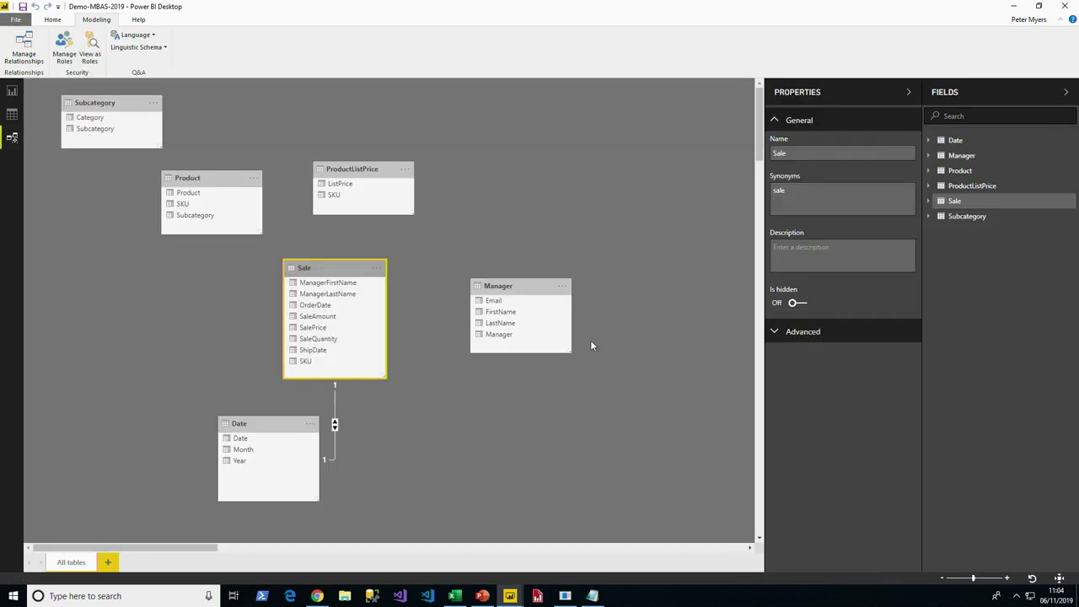
{"action": "left_click", "coordinate": [312, 362]}
{"action": "left_click_drag", "start_coordinate": [314, 369], "coordinate": [97, 129]}
{"action": "left_click_drag", "start_coordinate": [184, 204], "coordinate": [351, 200]}
{"action": "left_click_drag", "start_coordinate": [514, 287], "coordinate": [507, 284]}
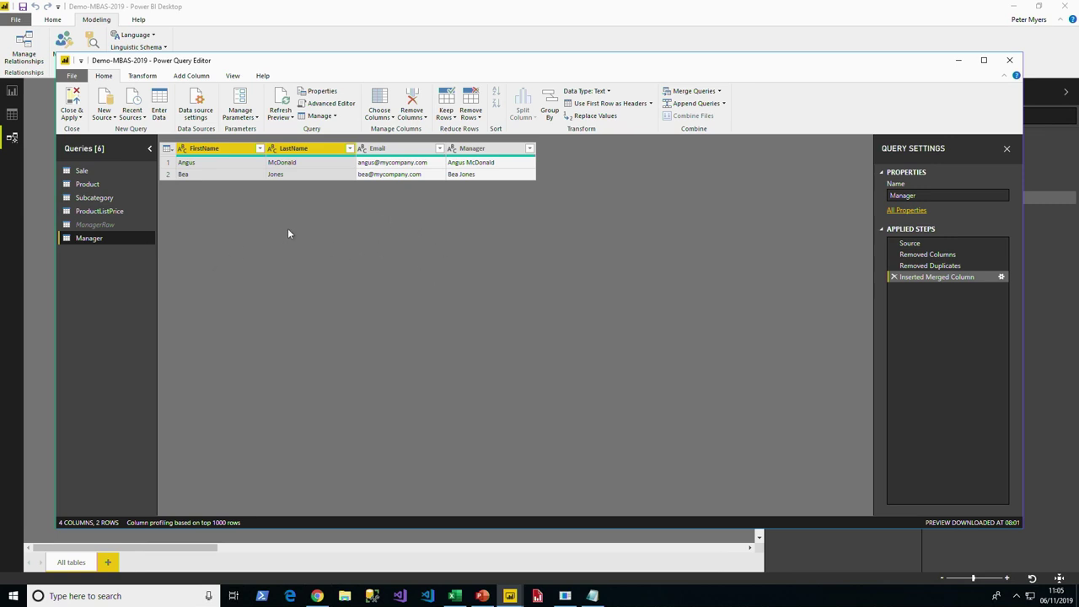
Add an index column starting from 1 to the Manager query and rename it ManagerKey.
{"action": "left_click", "coordinate": [189, 77]}
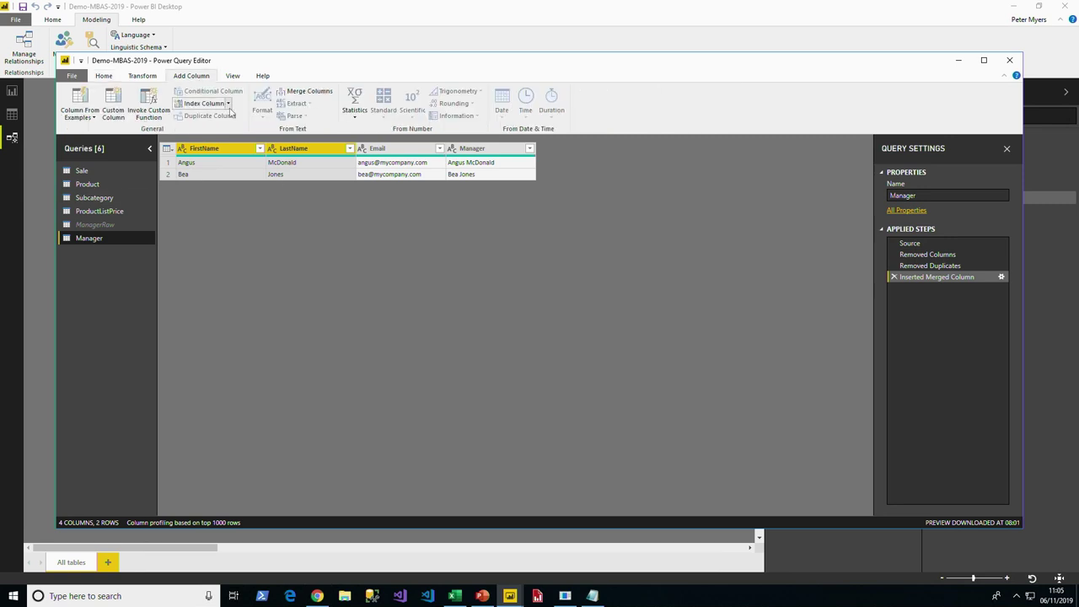
{"action": "left_click", "coordinate": [227, 104]}
{"action": "left_click", "coordinate": [211, 130]}
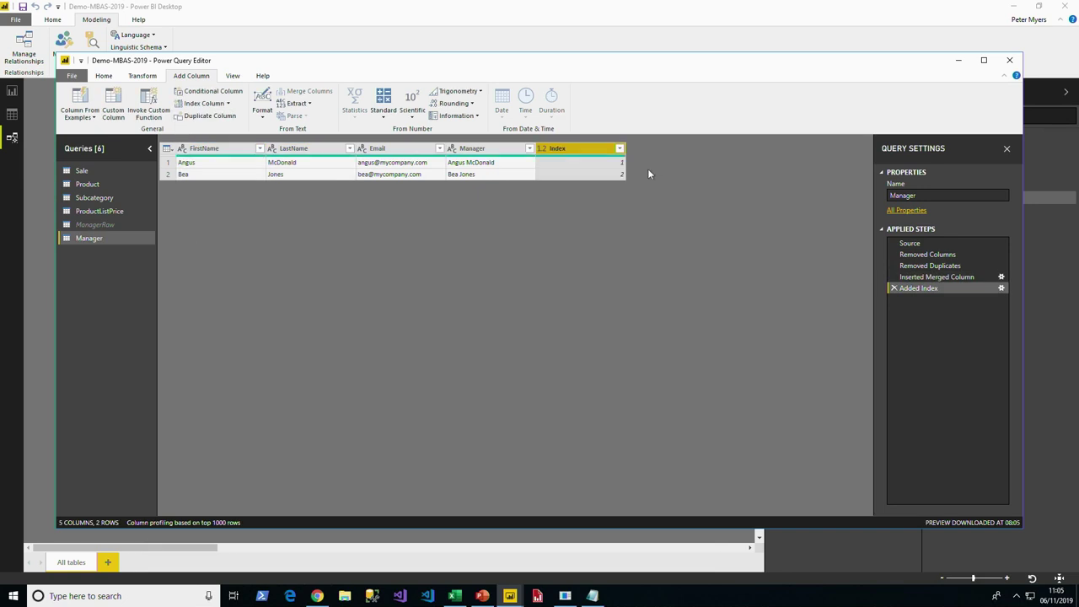
{"action": "double_click", "coordinate": [577, 150]}
{"action": "type", "text": "ManagerKey"}
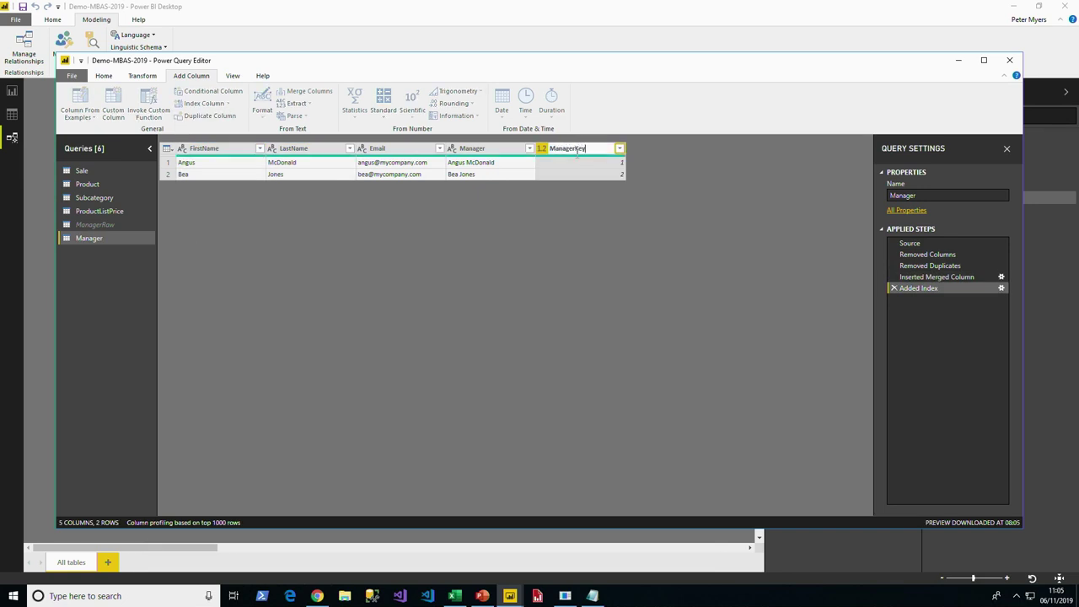
{"action": "key", "text": "Return"}
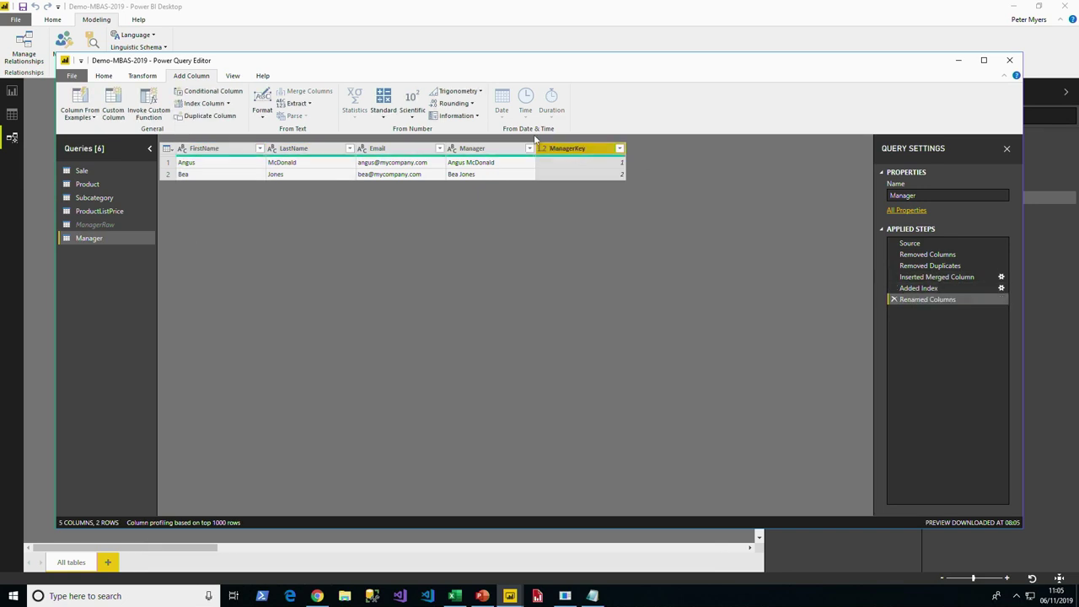
Change the ManagerKey column's data type to whole number and make it the first column of the Manager query.
{"action": "left_click", "coordinate": [542, 148]}
{"action": "left_click", "coordinate": [571, 184]}
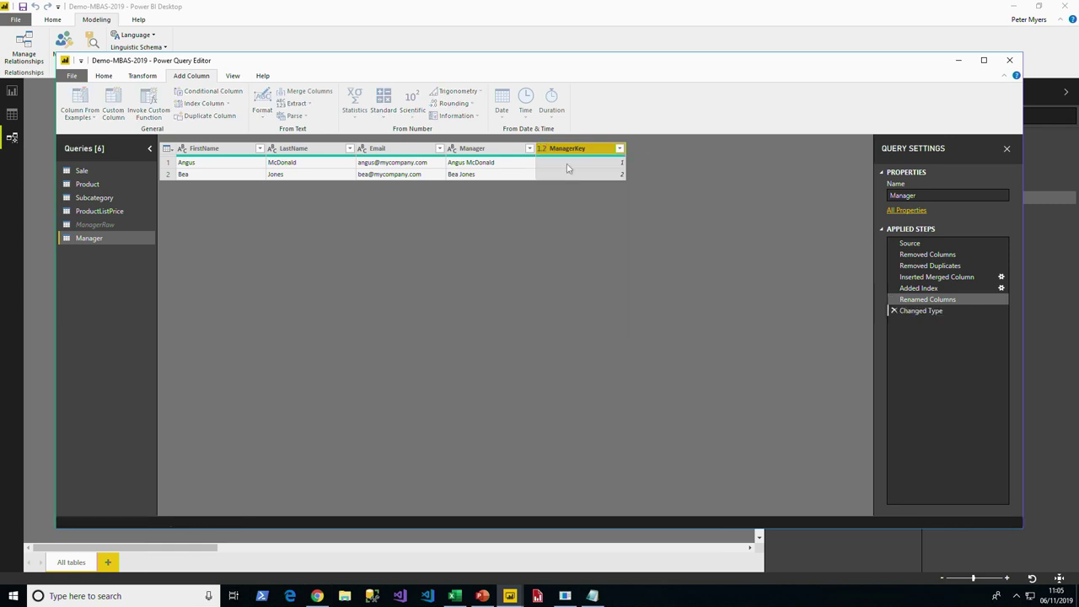
{"action": "left_click_drag", "start_coordinate": [574, 148], "coordinate": [312, 344]}
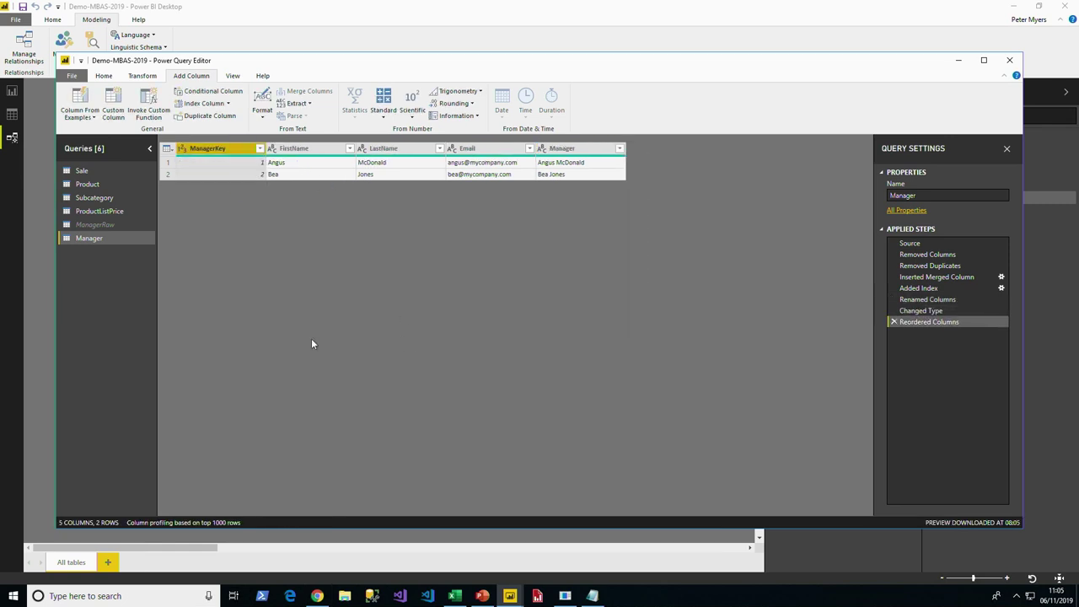
Merge the Sale query with Manager using a left outer join, matching ManagerFirstName and ManagerLastName to FirstName and LastName.
{"action": "left_click", "coordinate": [99, 172]}
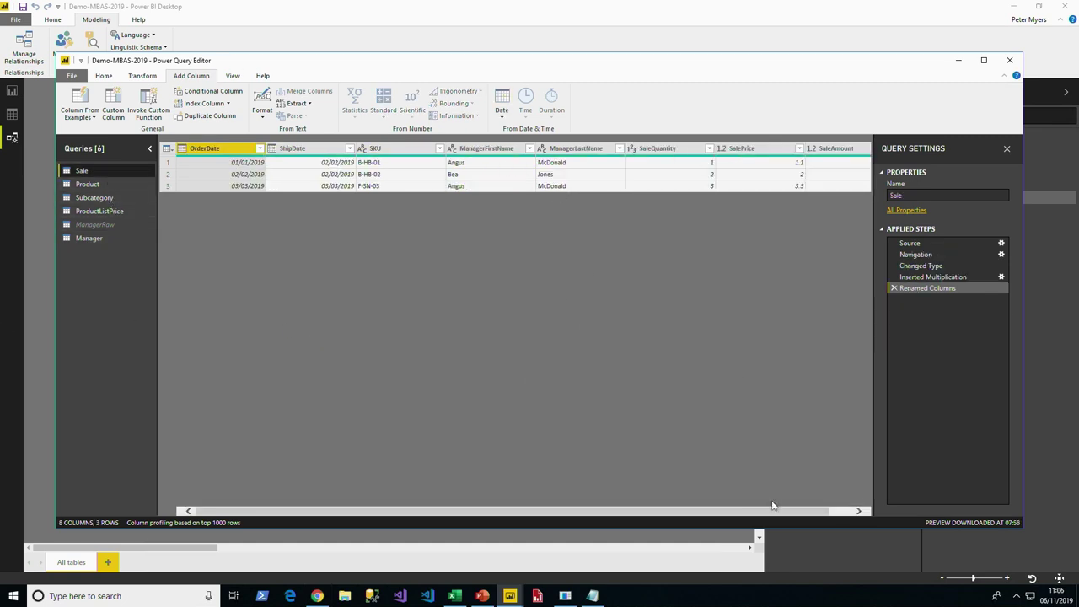
{"action": "scroll", "coordinate": [715, 126], "scroll_direction": "up", "scroll_amount": 2}
{"action": "left_click", "coordinate": [690, 91]}
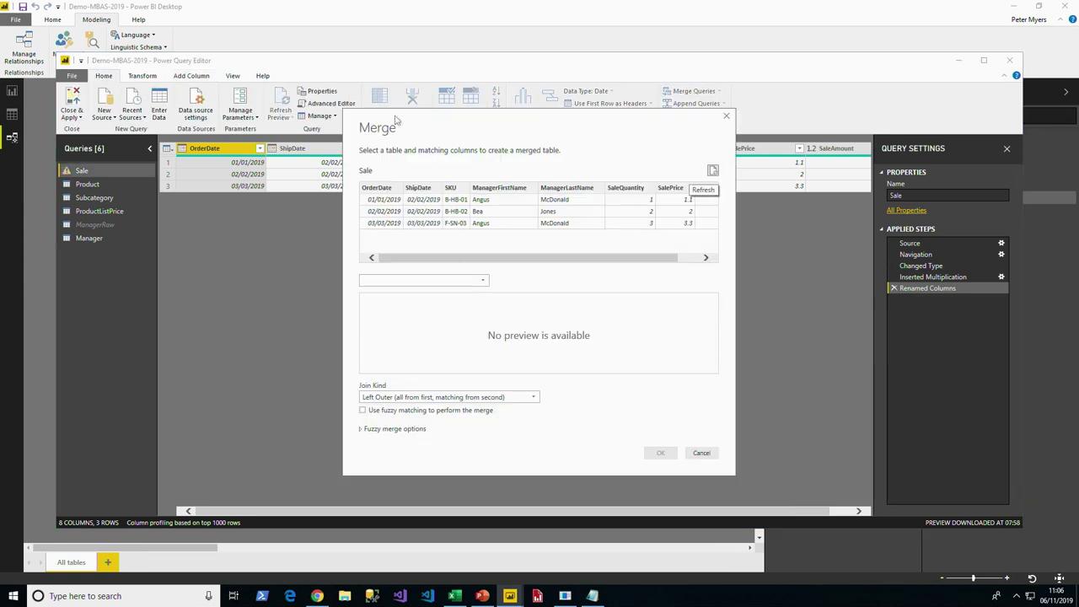
{"action": "left_click", "coordinate": [449, 280]}
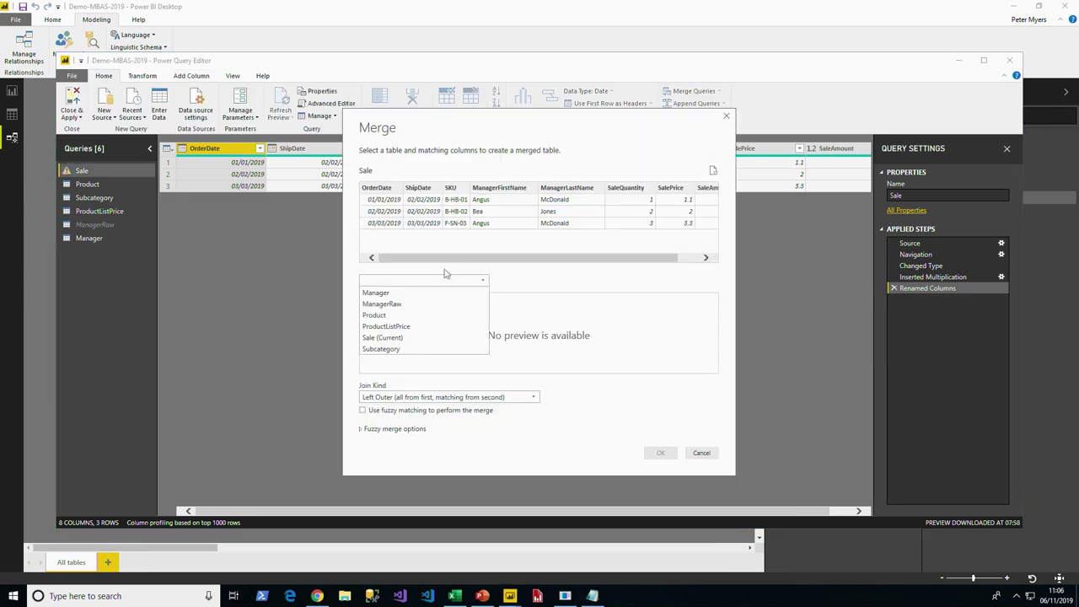
{"action": "left_click", "coordinate": [388, 293]}
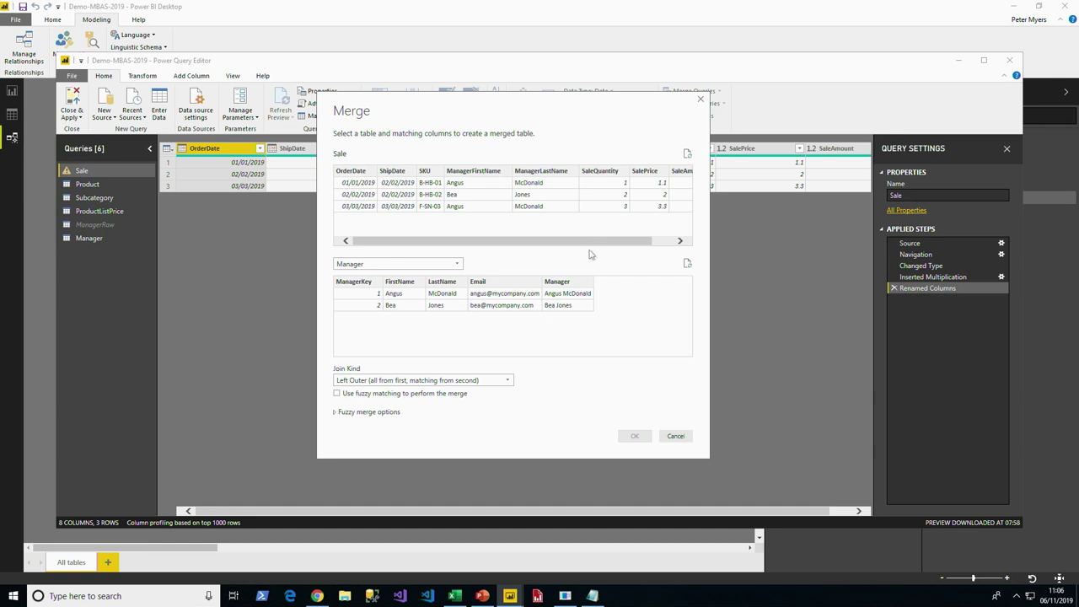
{"action": "left_click", "coordinate": [474, 171]}
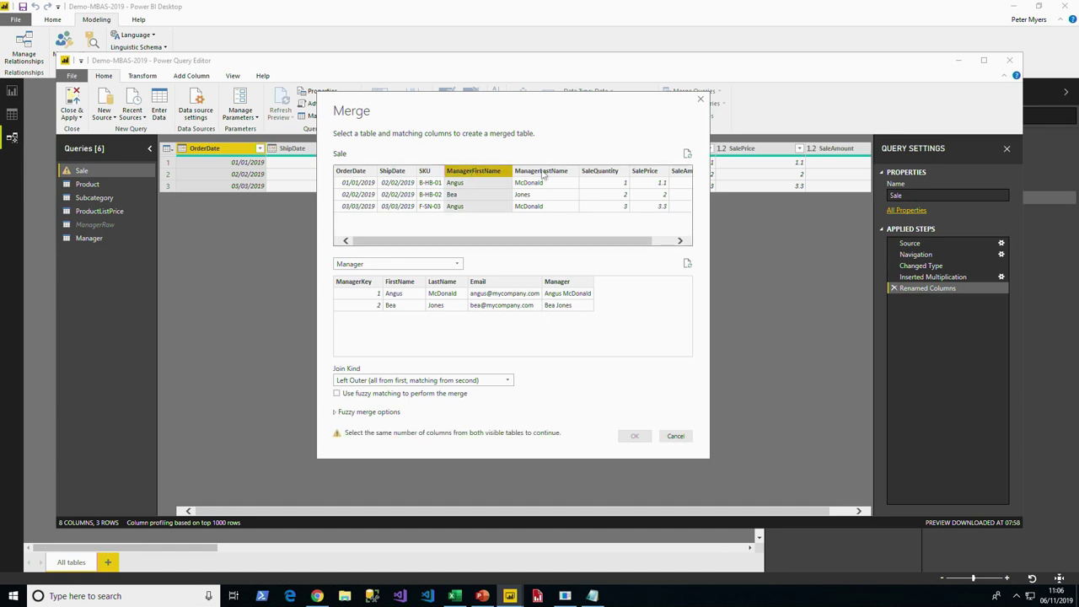
{"action": "left_click", "coordinate": [542, 173], "text": "ctrl"}
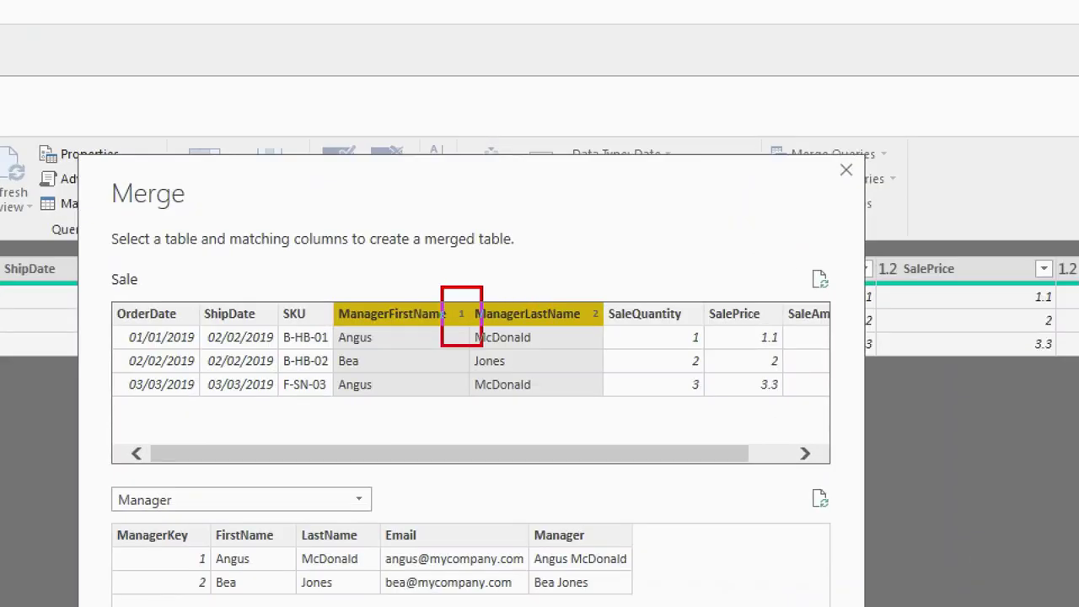
{"action": "left_click_drag", "start_coordinate": [569, 285], "coordinate": [619, 346]}
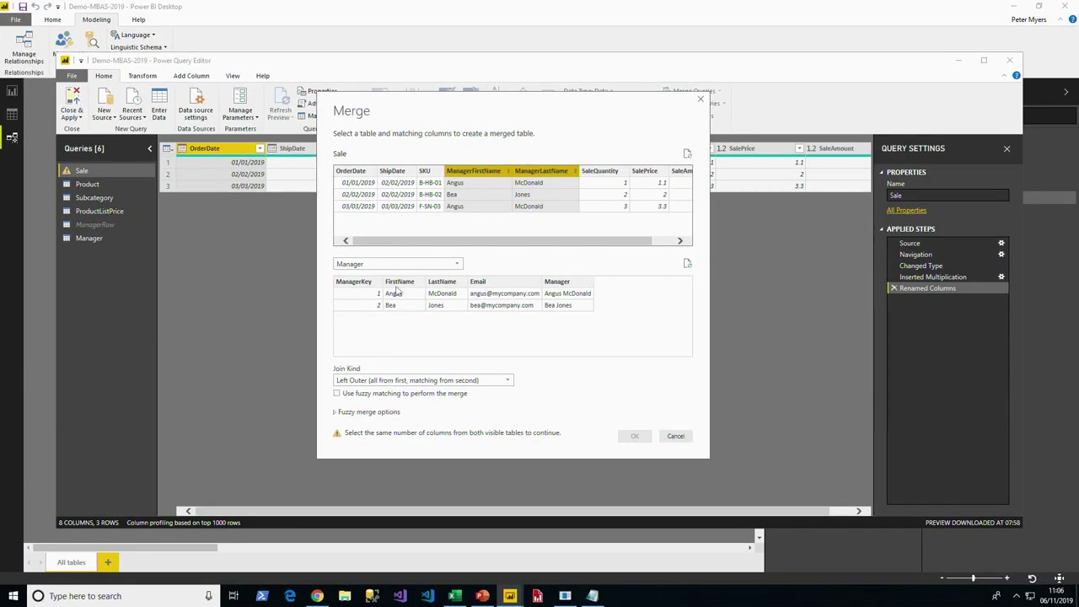
{"action": "left_click", "coordinate": [400, 283]}
{"action": "left_click", "coordinate": [446, 285], "text": "ctrl"}
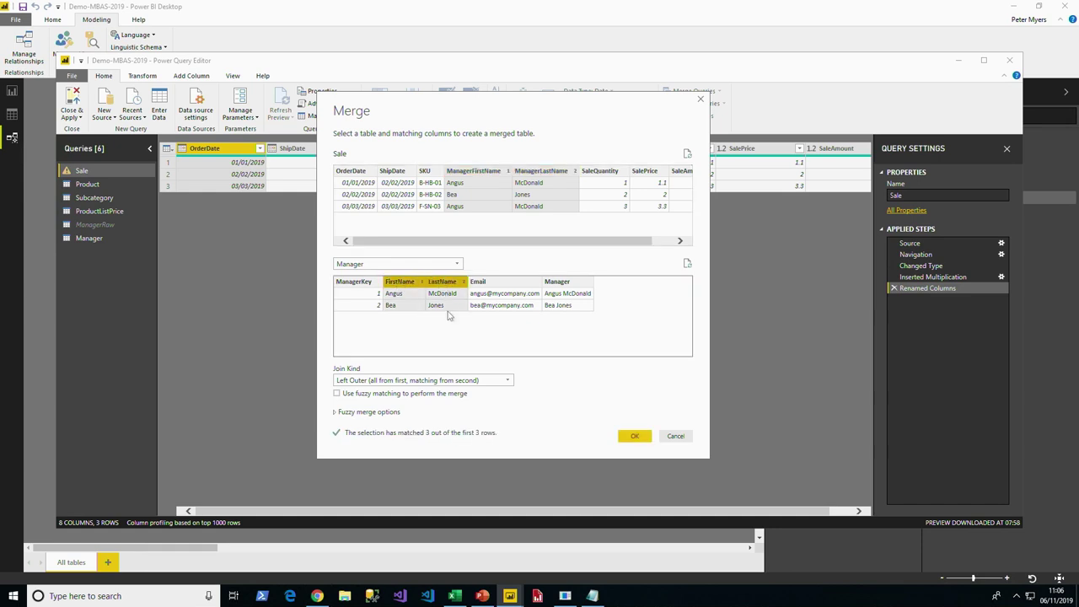
{"action": "left_click", "coordinate": [634, 436]}
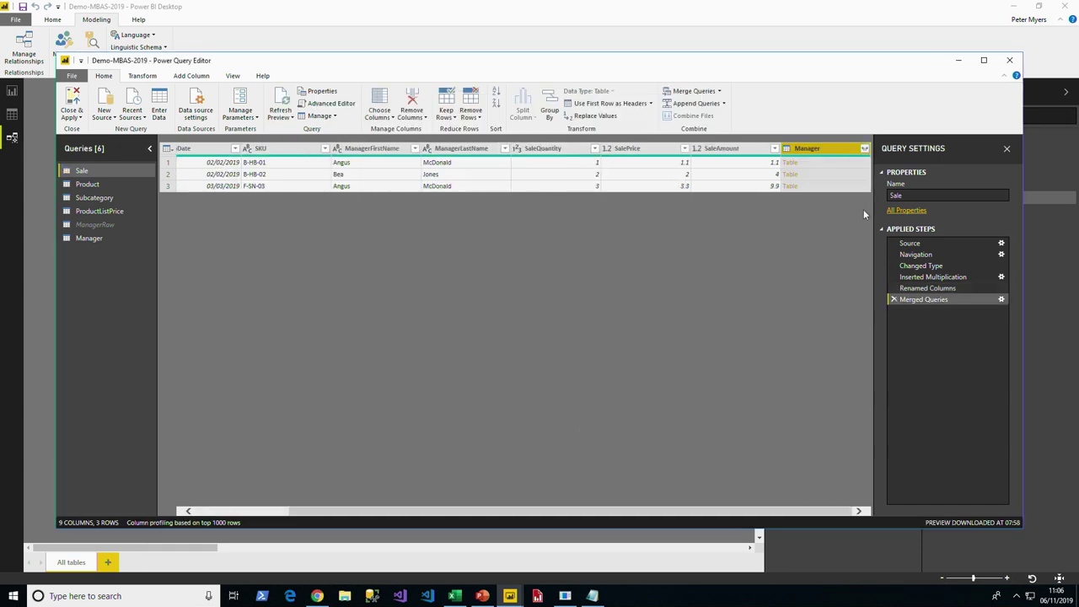
Expand only ManagerKey from the merged Manager column, without the original column name as prefix.
{"action": "left_click", "coordinate": [864, 148]}
{"action": "left_click", "coordinate": [727, 195]}
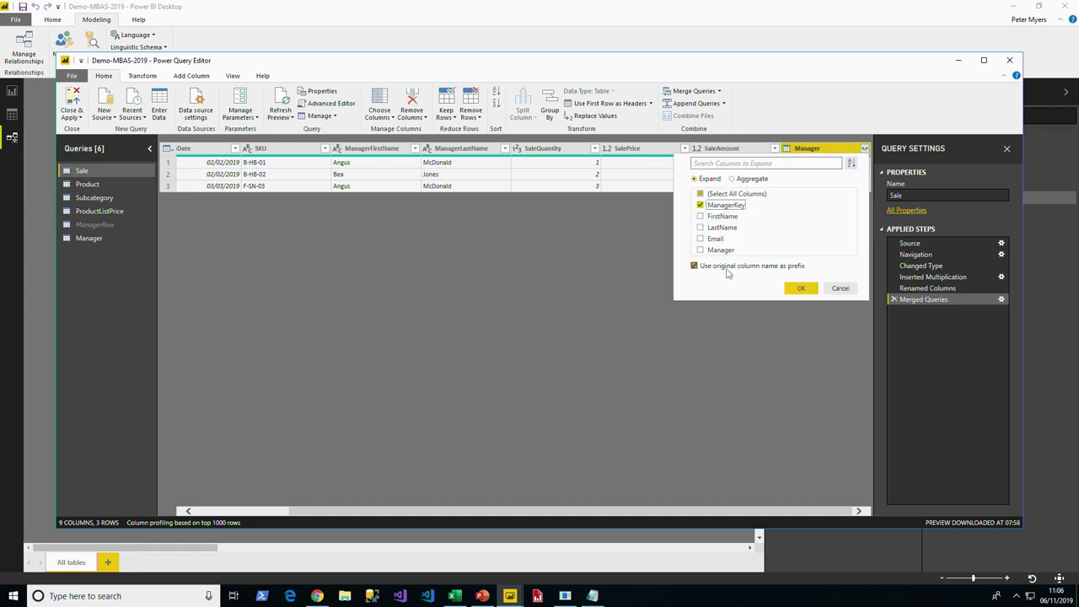
{"action": "left_click", "coordinate": [790, 288]}
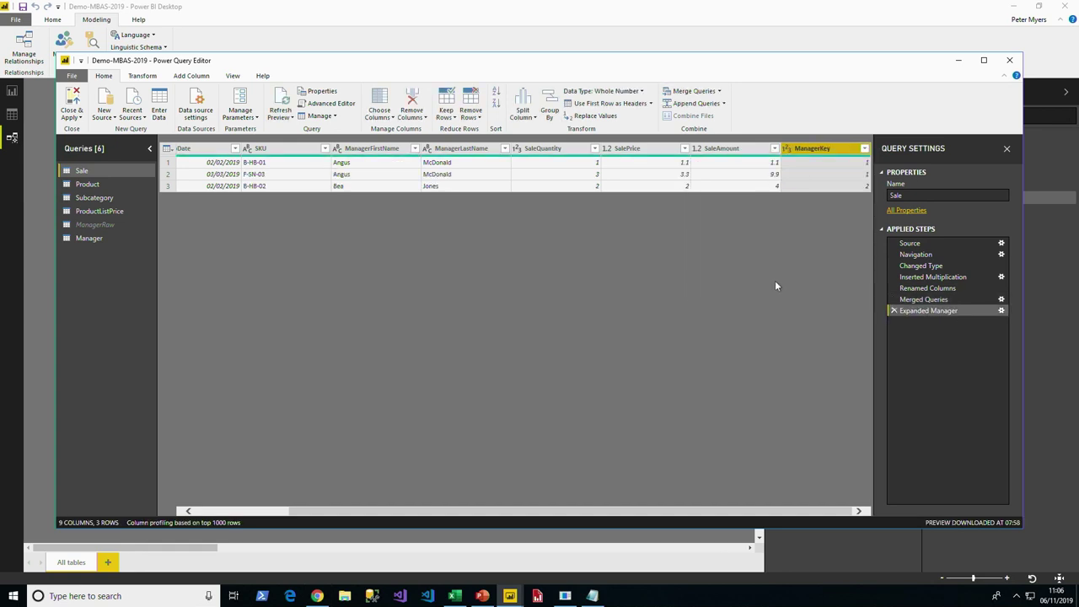
Remove the ManagerFirstName and ManagerLastName columns from the Sale query.
{"action": "left_click", "coordinate": [383, 149]}
{"action": "left_click", "coordinate": [462, 149], "text": "ctrl"}
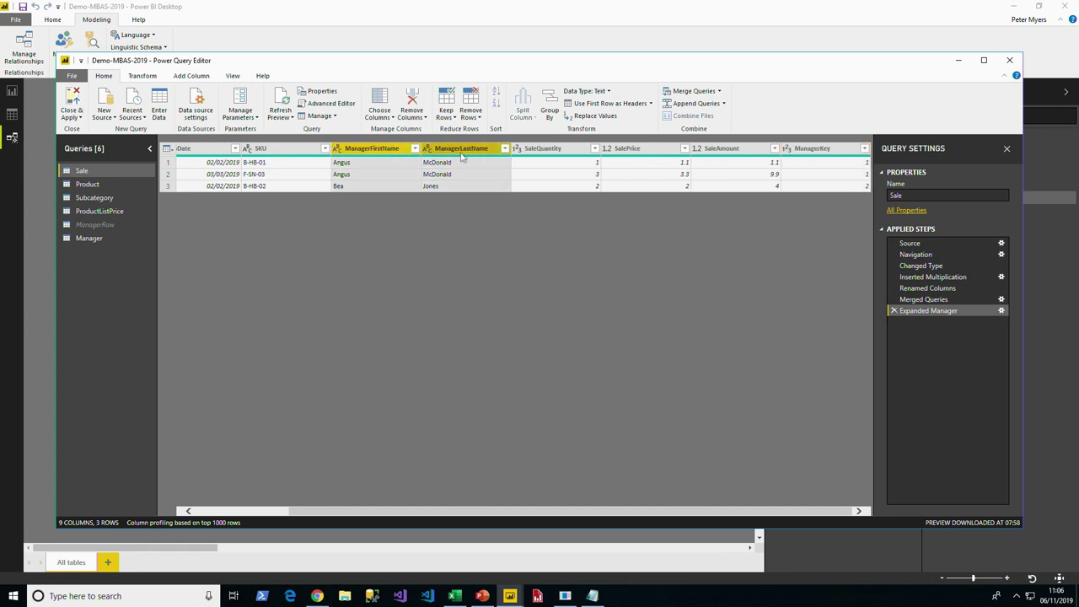
{"action": "right_click", "coordinate": [462, 152]}
{"action": "left_click", "coordinate": [501, 167]}
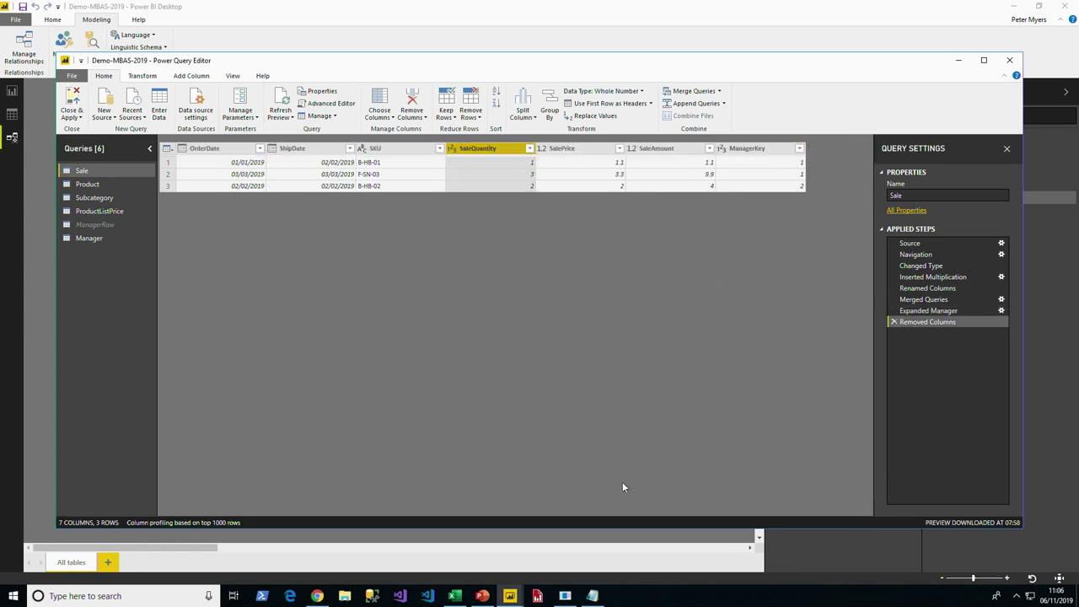
Apply the query changes and relate ManagerKey in the Sale table to ManagerKey in the Manager table.
{"action": "left_click", "coordinate": [71, 118]}
{"action": "left_click", "coordinate": [94, 142]}
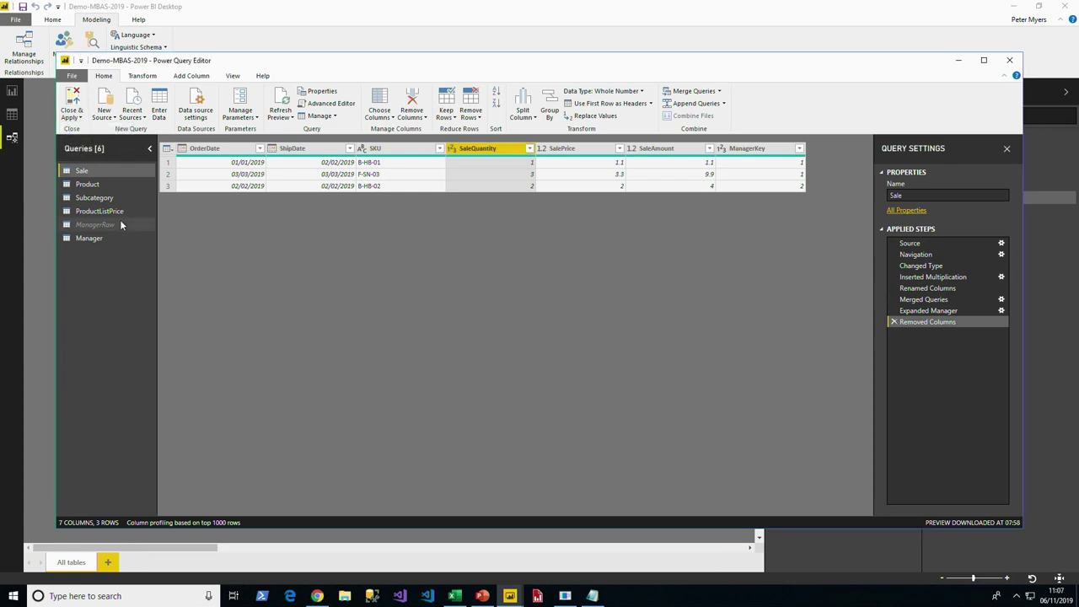
{"action": "left_click", "coordinate": [561, 32]}
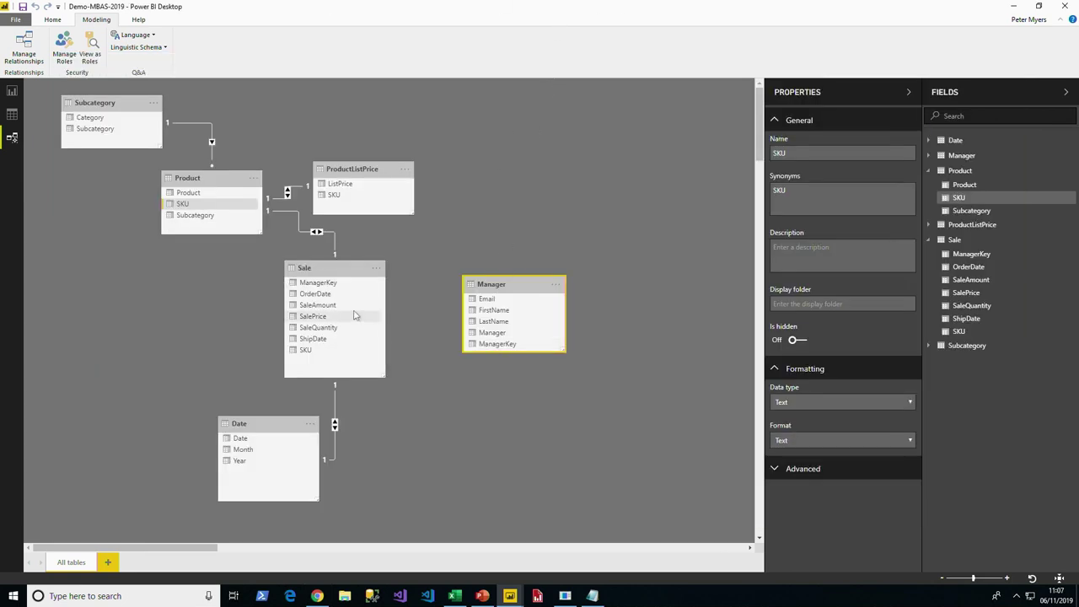
{"action": "left_click_drag", "start_coordinate": [336, 283], "coordinate": [500, 344]}
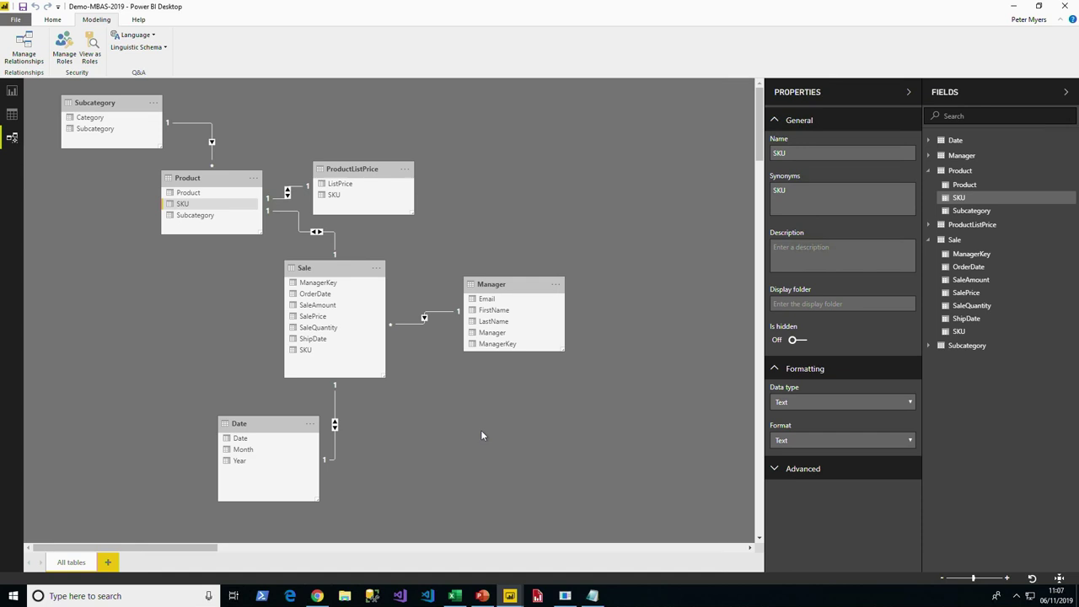
In the Sale.xlsx workbook in Excel, copy row 4 down to row 5 and set its OrderDate and ShipDate to 04/04/2019.
{"action": "left_click", "coordinate": [12, 91]}
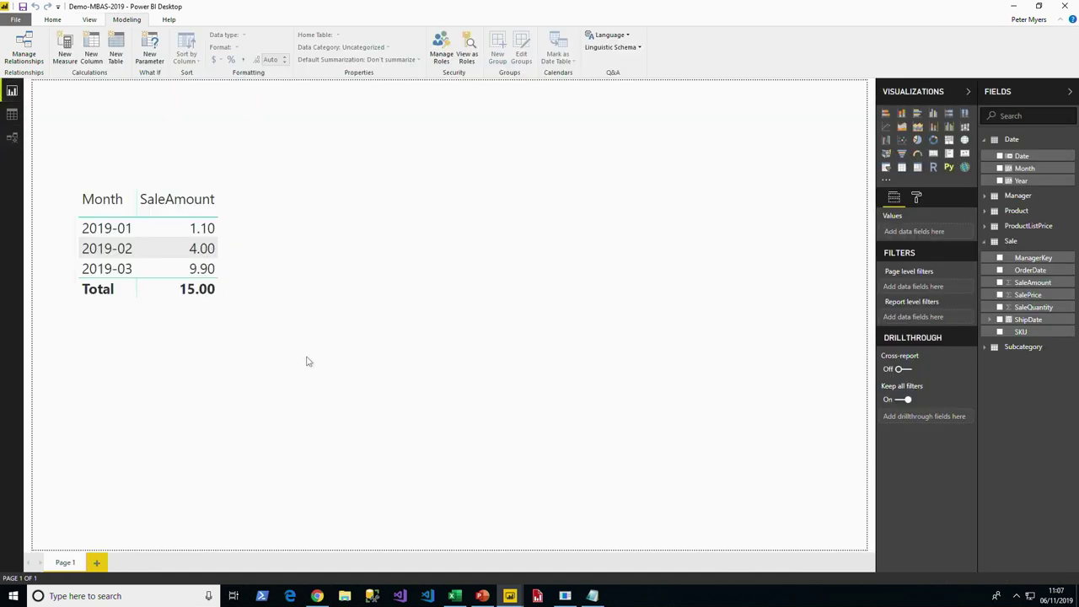
{"action": "left_click", "coordinate": [455, 597]}
{"action": "left_click_drag", "start_coordinate": [106, 221], "coordinate": [840, 243]}
{"action": "key", "text": "ctrl+d"}
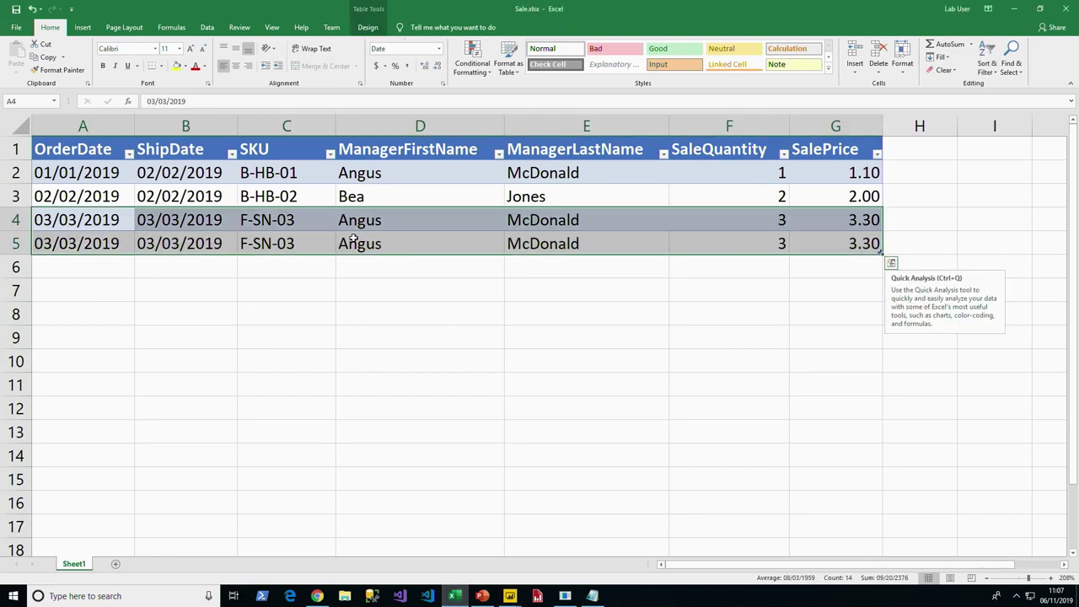
{"action": "left_click", "coordinate": [114, 245]}
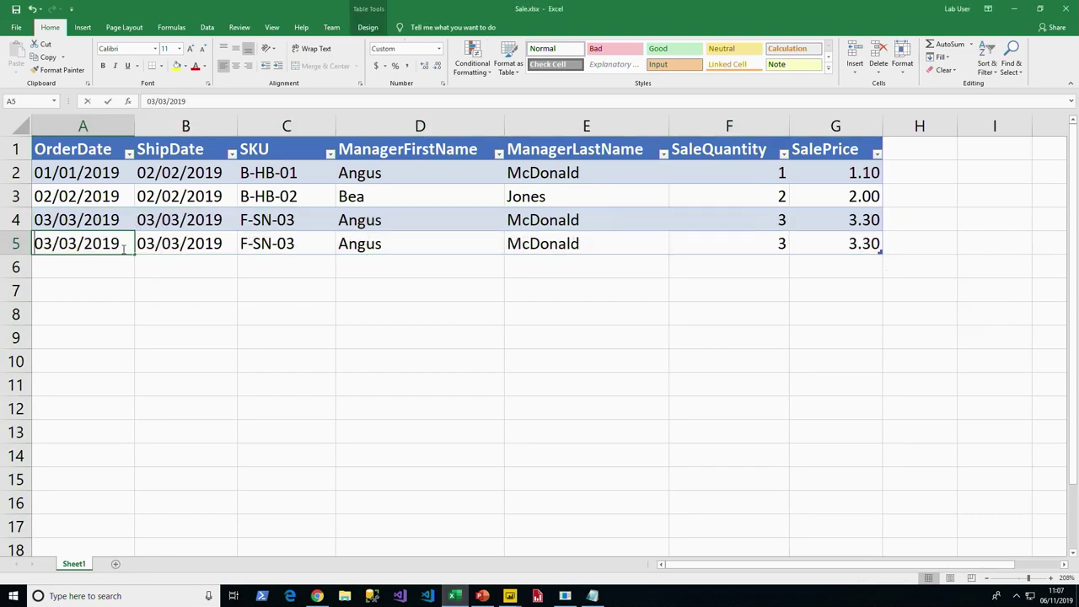
{"action": "type", "text": "4/4"}
{"action": "key", "text": "ctrl+Return"}
{"action": "key", "text": "Right"}
{"action": "type", "text": "4/4"}
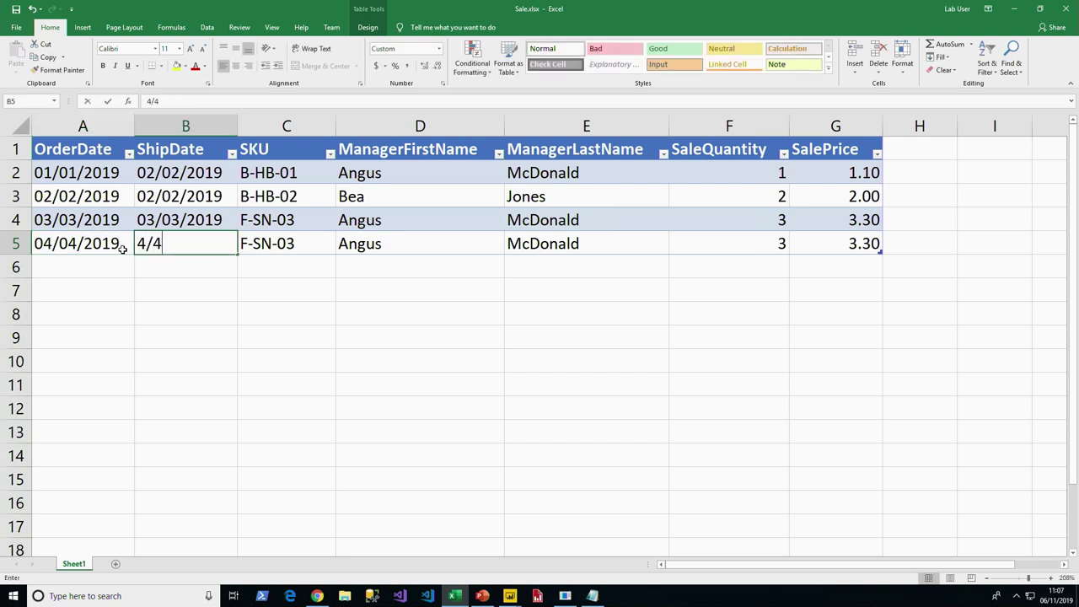
{"action": "key", "text": "Return"}
Copy row 5 down to row 6, then set SaleQuantity and SalePrice to 4 and 4 in row 5, and 5 and 6 in row 6.
{"action": "left_click_drag", "start_coordinate": [77, 242], "coordinate": [813, 270]}
{"action": "key", "text": "ctrl+d"}
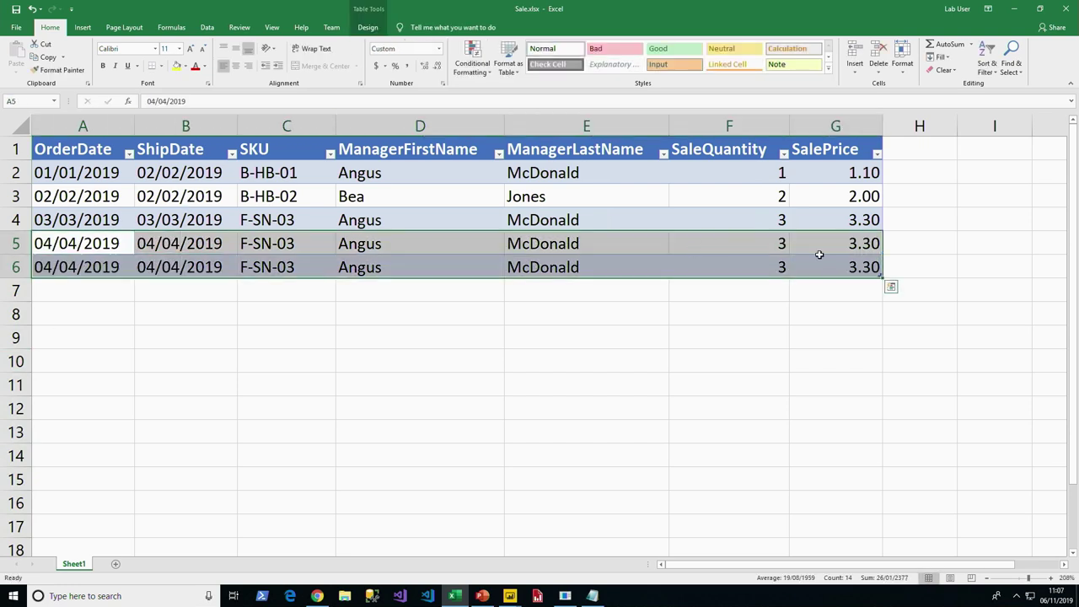
{"action": "left_click", "coordinate": [762, 245]}
{"action": "type", "text": "4"}
{"action": "key", "text": "Tab"}
{"action": "type", "text": "4"}
{"action": "key", "text": "Return"}
{"action": "type", "text": "5"}
{"action": "key", "text": "Tab"}
{"action": "type", "text": "6"}
{"action": "key", "text": "Return"}
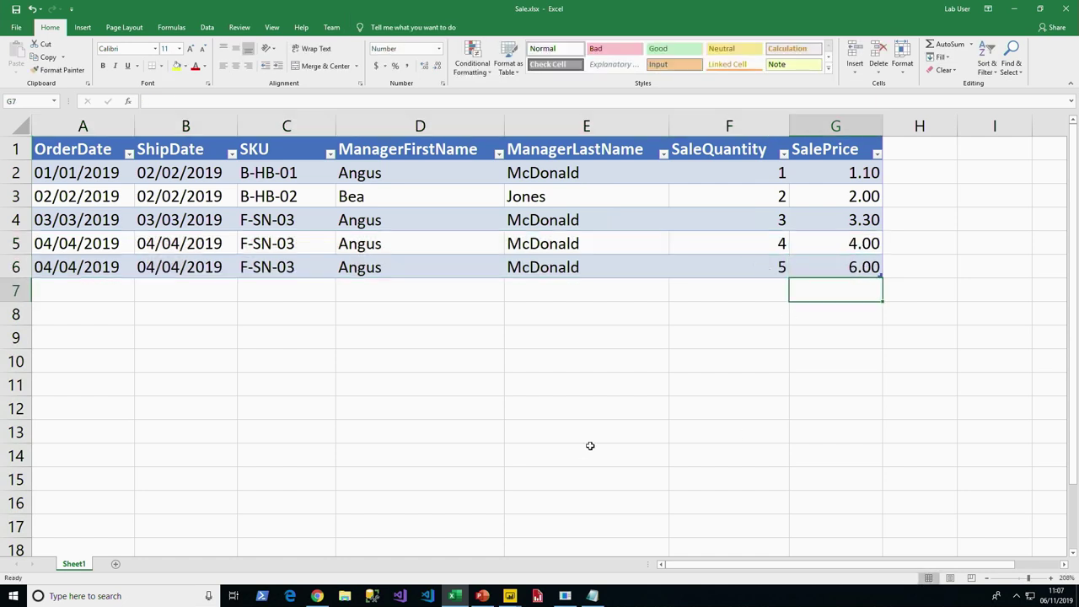
Switch back to Power BI Desktop and try to refresh the Sale table's data.
{"action": "key", "text": "alt+Tab"}
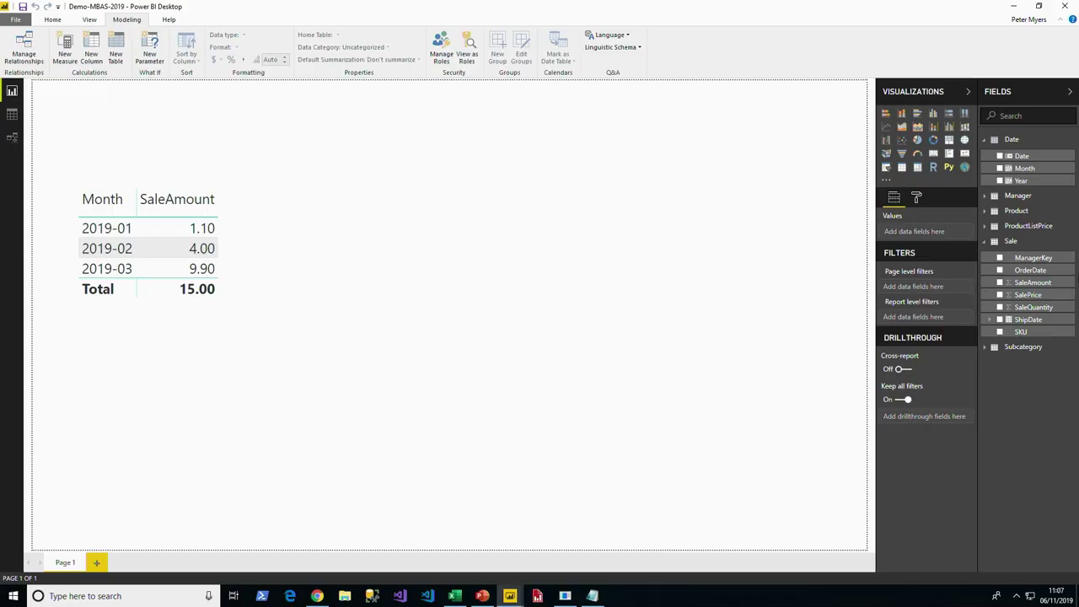
{"action": "right_click", "coordinate": [1014, 243]}
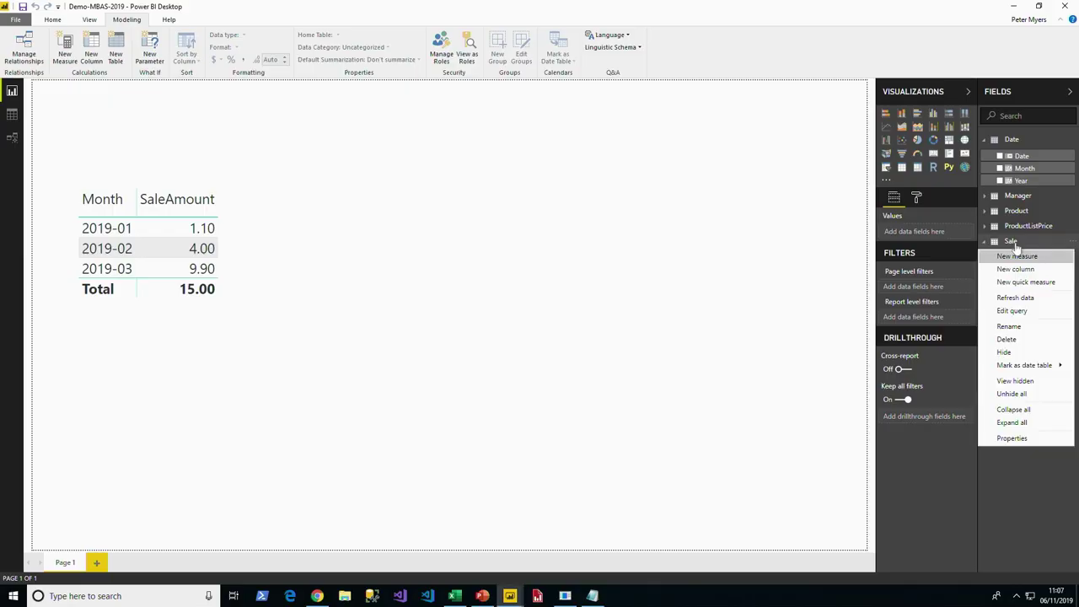
{"action": "left_click", "coordinate": [1016, 298]}
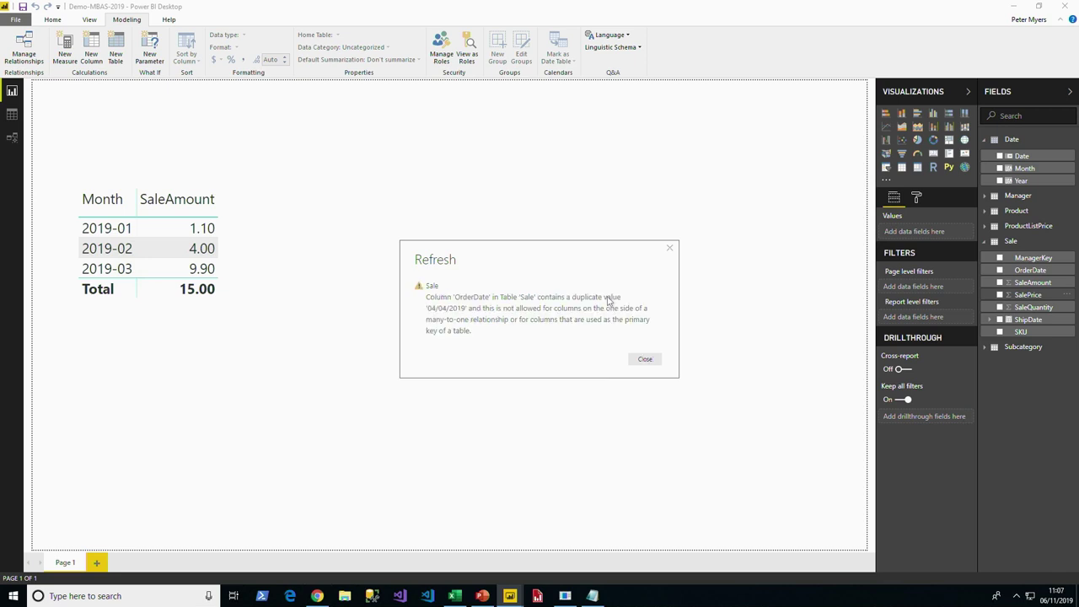
{"action": "left_click", "coordinate": [643, 363]}
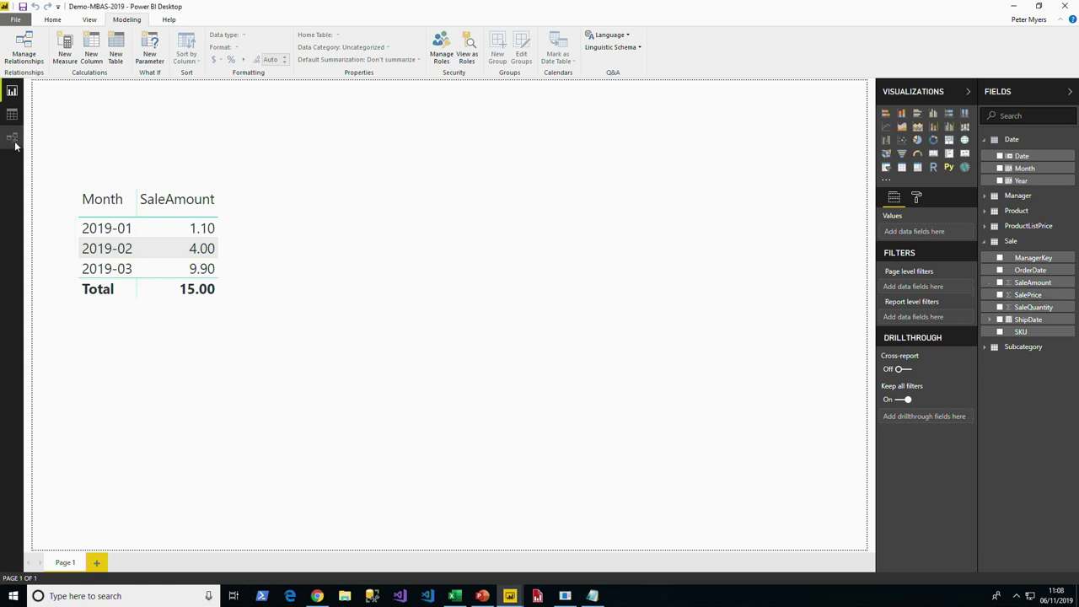
Examine the cardinality at both ends of the relationships between Subcategory, Product, ProductListPrice and Sale in the model diagram.
{"action": "left_click", "coordinate": [12, 137]}
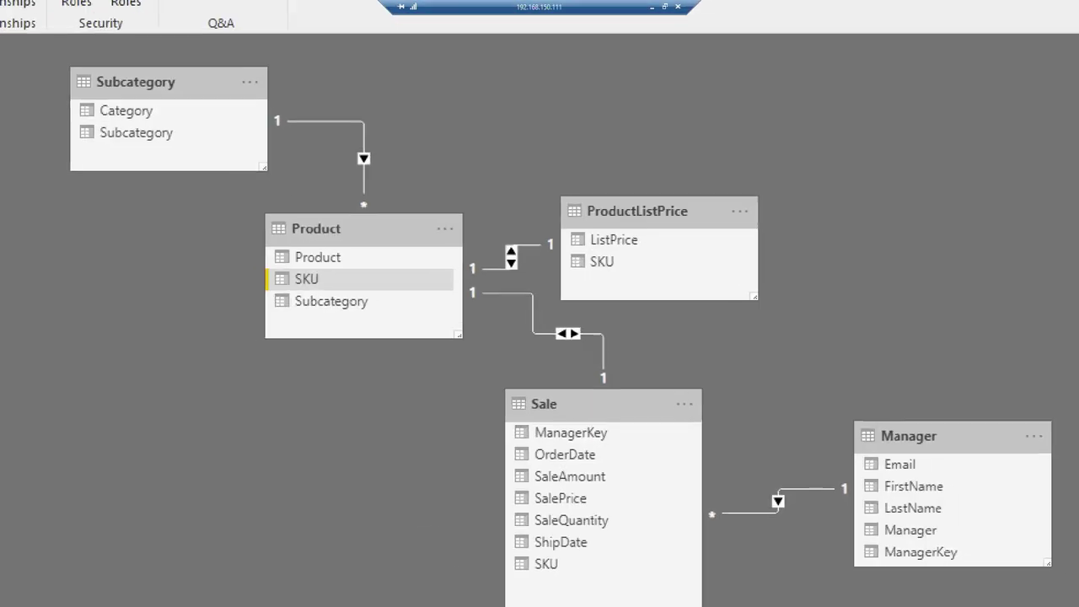
{"action": "left_click_drag", "start_coordinate": [250, 77], "coordinate": [312, 132]}
{"action": "mouse_move", "coordinate": [332, 169]}
{"action": "left_mouse_down"}
{"action": "mouse_move", "coordinate": [401, 257]}
{"action": "mouse_move", "coordinate": [499, 293]}
{"action": "left_mouse_up"}
{"action": "left_click_drag", "start_coordinate": [545, 221], "coordinate": [579, 259]}
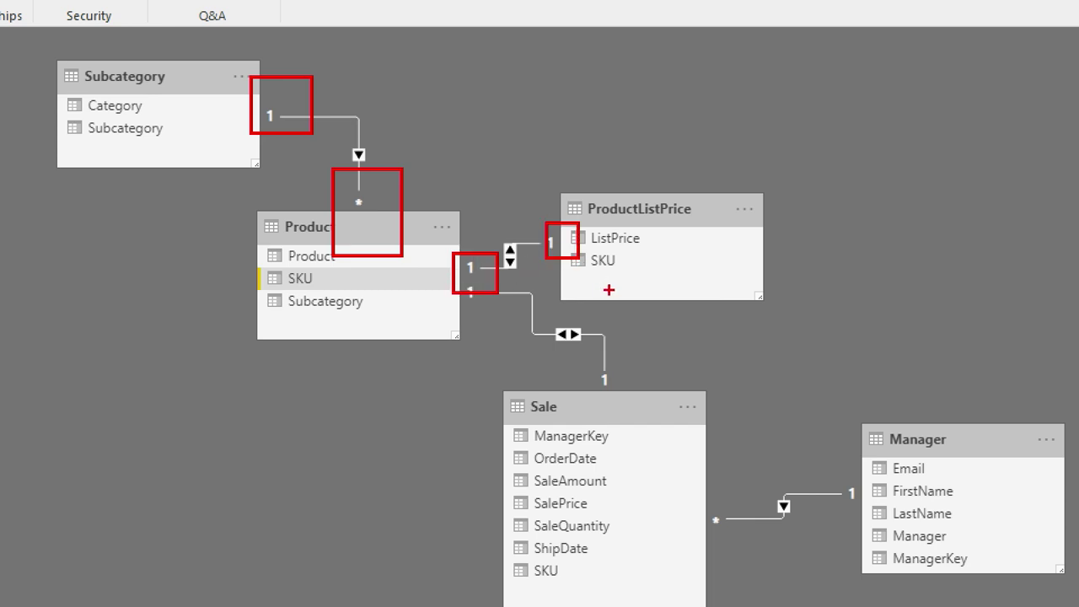
{"action": "mouse_move", "coordinate": [443, 276]}
{"action": "left_mouse_down"}
{"action": "mouse_move", "coordinate": [466, 332]}
{"action": "mouse_move", "coordinate": [492, 334]}
{"action": "mouse_move", "coordinate": [484, 279]}
{"action": "mouse_move", "coordinate": [454, 278]}
{"action": "left_mouse_up"}
{"action": "key", "text": "Escape"}
{"action": "key", "text": "super"}
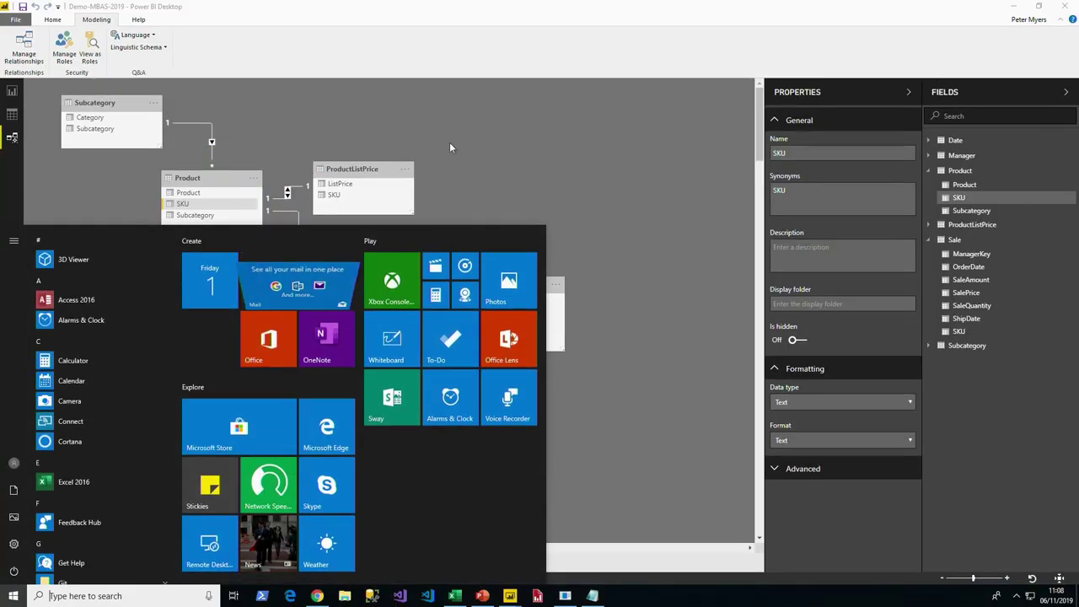
{"action": "left_click", "coordinate": [451, 147]}
{"action": "left_click_drag", "start_coordinate": [327, 239], "coordinate": [354, 282]}
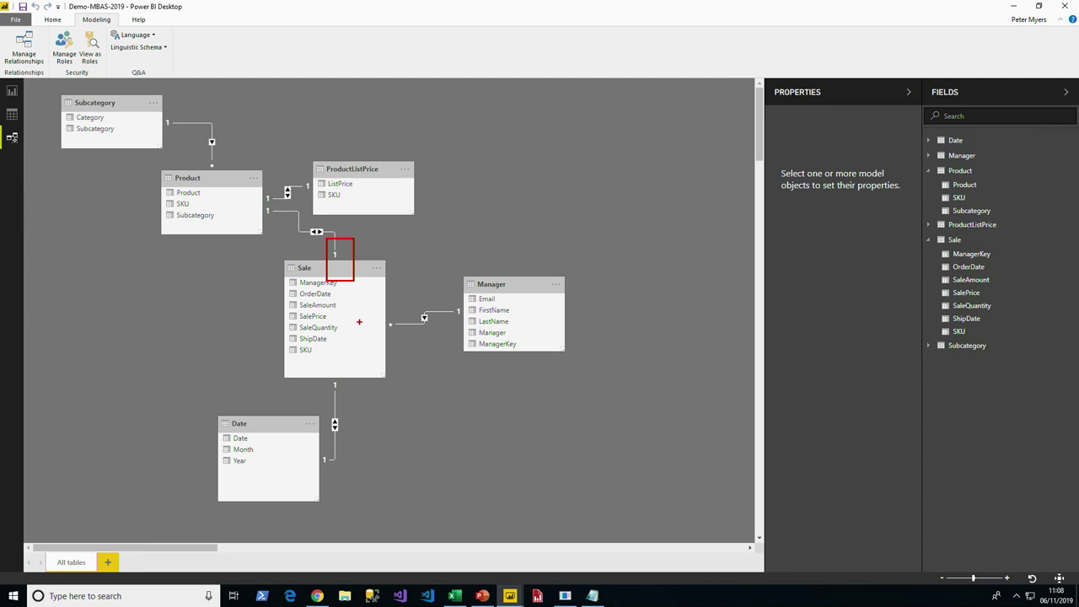
{"action": "key", "text": "Escape"}
Set the relationship between Sale and Product to many-to-one cardinality with a single cross filter direction.
{"action": "double_click", "coordinate": [336, 242]}
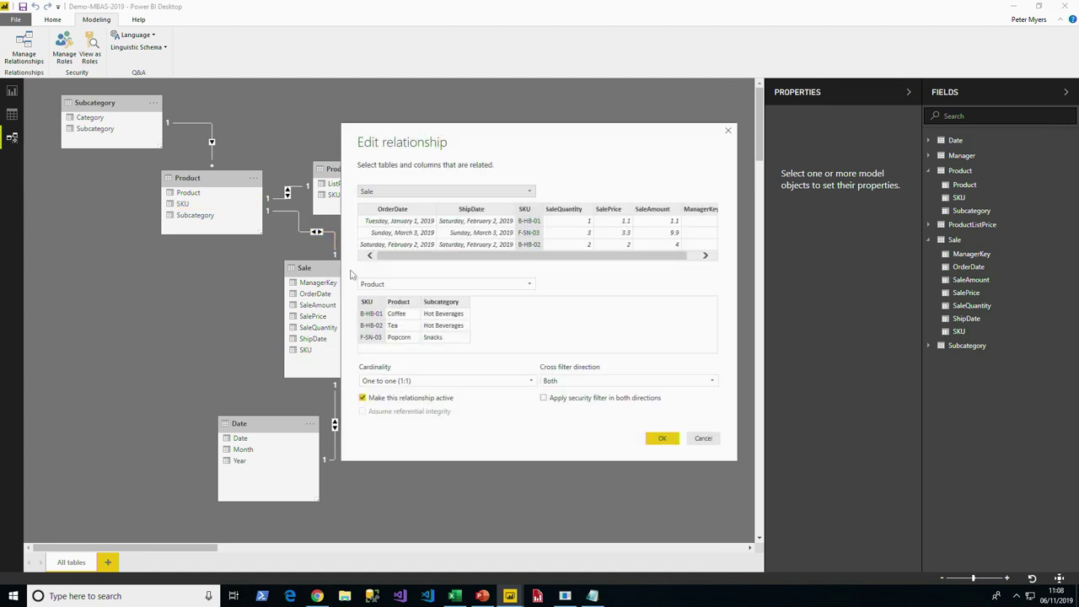
{"action": "left_click", "coordinate": [409, 382]}
{"action": "left_click", "coordinate": [403, 392]}
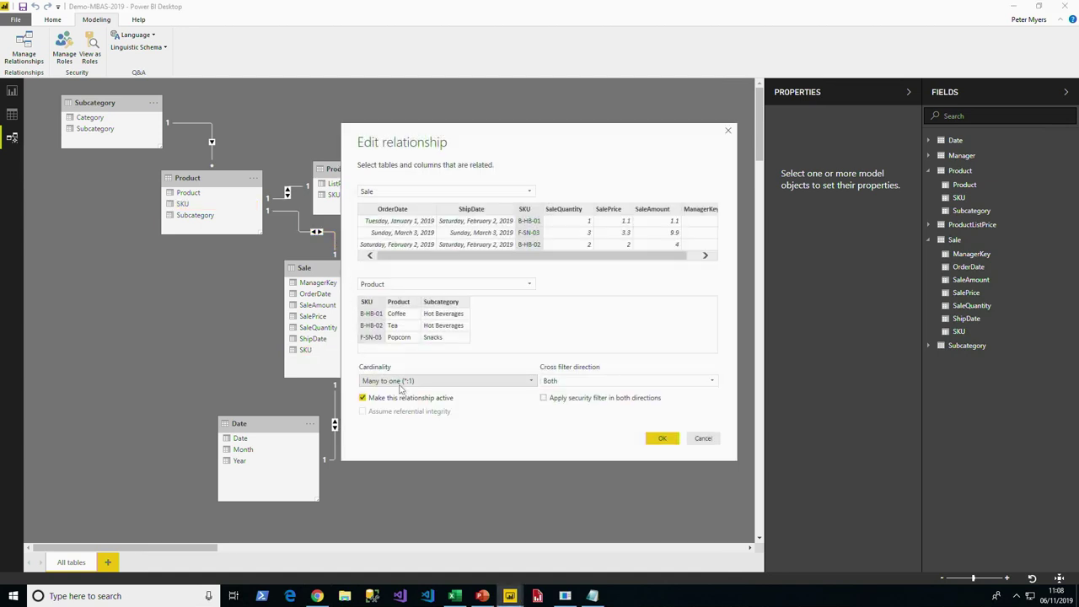
{"action": "left_click", "coordinate": [563, 382]}
{"action": "left_click", "coordinate": [564, 393]}
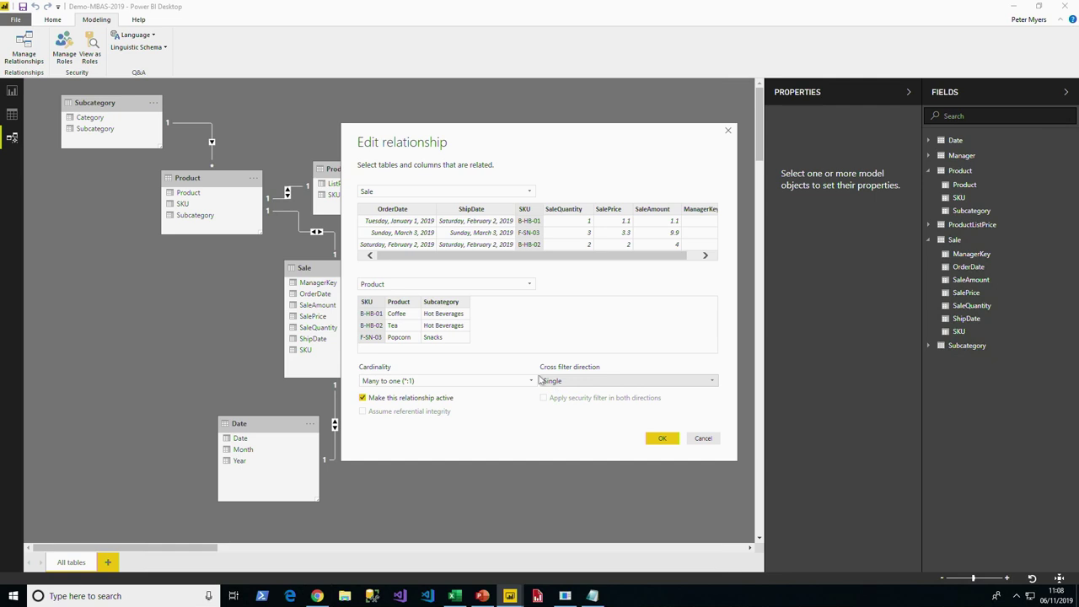
{"action": "left_click", "coordinate": [663, 439]}
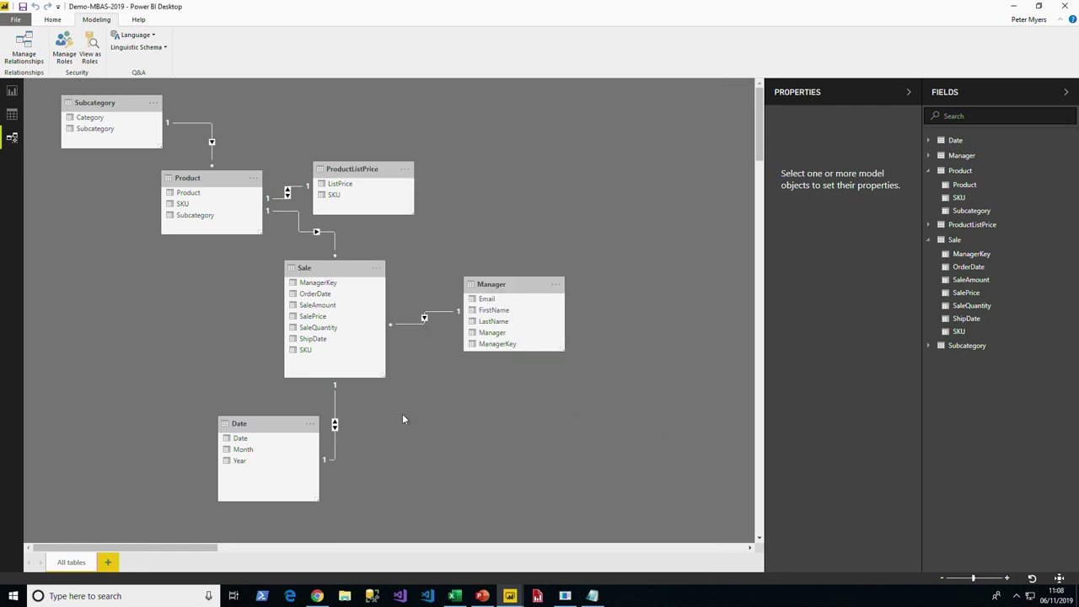
Set the relationship between Sale and Date to many-to-one cardinality with a single cross filter direction.
{"action": "left_click", "coordinate": [336, 402]}
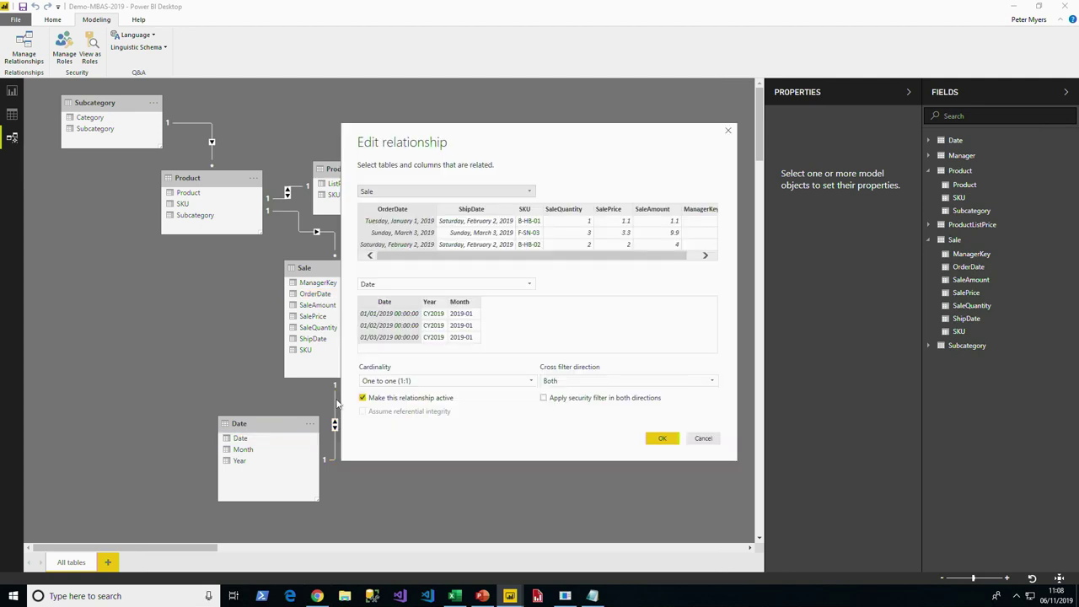
{"action": "left_click", "coordinate": [404, 381]}
{"action": "left_click", "coordinate": [472, 393]}
{"action": "left_click", "coordinate": [628, 381]}
{"action": "left_click", "coordinate": [582, 393]}
{"action": "left_click", "coordinate": [662, 437]}
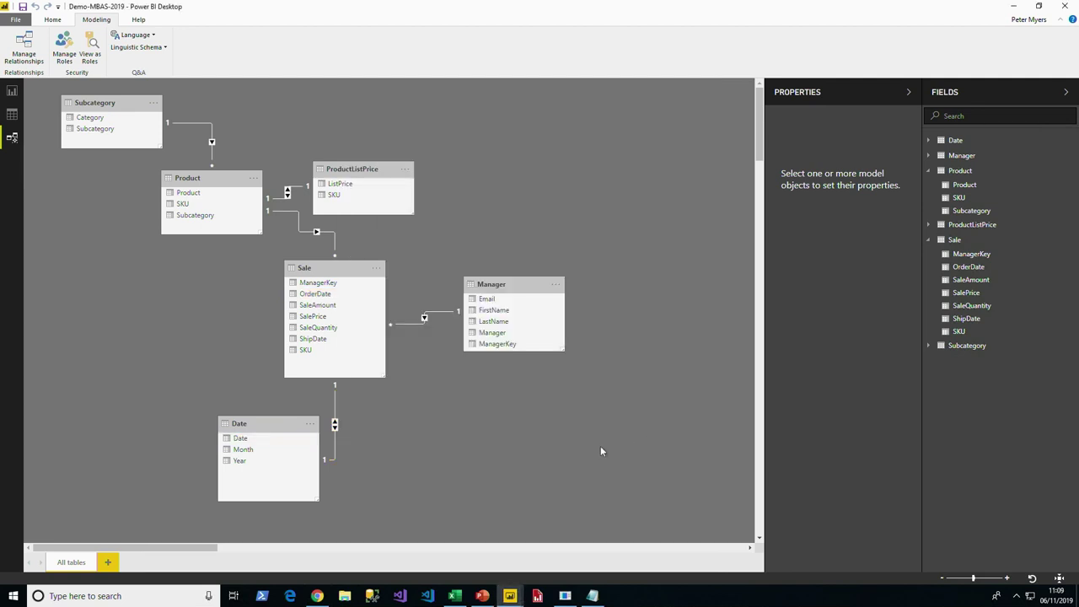
Refresh the Sale table's data from the report view.
{"action": "left_click", "coordinate": [12, 90]}
{"action": "right_click", "coordinate": [1006, 243]}
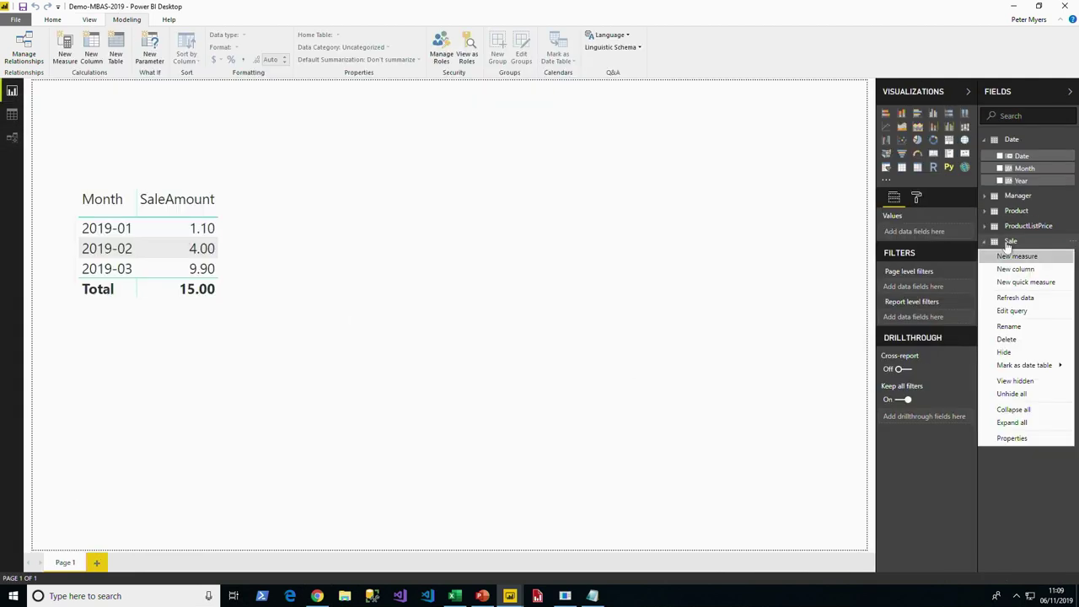
{"action": "left_click", "coordinate": [979, 300]}
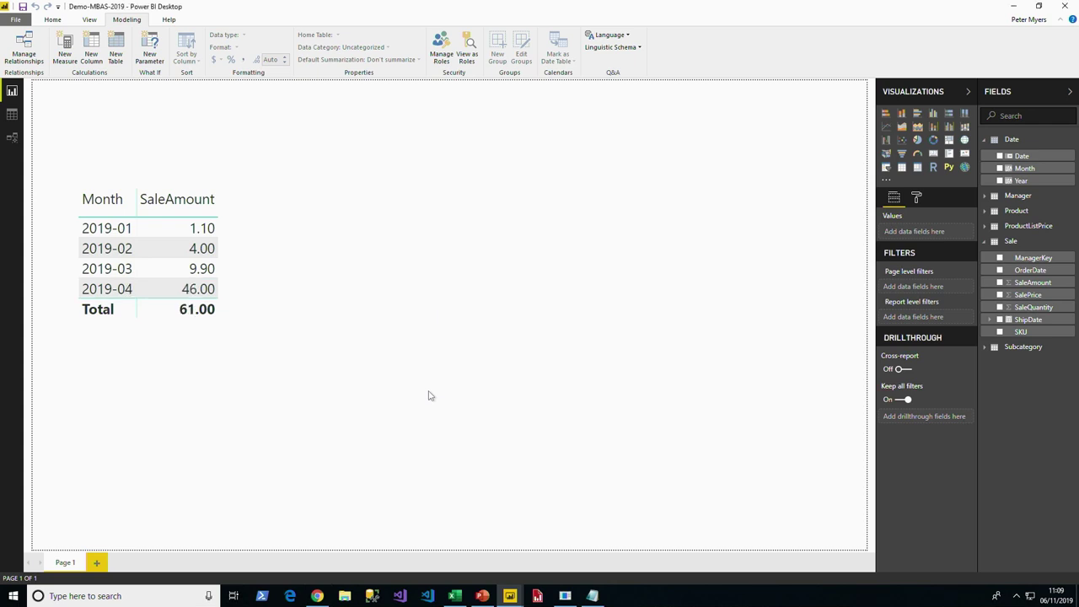
Examine the cardinality at the Sale ends of its relationships with Product, Manager and Date in the model diagram.
{"action": "left_click", "coordinate": [12, 137]}
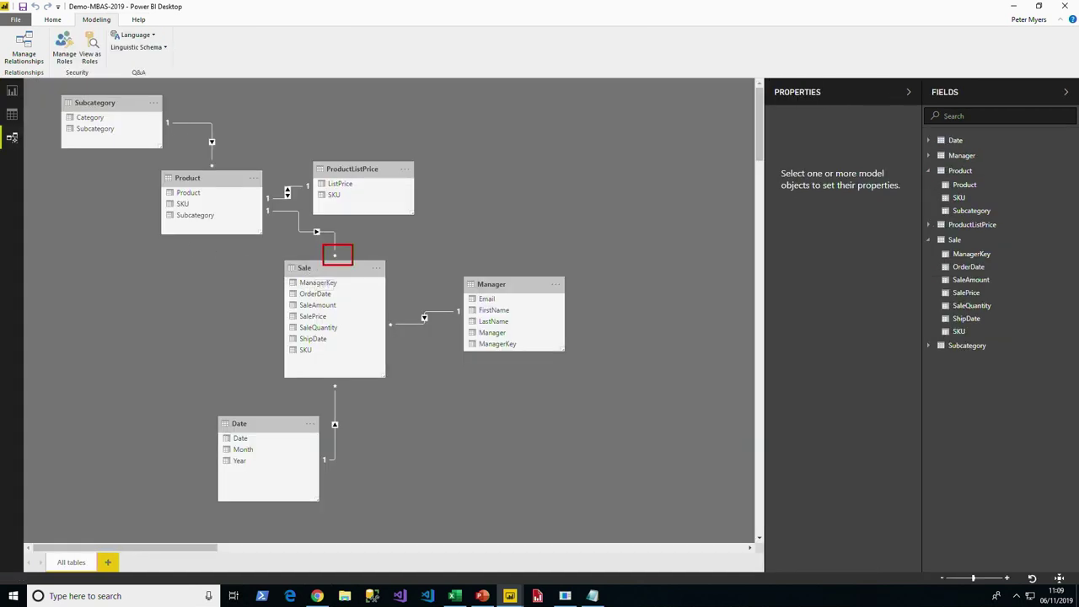
{"action": "mouse_move", "coordinate": [385, 309]}
{"action": "left_mouse_down"}
{"action": "mouse_move", "coordinate": [388, 342]}
{"action": "mouse_move", "coordinate": [401, 347]}
{"action": "left_mouse_up"}
{"action": "left_click_drag", "start_coordinate": [328, 374], "coordinate": [347, 394]}
{"action": "key", "text": "Escape"}
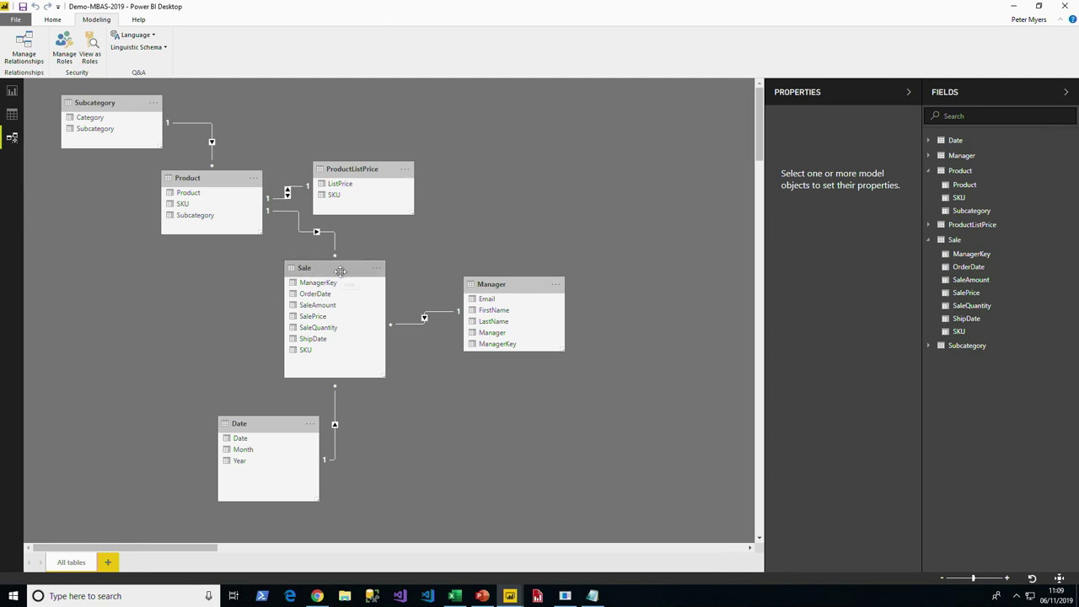
Switch to Snippets.txt in Notepad and copy the formula Category = RELATED(Subcategory[Category]) without its table prefix.
{"action": "left_click", "coordinate": [593, 597]}
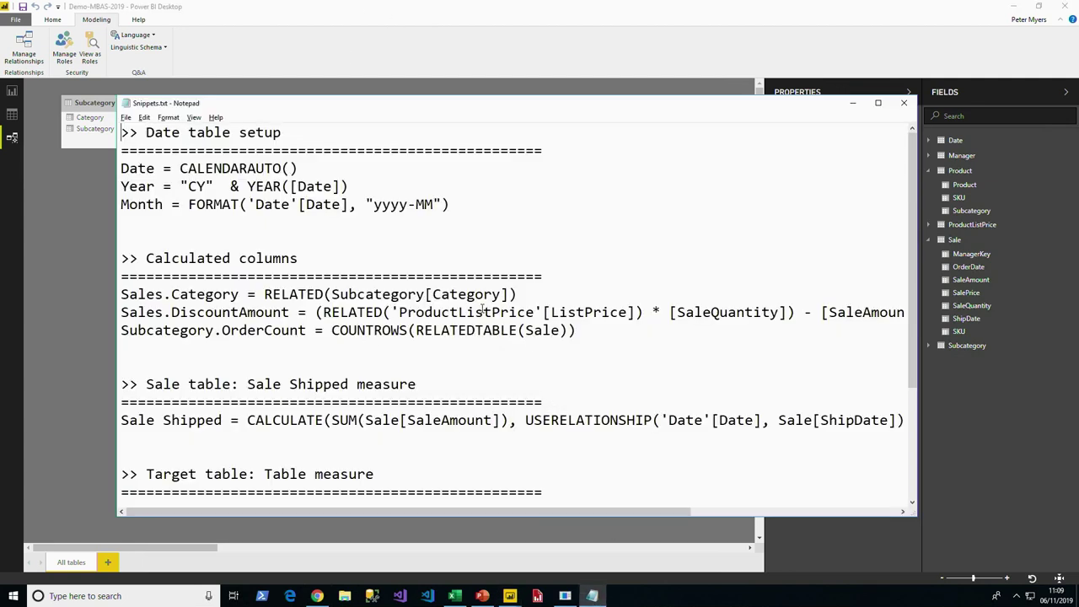
{"action": "left_click_drag", "start_coordinate": [518, 294], "coordinate": [174, 293]}
{"action": "key", "text": "ctrl+c"}
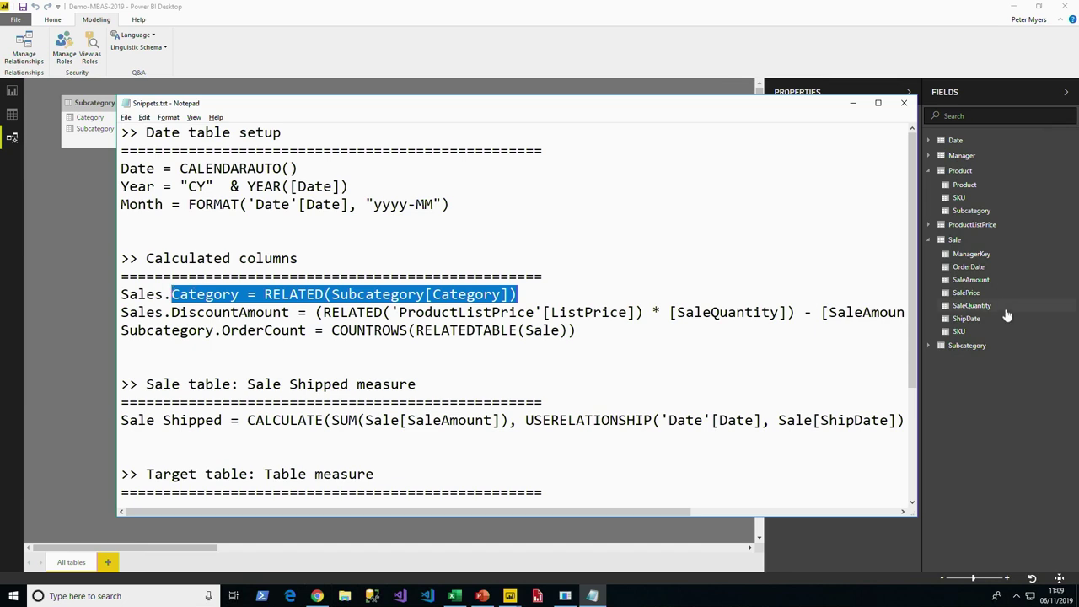
Back in Power BI Desktop, add the calculated column Category = RELATED(Subcategory[Category]) to the Sale table in the data view.
{"action": "left_click", "coordinate": [955, 242]}
{"action": "left_click", "coordinate": [12, 114]}
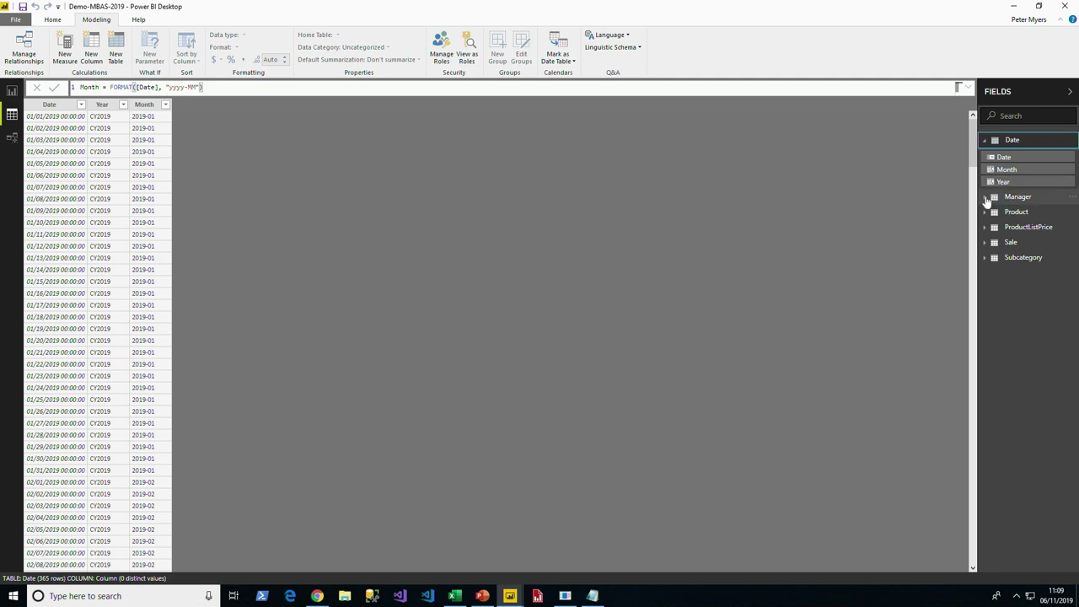
{"action": "left_click", "coordinate": [987, 242]}
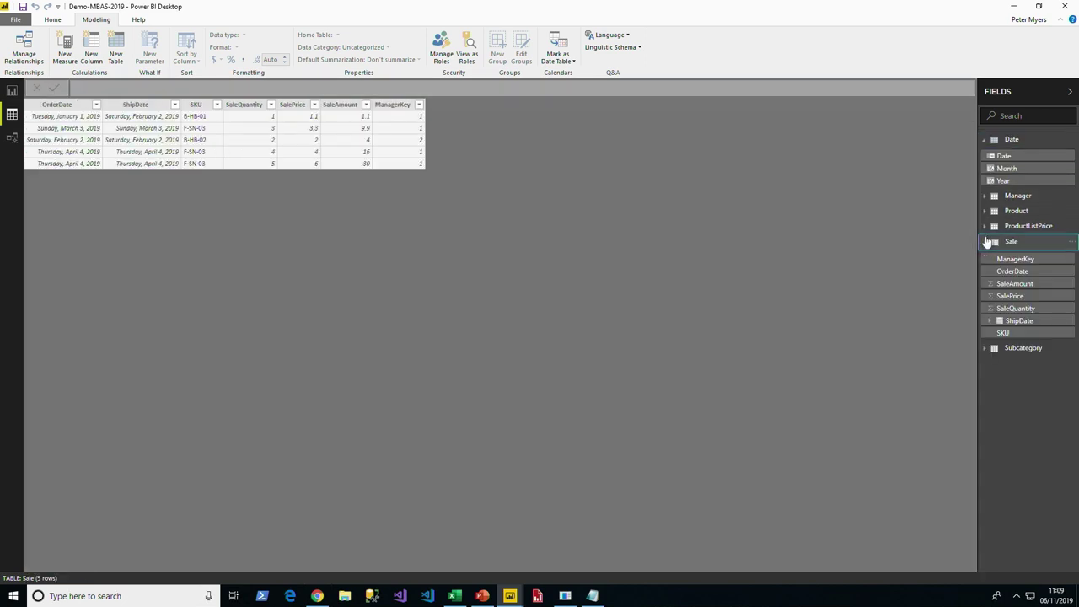
{"action": "left_click", "coordinate": [100, 73]}
{"action": "key", "text": "ctrl+v"}
{"action": "key", "text": "Return"}
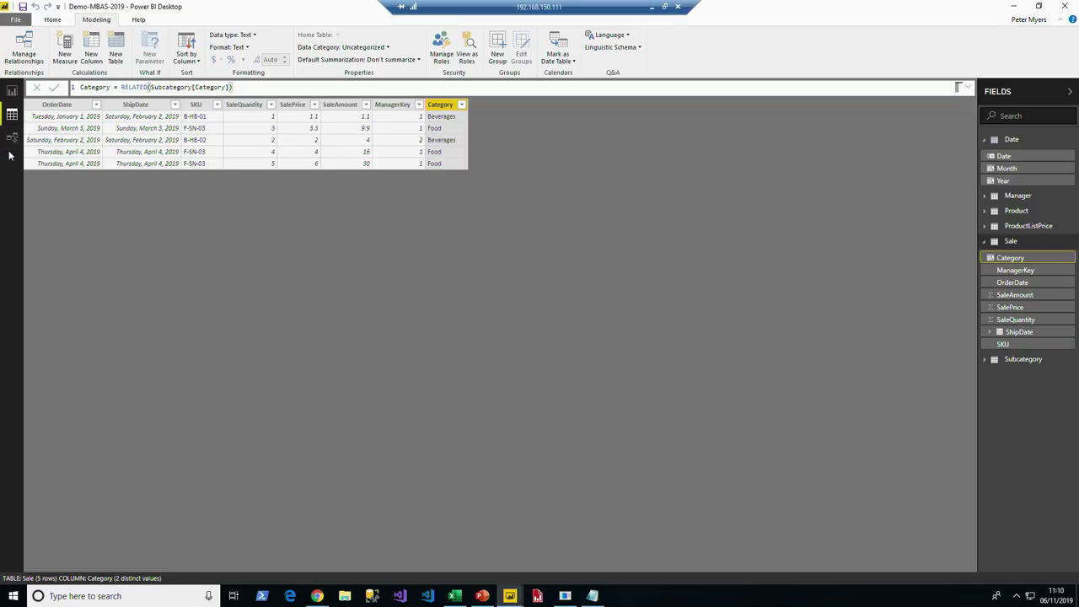
Examine the relationship path from Sale through Product to Subcategory in the model diagram.
{"action": "left_click", "coordinate": [12, 137]}
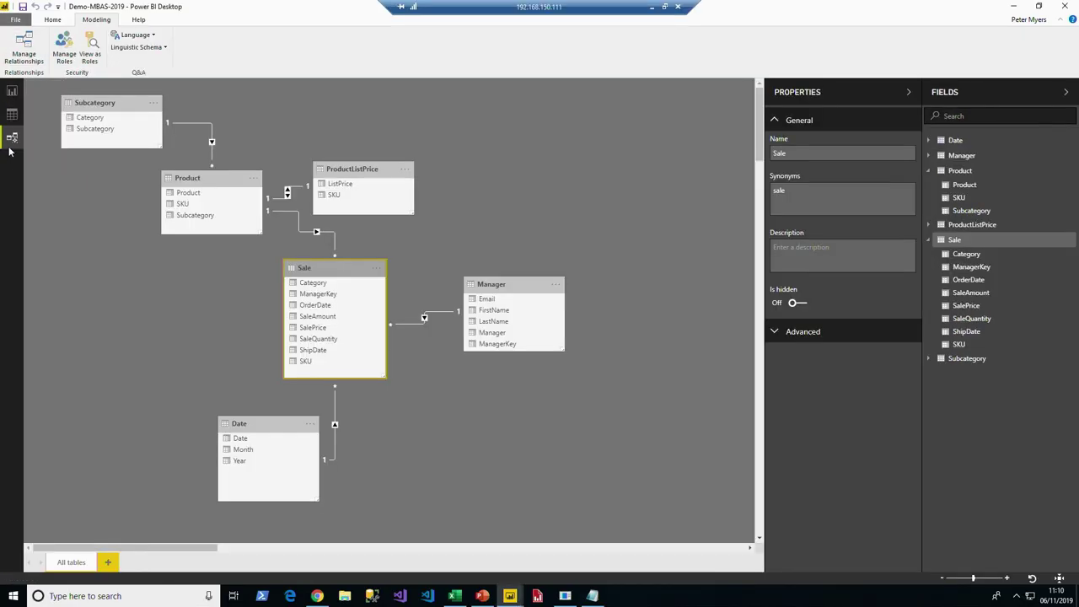
{"action": "left_click", "coordinate": [199, 195]}
{"action": "left_click", "coordinate": [110, 102]}
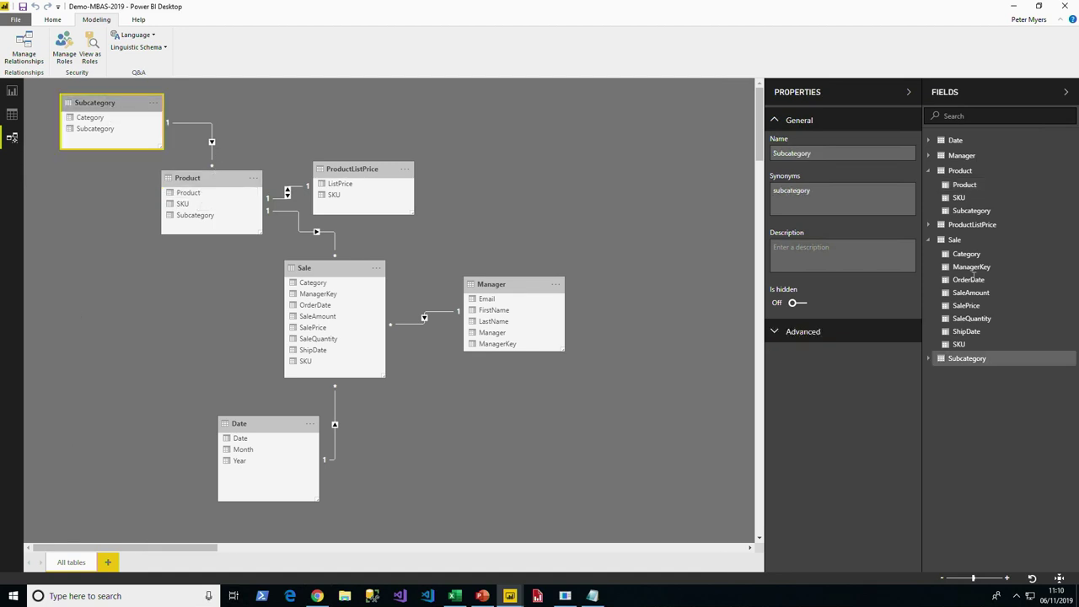
Delete the Category calculated column from the Sale table.
{"action": "left_click", "coordinate": [12, 90]}
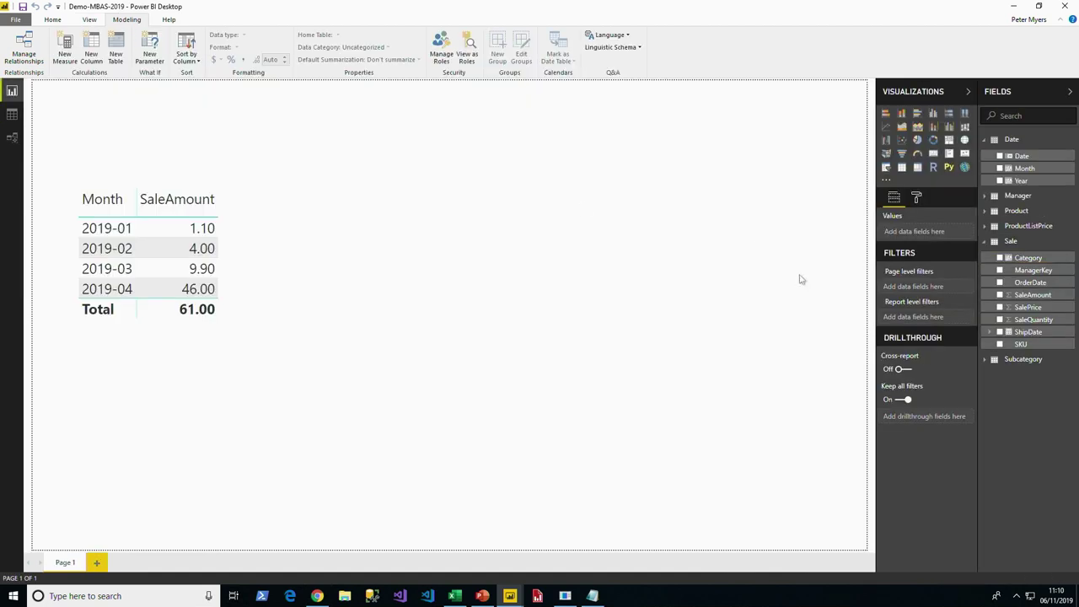
{"action": "right_click", "coordinate": [1022, 259]}
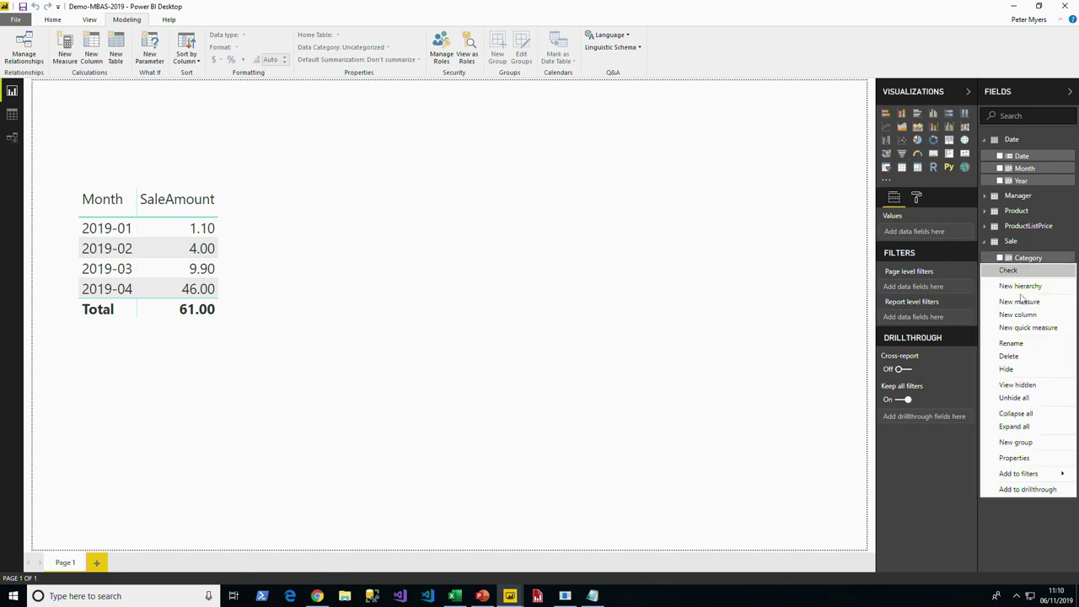
{"action": "left_click", "coordinate": [1008, 356]}
{"action": "left_click", "coordinate": [582, 319]}
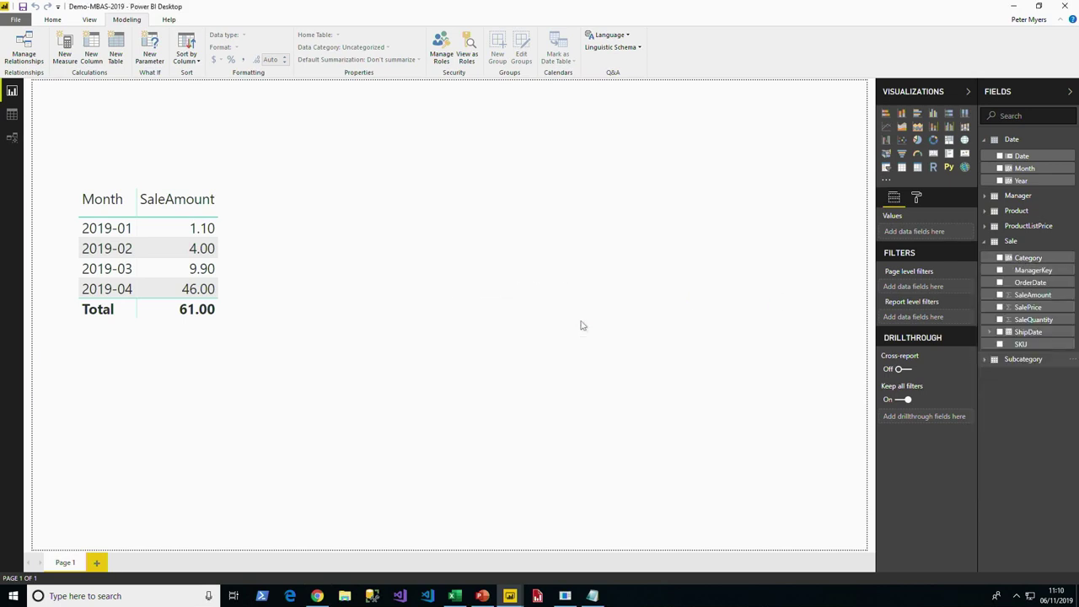
Switch to Snippets.txt in Notepad and copy the complete DiscountAmount formula, leaving out its Sales table prefix.
{"action": "key", "text": "alt+Tab"}
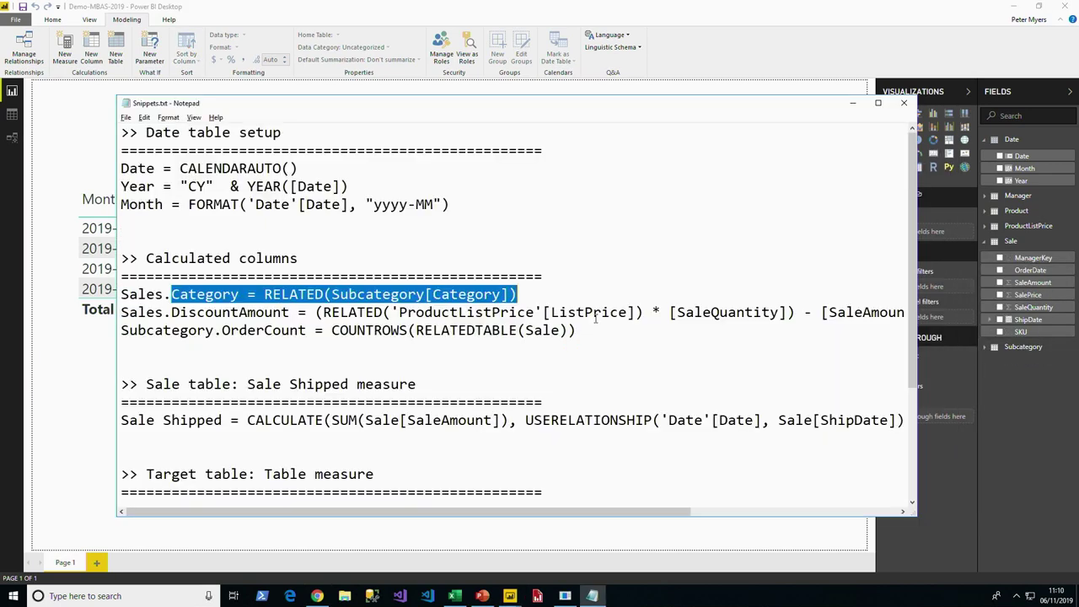
{"action": "left_click", "coordinate": [671, 313]}
{"action": "key", "text": "End"}
{"action": "key", "text": "shift+Home"}
{"action": "key", "text": "ctrl+c"}
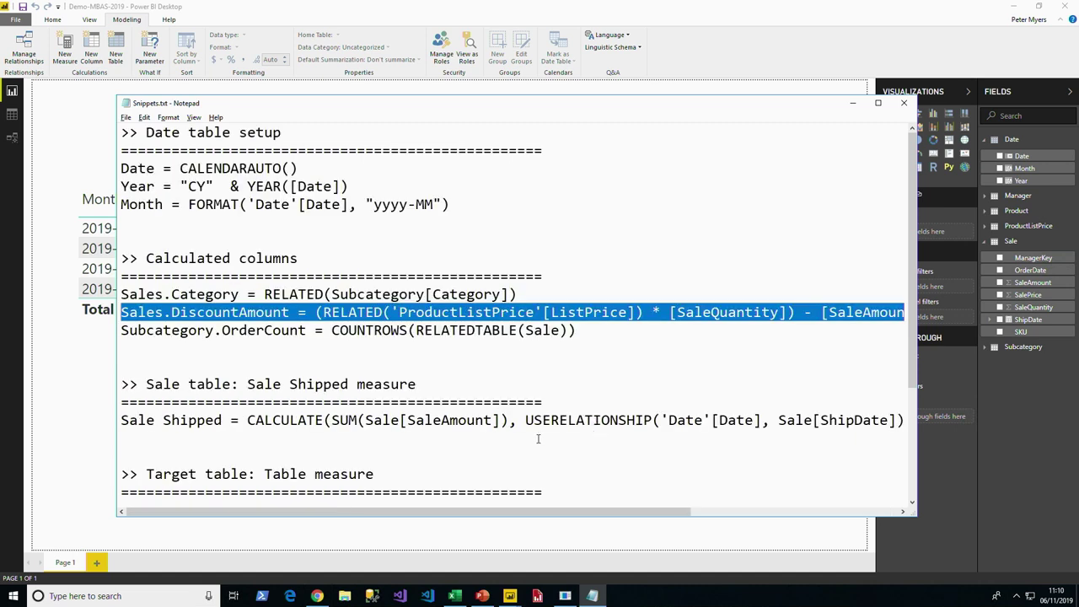
{"action": "key", "text": "shift+Right"}
{"action": "key", "text": "shift+Right"}
{"action": "key", "text": "shift+Right"}
{"action": "key", "text": "shift+Right"}
{"action": "key", "text": "shift+Right"}
{"action": "key", "text": "shift+Right"}
{"action": "key", "text": "shift+Right"}
{"action": "key", "text": "shift+Left"}
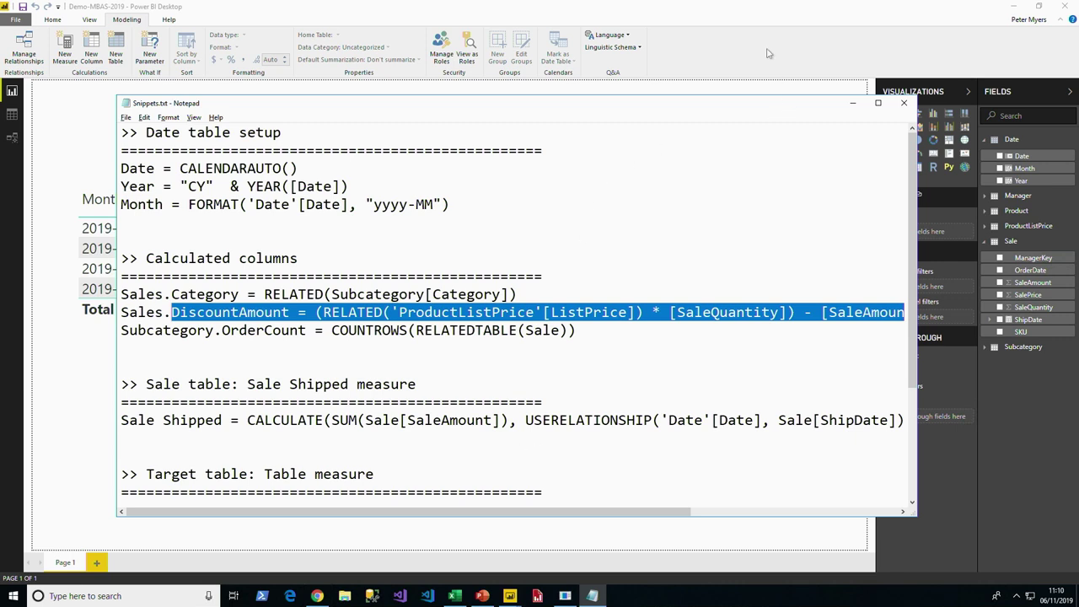
Back in Power BI Desktop, add the Sale calculated column DiscountAmount = (RELATED('ProductListPrice'[ListPrice]) * [SaleQuantity]) - [SaleAmount].
{"action": "key", "text": "alt+Tab"}
{"action": "left_click", "coordinate": [12, 115]}
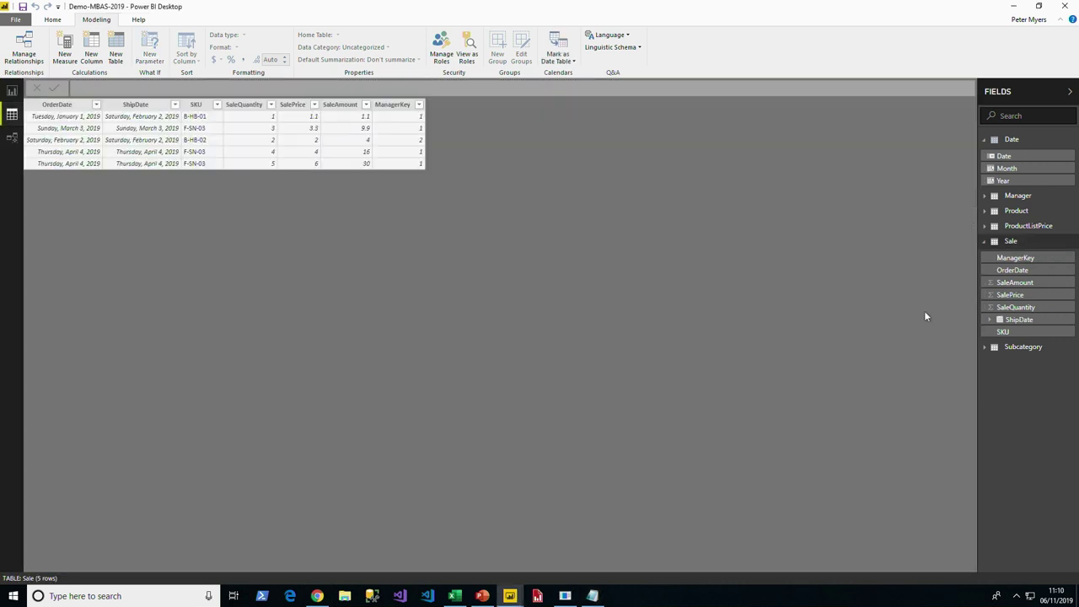
{"action": "left_click", "coordinate": [92, 55]}
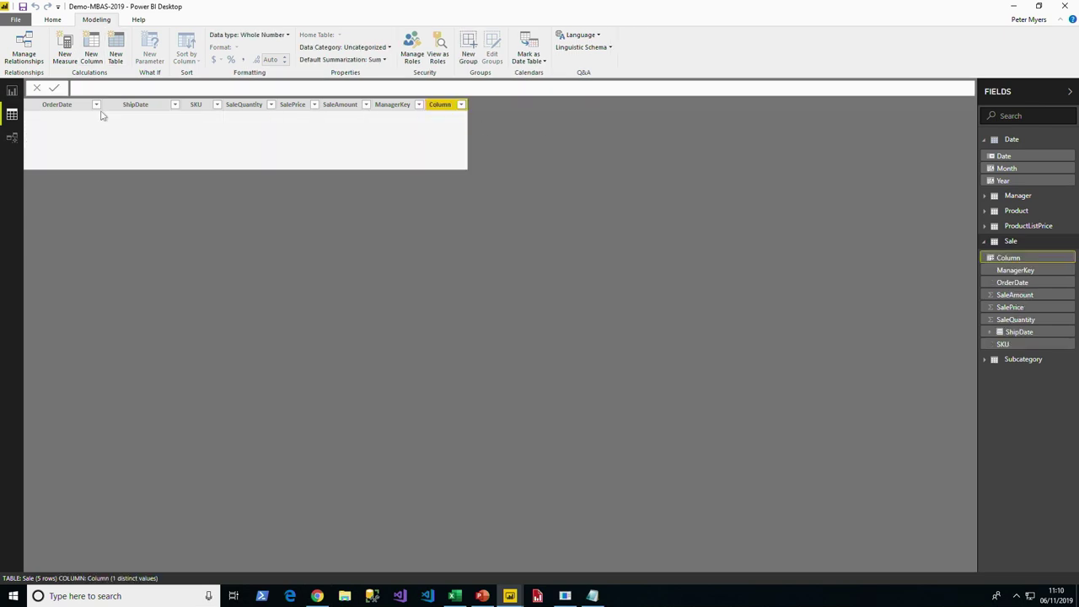
{"action": "key", "text": "ctrl+a"}
{"action": "key", "text": "ctrl+v"}
{"action": "key", "text": "Return"}
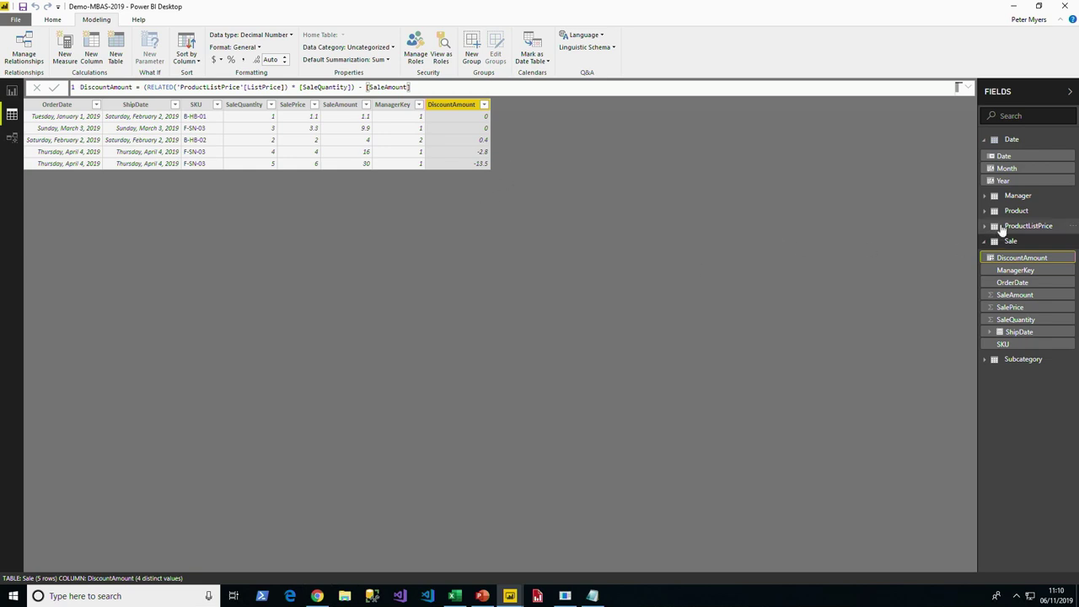
Select the Subcategory table, switch to Snippets.txt in Notepad and copy OrderCount = COUNTROWS(RELATEDTABLE(Sale)) without its table prefix.
{"action": "left_click", "coordinate": [1023, 360]}
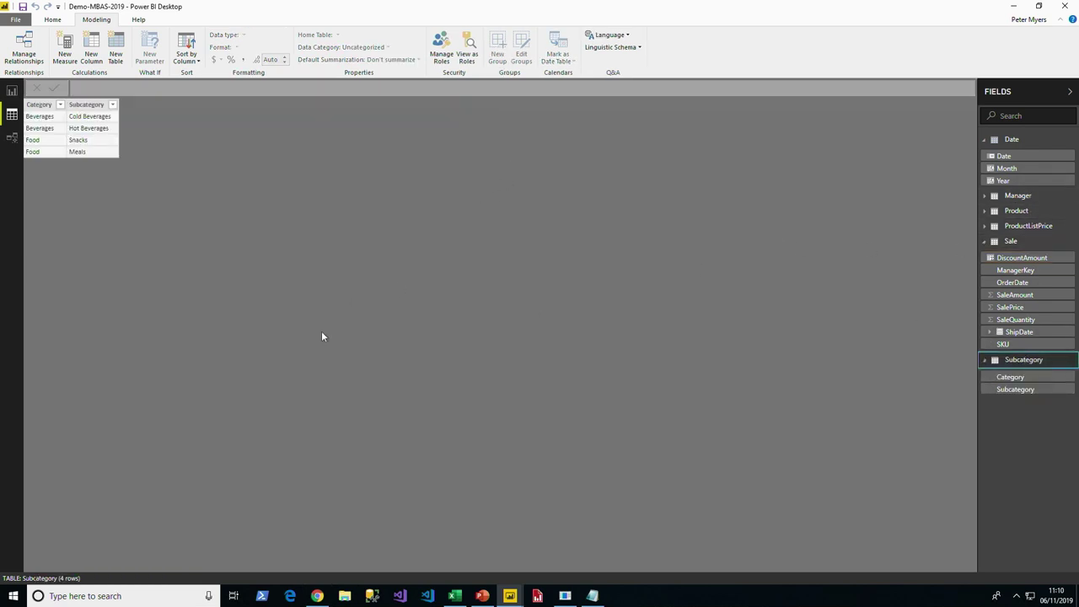
{"action": "key", "text": "alt+Tab"}
{"action": "left_click", "coordinate": [322, 332]}
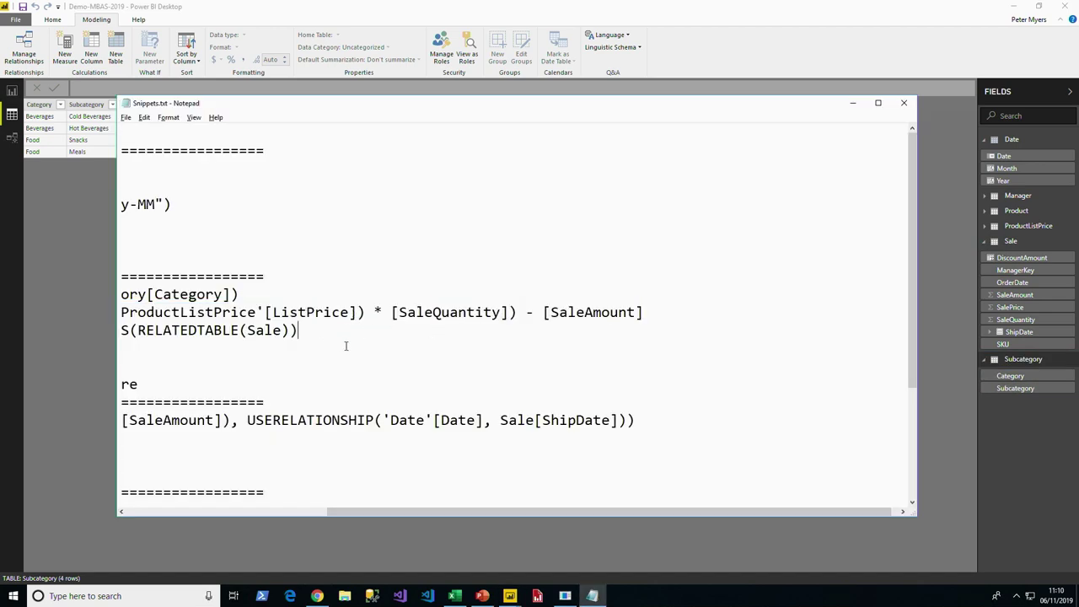
{"action": "key", "text": "shift+Home"}
{"action": "key", "text": "shift+Right"}
{"action": "key", "text": "shift+Right"}
{"action": "key", "text": "shift+Right"}
{"action": "key", "text": "shift+Right"}
{"action": "key", "text": "shift+Right"}
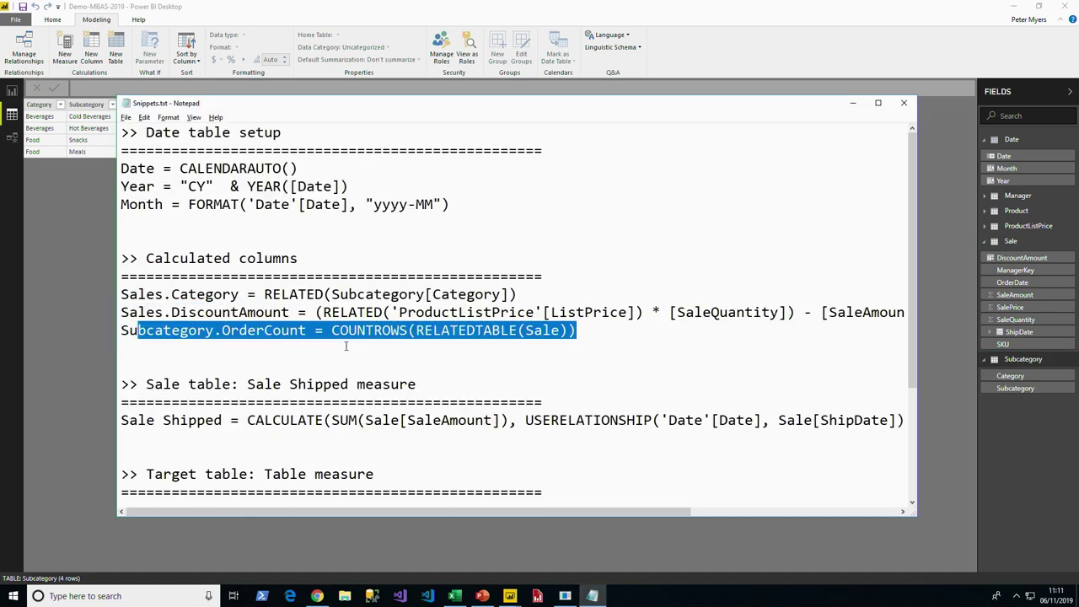
{"action": "key", "text": "shift+Right"}
{"action": "key", "text": "shift+Right"}
{"action": "key", "text": "shift+Right"}
{"action": "key", "text": "shift+Right"}
{"action": "key", "text": "shift+Right"}
{"action": "key", "text": "shift+Right"}
{"action": "key", "text": "shift+Right"}
{"action": "key", "text": "ctrl+c"}
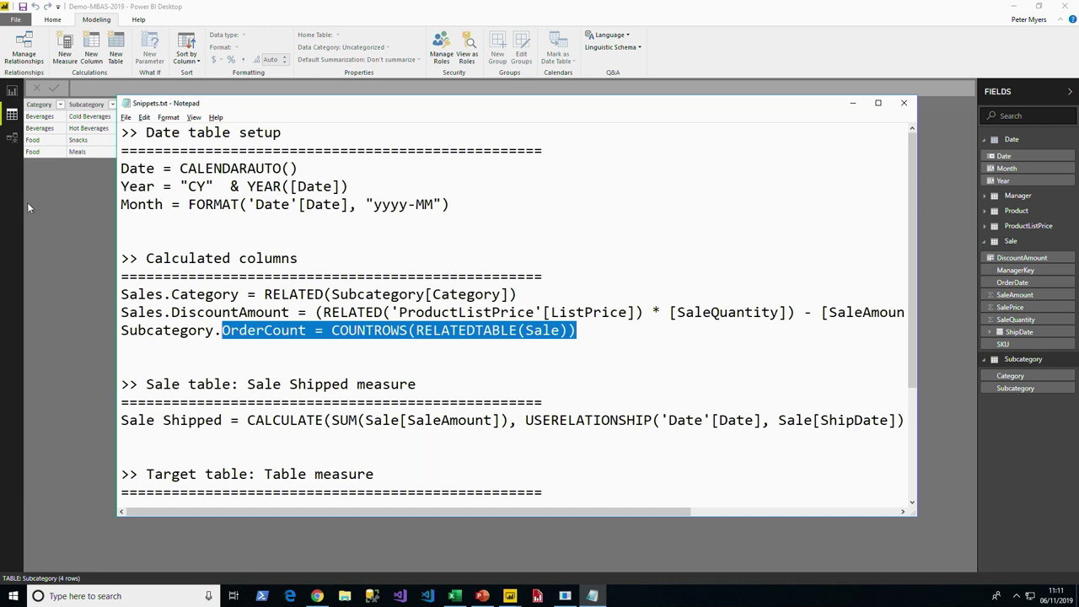
Back in Power BI Desktop, add the calculated column OrderCount = COUNTROWS(RELATEDTABLE(Sale)) to the Subcategory table.
{"action": "left_click", "coordinate": [55, 222]}
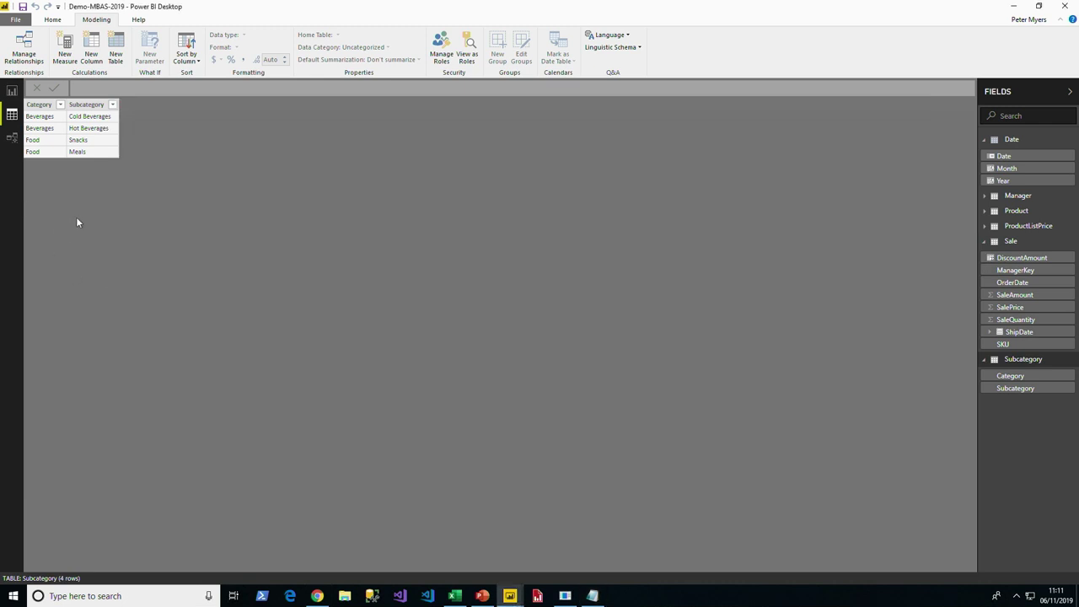
{"action": "left_click", "coordinate": [99, 54]}
{"action": "key", "text": "ctrl+v"}
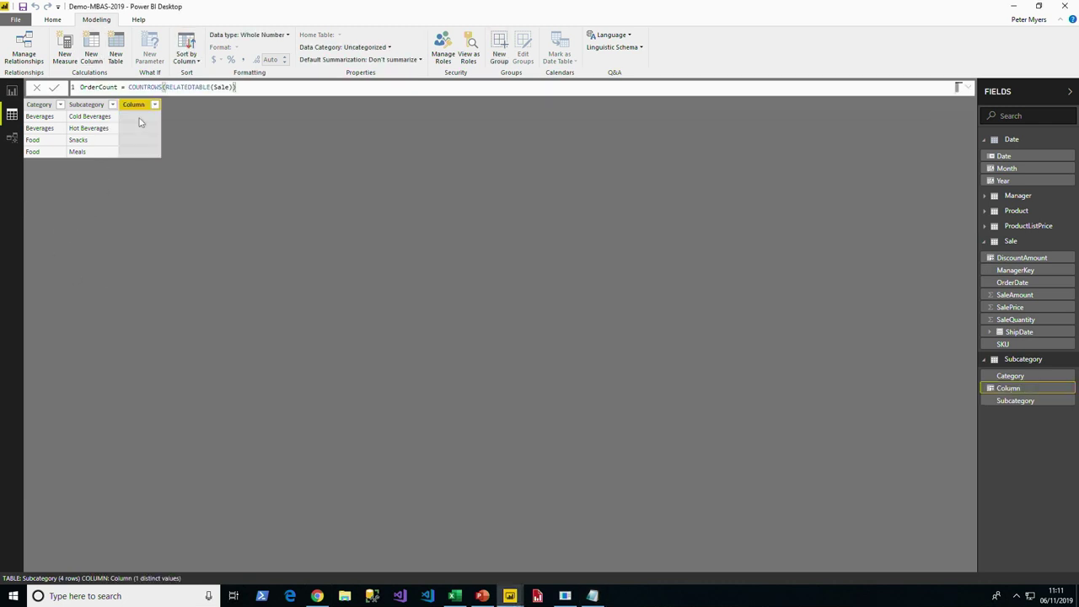
{"action": "key", "text": "Return"}
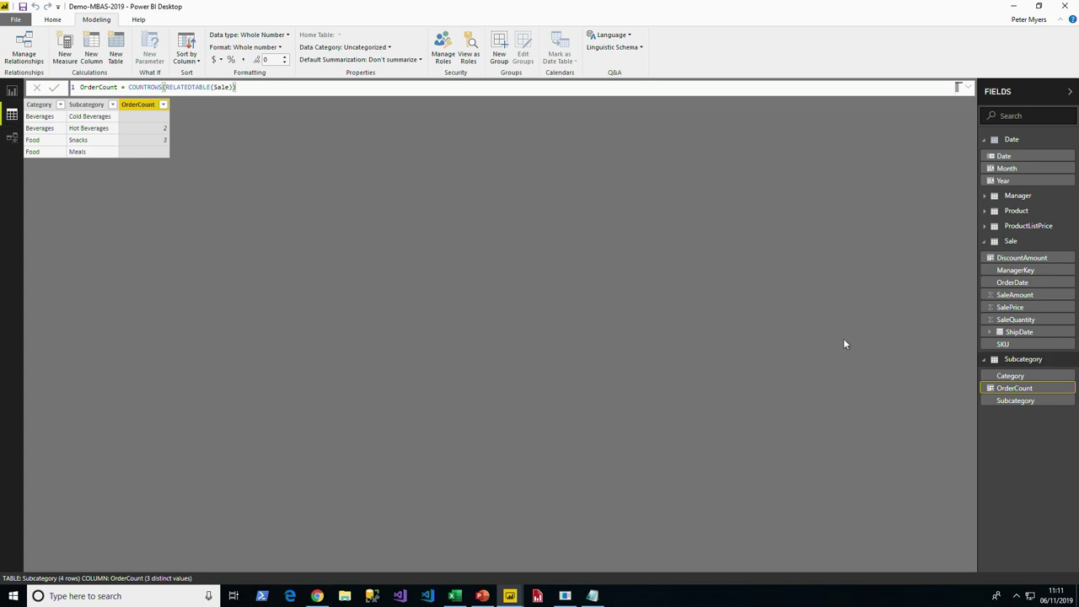
Delete the OrderCount calculated column from the Subcategory table.
{"action": "right_click", "coordinate": [1018, 389]}
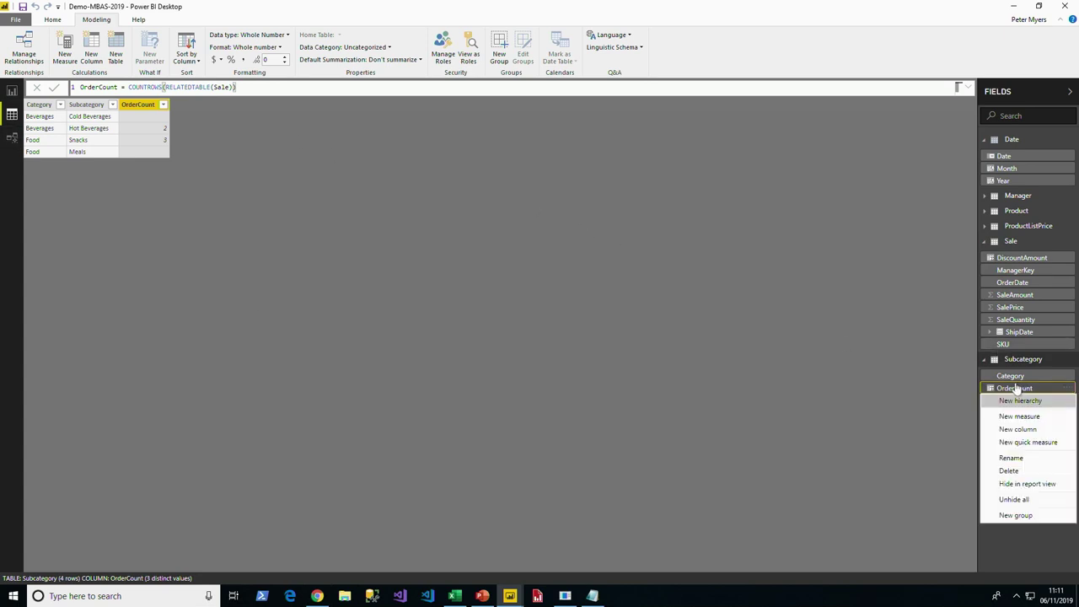
{"action": "left_click", "coordinate": [1010, 470]}
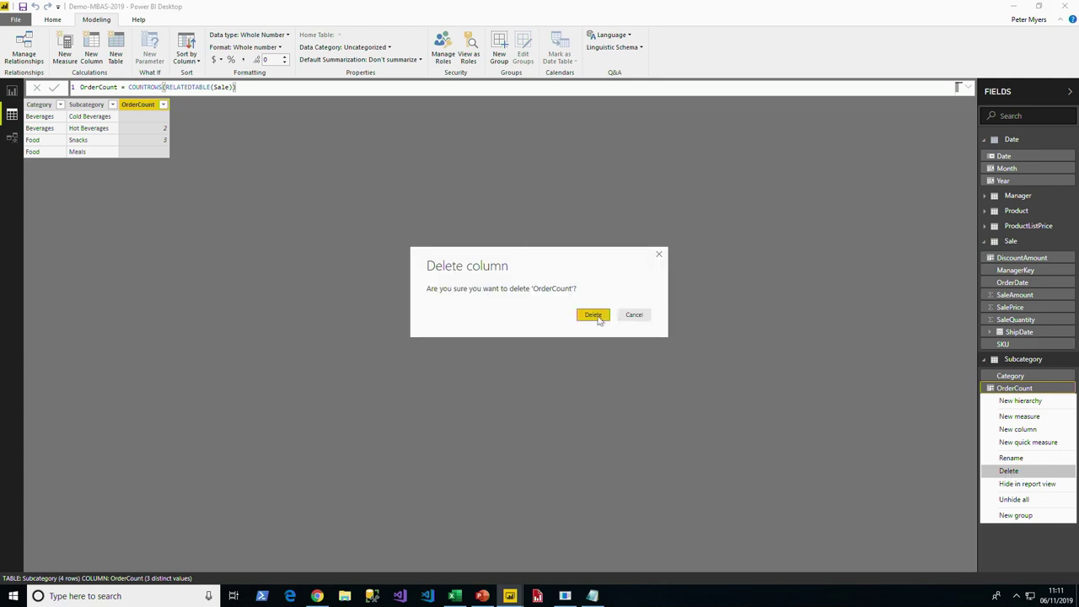
{"action": "left_click", "coordinate": [591, 316]}
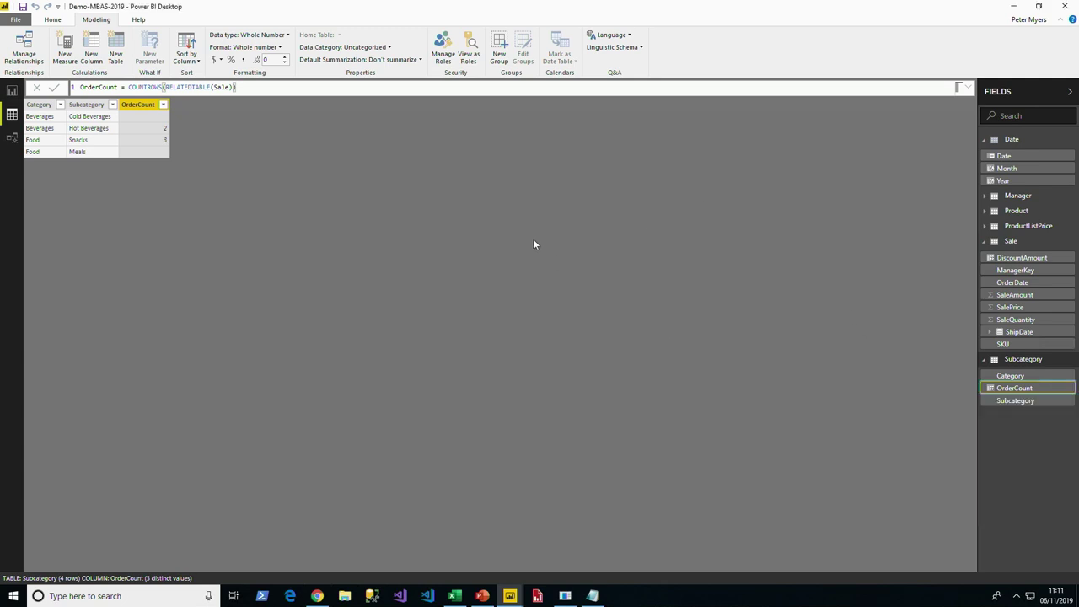
Move the ProductListPrice table slightly farther from Product in the model diagram.
{"action": "left_click", "coordinate": [12, 137]}
{"action": "left_click_drag", "start_coordinate": [354, 170], "coordinate": [385, 149]}
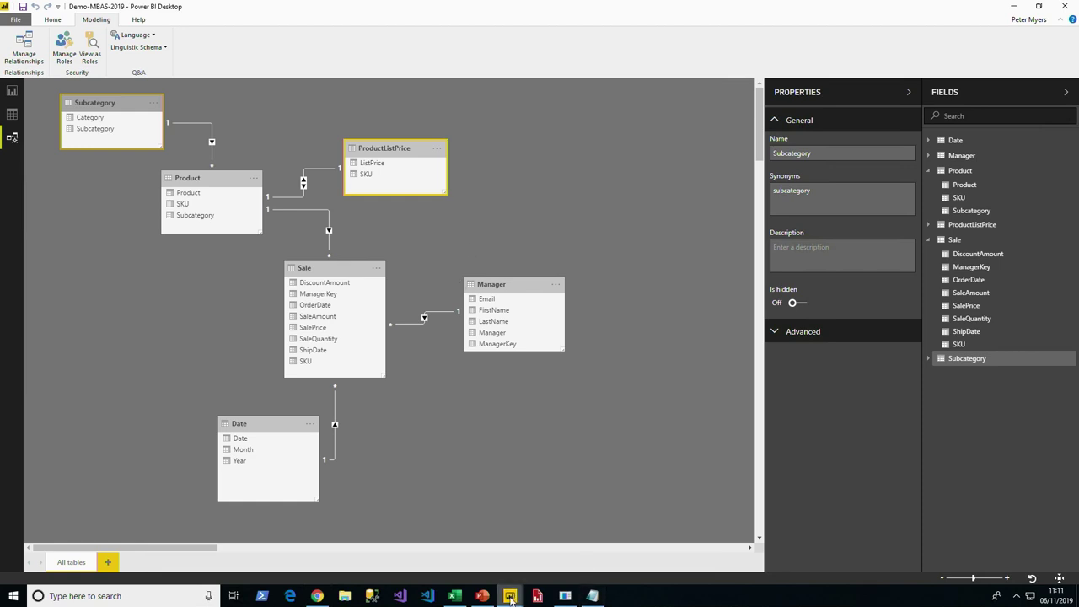
In the Power Query Editor, merge ProductListPrice into the Product query, matching on SKU with a left outer join.
{"action": "mouse_move", "coordinate": [510, 597]}
{"action": "left_click", "coordinate": [550, 569]}
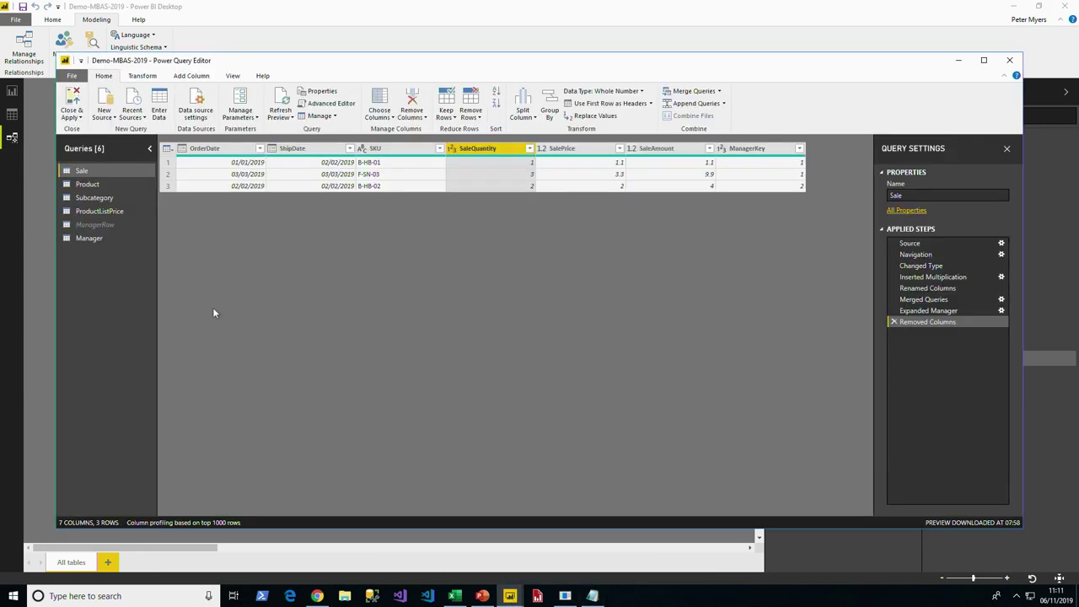
{"action": "left_click", "coordinate": [81, 184]}
{"action": "left_click", "coordinate": [693, 91]}
{"action": "left_click", "coordinate": [429, 280]}
{"action": "left_click", "coordinate": [407, 328]}
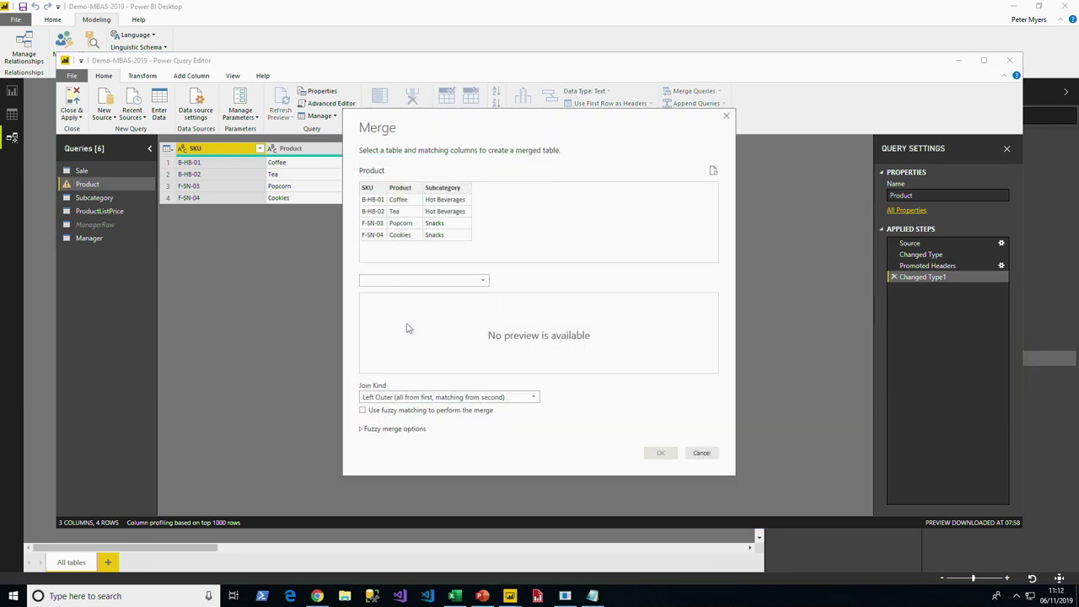
{"action": "left_click", "coordinate": [368, 187]}
{"action": "left_click", "coordinate": [370, 299]}
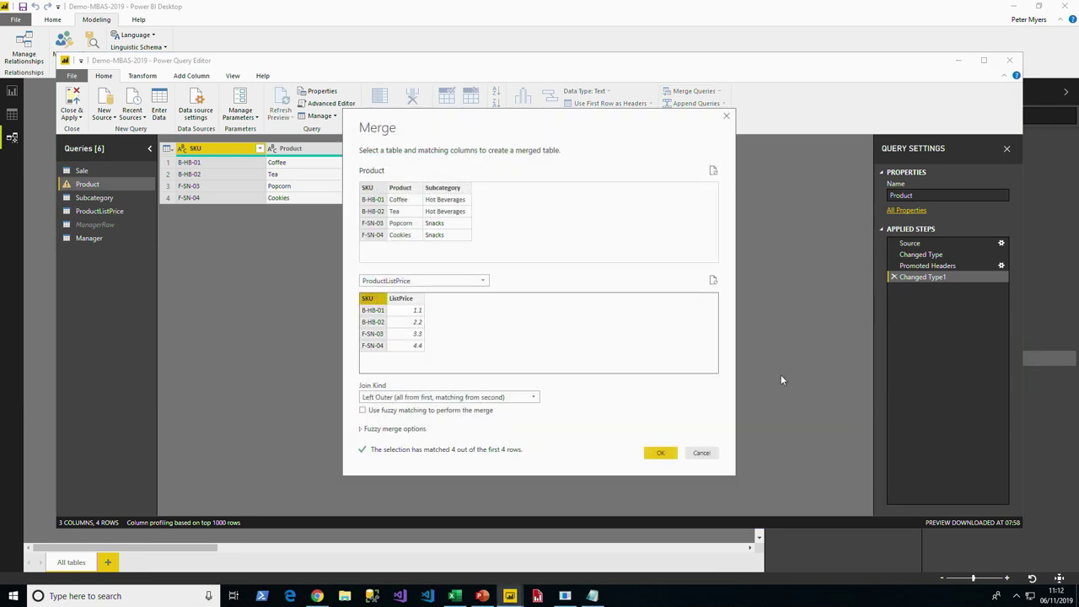
{"action": "left_click", "coordinate": [654, 453]}
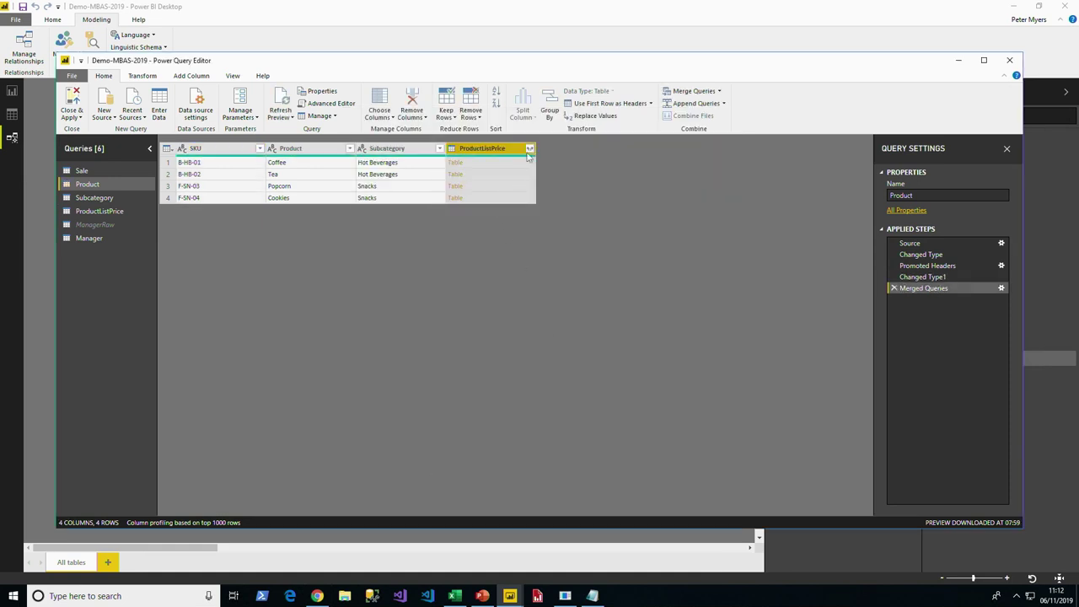
Expand the merged ProductListPrice column to return only ListPrice, without the original column name as prefix.
{"action": "left_click", "coordinate": [530, 149]}
{"action": "left_click", "coordinate": [365, 193]}
{"action": "left_click", "coordinate": [385, 217]}
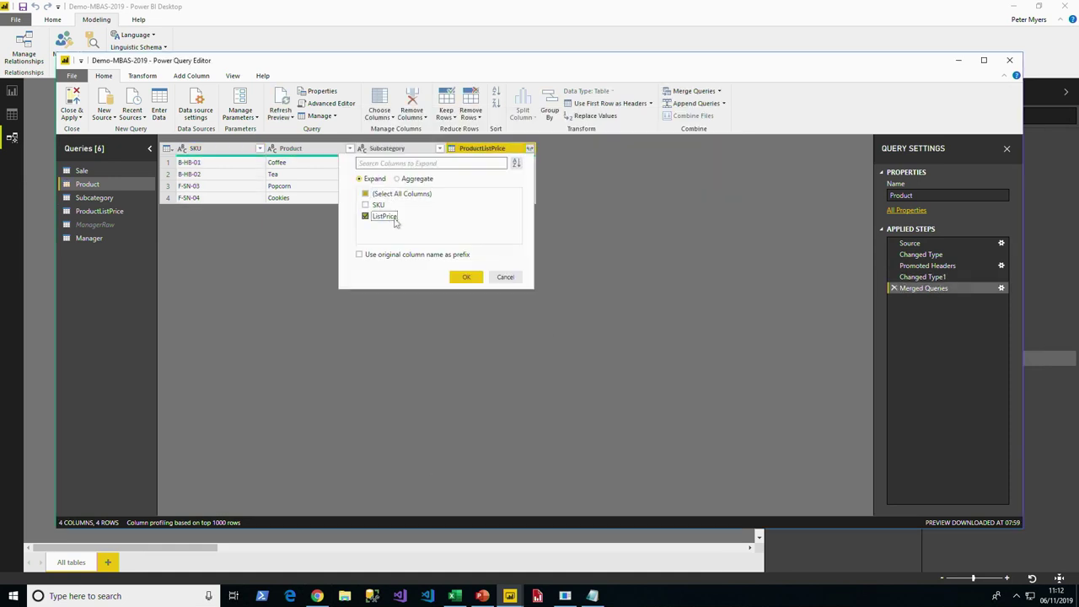
{"action": "left_click", "coordinate": [469, 278]}
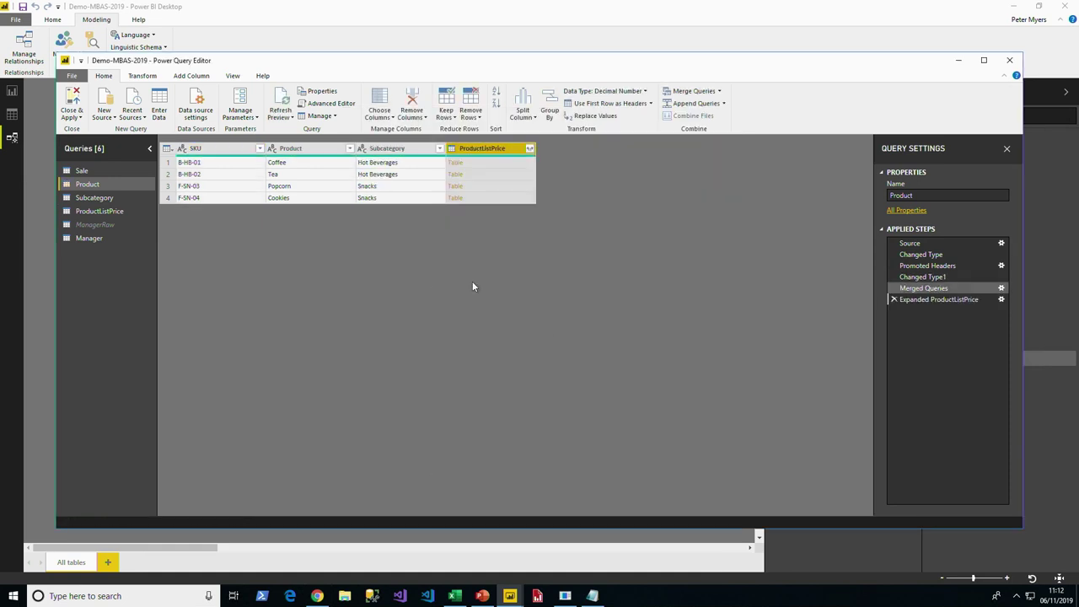
Disable load for the ProductListPrice query, accept its removal from the report, and apply the query changes.
{"action": "left_click", "coordinate": [116, 211]}
{"action": "right_click", "coordinate": [122, 210]}
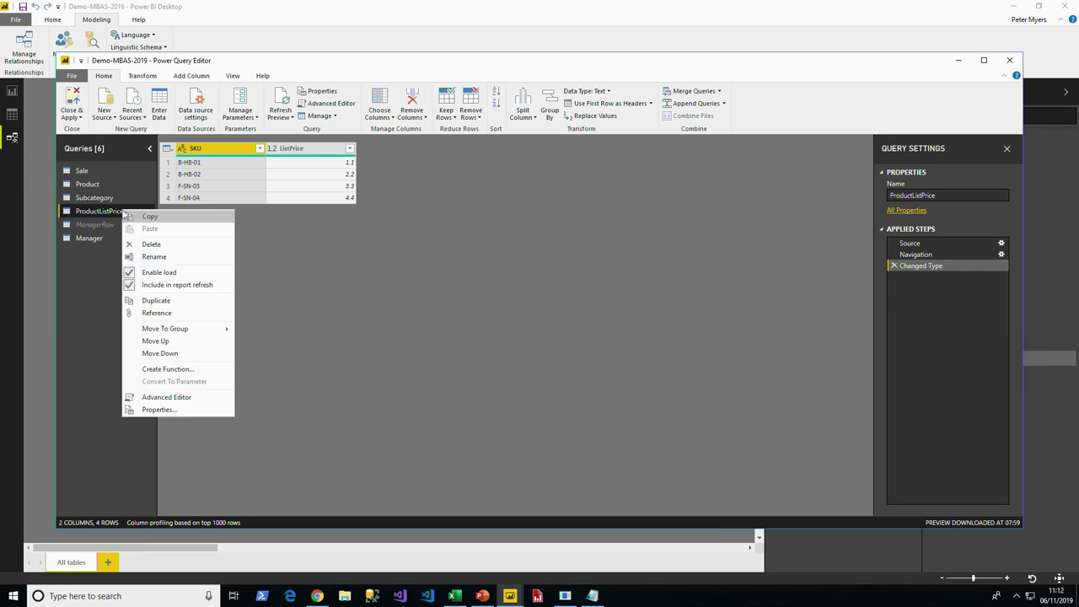
{"action": "left_click", "coordinate": [161, 272]}
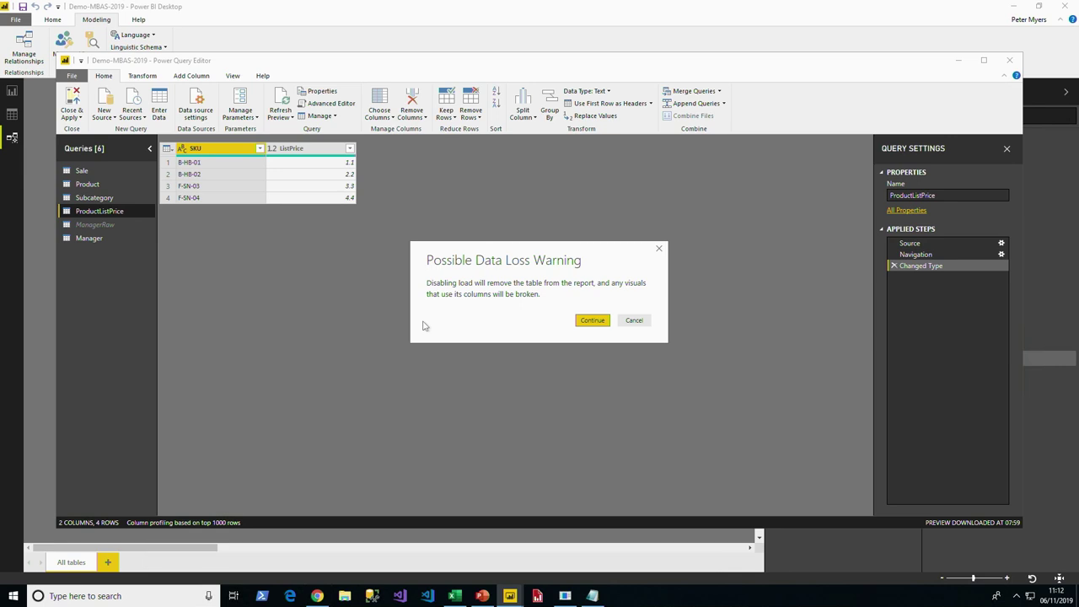
{"action": "left_click", "coordinate": [589, 321]}
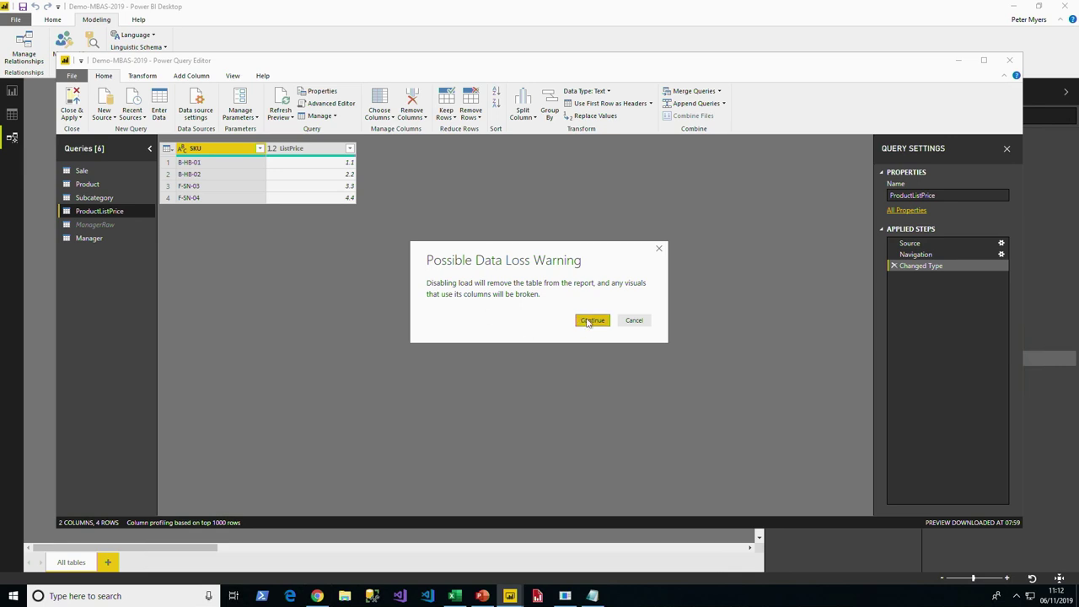
{"action": "left_click", "coordinate": [77, 118]}
{"action": "left_click", "coordinate": [104, 143]}
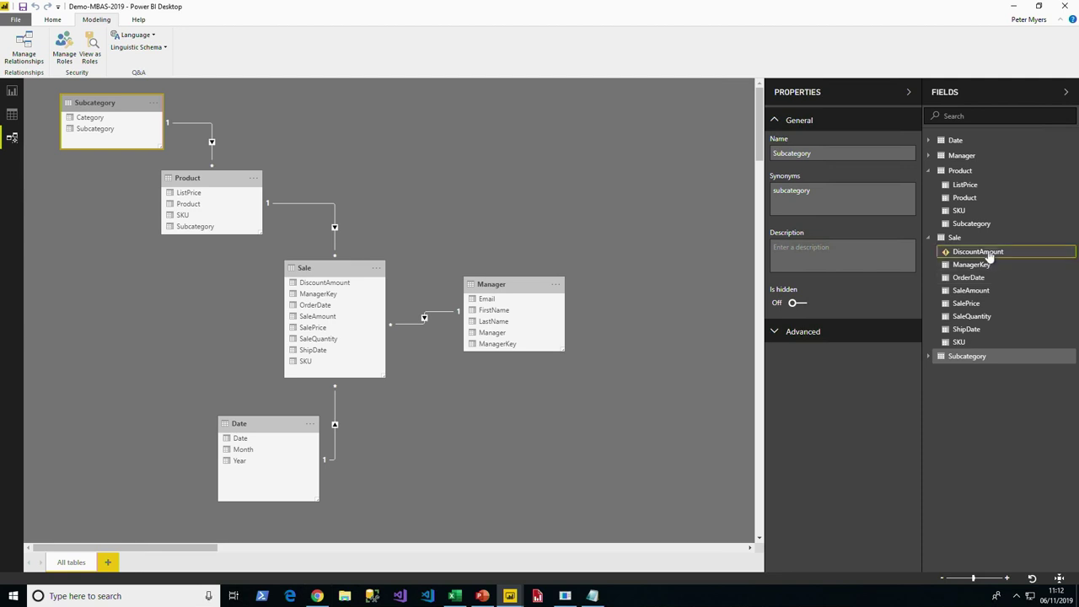
Correct the Sale table's DiscountAmount formula to DiscountAmount = (RELATED('Product'[ListPrice]) * [SaleQuantity]) - [SaleAmount].
{"action": "left_click", "coordinate": [979, 252]}
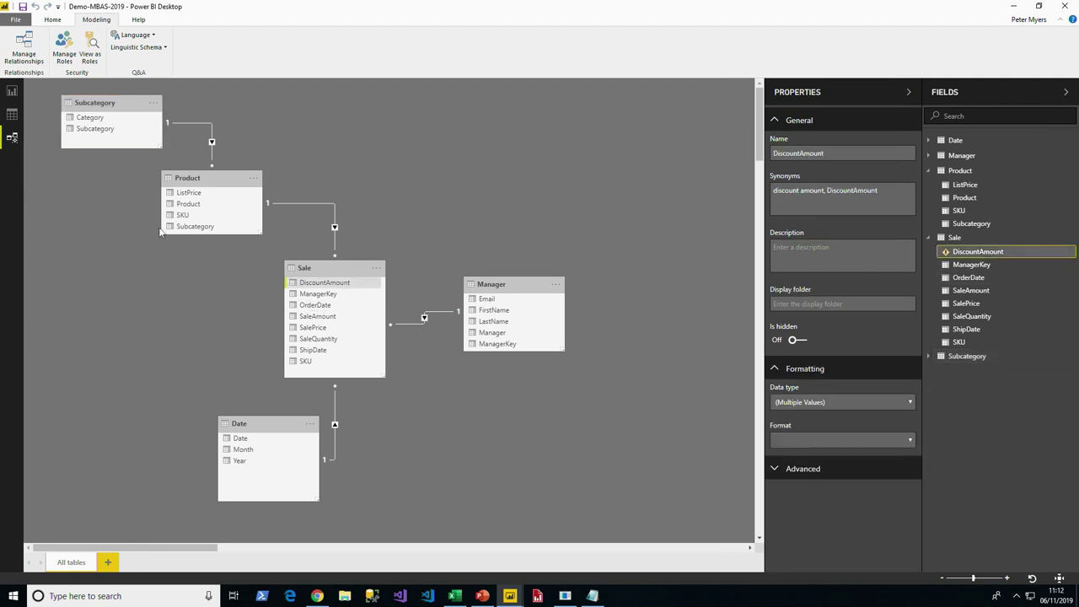
{"action": "left_click", "coordinate": [12, 114]}
{"action": "left_click", "coordinate": [1044, 240]}
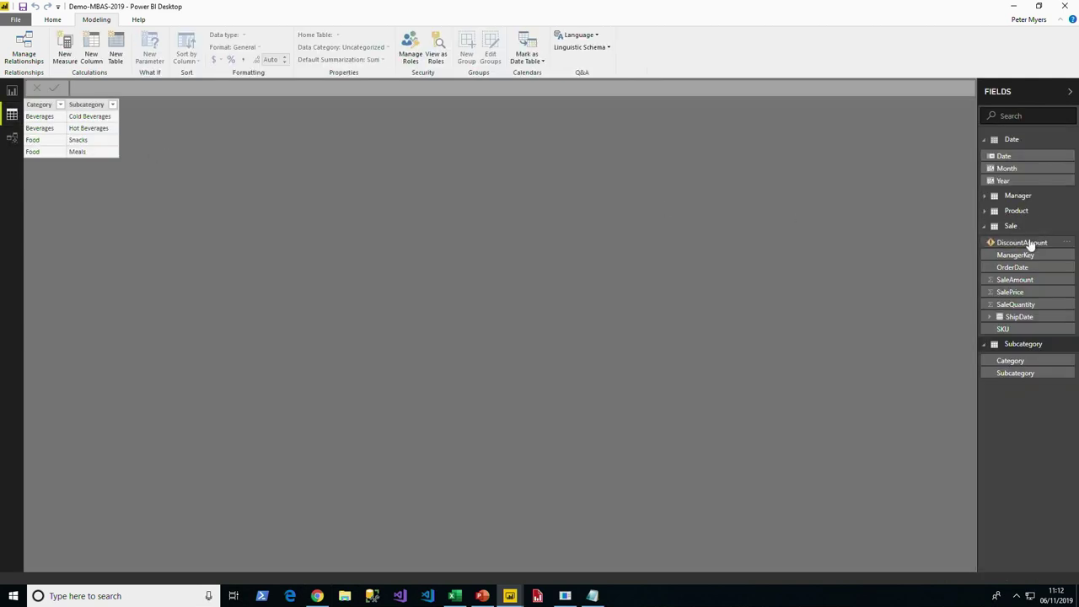
{"action": "left_click", "coordinate": [243, 87]}
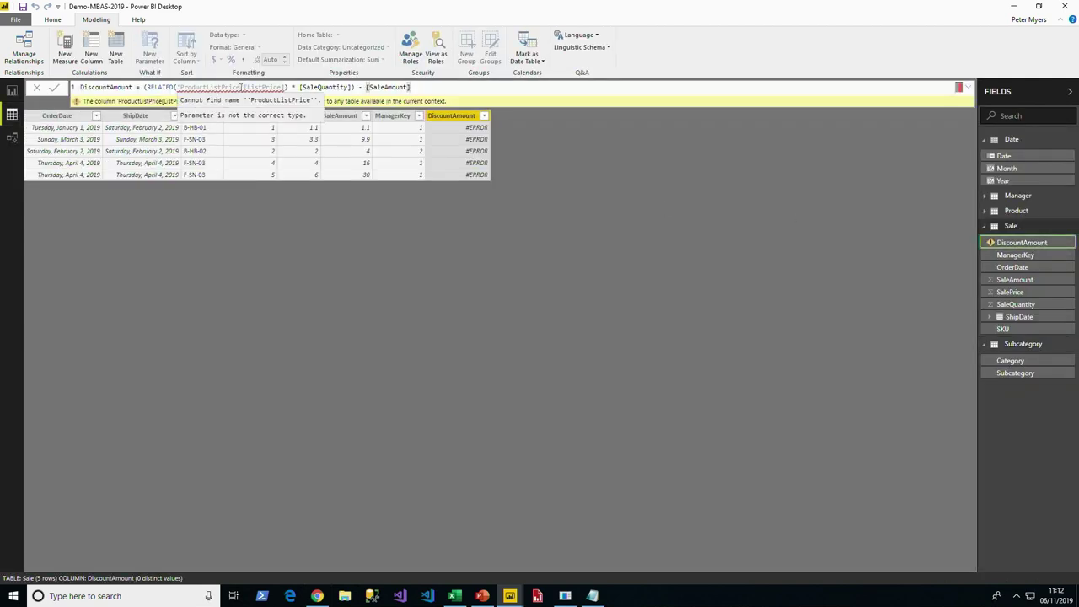
{"action": "key", "text": "BackSpace"}
{"action": "key", "text": "BackSpace"}
{"action": "key", "text": "BackSpace"}
{"action": "key", "text": "BackSpace"}
{"action": "key", "text": "BackSpace"}
{"action": "key", "text": "BackSpace"}
{"action": "key", "text": "BackSpace"}
{"action": "key", "text": "BackSpace"}
{"action": "key", "text": "BackSpace"}
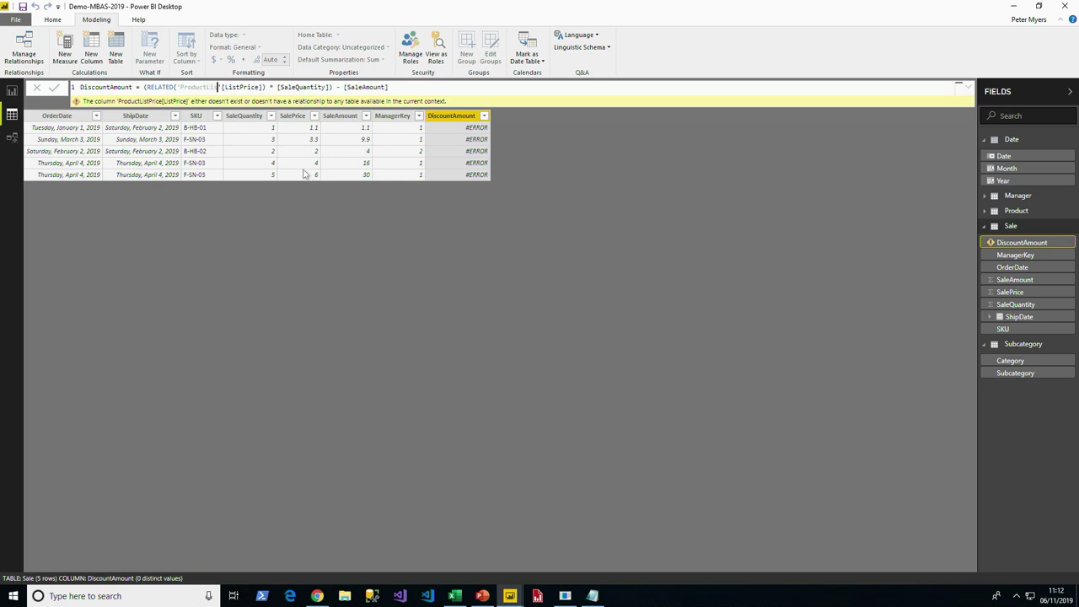
{"action": "type", "text": "'"}
{"action": "key", "text": "Return"}
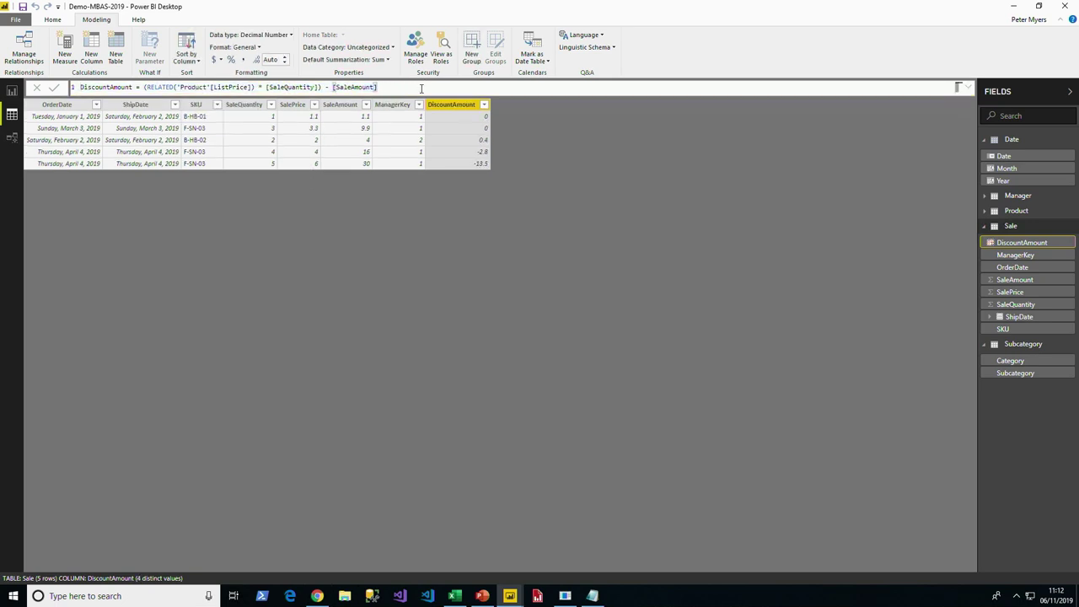
View the Month and SaleAmount table on the report page and return to the model diagram.
{"action": "left_click", "coordinate": [12, 90]}
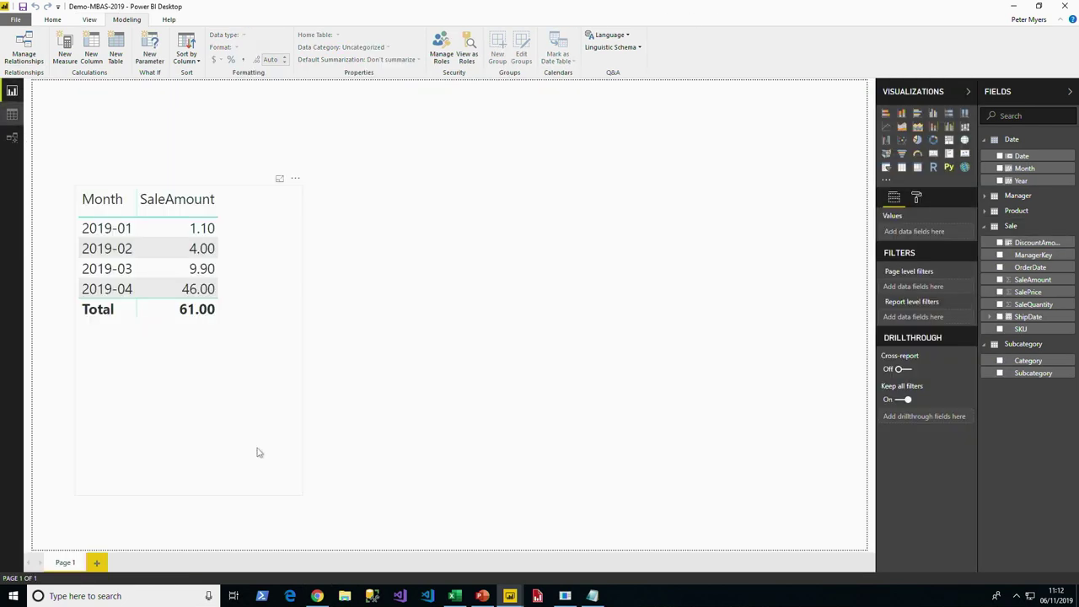
{"action": "left_click", "coordinate": [12, 136]}
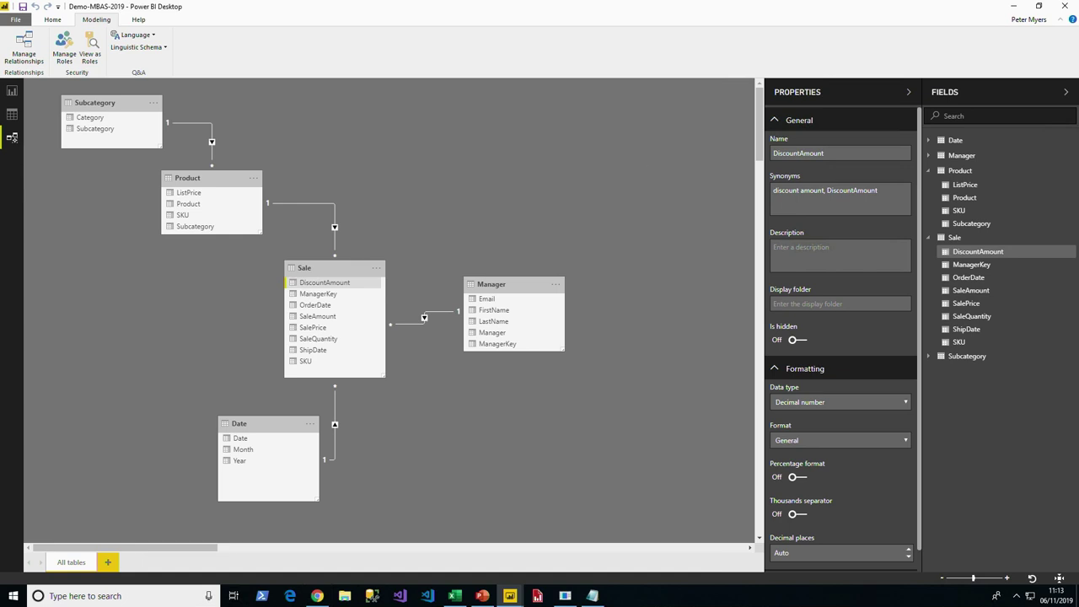
In the Power Query Editor, merge the Subcategory query into Product, matching on the Subcategory columns with a left outer join.
{"action": "mouse_move", "coordinate": [521, 596]}
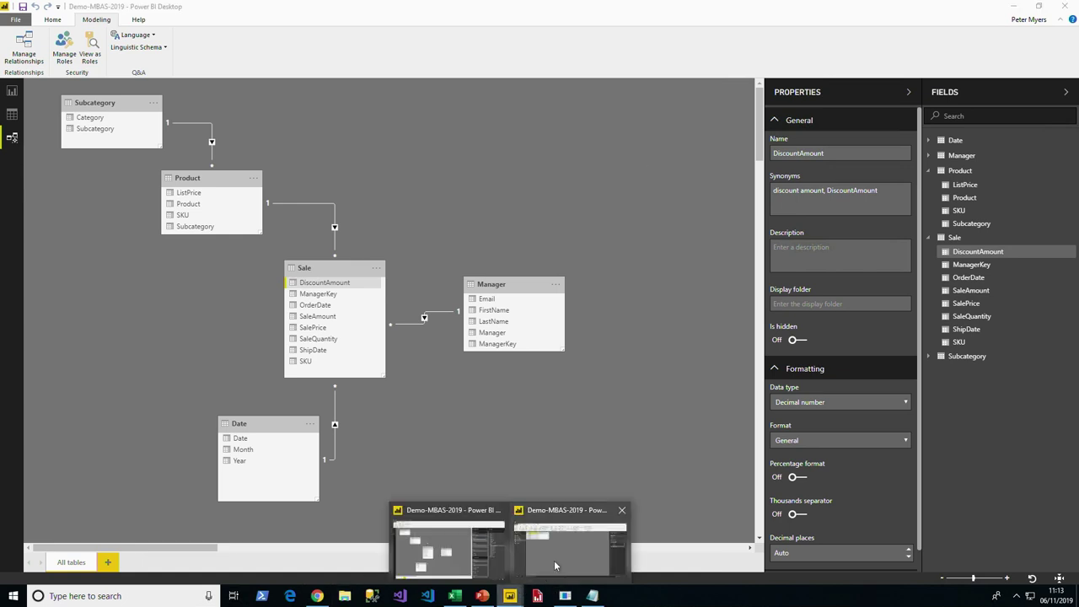
{"action": "left_click", "coordinate": [556, 564]}
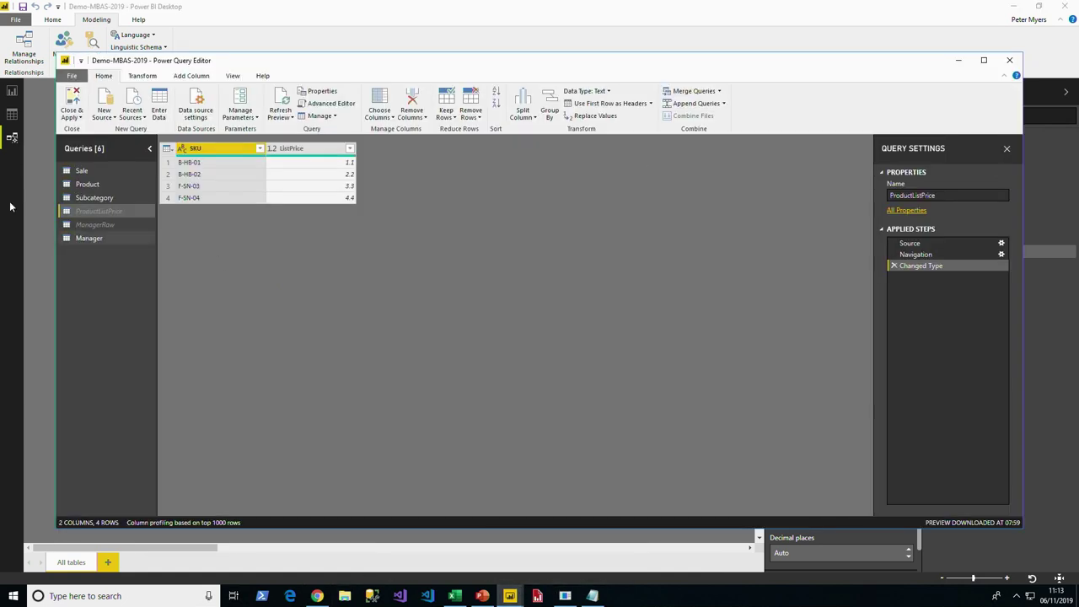
{"action": "left_click", "coordinate": [92, 184]}
{"action": "left_click", "coordinate": [690, 91]}
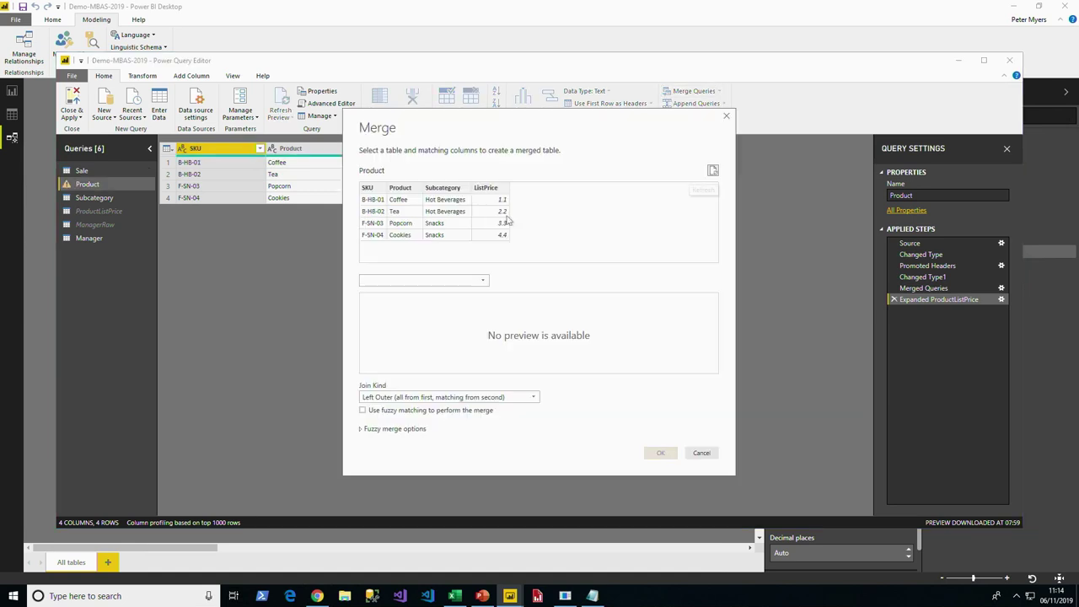
{"action": "left_click", "coordinate": [480, 281]}
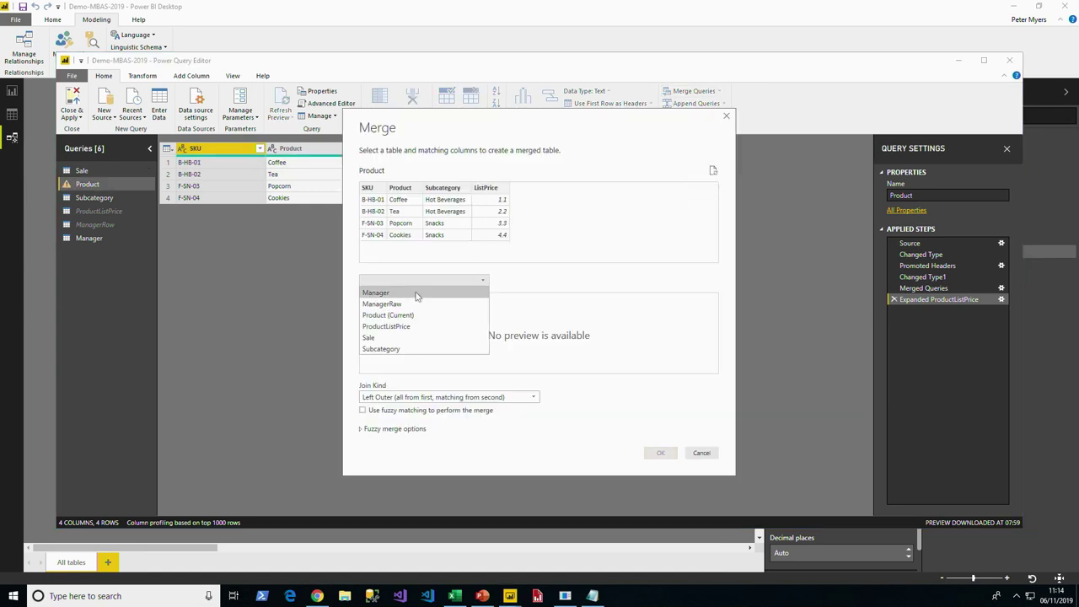
{"action": "left_click", "coordinate": [410, 349]}
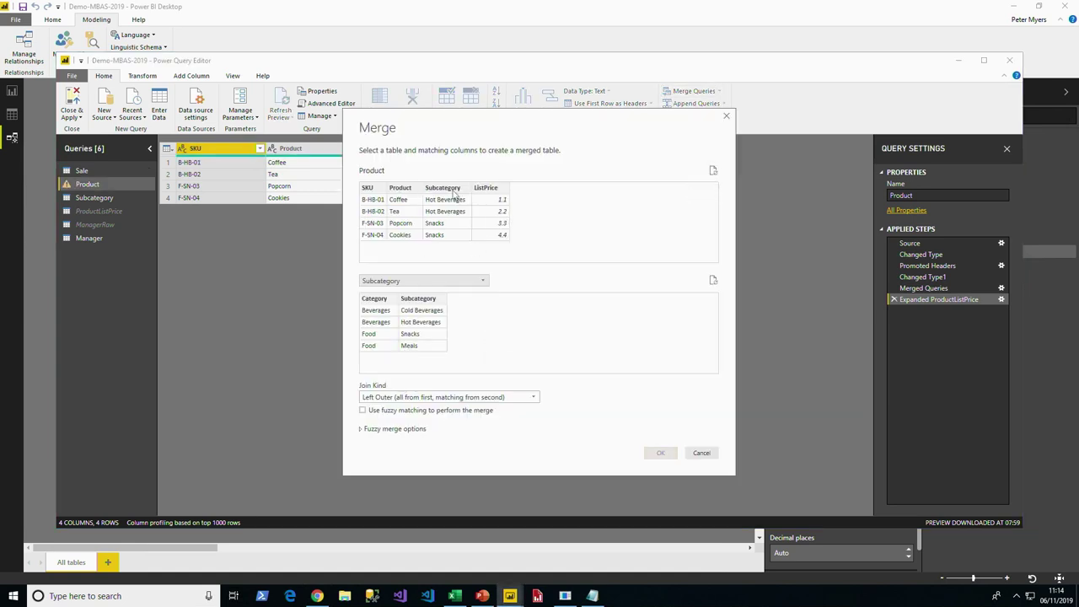
{"action": "left_click", "coordinate": [453, 190]}
{"action": "left_click", "coordinate": [435, 300]}
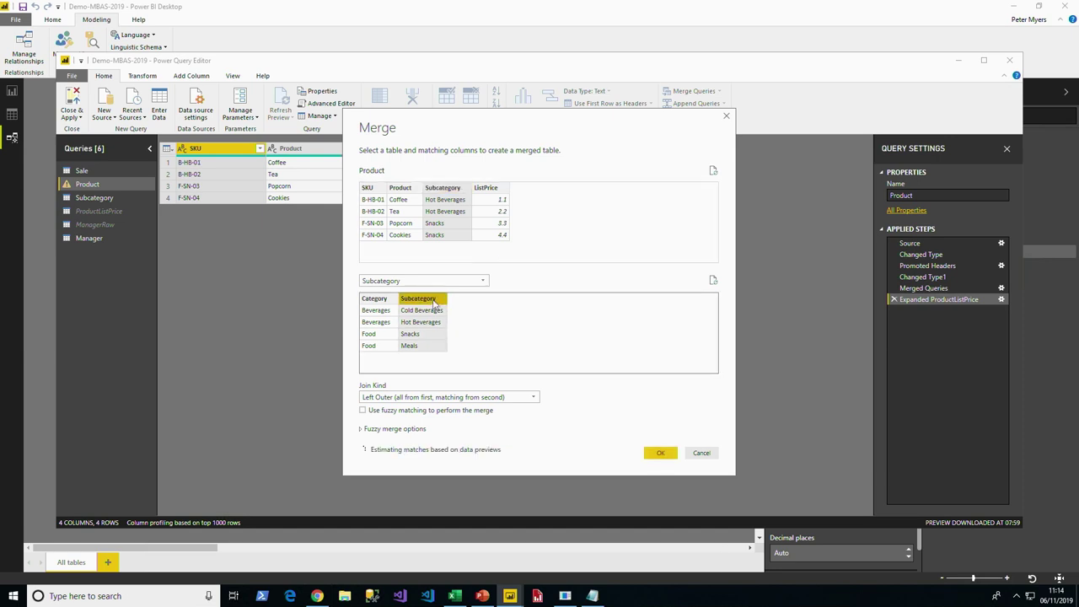
{"action": "left_click", "coordinate": [662, 452]}
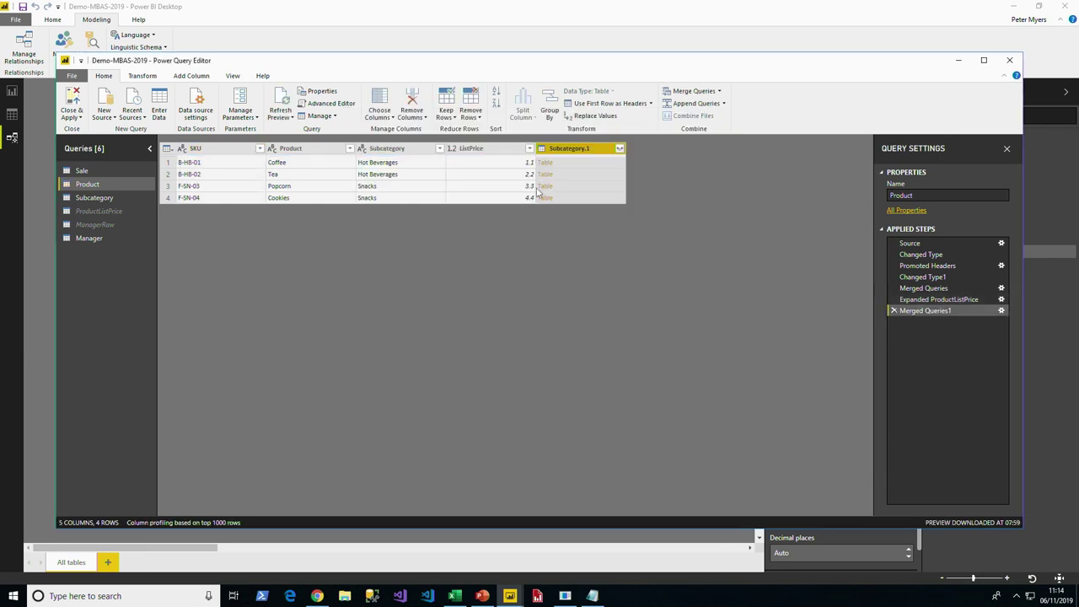
Expand the merged Subcategory.1 column to return only Category, without the original column name as prefix.
{"action": "left_click", "coordinate": [620, 149]}
{"action": "left_click", "coordinate": [482, 216]}
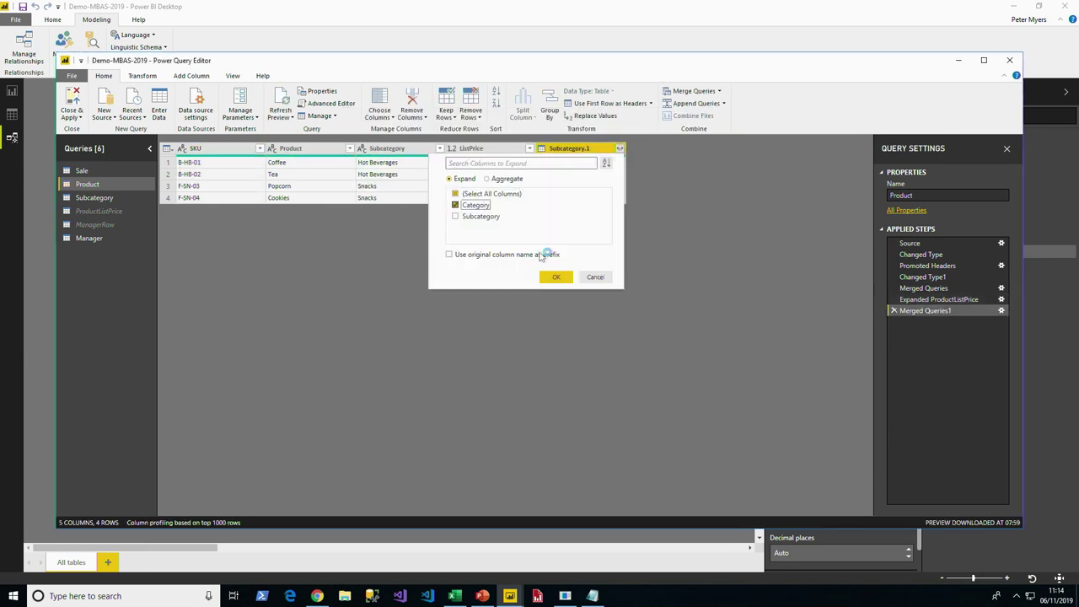
{"action": "left_click", "coordinate": [556, 276]}
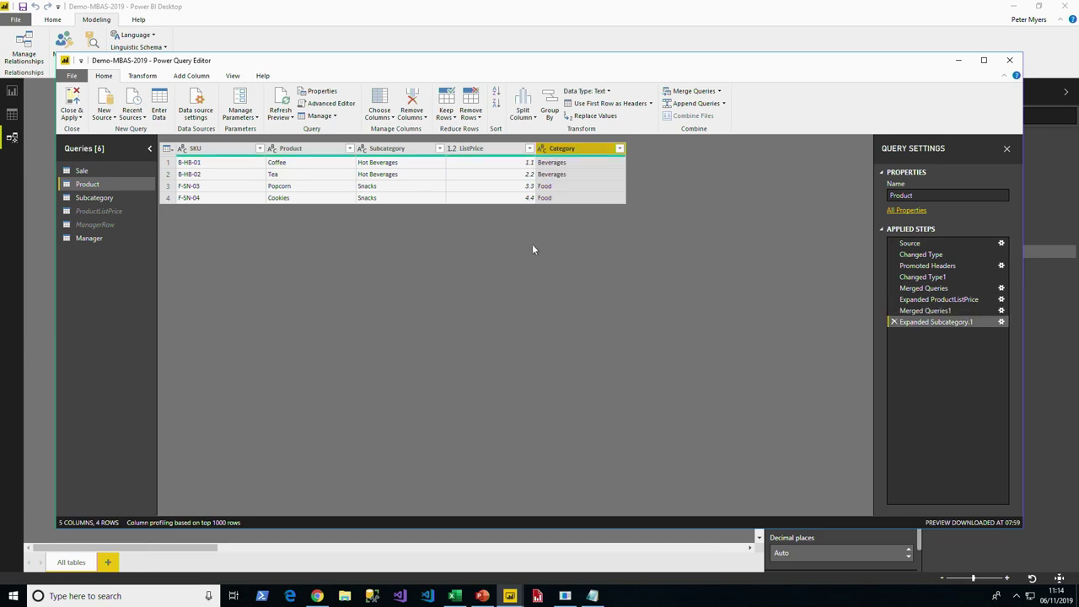
Disable load for the Subcategory query, accept its removal from the report, and apply the query changes.
{"action": "left_click", "coordinate": [105, 200]}
{"action": "right_click", "coordinate": [105, 203]}
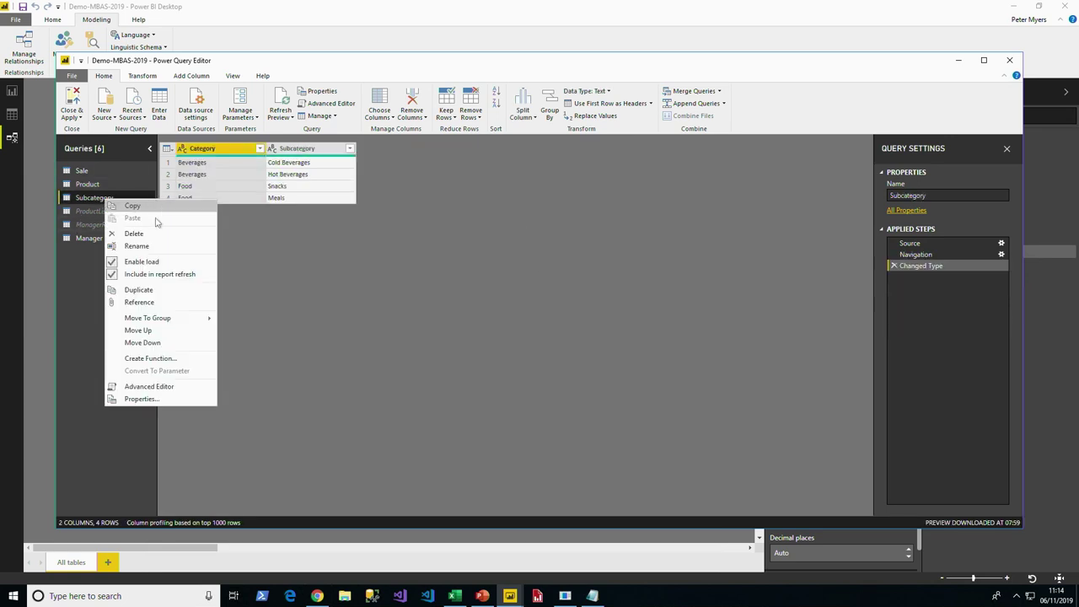
{"action": "left_click", "coordinate": [154, 259]}
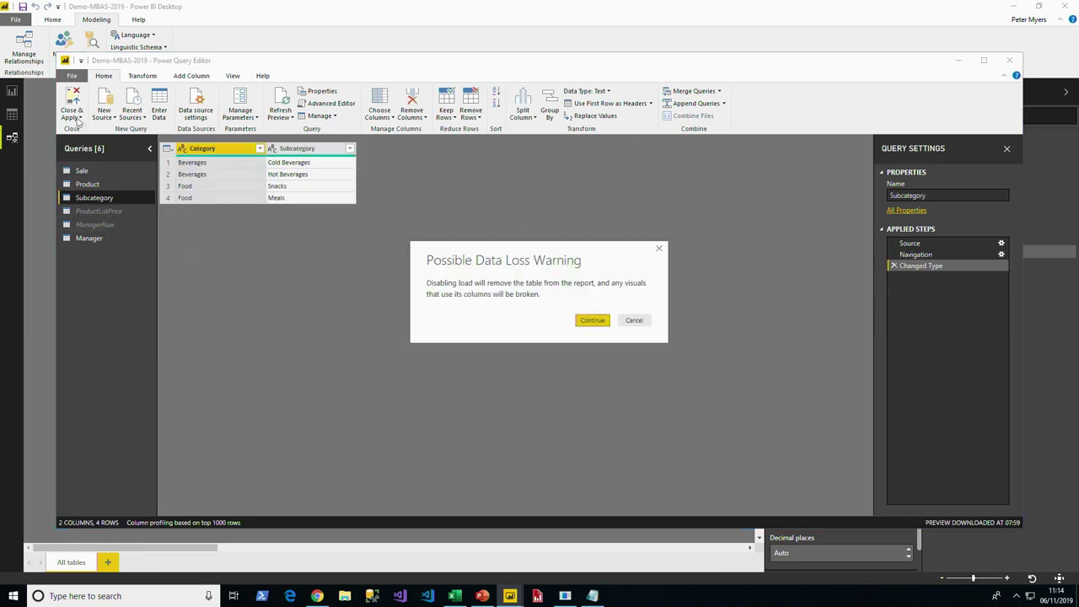
{"action": "left_click", "coordinate": [593, 320]}
{"action": "left_click", "coordinate": [79, 118]}
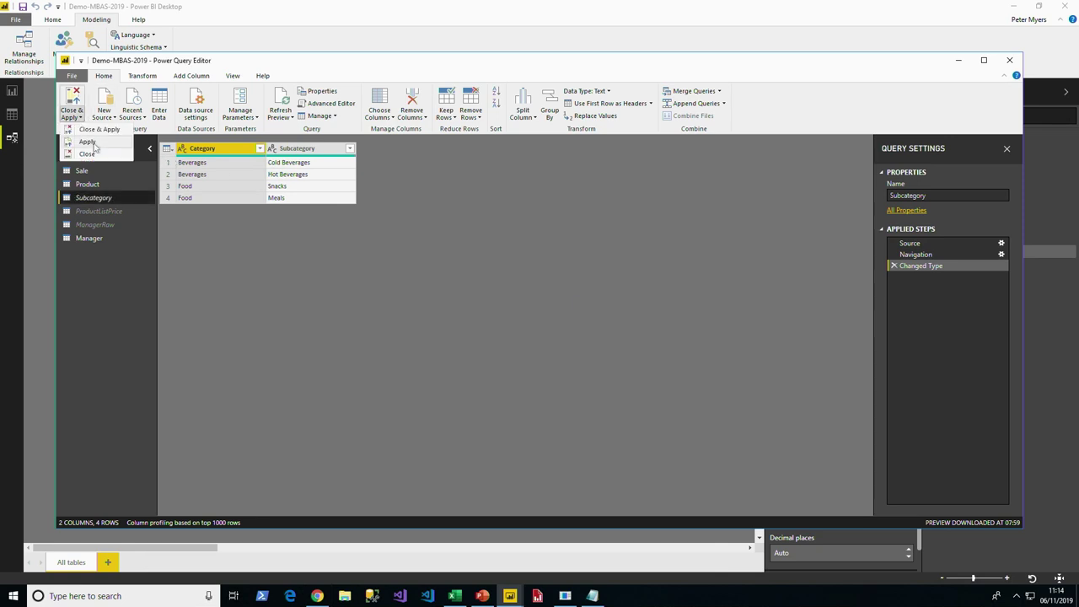
{"action": "left_click", "coordinate": [72, 147]}
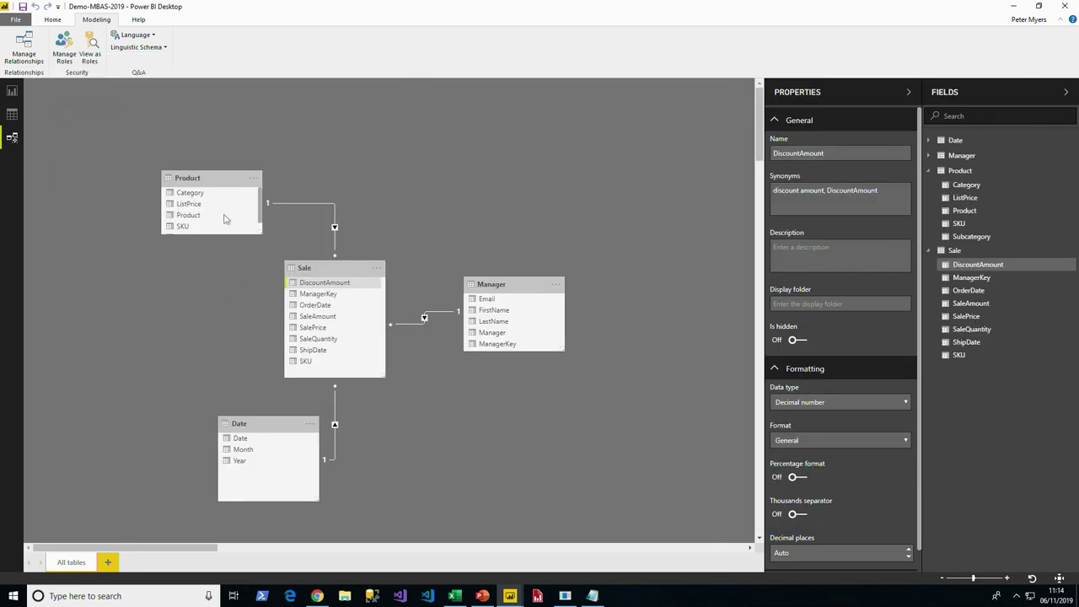
Move the Product table farther from Sale in the model diagram and enlarge it to fit all its fields.
{"action": "left_click_drag", "start_coordinate": [219, 178], "coordinate": [203, 137]}
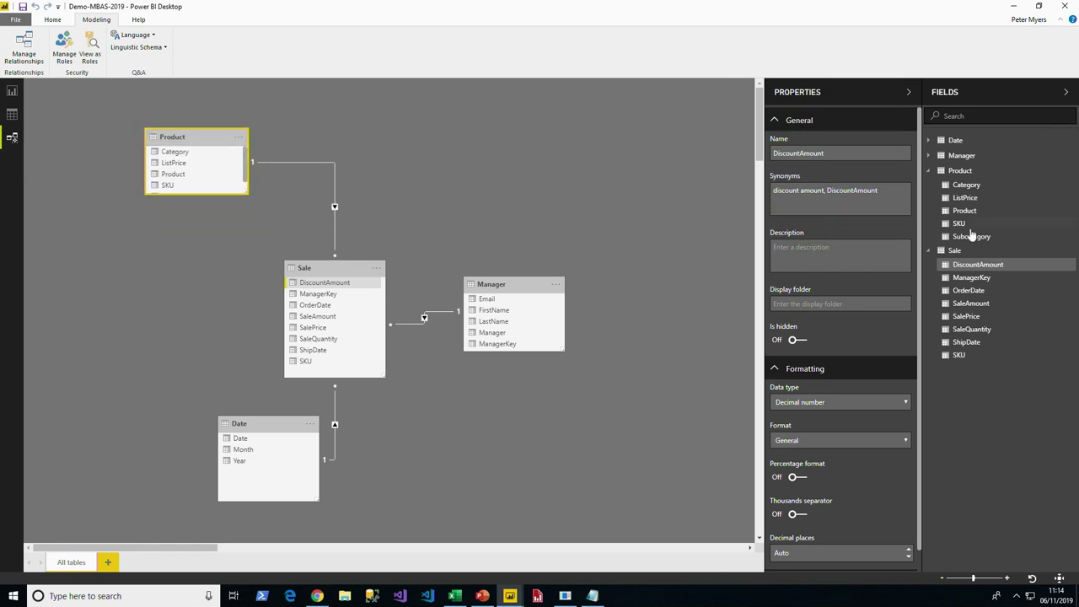
{"action": "left_click", "coordinate": [928, 172]}
{"action": "left_click", "coordinate": [930, 173]}
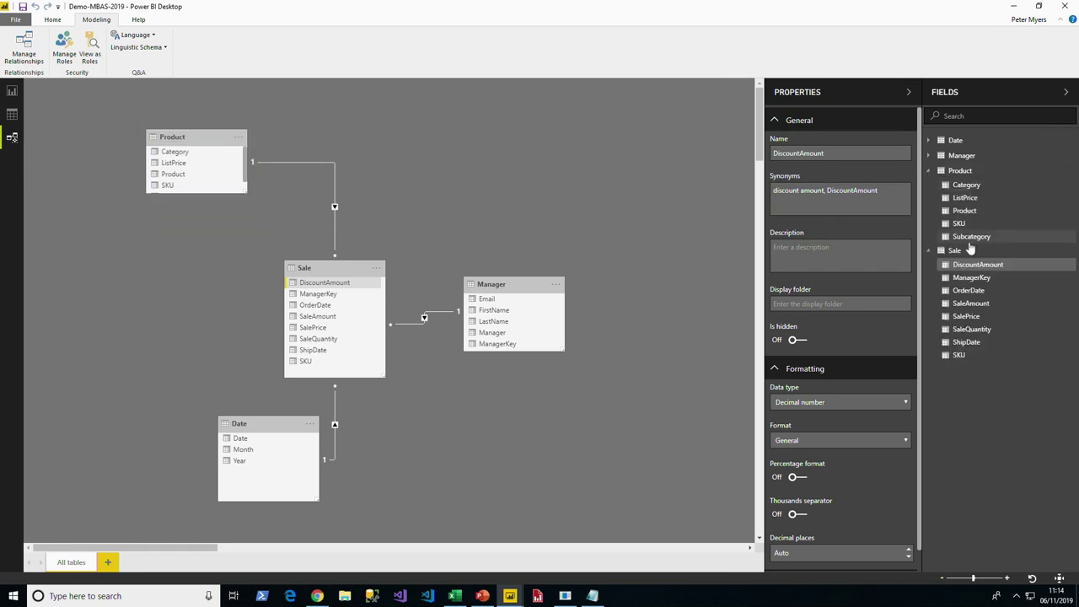
{"action": "left_click_drag", "start_coordinate": [246, 187], "coordinate": [244, 250]}
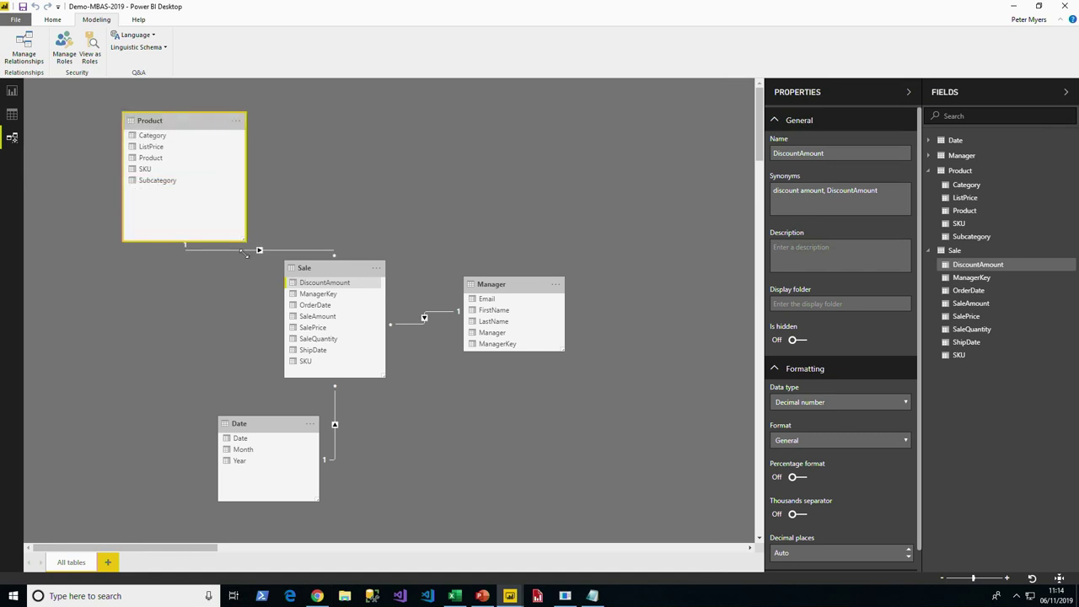
Create a hierarchy from the Product table's Category column, name it Products, and open its level settings.
{"action": "right_click", "coordinate": [166, 137]}
{"action": "left_click", "coordinate": [190, 143]}
{"action": "left_click", "coordinate": [841, 153]}
{"action": "type", "text": "Products"}
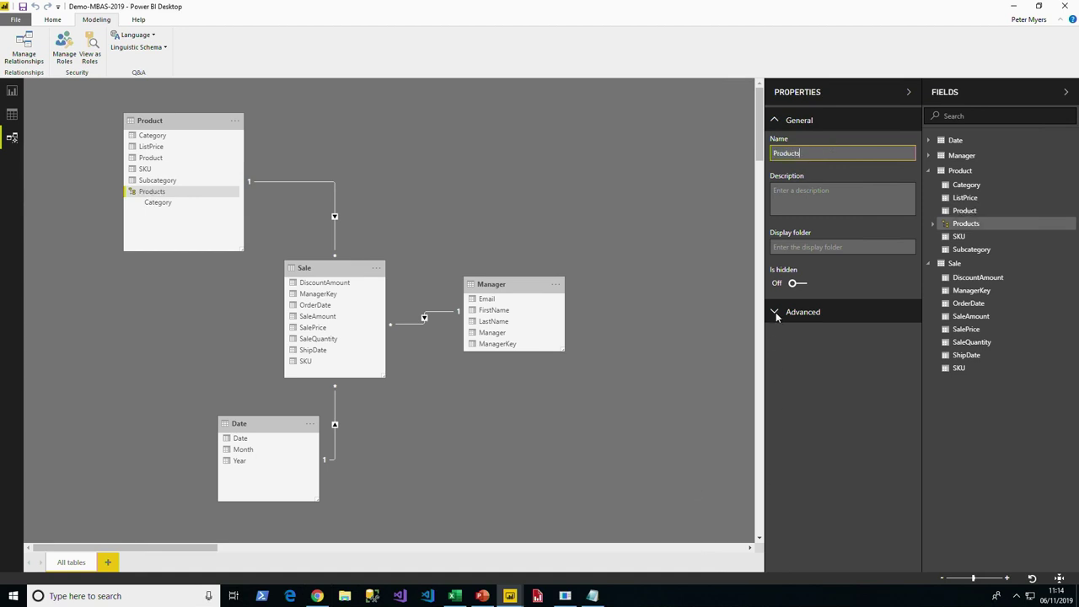
{"action": "left_click", "coordinate": [775, 313]}
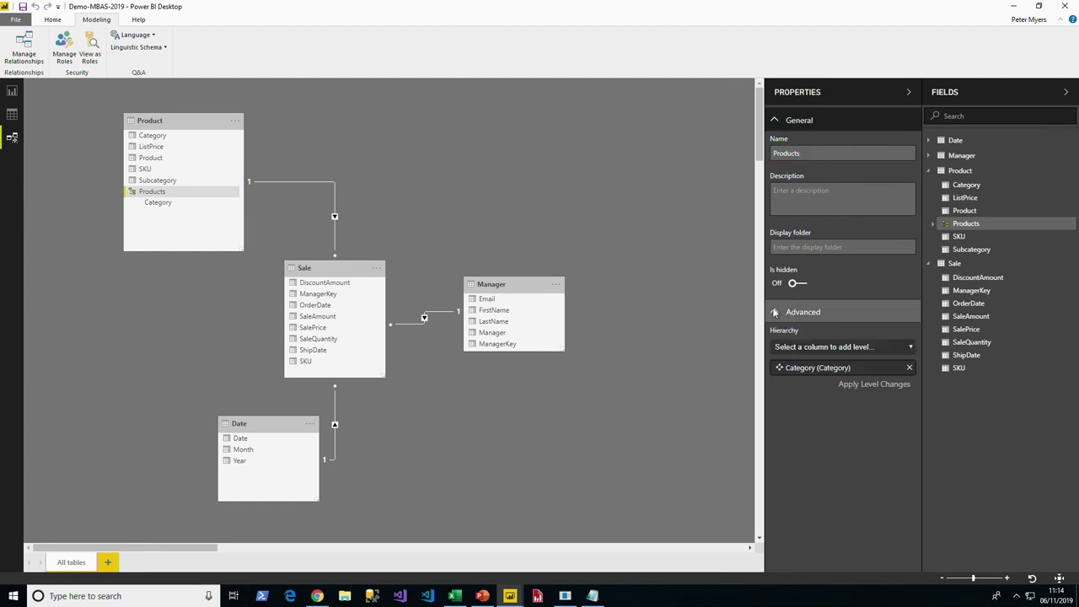
Add Subcategory and Product as levels below Category in the Products hierarchy and apply the level changes.
{"action": "left_click", "coordinate": [832, 349]}
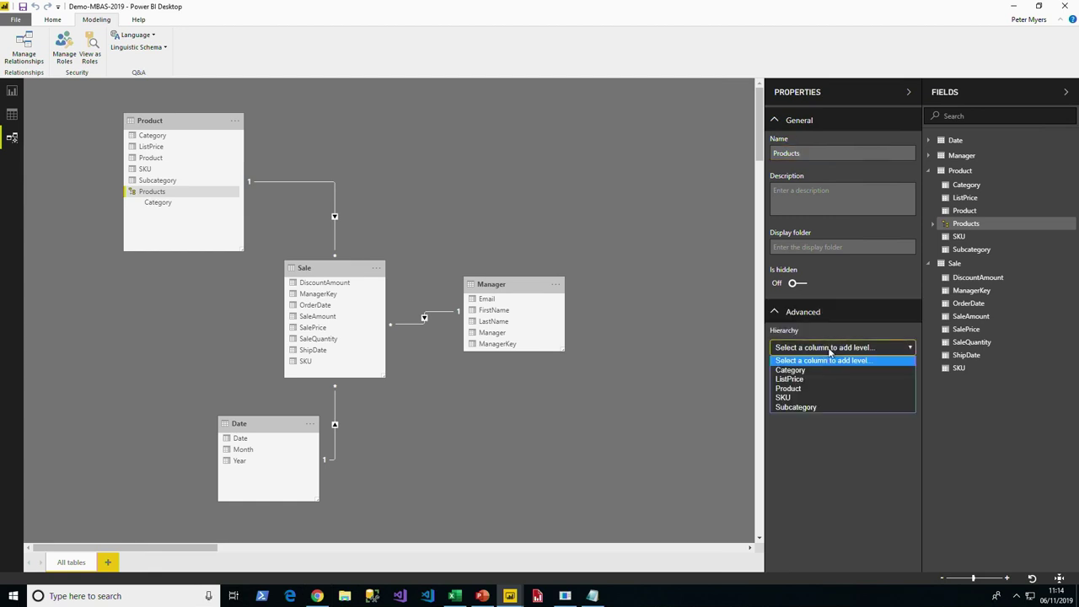
{"action": "left_click", "coordinate": [807, 408]}
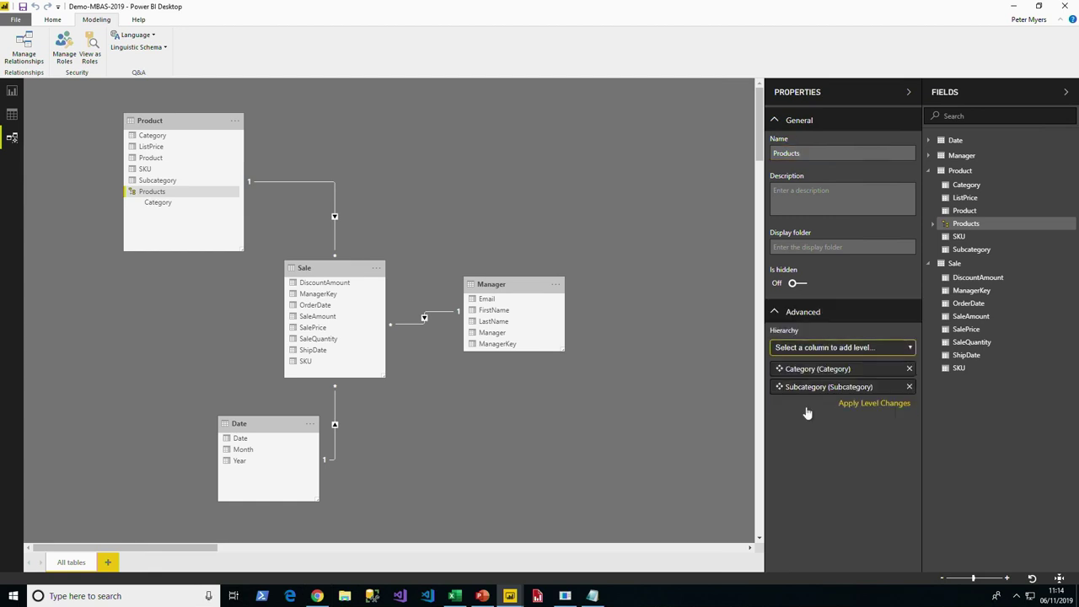
{"action": "left_click", "coordinate": [822, 350]}
{"action": "left_click", "coordinate": [797, 388]}
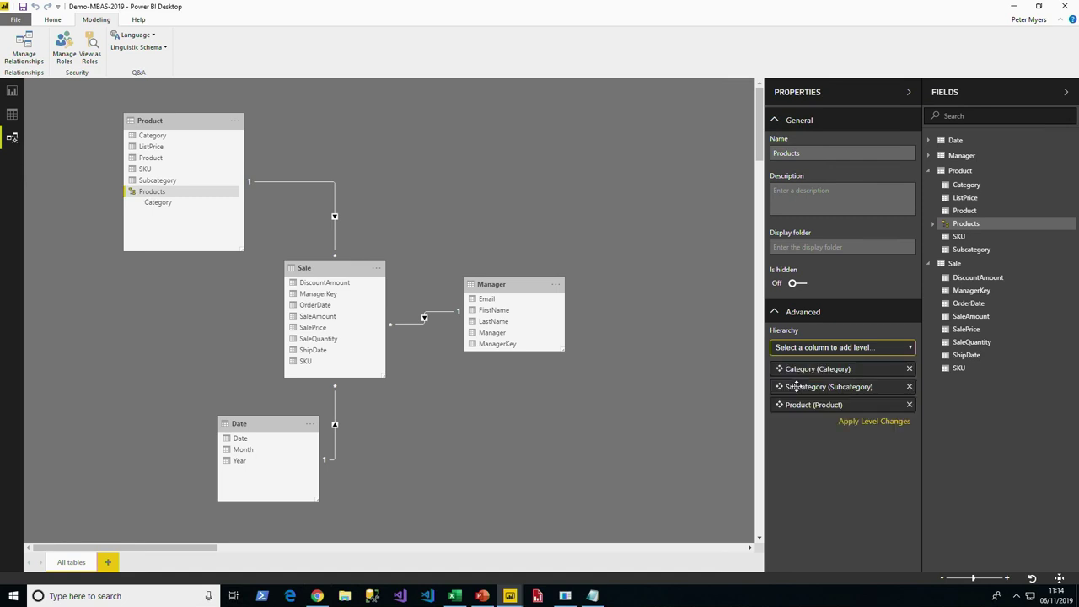
{"action": "left_click", "coordinate": [853, 422]}
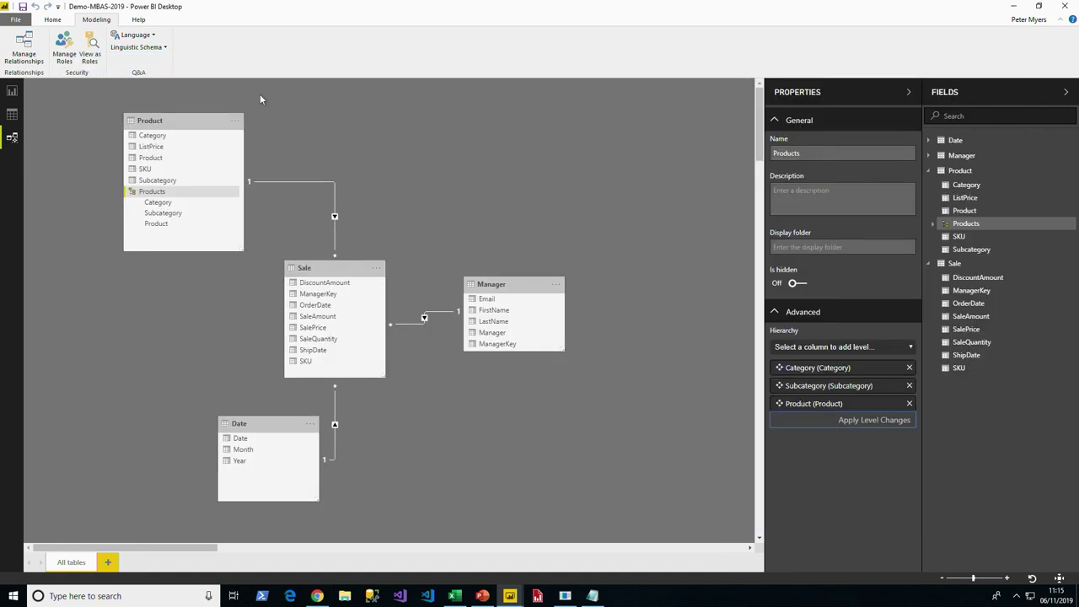
Create a second relationship between the Sale table's ShipDate column and the Date table's Date column.
{"action": "left_click", "coordinate": [327, 268]}
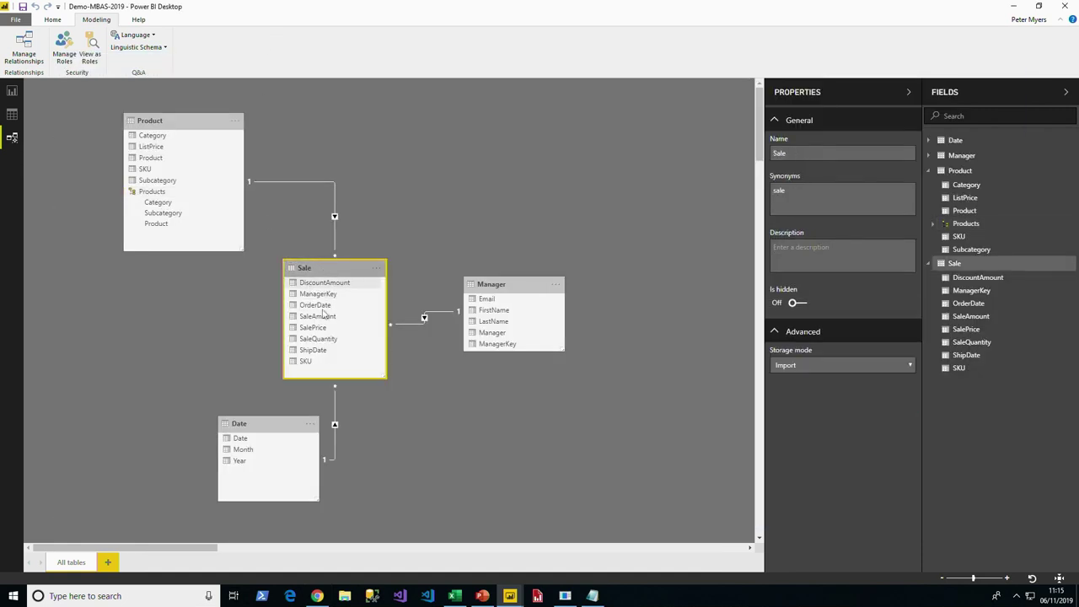
{"action": "left_click", "coordinate": [316, 350]}
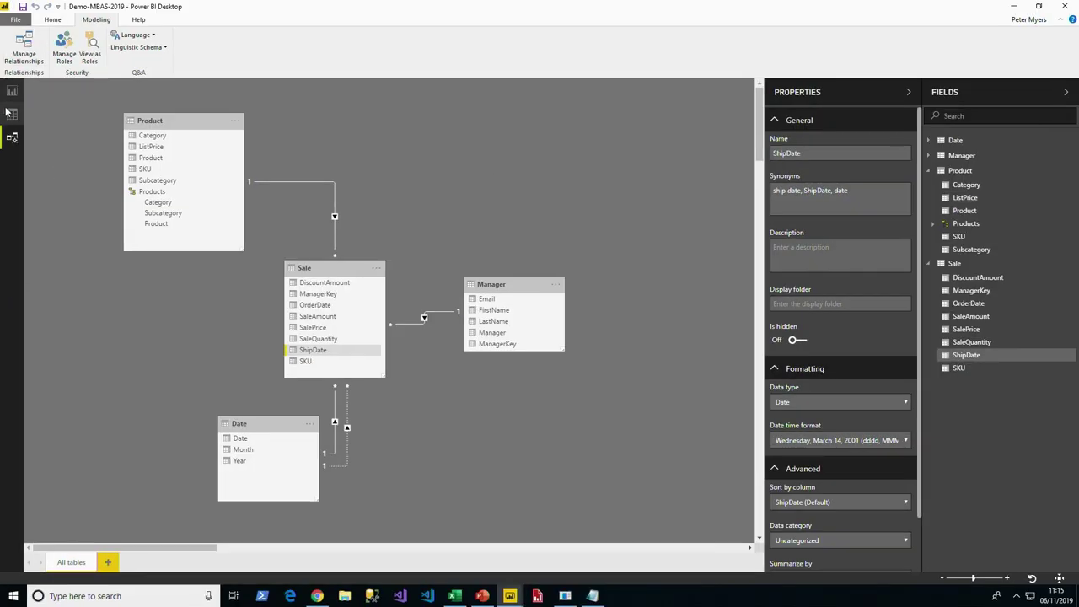
In the report view, deactivate the Sale OrderDate to Date relationship and activate the Sale ShipDate to Date relationship.
{"action": "left_click", "coordinate": [12, 90]}
{"action": "left_click", "coordinate": [247, 200]}
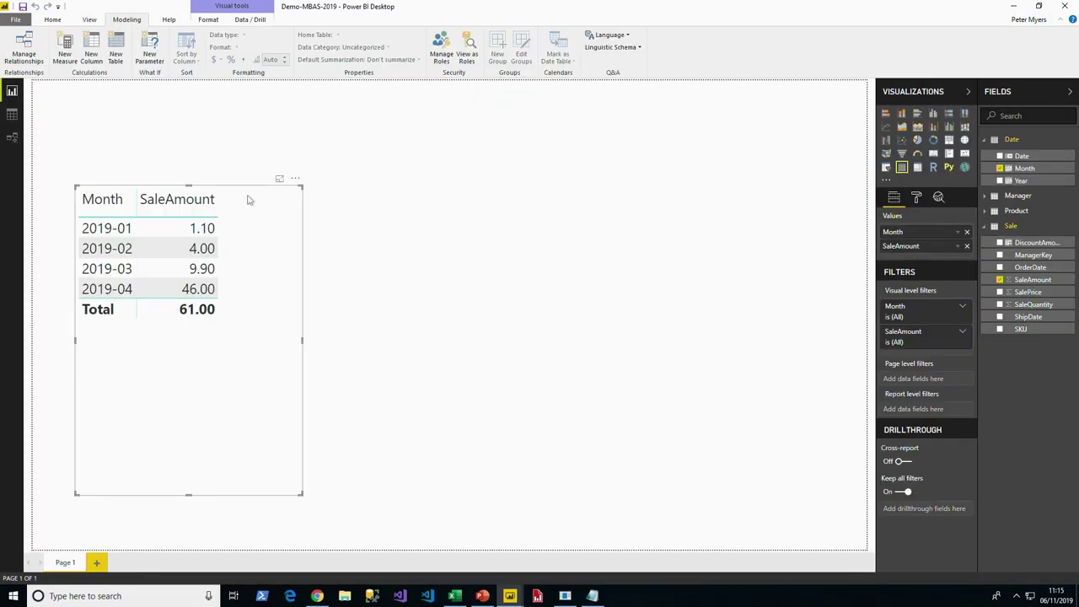
{"action": "left_click", "coordinate": [24, 49]}
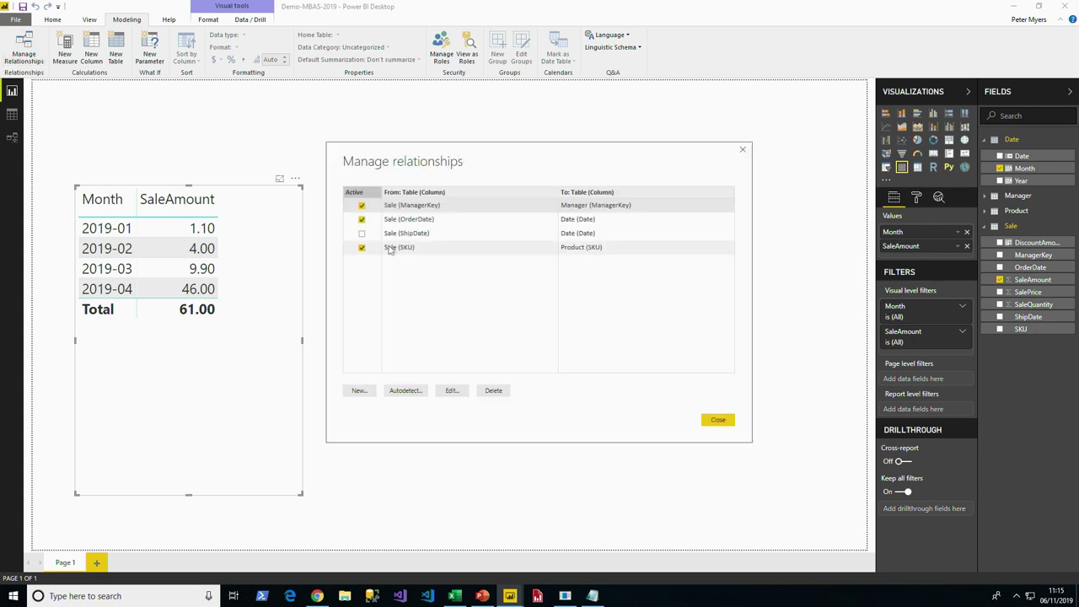
{"action": "left_click", "coordinate": [362, 220]}
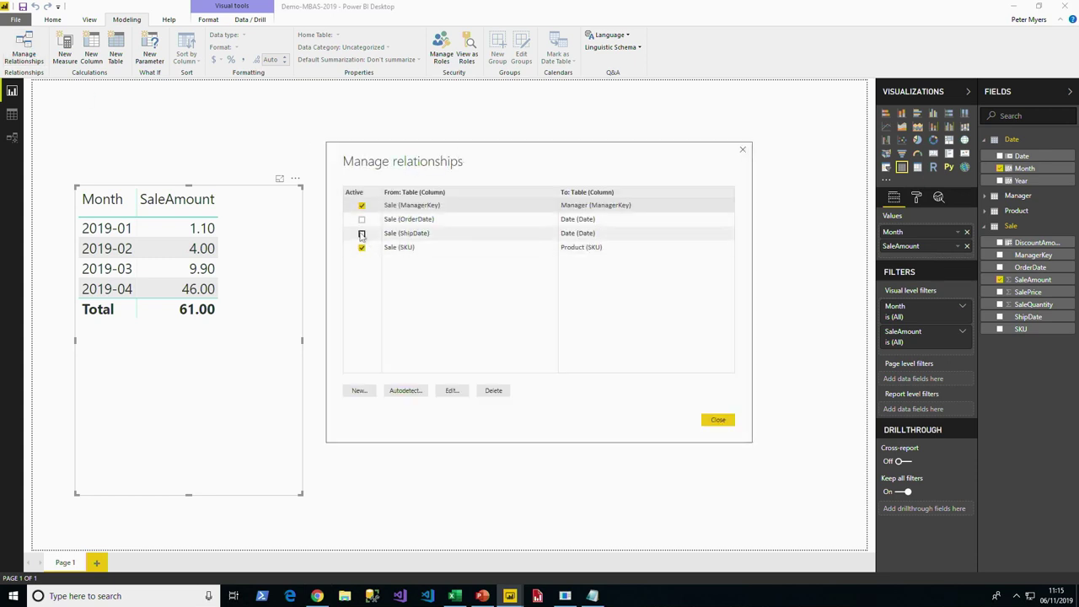
{"action": "left_click", "coordinate": [362, 234]}
{"action": "left_click", "coordinate": [731, 423]}
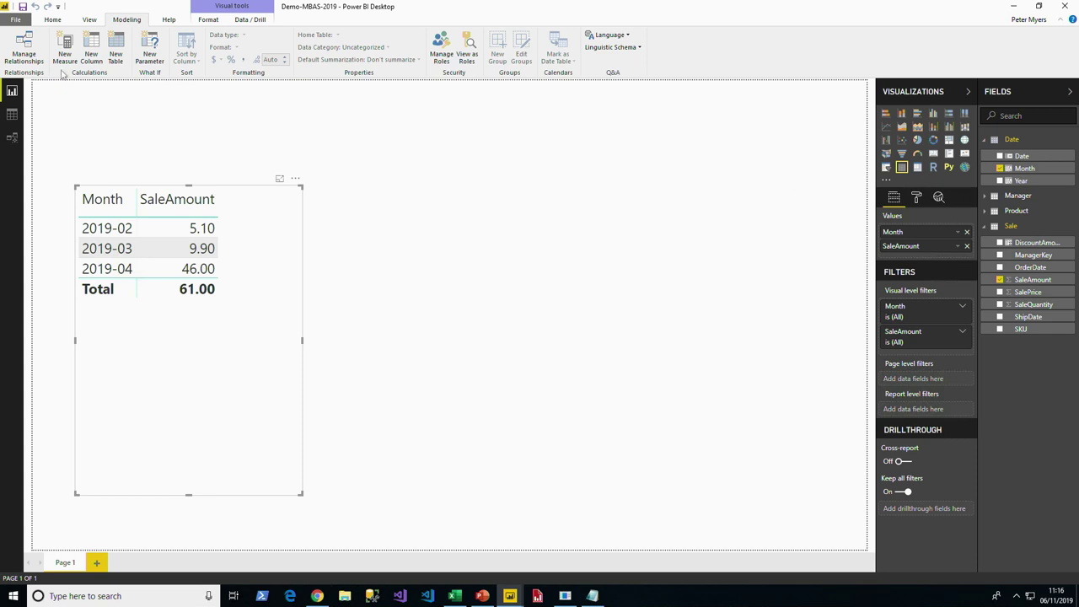
Deactivate the Sale ShipDate to Date relationship and make the Sale OrderDate to Date relationship active again.
{"action": "left_click", "coordinate": [38, 49]}
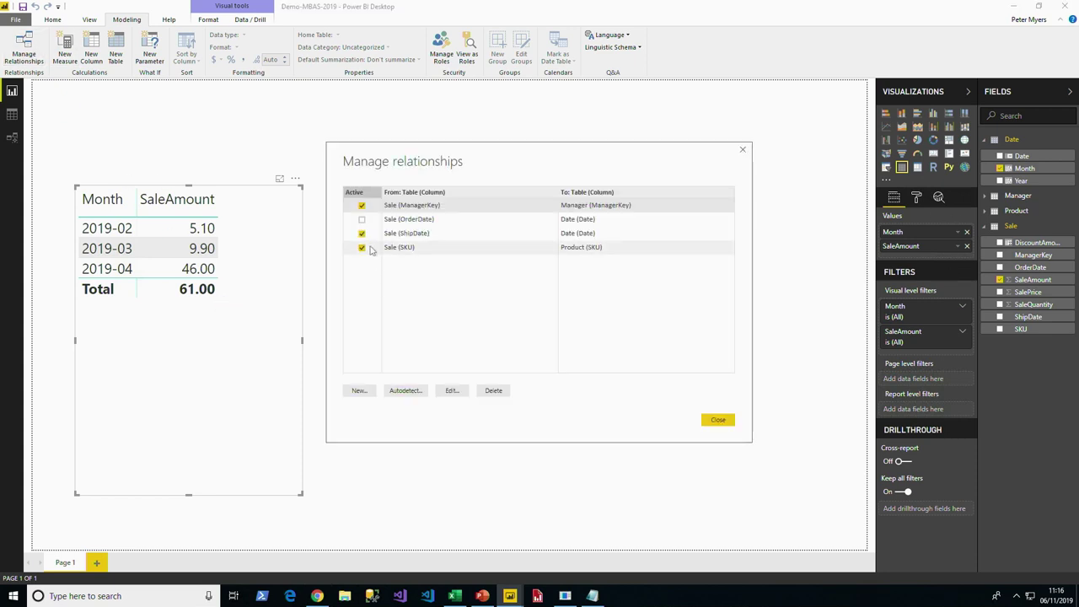
{"action": "left_click", "coordinate": [362, 233]}
{"action": "left_click", "coordinate": [362, 220]}
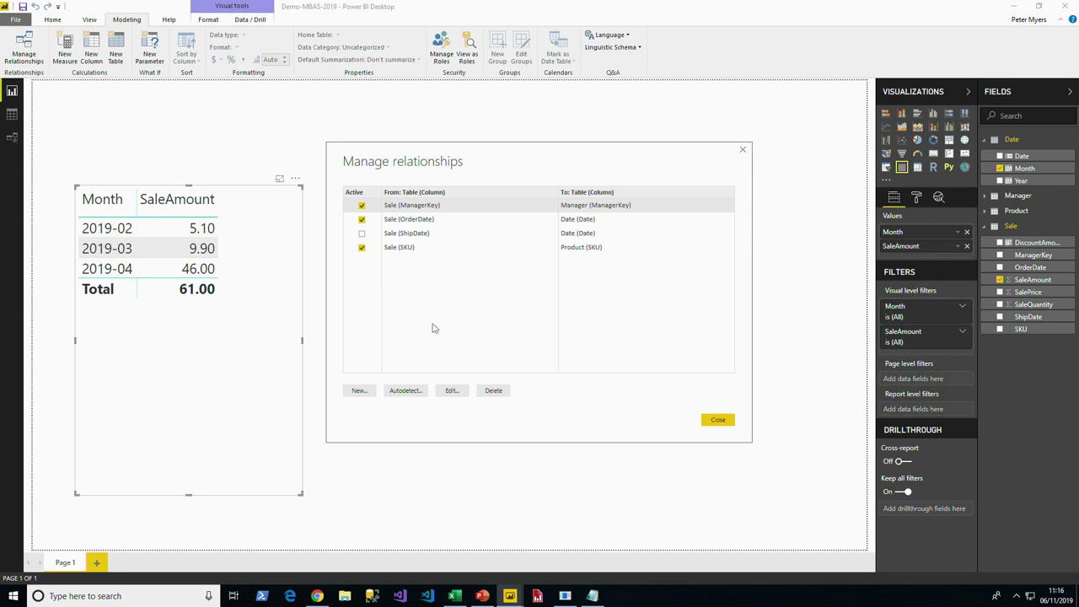
{"action": "left_click", "coordinate": [719, 420]}
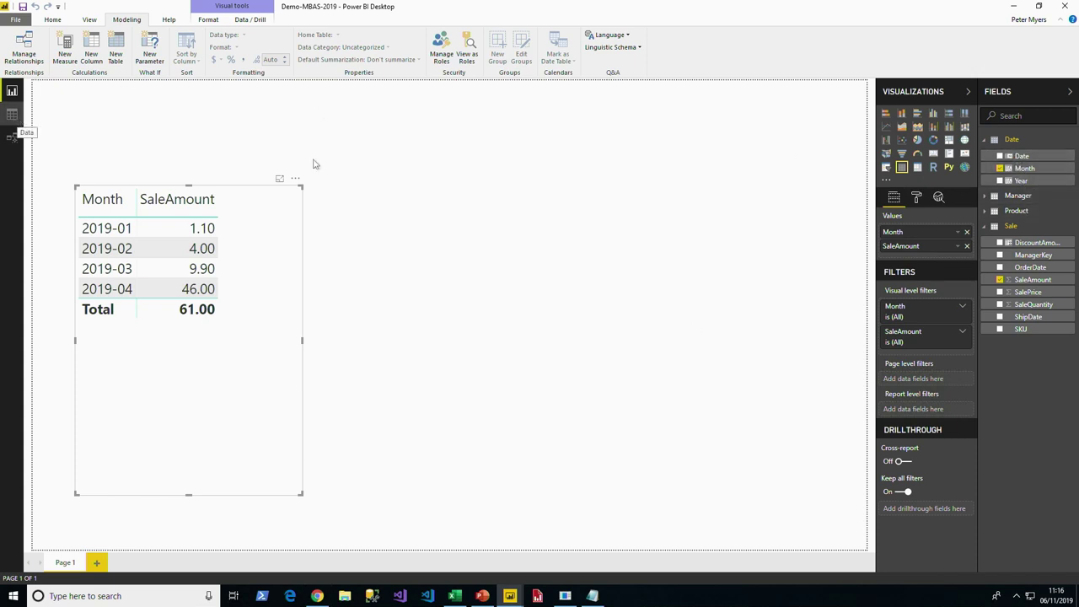
In the model view, give the Date table the description "Filters sale by order date".
{"action": "left_click", "coordinate": [1012, 140]}
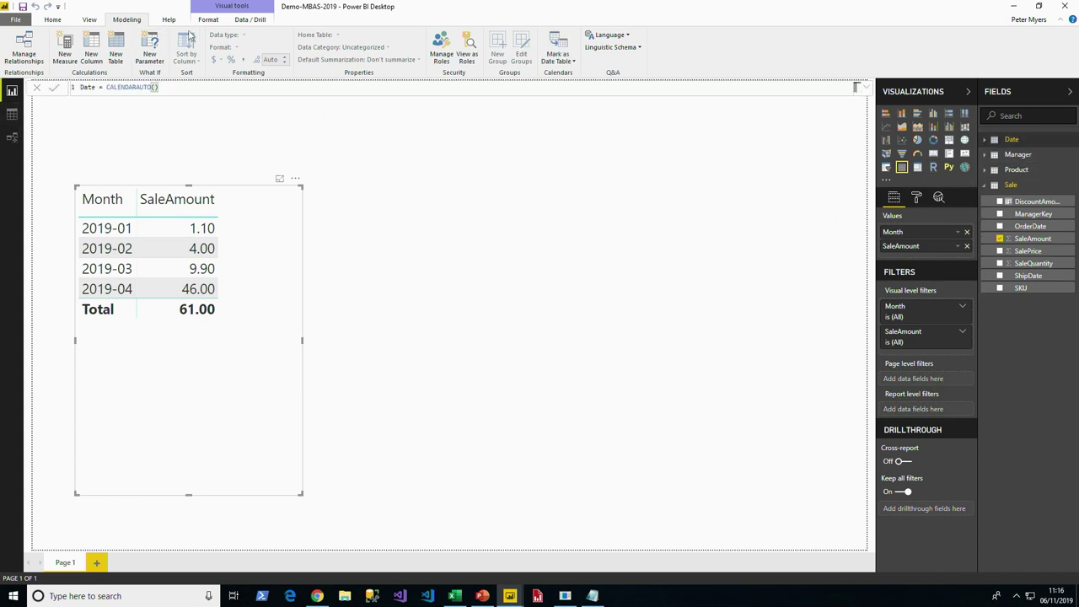
{"action": "left_click", "coordinate": [13, 137]}
{"action": "left_click", "coordinate": [956, 140]}
{"action": "left_click", "coordinate": [791, 247]}
{"action": "type", "text": "Filters sale by d"}
{"action": "type", "text": "rder date"}
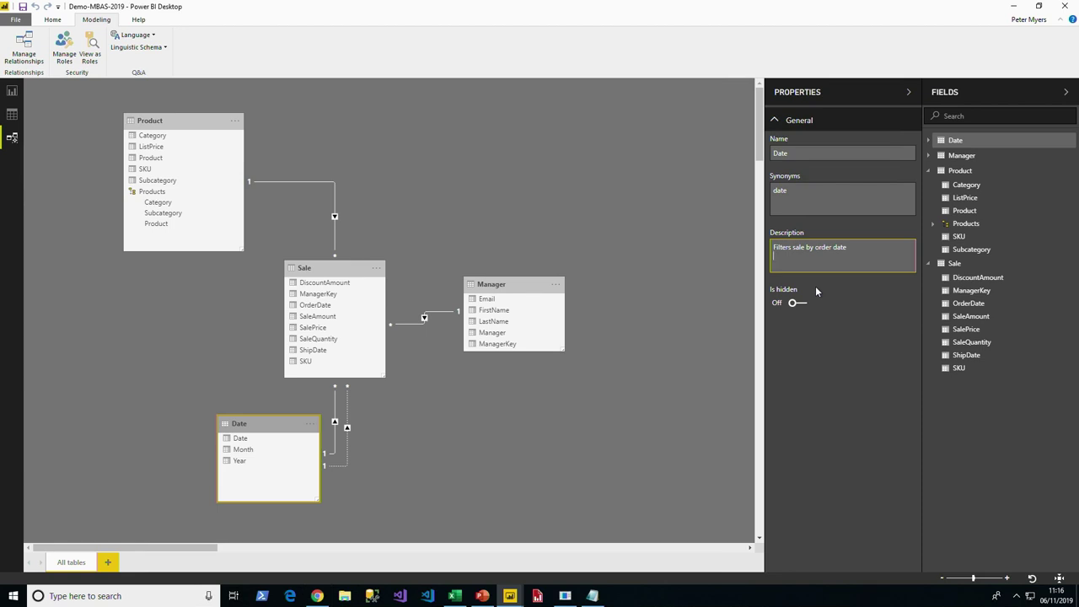
Return to the report view and check the description tooltip of the Date table.
{"action": "left_click", "coordinate": [12, 110]}
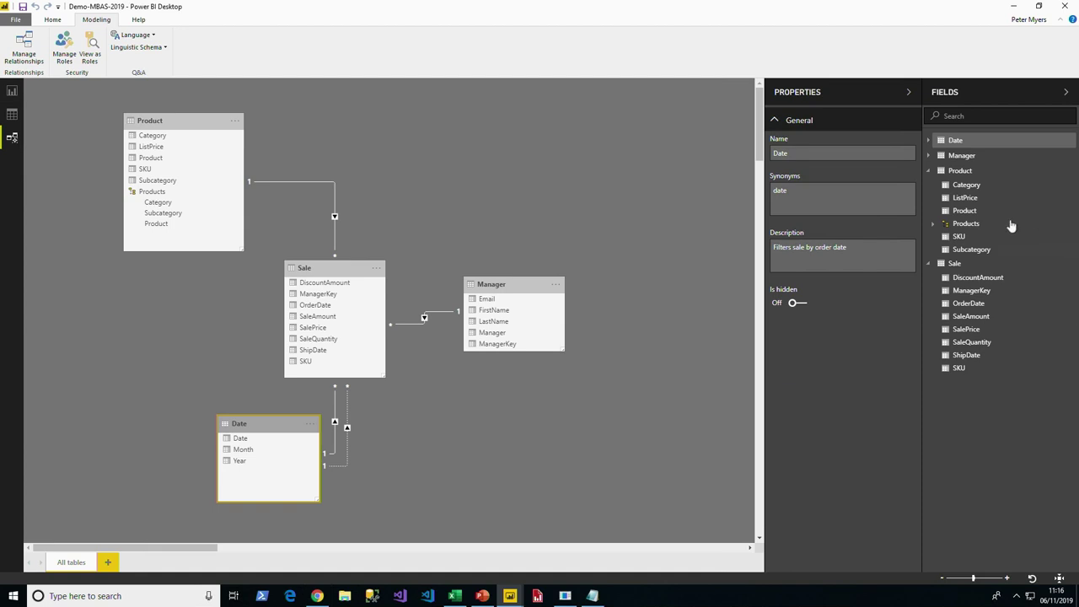
{"action": "left_click", "coordinate": [11, 91]}
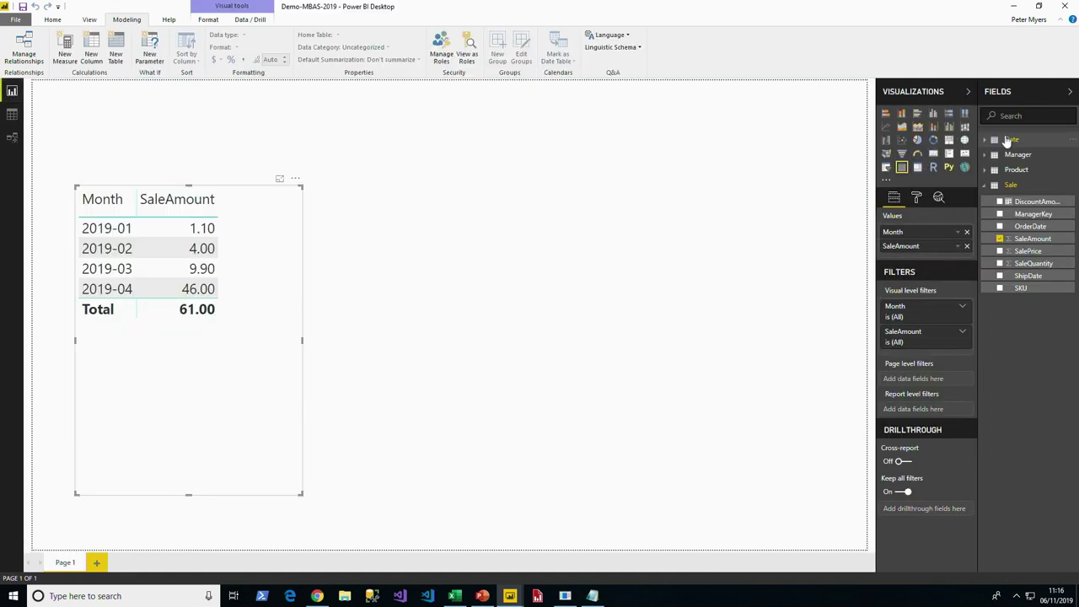
{"action": "mouse_move", "coordinate": [1008, 141]}
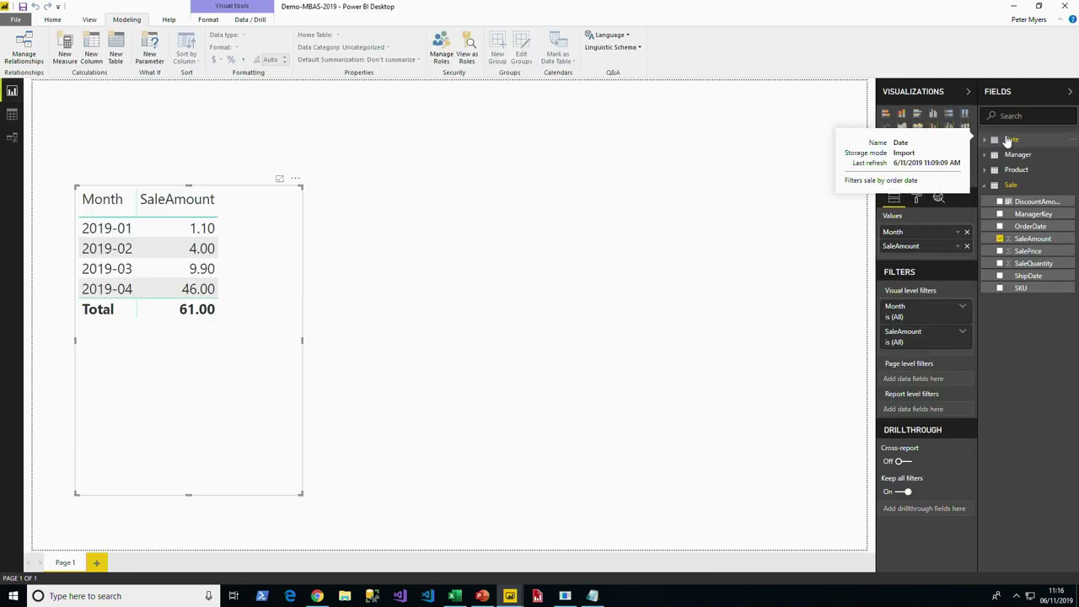
{"action": "left_click", "coordinate": [636, 286]}
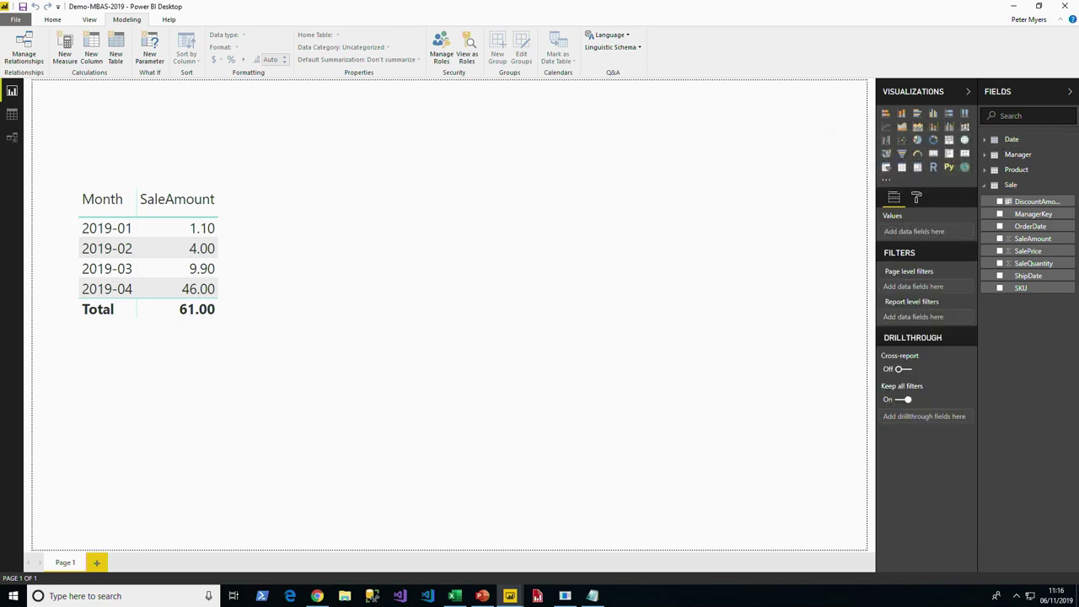
Switch to Snippets.txt in Notepad and copy the whole Sale Shipped measure formula.
{"action": "left_click", "coordinate": [593, 596]}
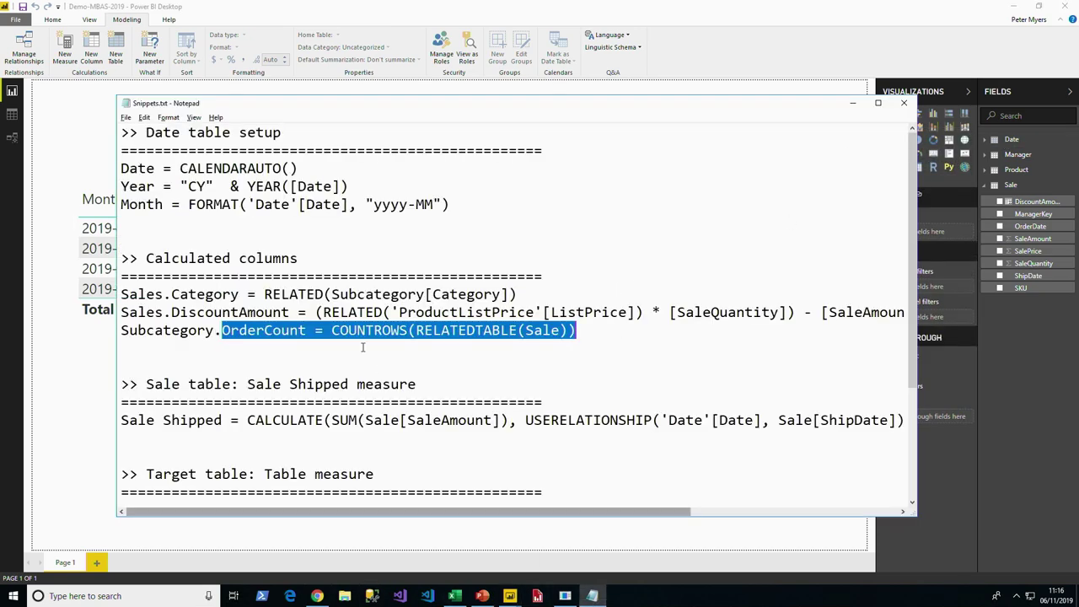
{"action": "left_click", "coordinate": [255, 420]}
{"action": "key", "text": "End"}
{"action": "key", "text": "shift+Home"}
{"action": "key", "text": "ctrl+c"}
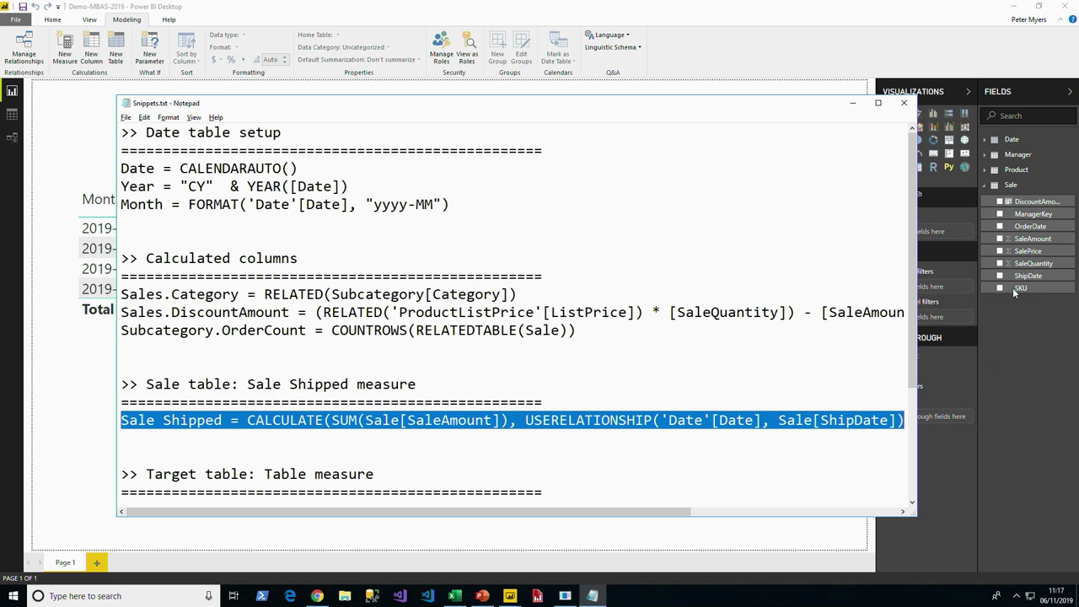
Create a measure in the Sale table: Sale Shipped = CALCULATE(SUM(Sale[SaleAmount]), USERELATIONSHIP('Date'[Date], Sale[ShipDate])).
{"action": "right_click", "coordinate": [1011, 184]}
{"action": "left_click", "coordinate": [733, 296]}
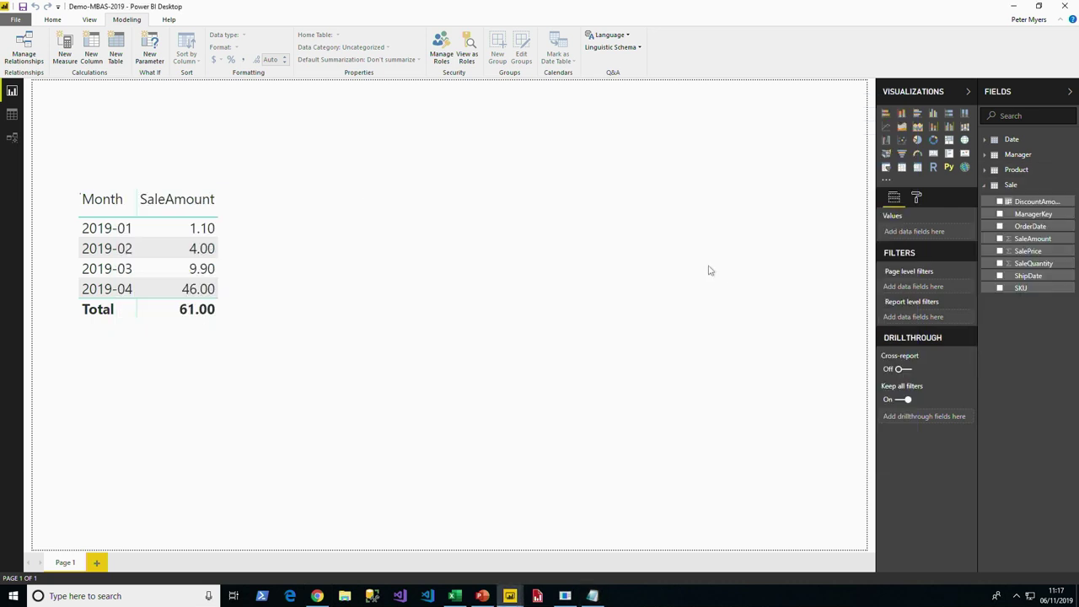
{"action": "key", "text": "ctrl+v"}
{"action": "key", "text": "Return"}
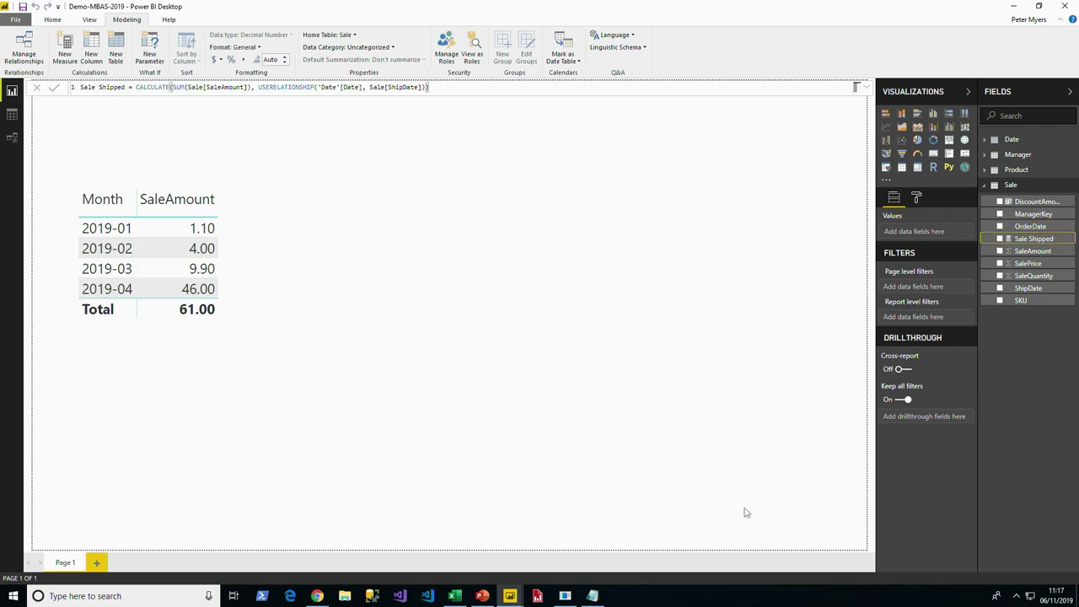
Add the Sale Shipped measure to the monthly sales table visual and widen the visual to fit it.
{"action": "left_click_drag", "start_coordinate": [1036, 240], "coordinate": [310, 258]}
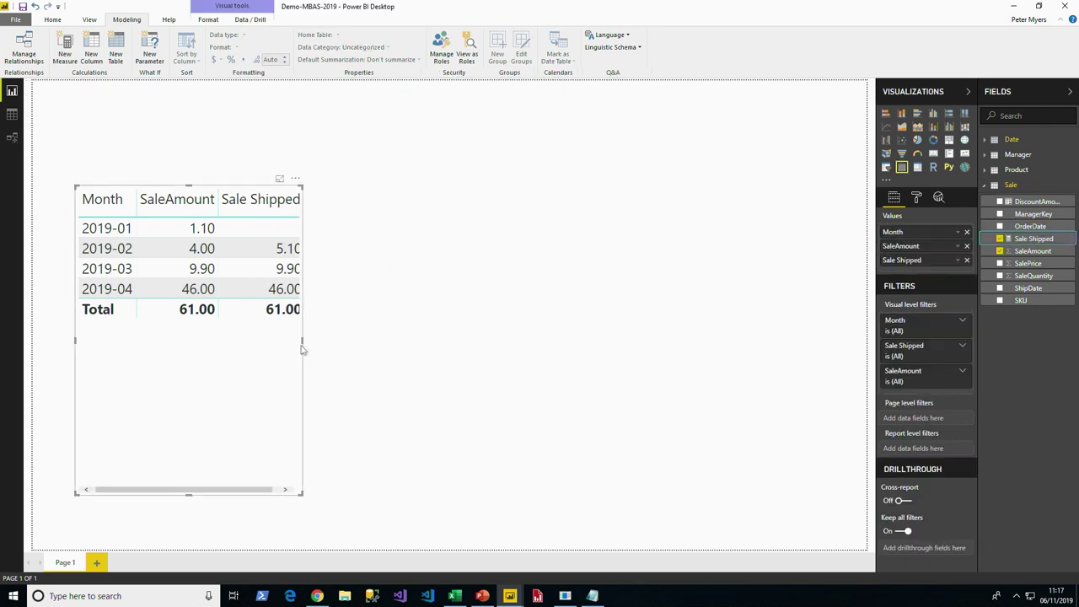
{"action": "left_click_drag", "start_coordinate": [302, 340], "coordinate": [602, 349]}
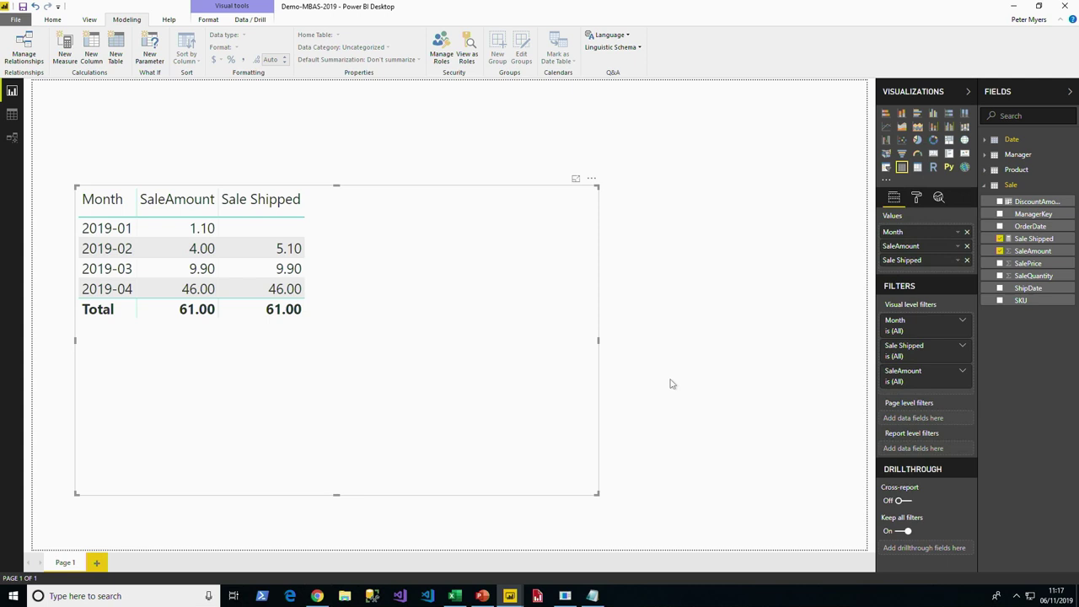
In the data view, create a calculated table with the formula Ship Date = 'Date'.
{"action": "left_click", "coordinate": [12, 139]}
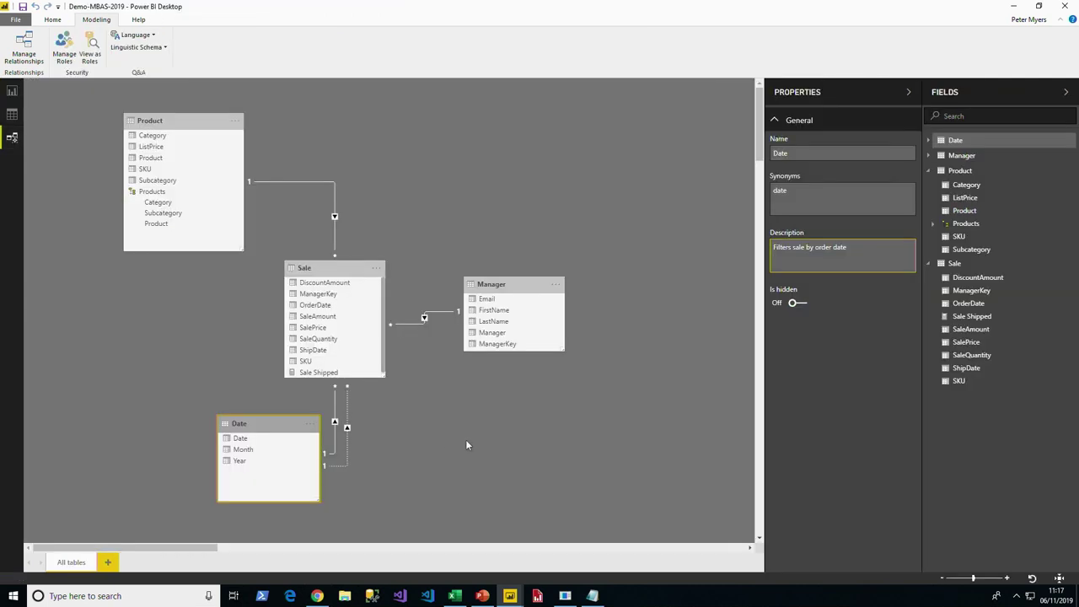
{"action": "left_click", "coordinate": [251, 426]}
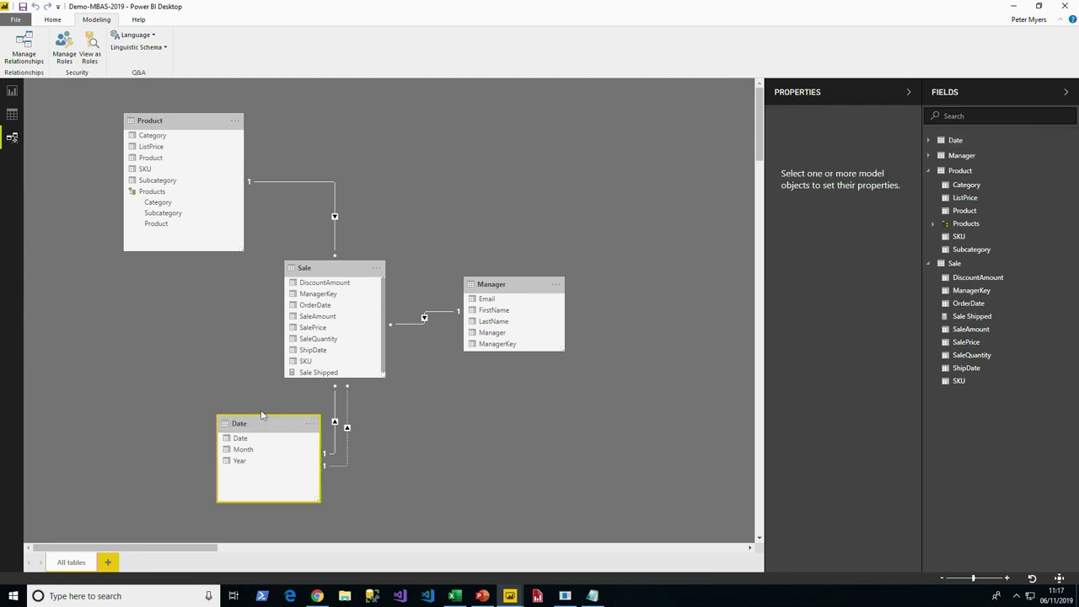
{"action": "left_click", "coordinate": [11, 114]}
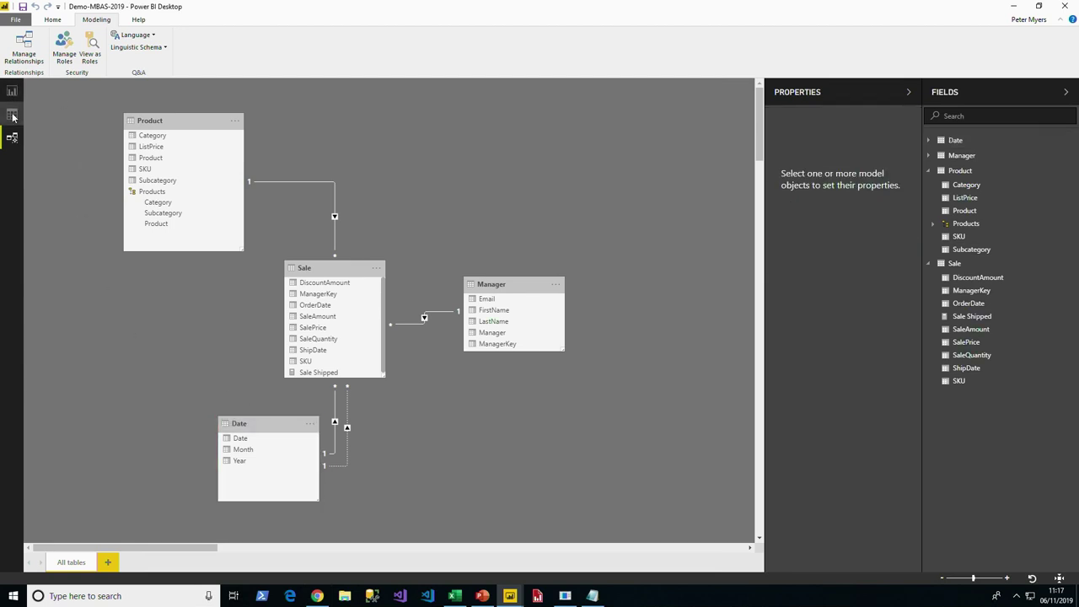
{"action": "left_click", "coordinate": [116, 55]}
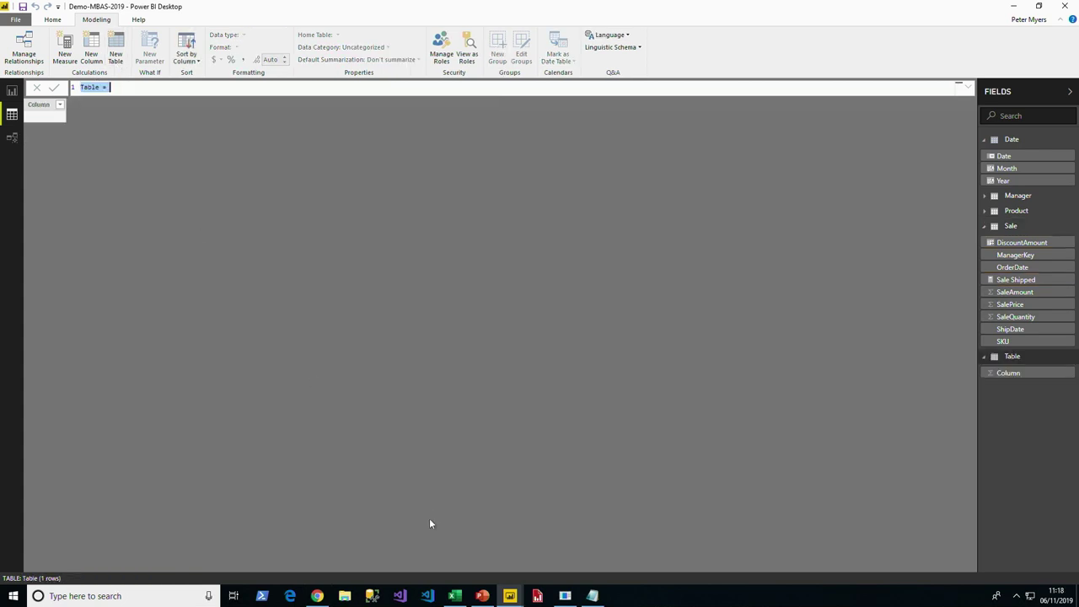
{"action": "type", "text": "Ship date"}
{"action": "key", "text": "BackSpace"}
{"action": "key", "text": "BackSpace"}
{"action": "type", "text": "at"}
{"action": "key", "text": "BackSpace"}
{"action": "key", "text": "BackSpace"}
{"action": "type", "text": "ate = 'Date'"}
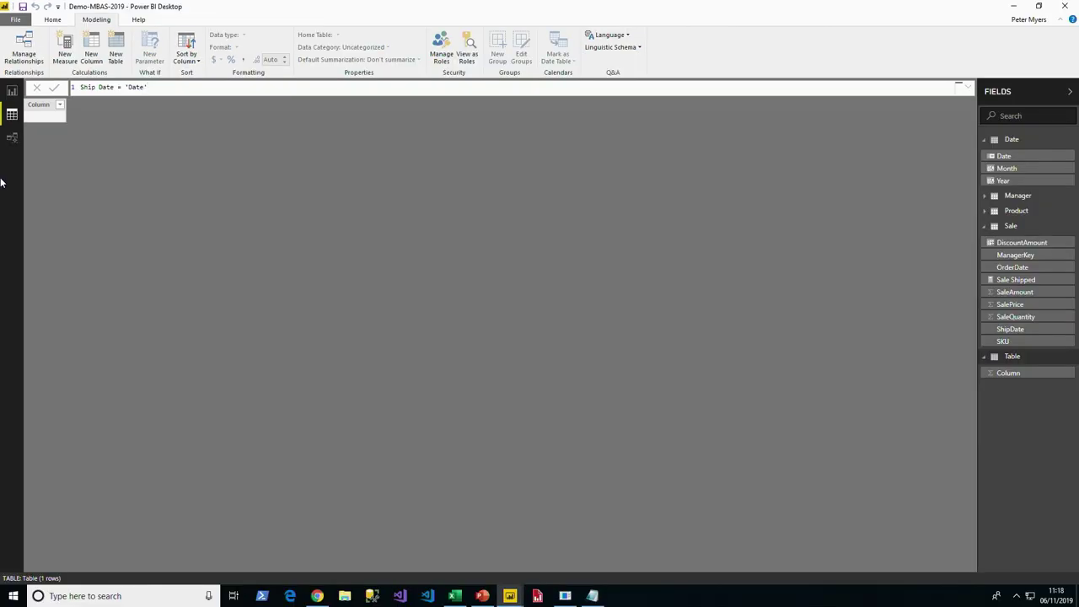
{"action": "key", "text": "Return"}
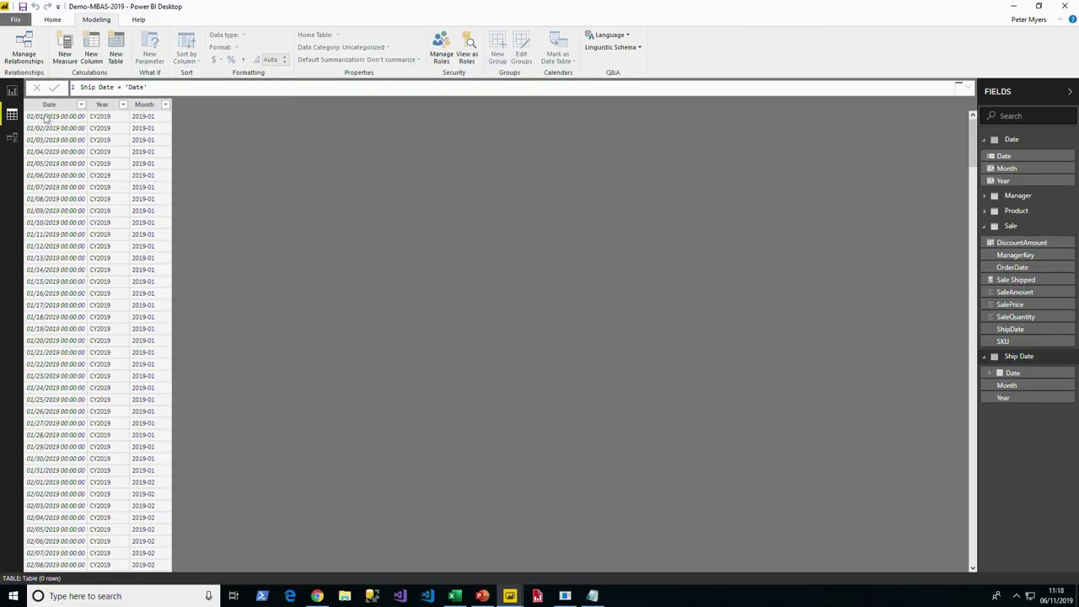
Rename the Ship Date table's Date, Year and Month columns to Ship Date, Ship Year and Ship Month.
{"action": "double_click", "coordinate": [49, 103]}
{"action": "type", "text": "Ship Date"}
{"action": "key", "text": "Return"}
{"action": "double_click", "coordinate": [100, 104]}
{"action": "type", "text": "Ship"}
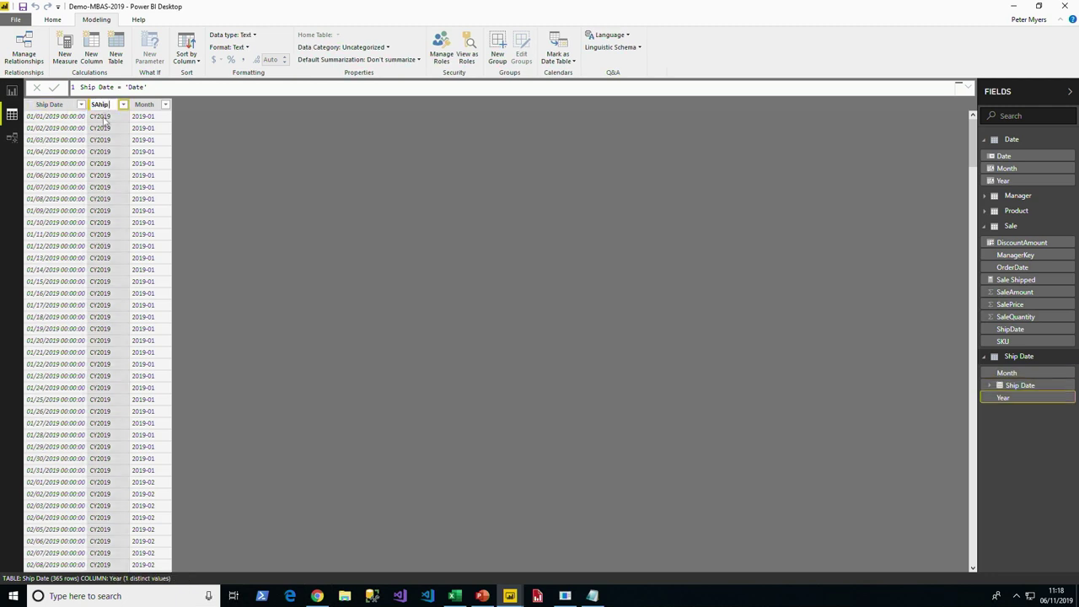
{"action": "type", "text": " Yea"}
{"action": "key", "text": "Escape"}
{"action": "key", "text": "Return"}
{"action": "double_click", "coordinate": [144, 104]}
{"action": "type", "text": "Ship Month"}
{"action": "key", "text": "Return"}
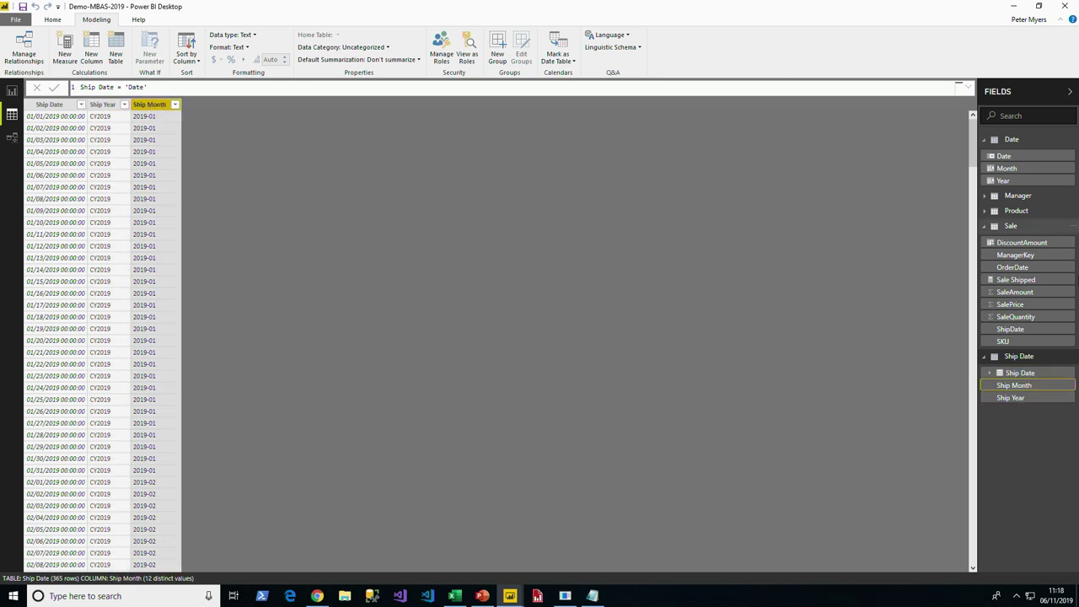
Mark the Ship Date table as a date table, using its Ship Date column as the date column.
{"action": "right_click", "coordinate": [1024, 358]}
{"action": "mouse_move", "coordinate": [1031, 471]}
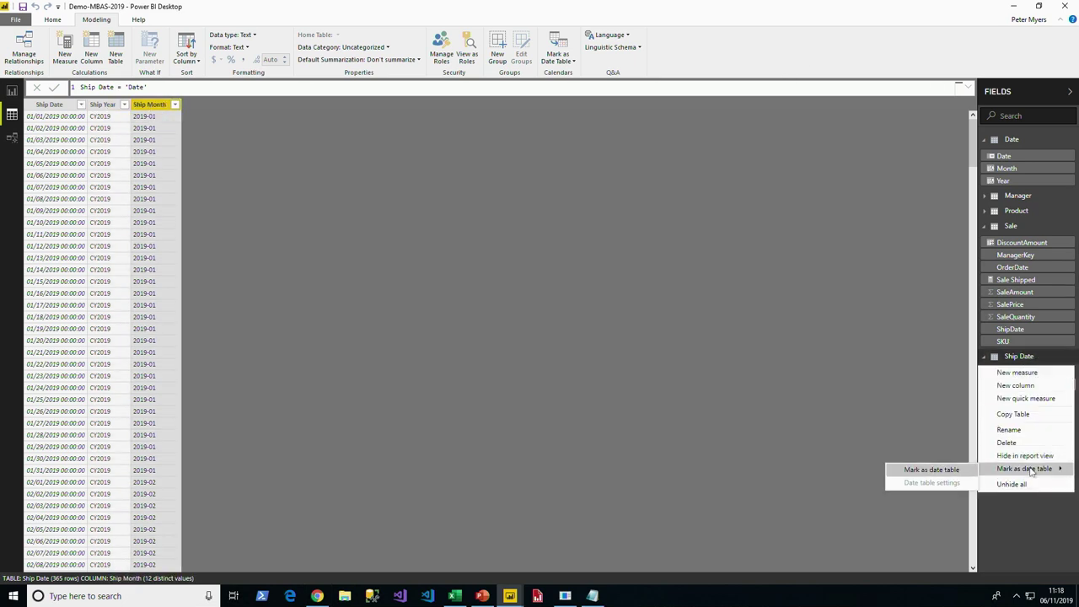
{"action": "left_click", "coordinate": [932, 470]}
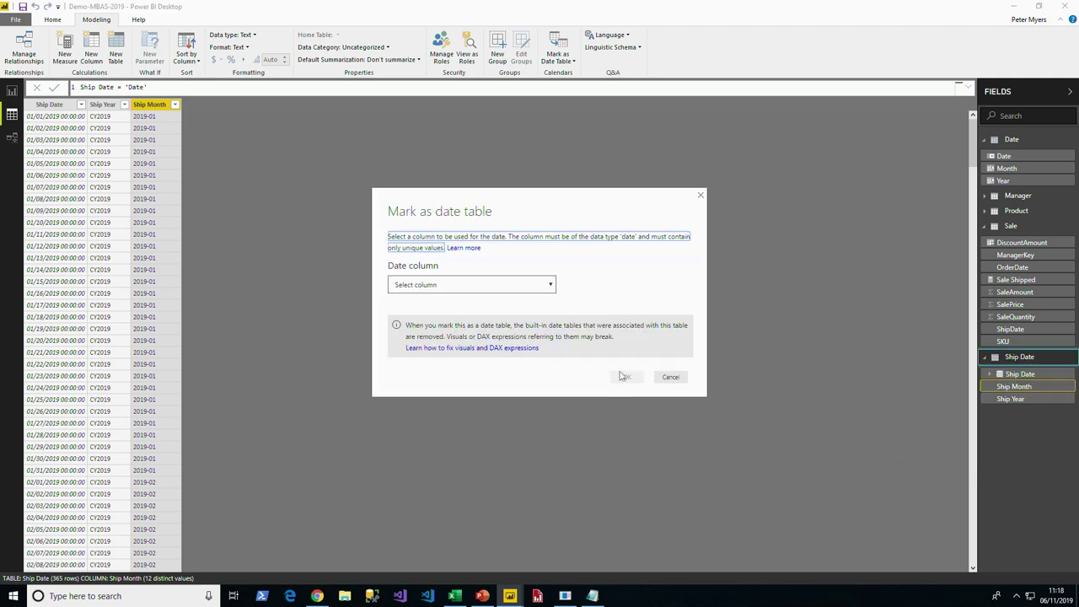
{"action": "left_click", "coordinate": [549, 287]}
{"action": "left_click", "coordinate": [447, 308]}
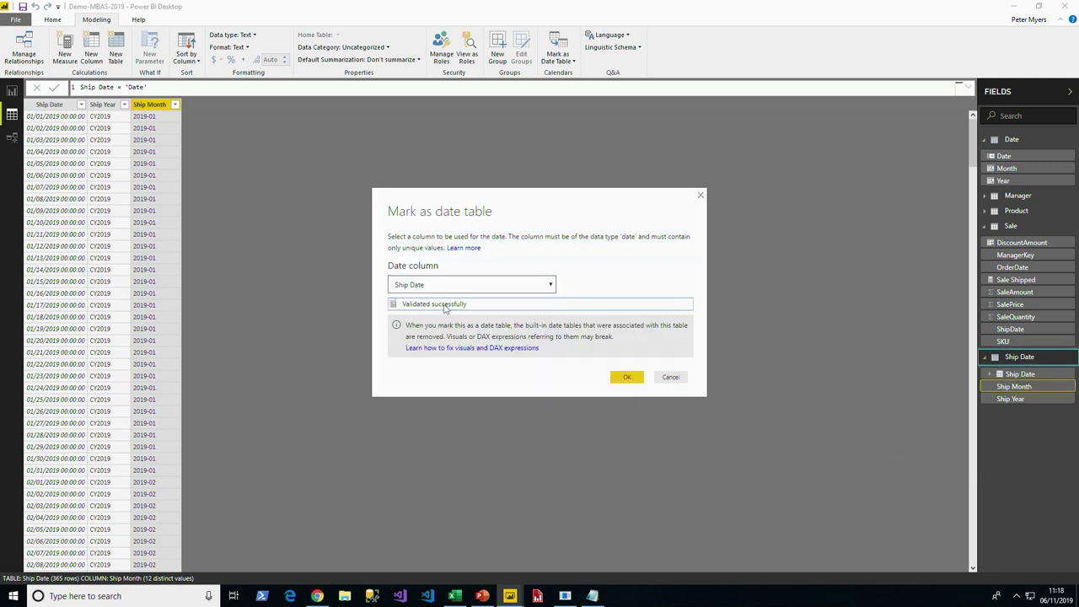
{"action": "left_click", "coordinate": [627, 377]}
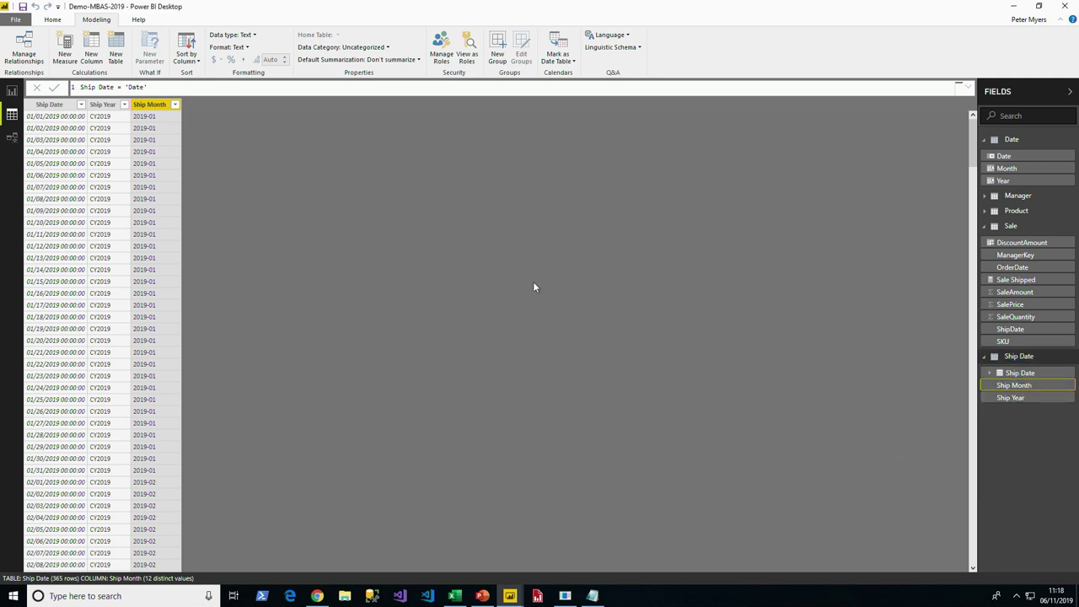
In the model view, place the Ship Date table beside the Date table and relate Sale's ShipDate column to its Ship Date column.
{"action": "left_click", "coordinate": [12, 137]}
{"action": "left_click_drag", "start_coordinate": [686, 109], "coordinate": [409, 430]}
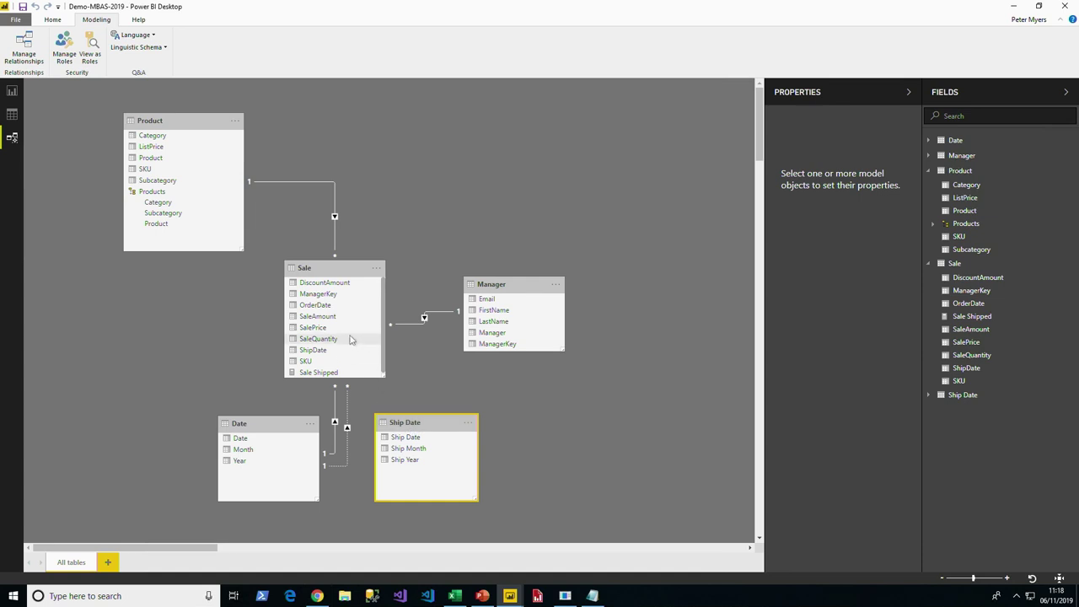
{"action": "left_click", "coordinate": [333, 350]}
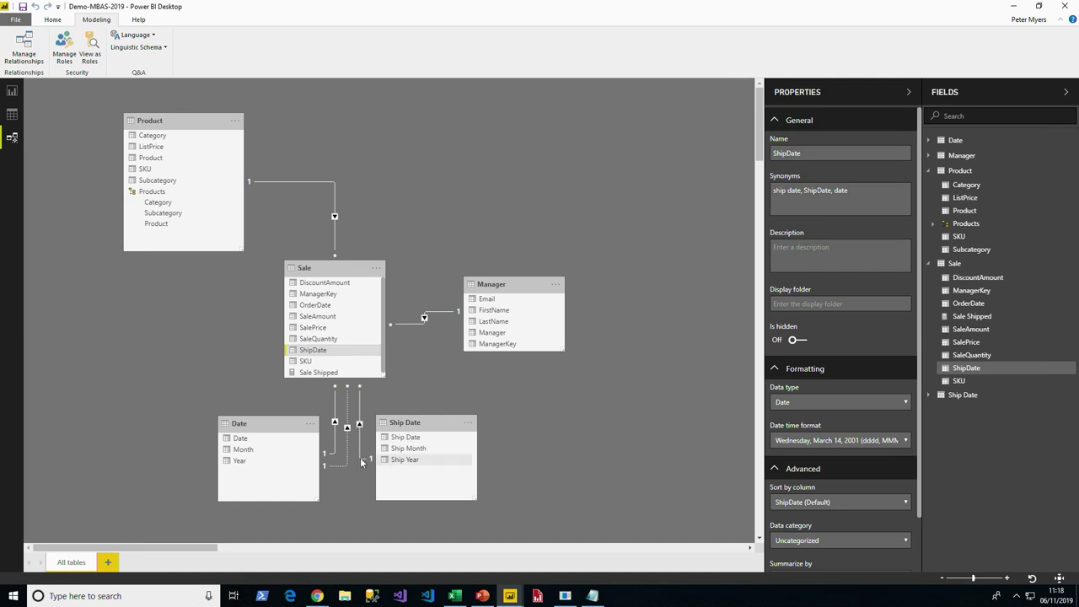
In the report view, narrow the monthly sales table and add a stacked column chart of SaleAmount by Month with Ship Month as legend.
{"action": "left_click", "coordinate": [12, 90]}
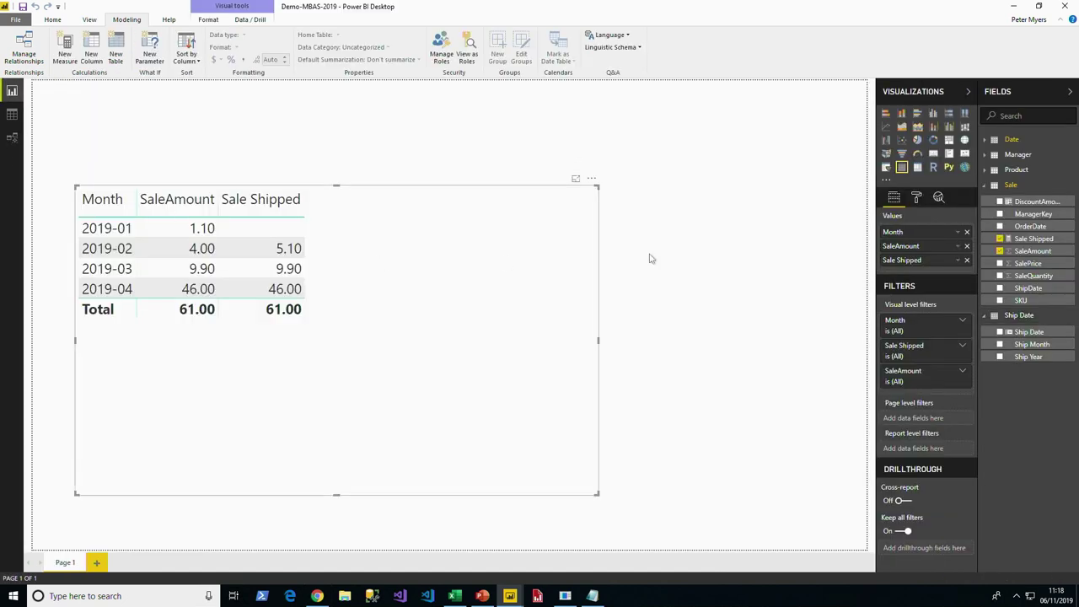
{"action": "left_click_drag", "start_coordinate": [598, 341], "coordinate": [452, 357]}
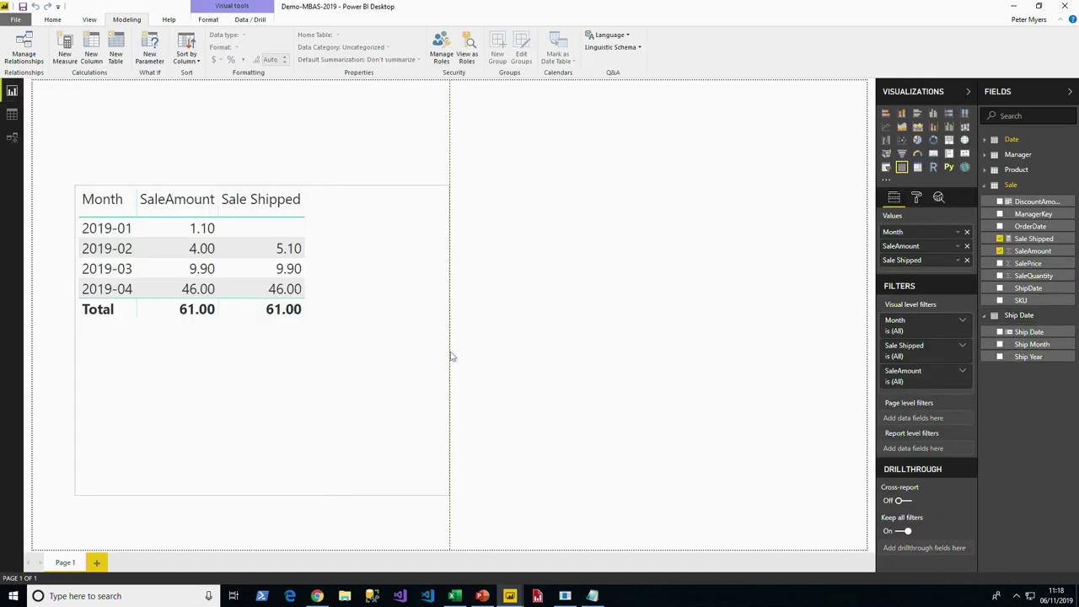
{"action": "left_click", "coordinate": [559, 318]}
{"action": "left_click", "coordinate": [901, 114]}
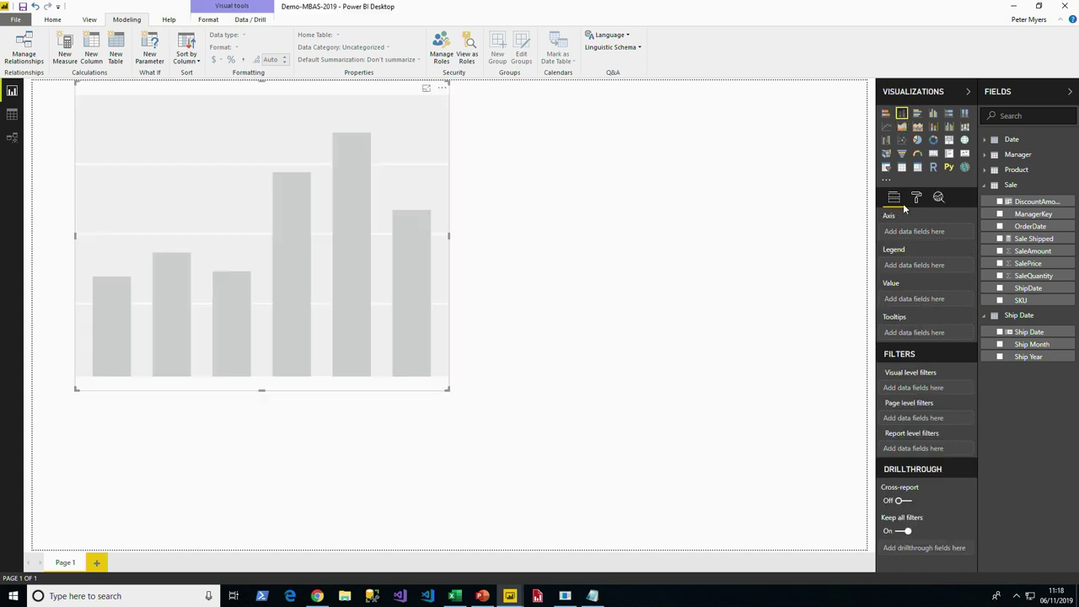
{"action": "left_click", "coordinate": [1011, 139]}
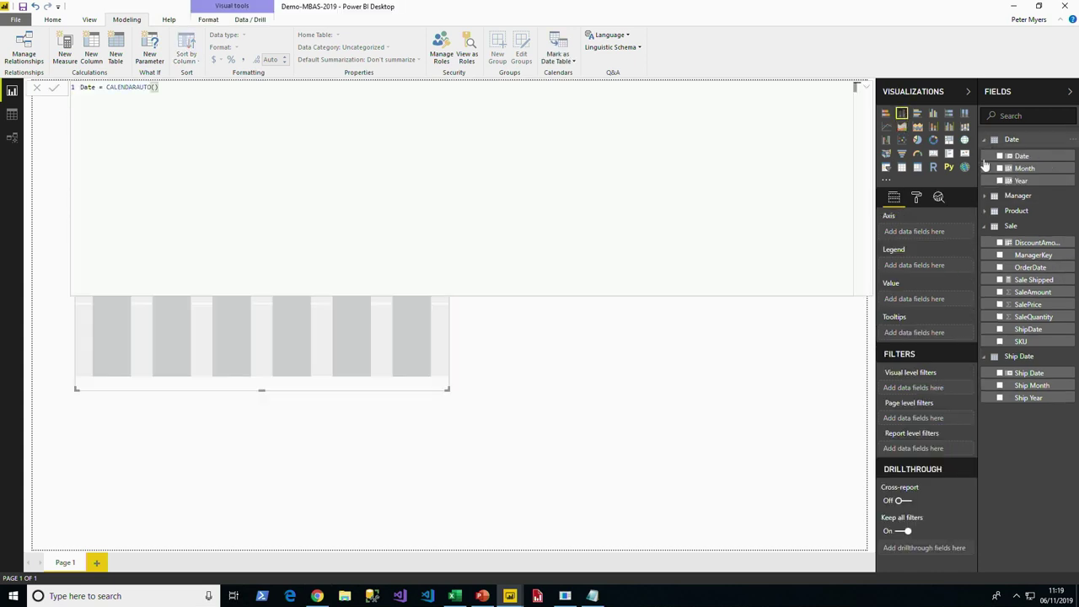
{"action": "left_click", "coordinate": [1000, 168]}
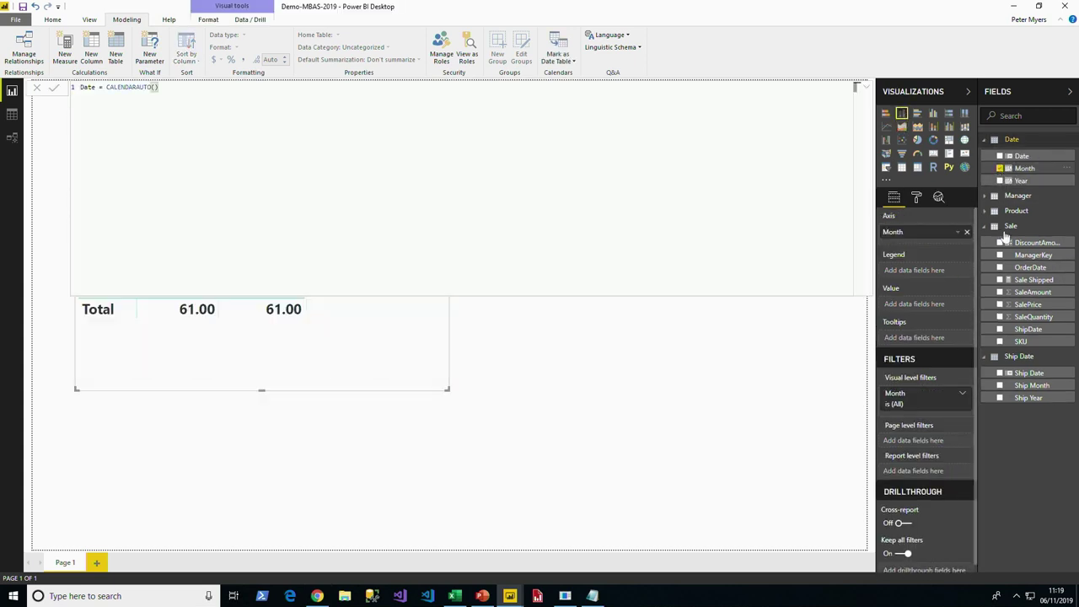
{"action": "left_click", "coordinate": [1001, 386]}
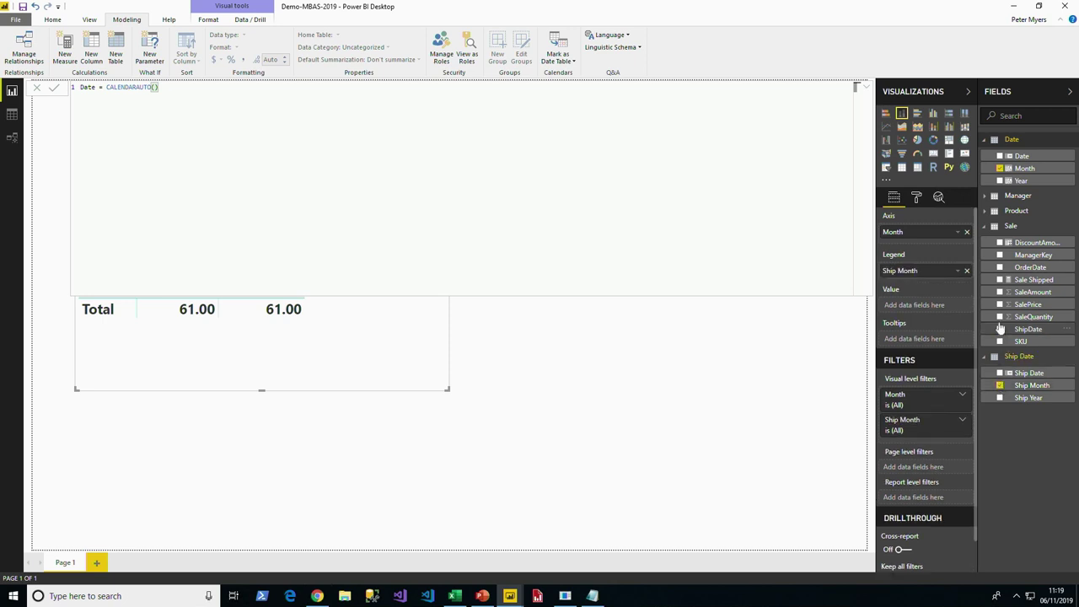
{"action": "left_click", "coordinate": [1001, 292]}
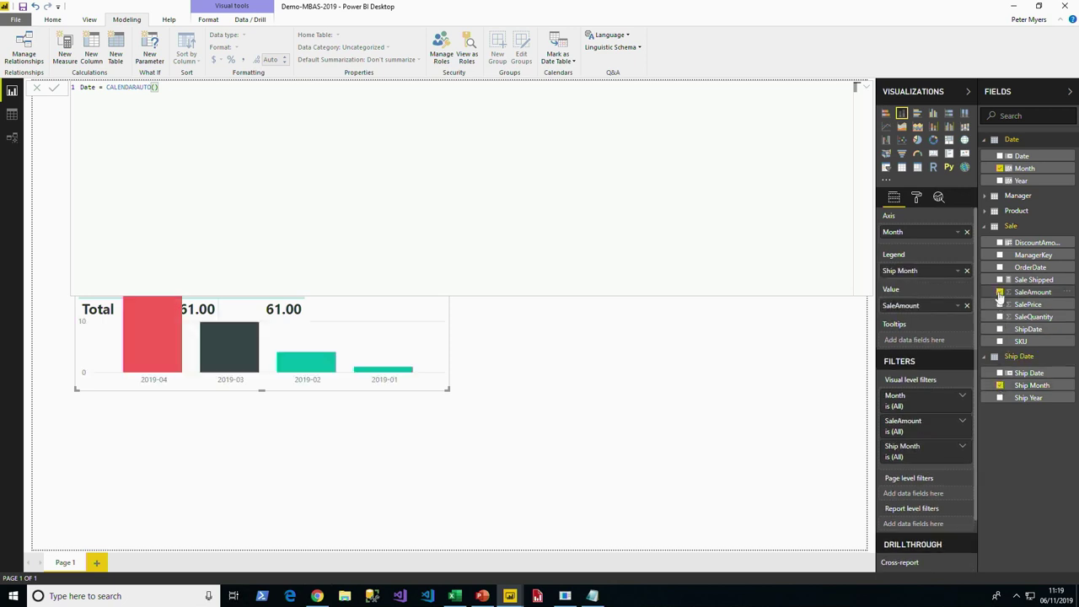
Collapse the formula bar, move the column chart to the empty space beside the sales table and clear the selection.
{"action": "left_click", "coordinate": [382, 381]}
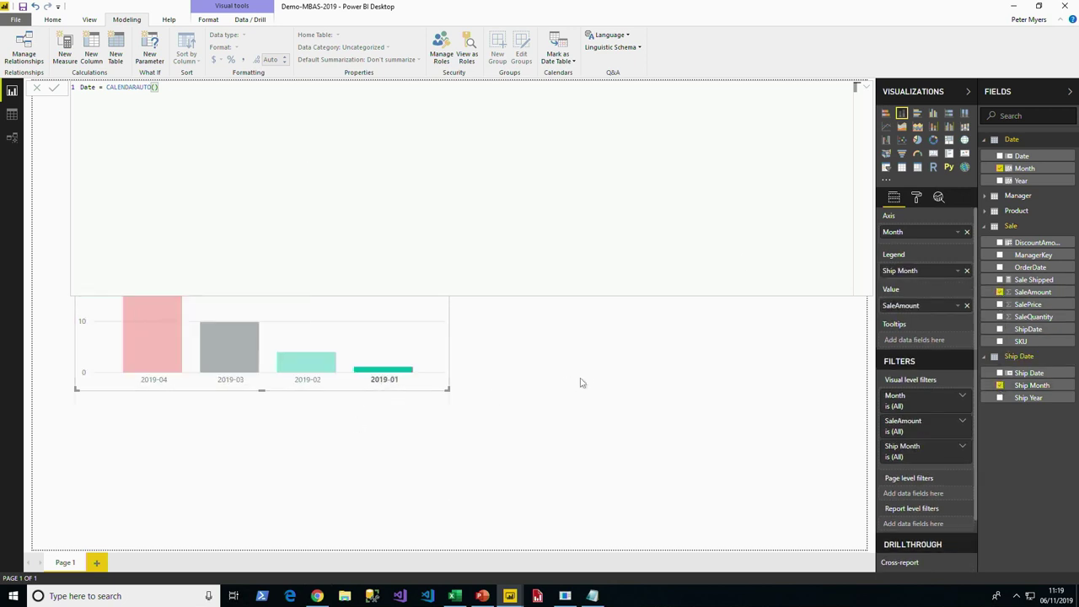
{"action": "left_click", "coordinate": [868, 88]}
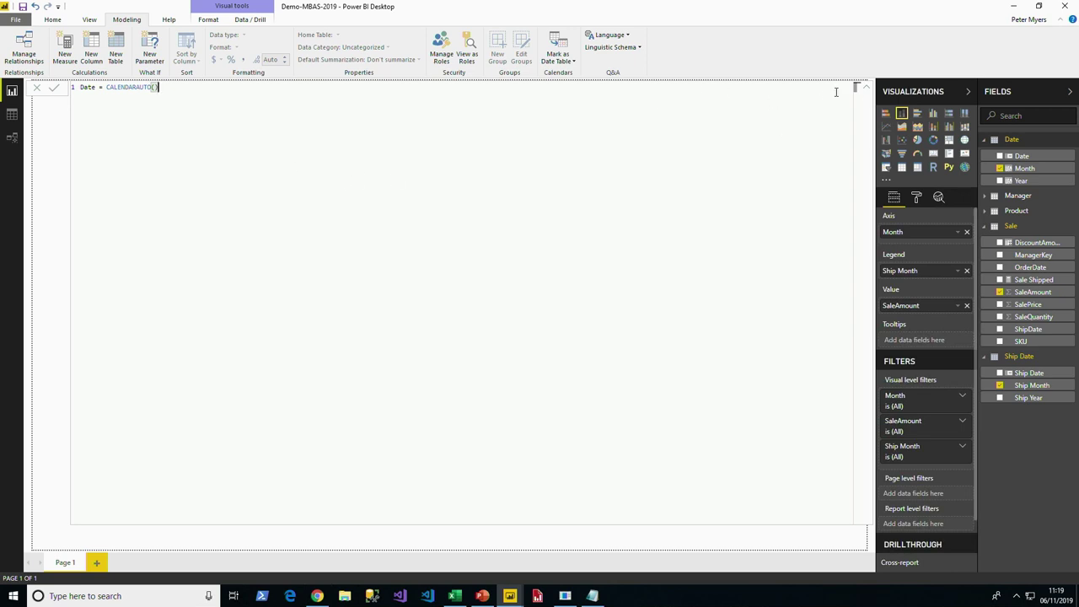
{"action": "left_click", "coordinate": [864, 88]}
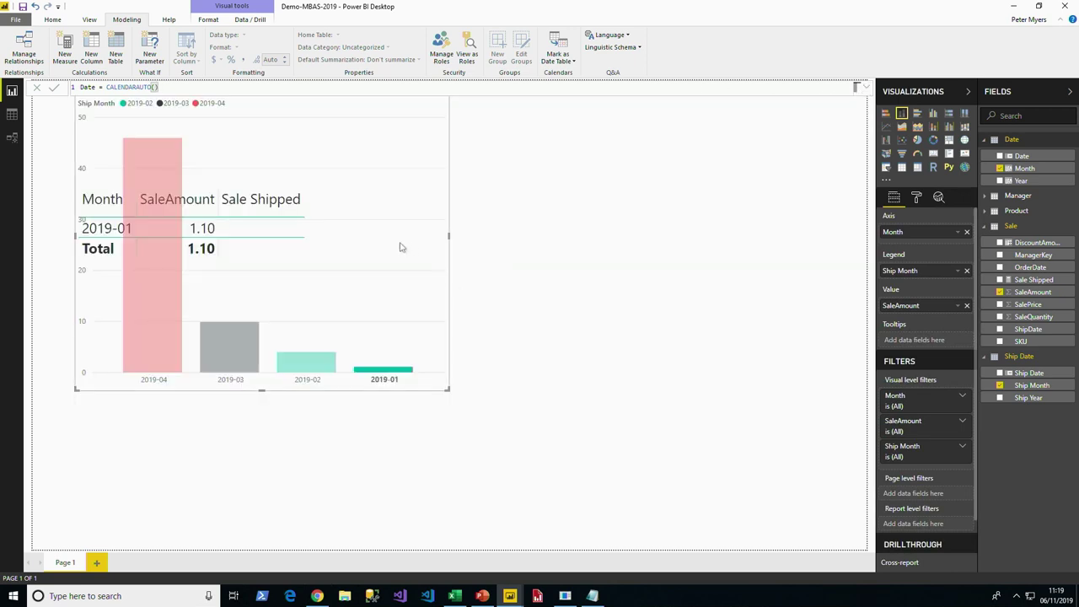
{"action": "left_click", "coordinate": [421, 371]}
{"action": "left_click_drag", "start_coordinate": [414, 390], "coordinate": [742, 465]}
{"action": "left_click", "coordinate": [742, 465]}
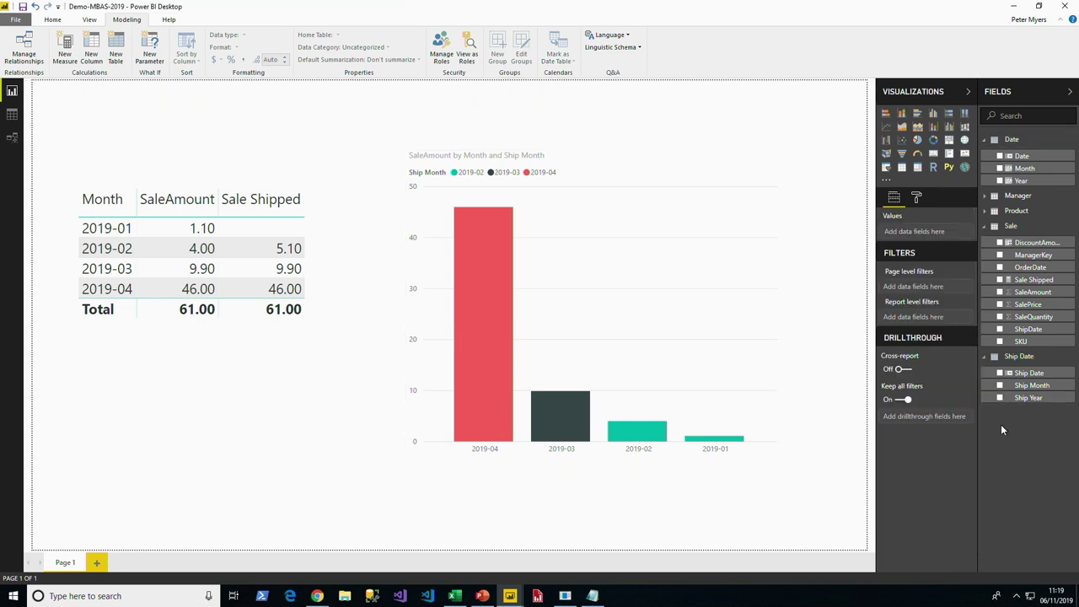
Sort the column chart by Month in ascending order.
{"action": "left_click", "coordinate": [773, 158]}
{"action": "mouse_move", "coordinate": [807, 249]}
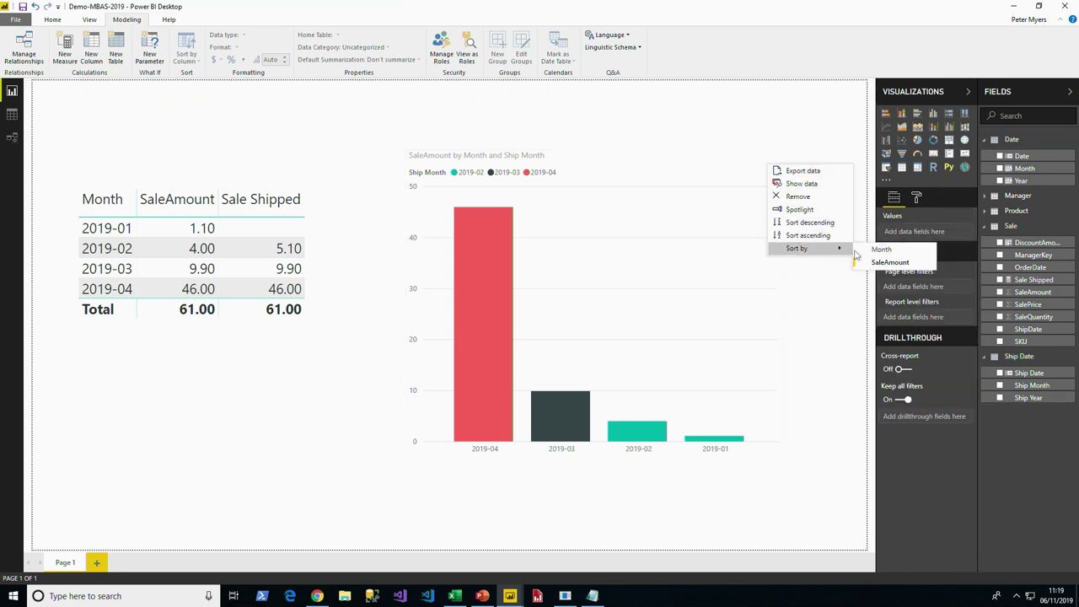
{"action": "left_click", "coordinate": [864, 250]}
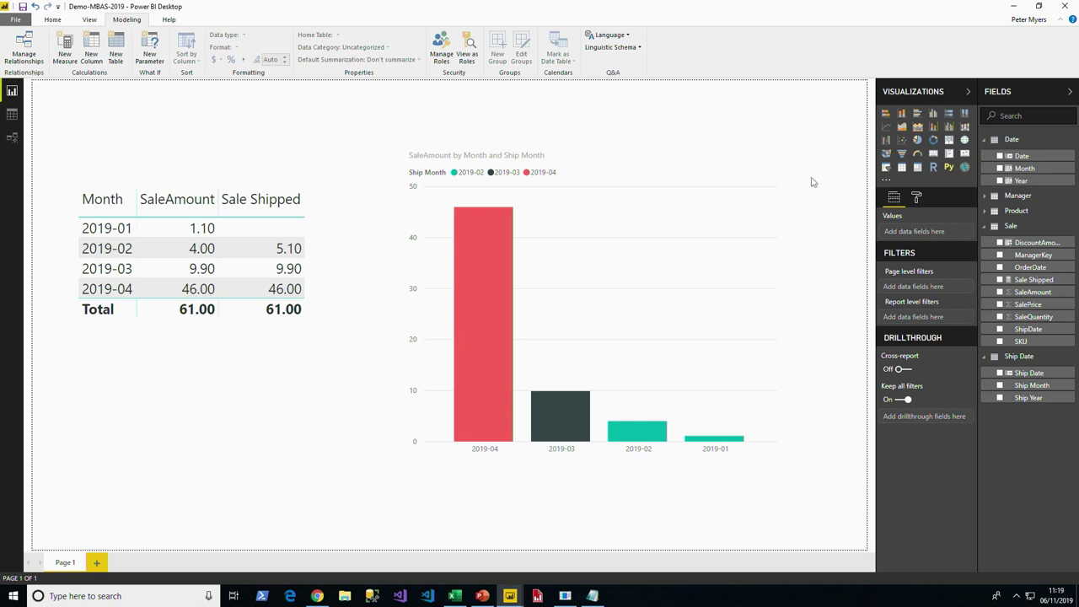
{"action": "left_click", "coordinate": [773, 158]}
{"action": "mouse_move", "coordinate": [797, 250]}
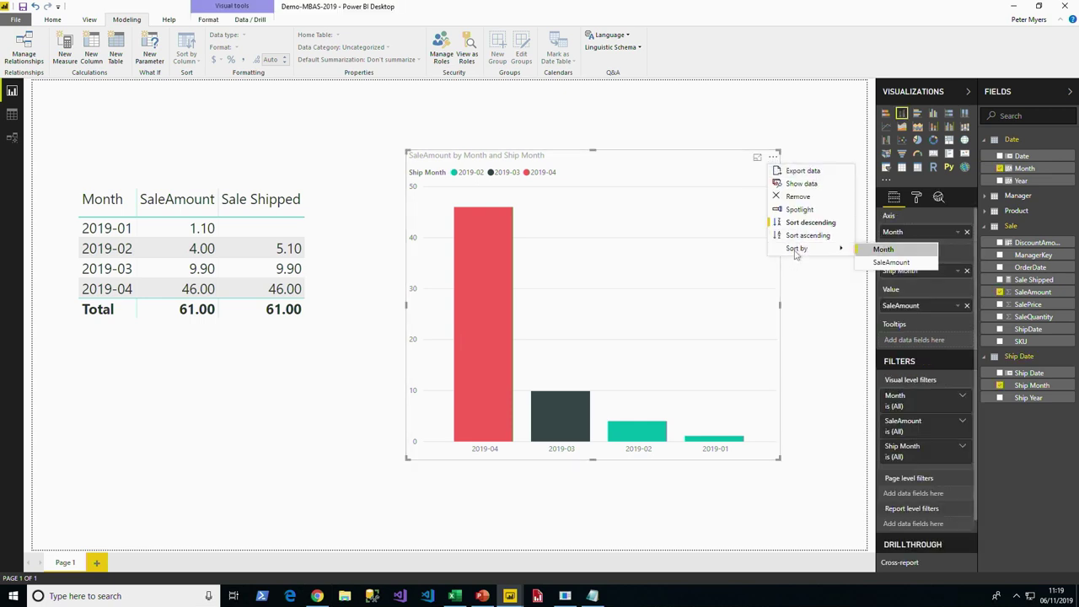
{"action": "left_click", "coordinate": [796, 236]}
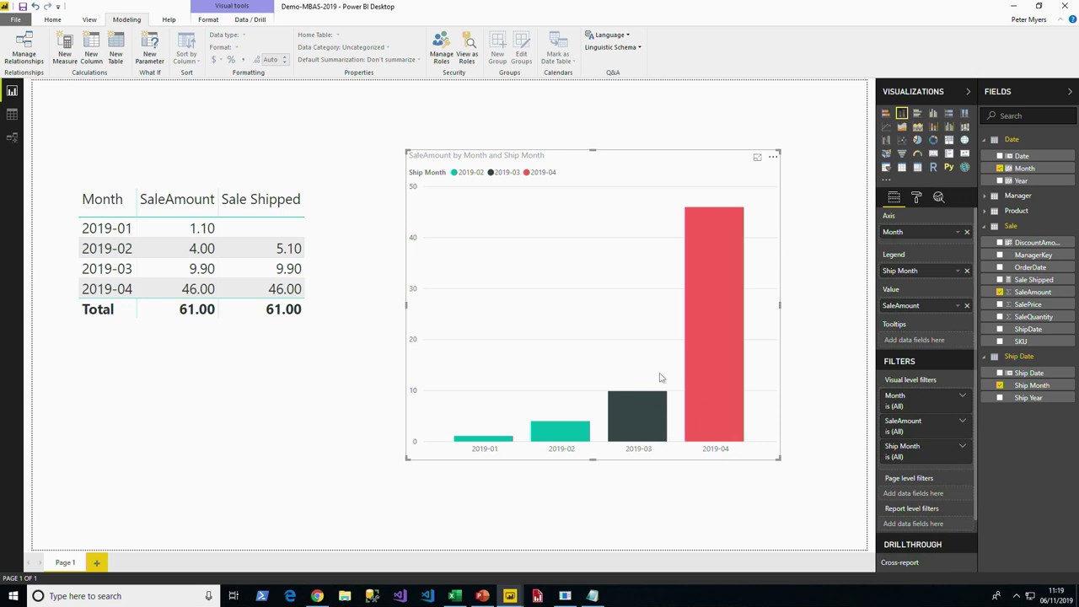
Switch to the Sale.xlsx workbook in Excel, duplicate the last sale row into row 7 and set its ShipDate to 5/5.
{"action": "left_click", "coordinate": [456, 596]}
{"action": "left_click_drag", "start_coordinate": [101, 269], "coordinate": [856, 280]}
{"action": "key", "text": "ctrl+d"}
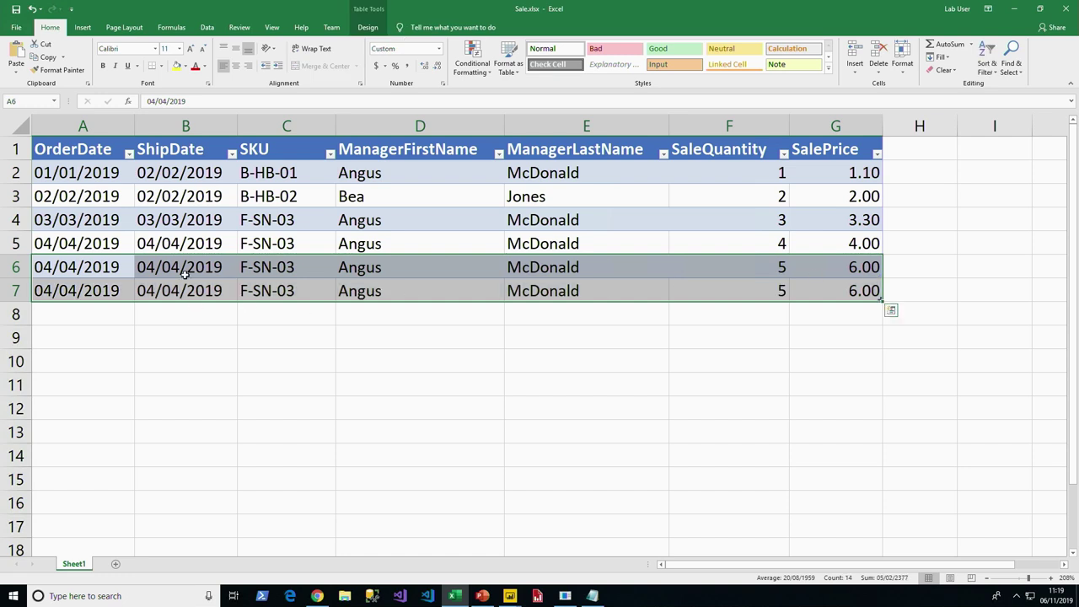
{"action": "left_click", "coordinate": [99, 290]}
{"action": "left_click", "coordinate": [152, 292]}
{"action": "type", "text": "5/5"}
{"action": "key", "text": "Return"}
Duplicate row 7 of the sales table into row 8 and set the new row's ShipDate to 6/6.
{"action": "left_click_drag", "start_coordinate": [80, 287], "coordinate": [824, 320]}
{"action": "key", "text": "ctrl+d"}
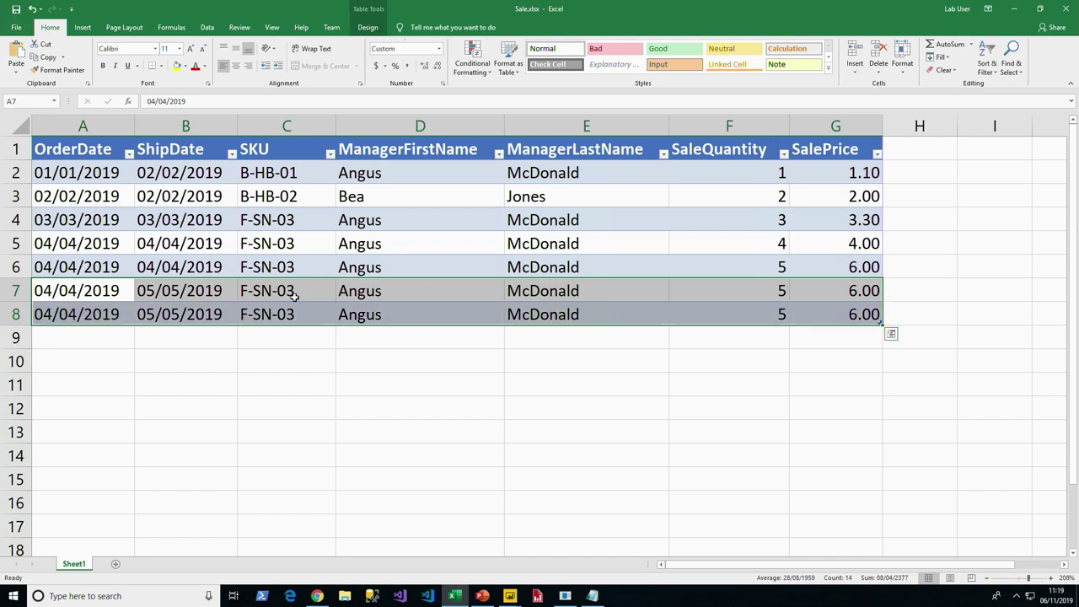
{"action": "left_click", "coordinate": [201, 308]}
{"action": "type", "text": "6/"}
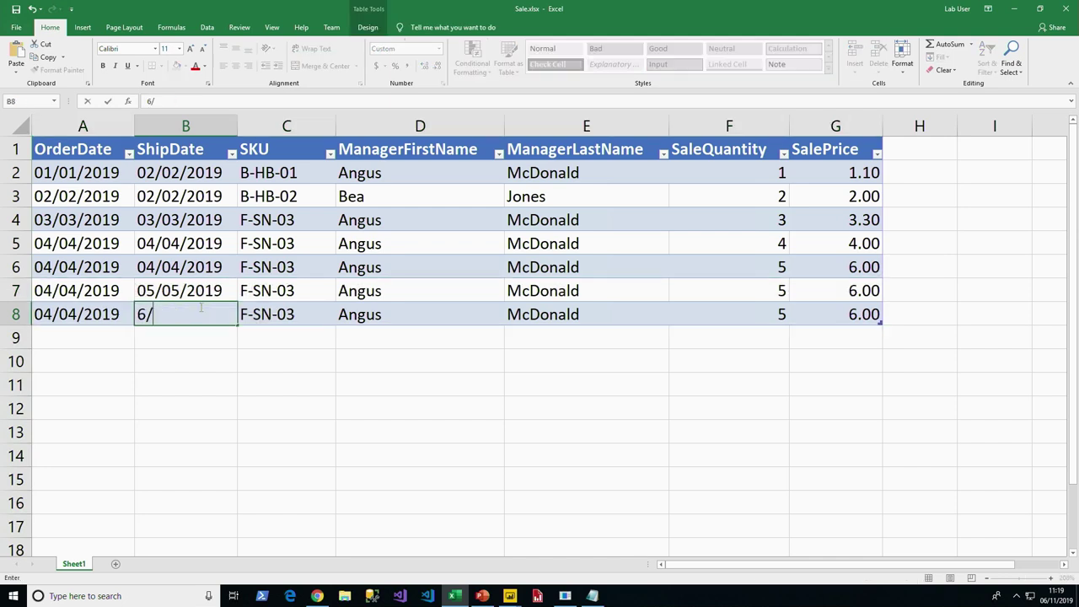
{"action": "type", "text": "6"}
{"action": "key", "text": "Return"}
Switch back to Power BI Desktop and refresh the data of the Sale table.
{"action": "key", "text": "alt+Tab"}
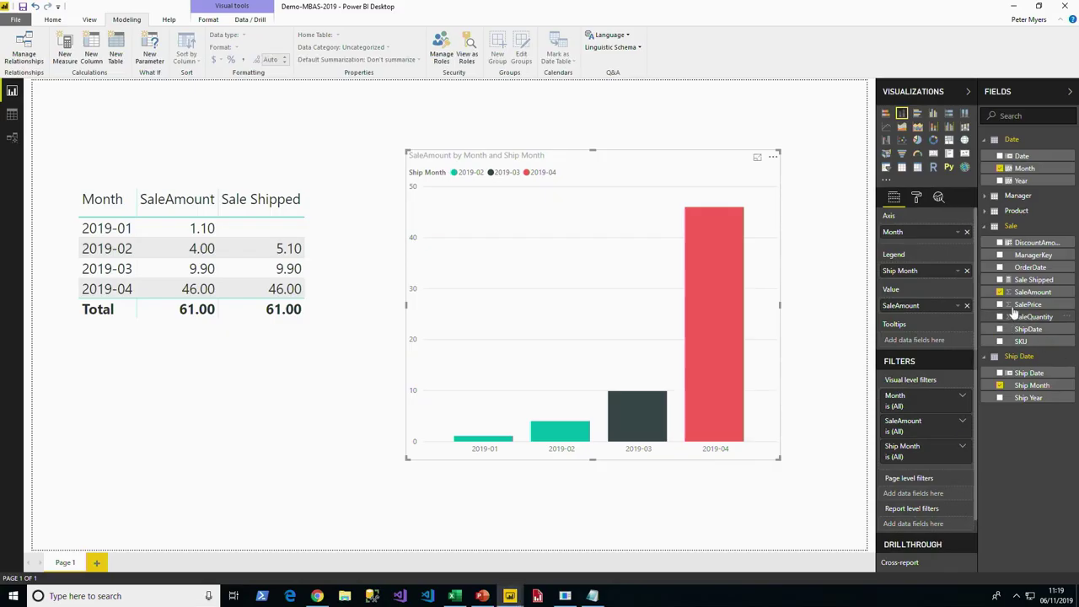
{"action": "right_click", "coordinate": [1014, 226]}
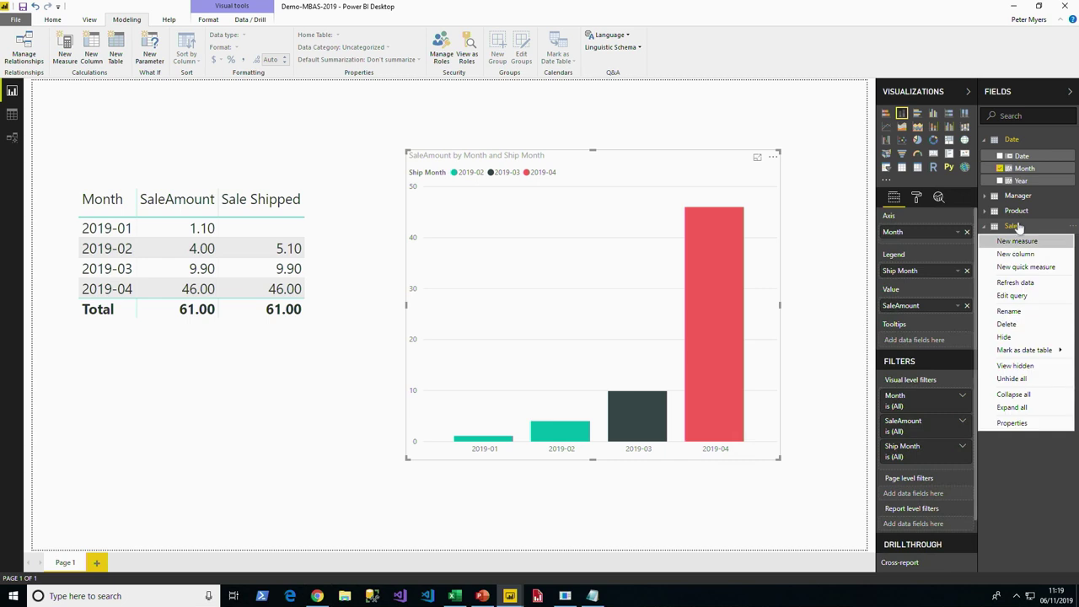
{"action": "left_click", "coordinate": [1030, 284]}
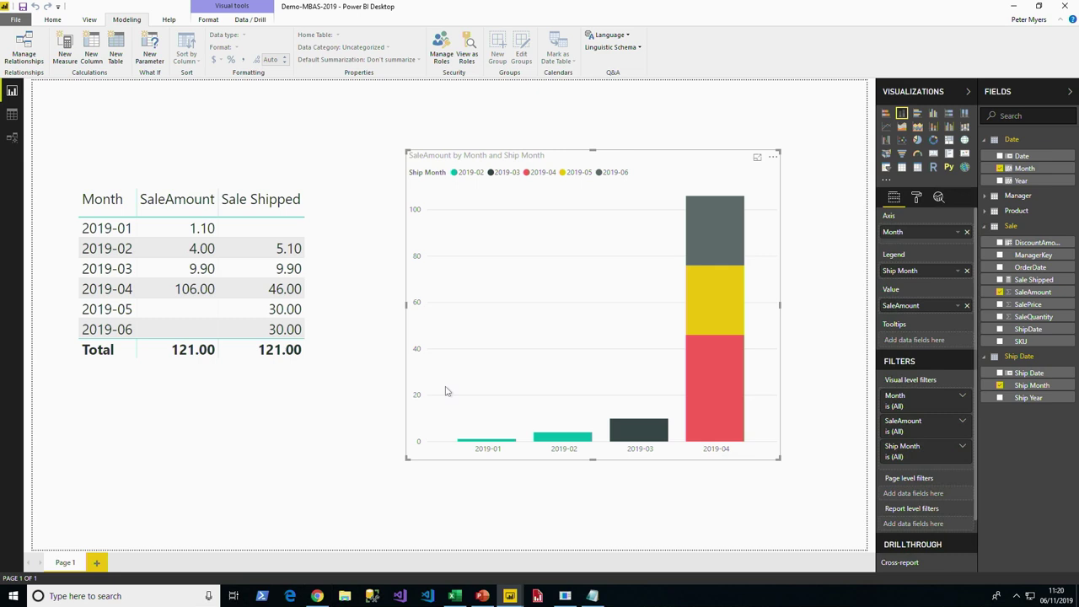
In the model view, move the Sale table up and enlarge it so that all its fields fit.
{"action": "left_click", "coordinate": [11, 136]}
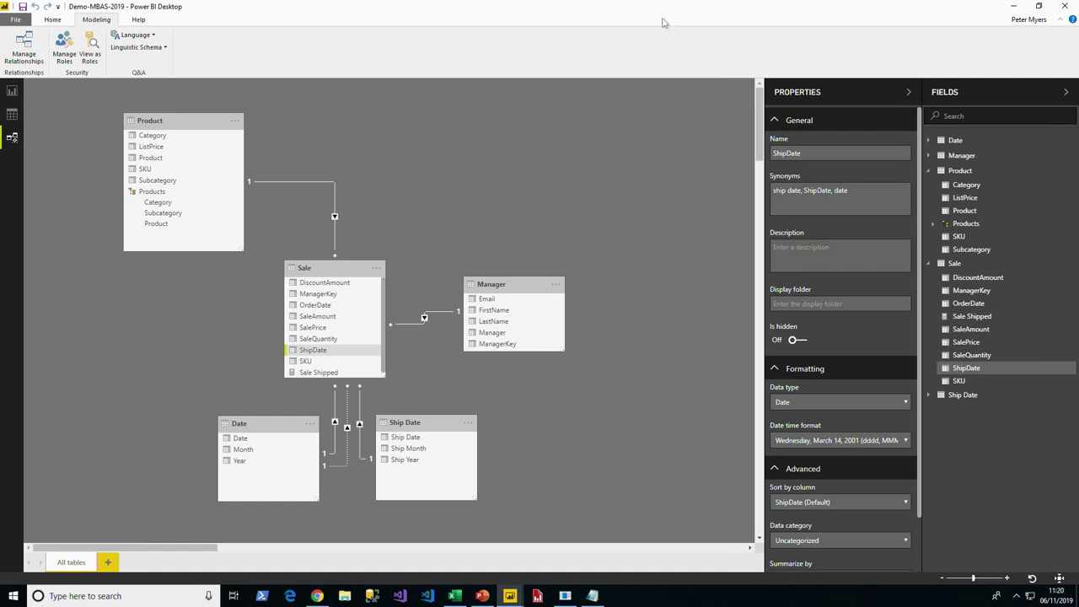
{"action": "left_click_drag", "start_coordinate": [359, 270], "coordinate": [373, 233]}
{"action": "left_click_drag", "start_coordinate": [397, 337], "coordinate": [403, 356]}
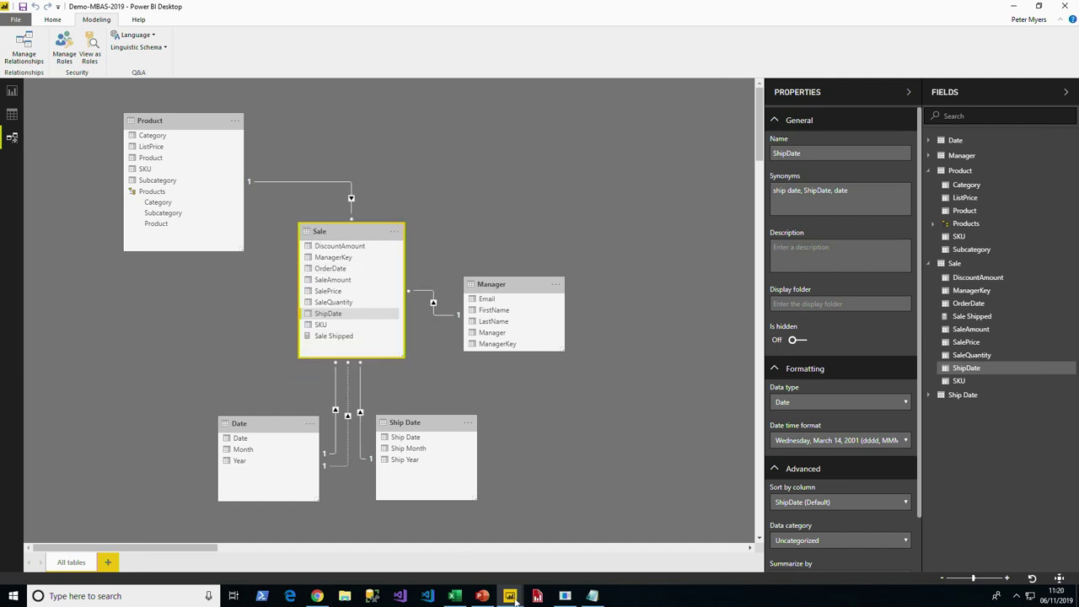
In the Power Query Editor, import SaleTarget.csv as a new query and compare its Month values in the Promoted Headers and Changed Type steps.
{"action": "mouse_move", "coordinate": [569, 584]}
{"action": "left_click", "coordinate": [570, 563]}
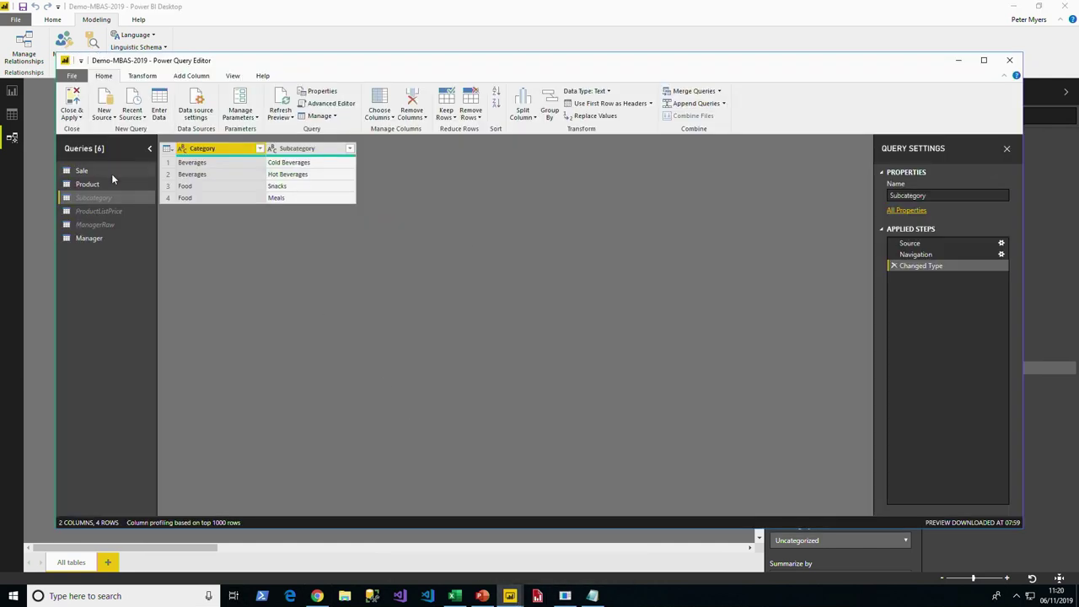
{"action": "left_click", "coordinate": [103, 116]}
{"action": "left_click", "coordinate": [133, 222]}
{"action": "double_click", "coordinate": [191, 153]}
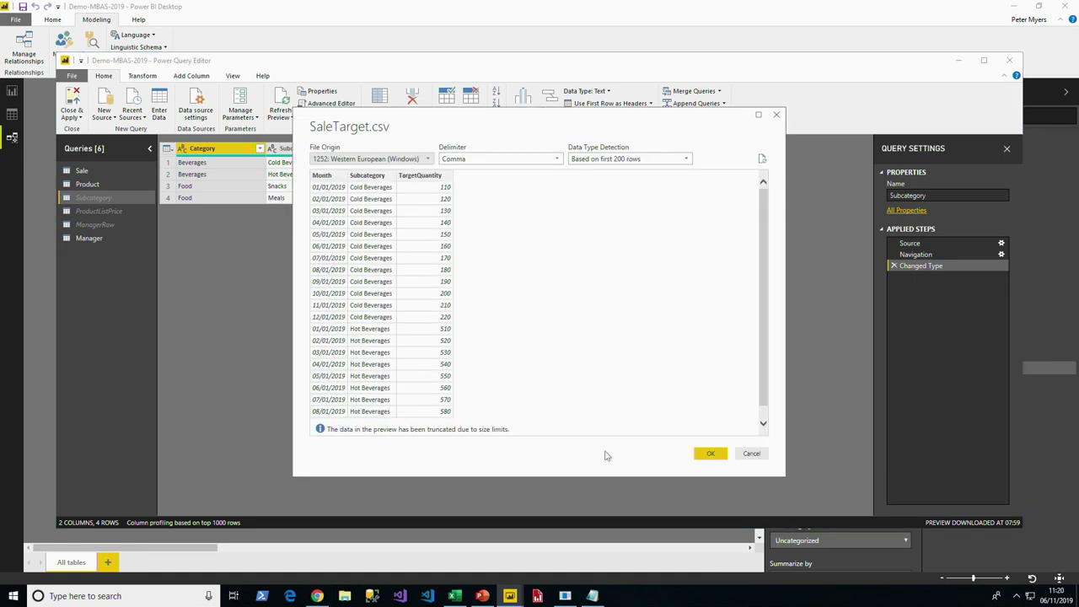
{"action": "left_click", "coordinate": [711, 455]}
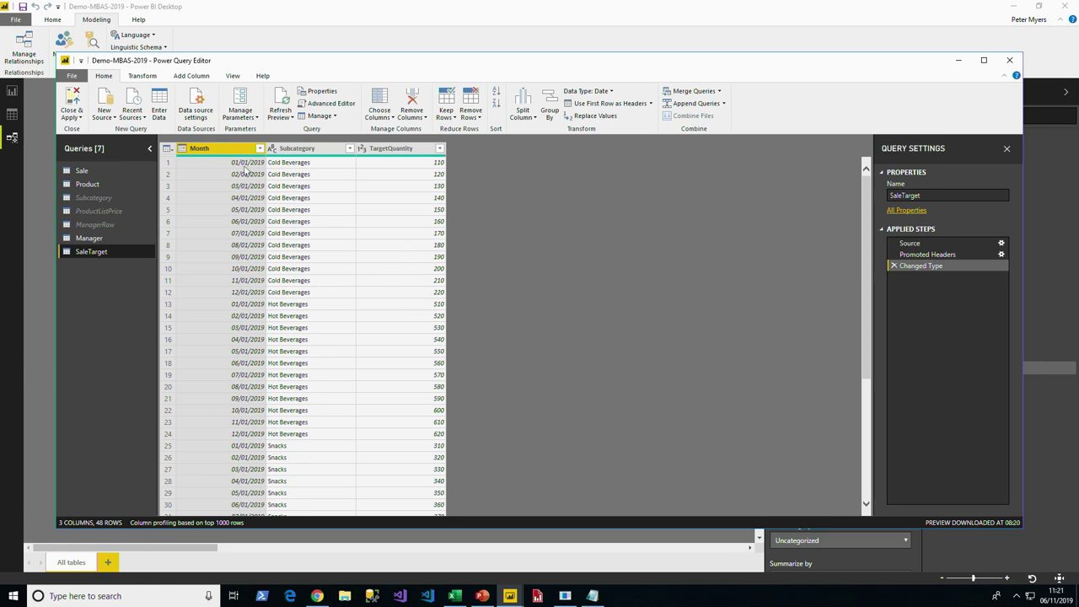
{"action": "left_click", "coordinate": [945, 254]}
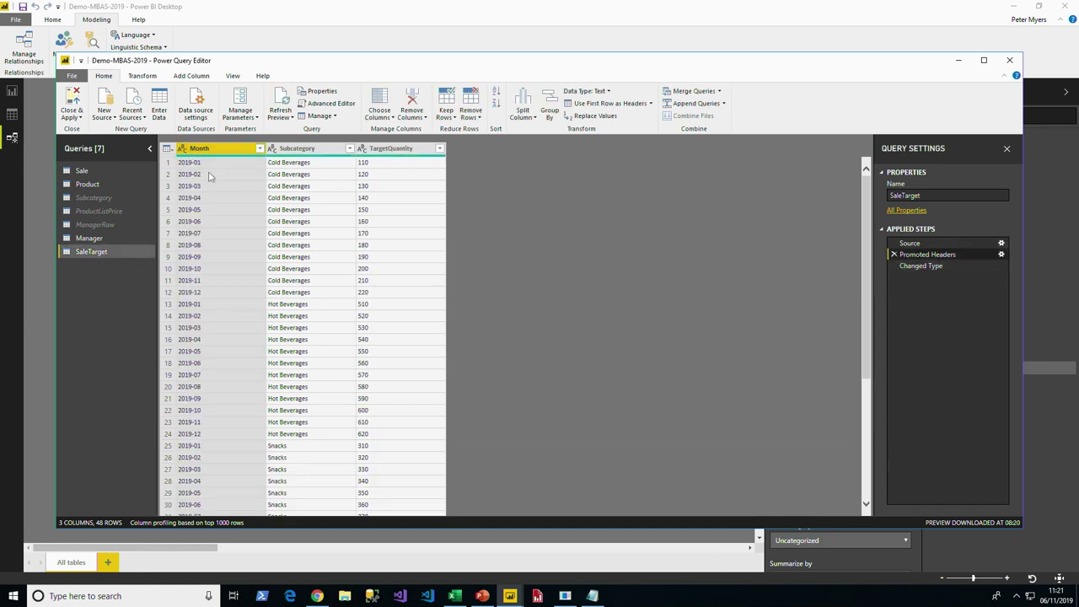
{"action": "left_click", "coordinate": [923, 266]}
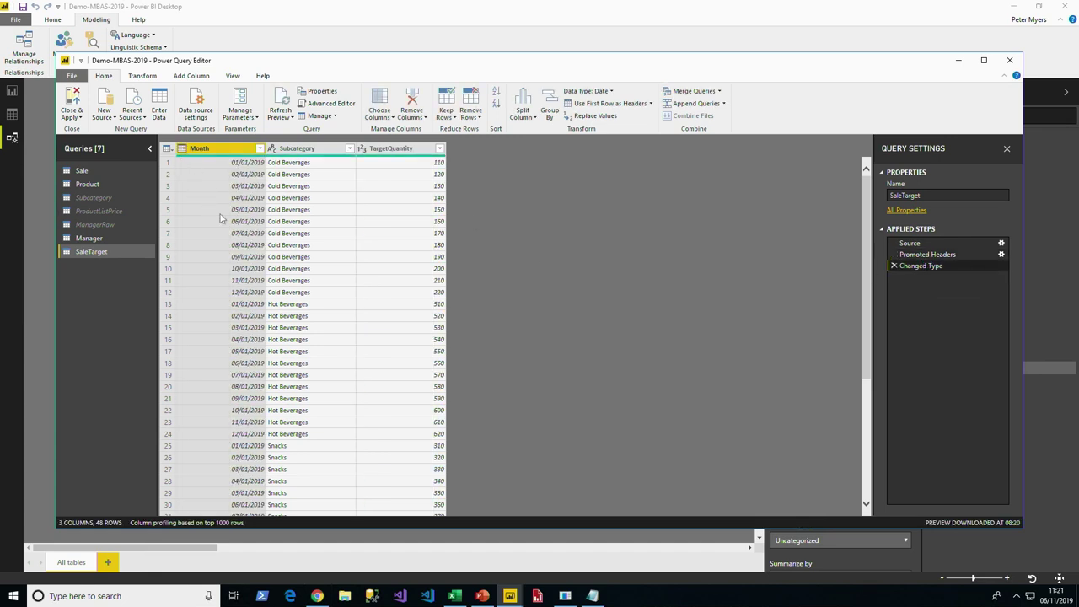
{"action": "left_click", "coordinate": [311, 163]}
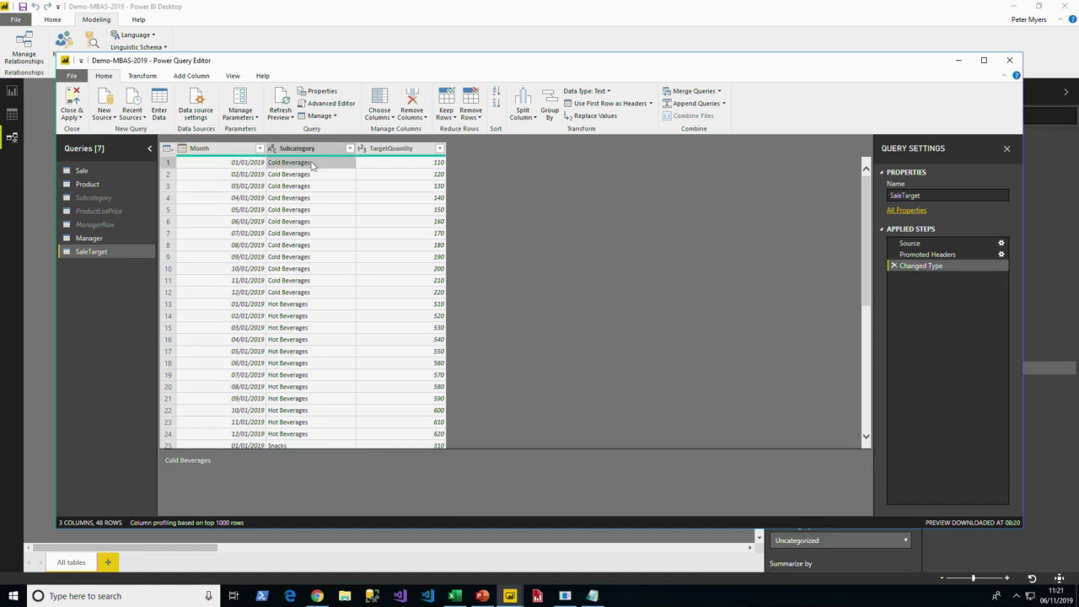
Apply the pending query changes to the model and place the SaleTarget table between the Product and Date tables in the diagram.
{"action": "left_click", "coordinate": [71, 118]}
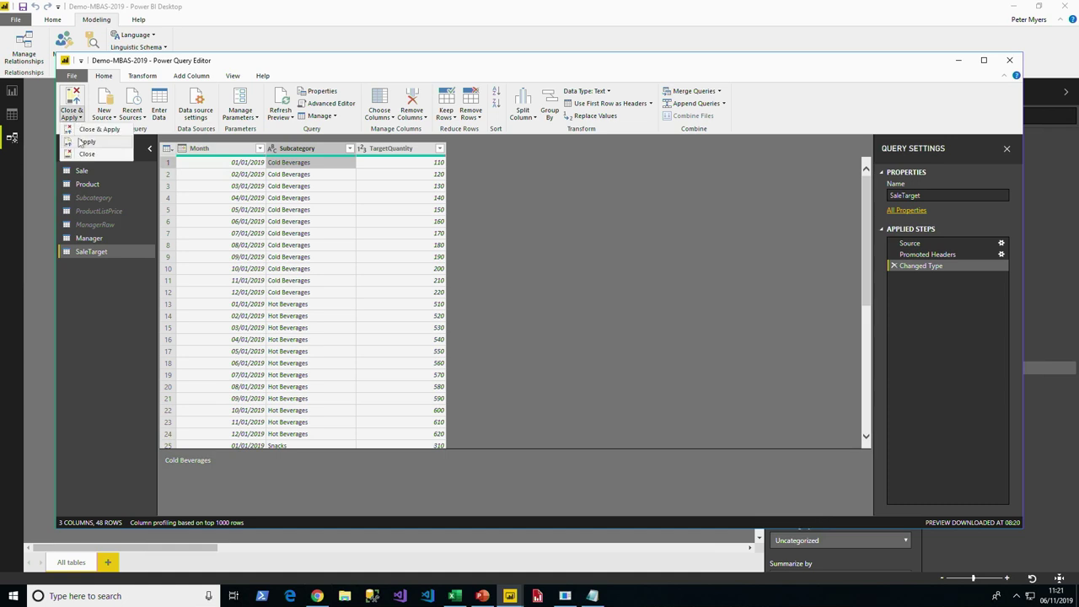
{"action": "left_click", "coordinate": [84, 142]}
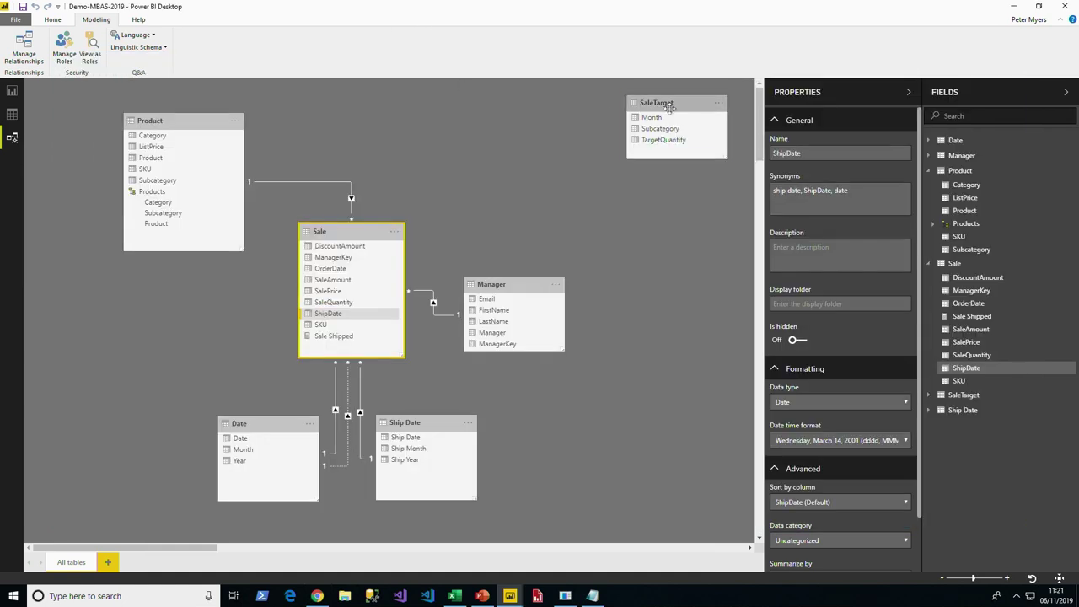
{"action": "left_click_drag", "start_coordinate": [641, 115], "coordinate": [177, 313]}
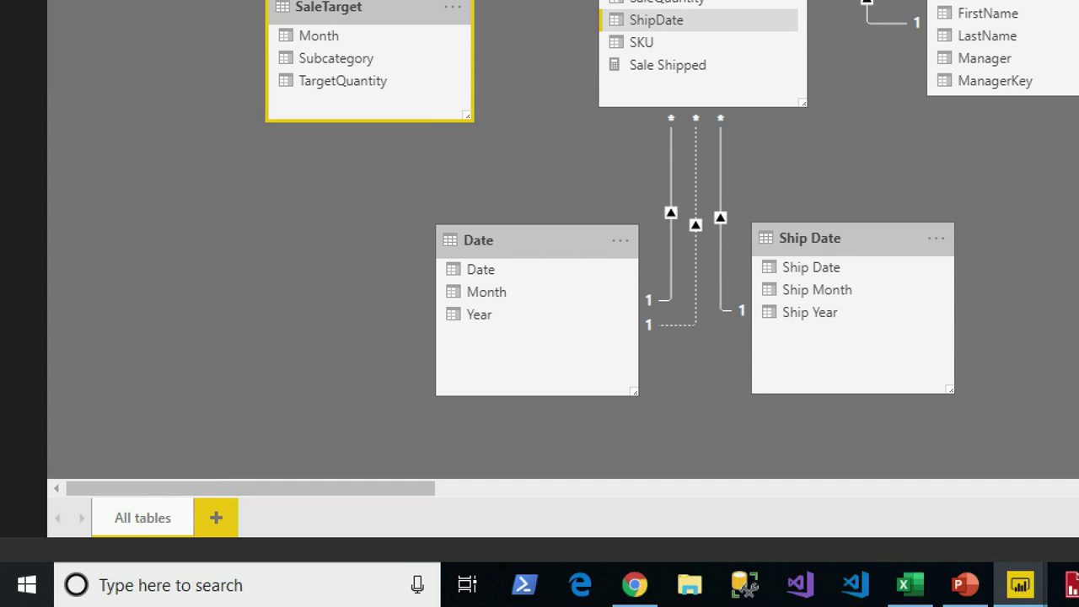
{"action": "mouse_move", "coordinate": [72, 469]}
{"action": "left_mouse_down"}
{"action": "mouse_move", "coordinate": [135, 545]}
{"action": "mouse_move", "coordinate": [318, 560]}
{"action": "left_mouse_up"}
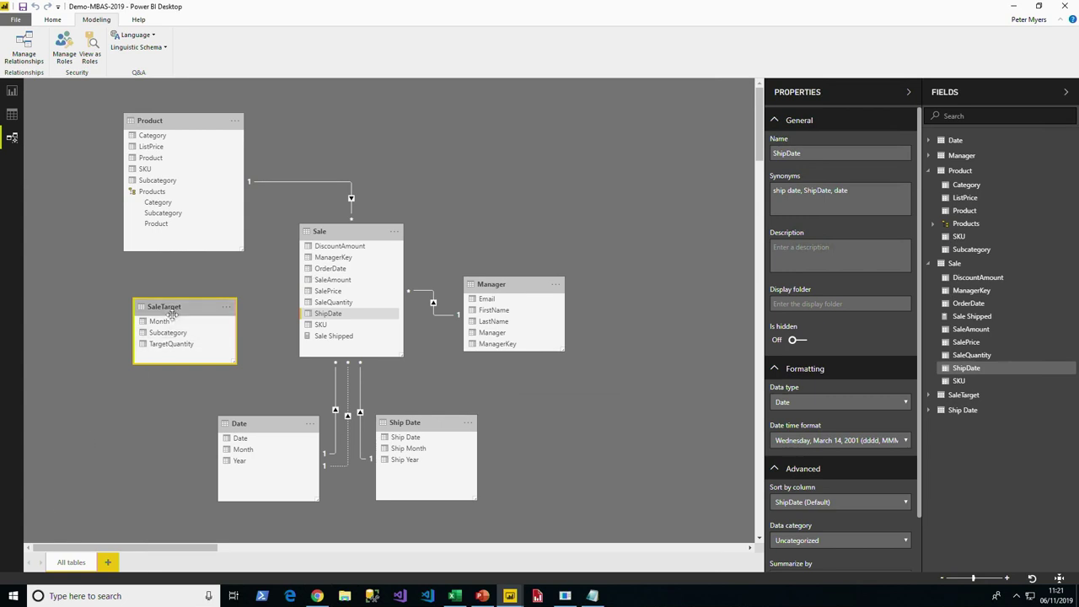
Create a relationship from the Date column of the Date table to the Month column of SaleTarget.
{"action": "left_click", "coordinate": [243, 440]}
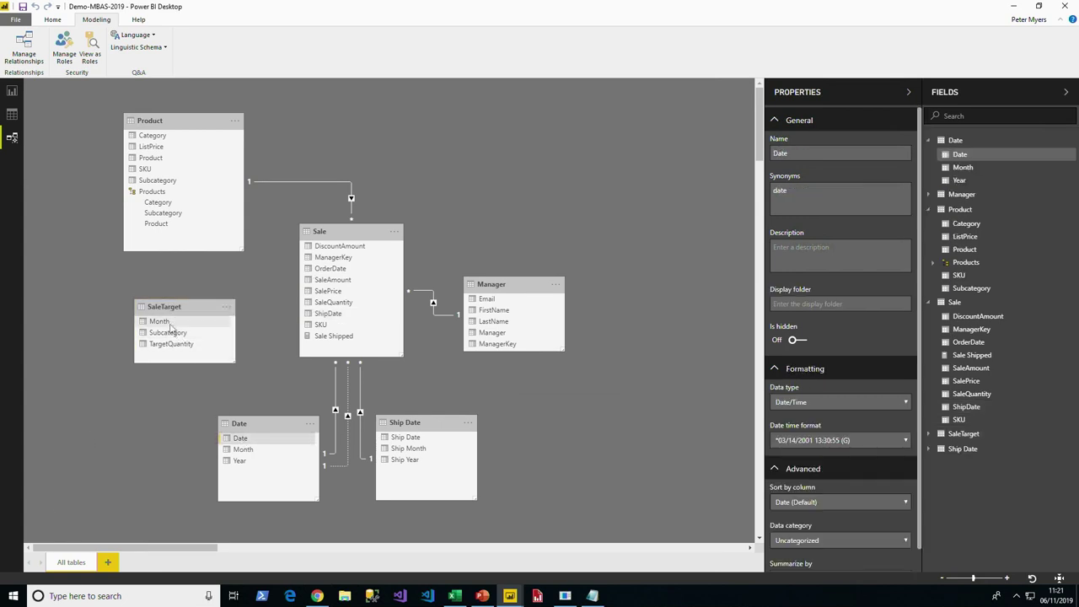
{"action": "left_click_drag", "start_coordinate": [243, 440], "coordinate": [186, 335]}
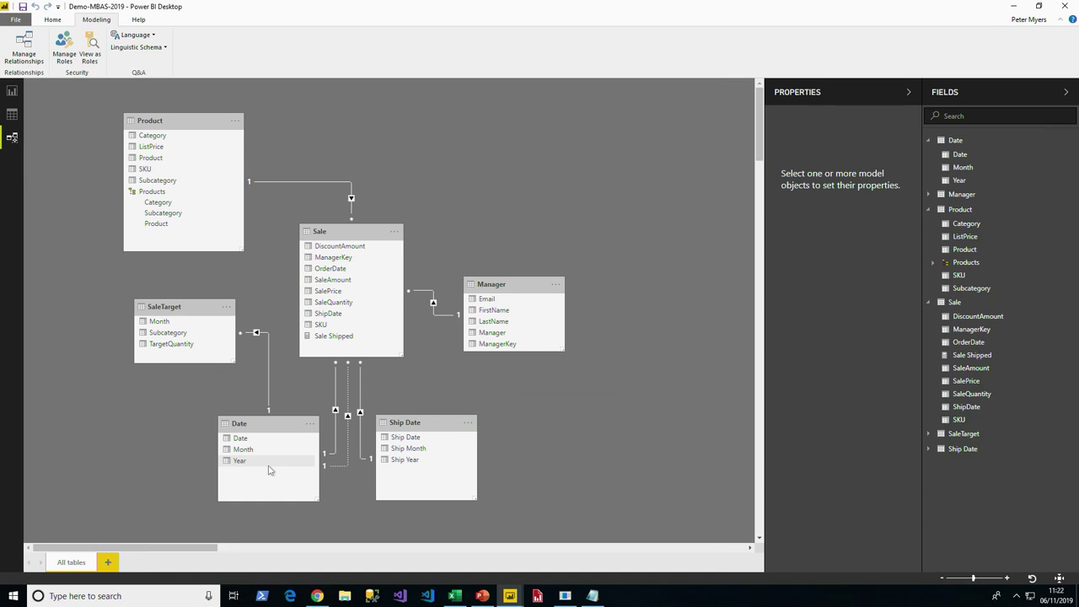
{"action": "left_click", "coordinate": [408, 449]}
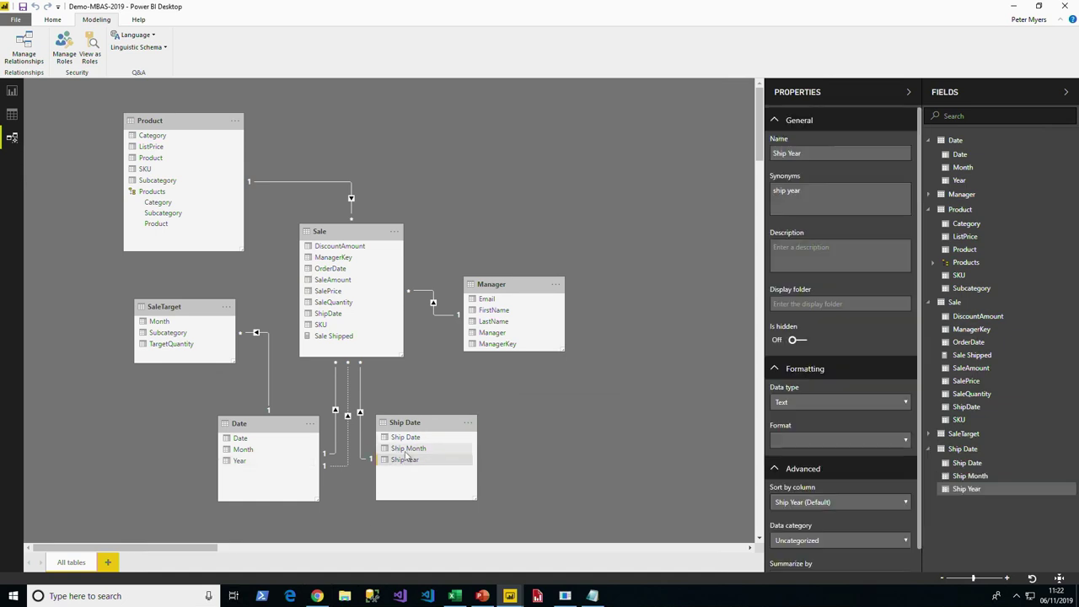
{"action": "left_click", "coordinate": [420, 437]}
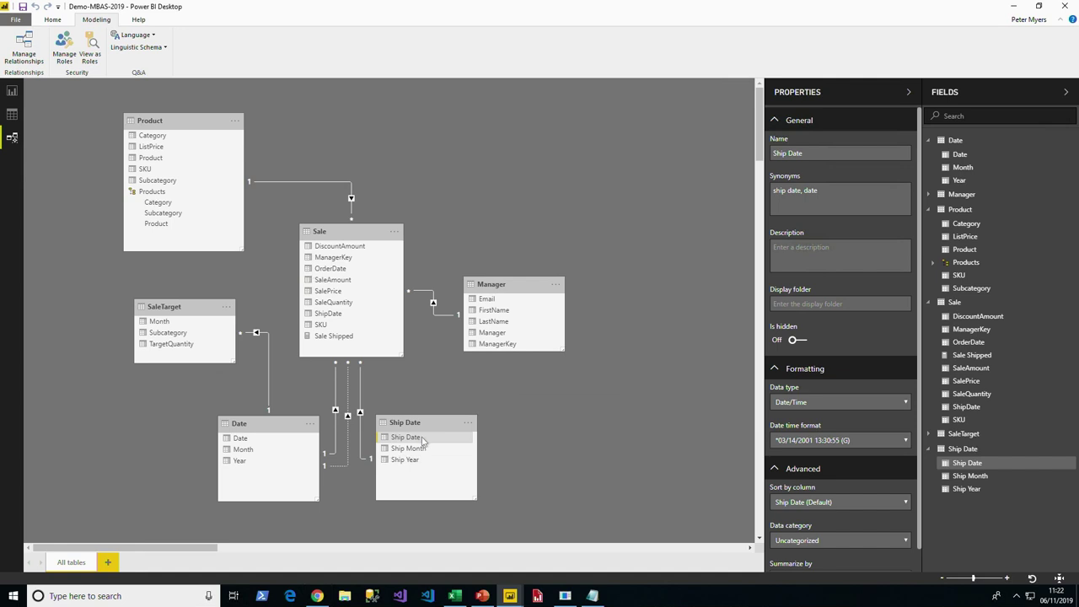
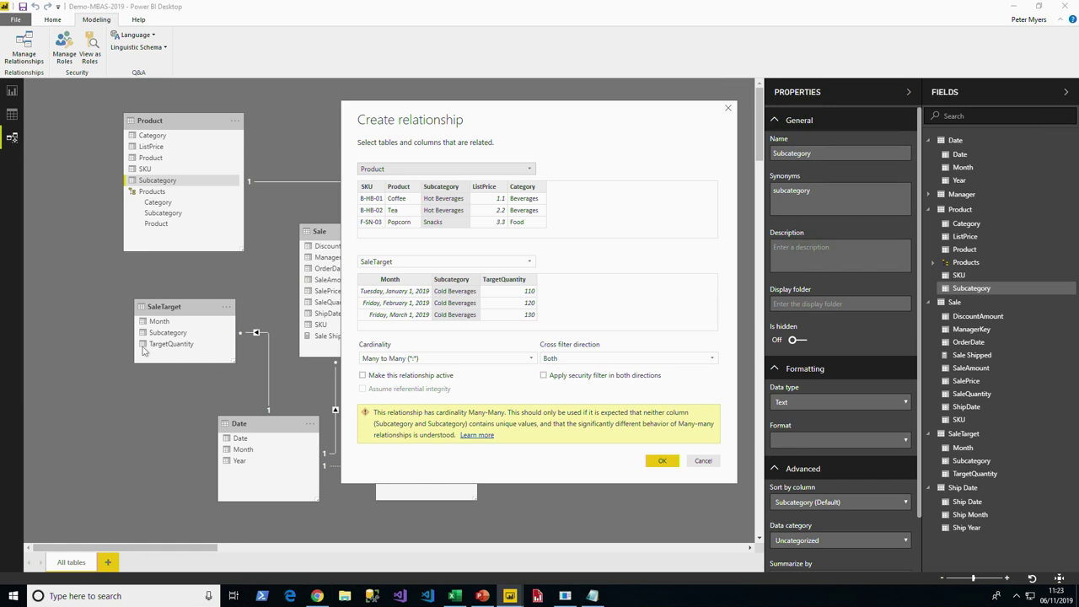
Open the many-to-many relationship documentation in Google Chrome, close that page and switch back to the Create relationship dialog in Power BI Desktop.
{"action": "left_click", "coordinate": [458, 360]}
{"action": "left_click", "coordinate": [460, 361]}
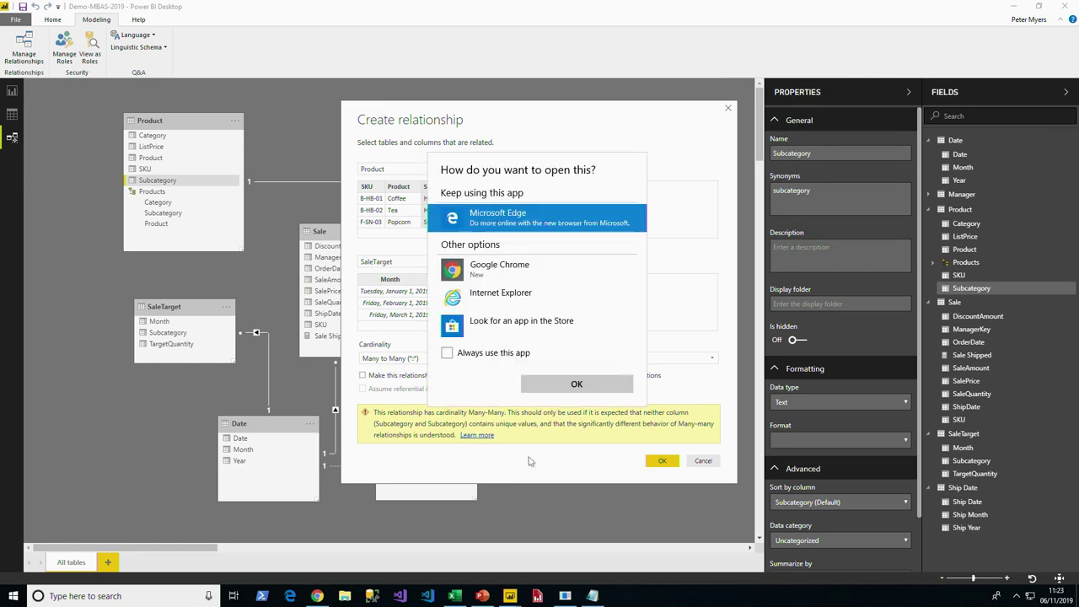
{"action": "left_click", "coordinate": [486, 276]}
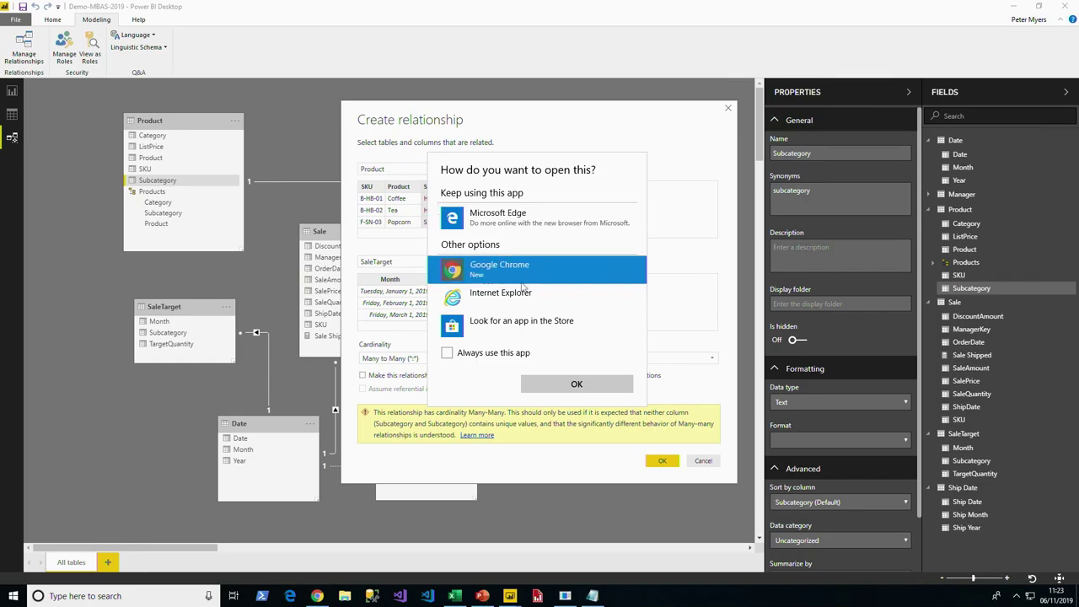
{"action": "left_click", "coordinate": [577, 384]}
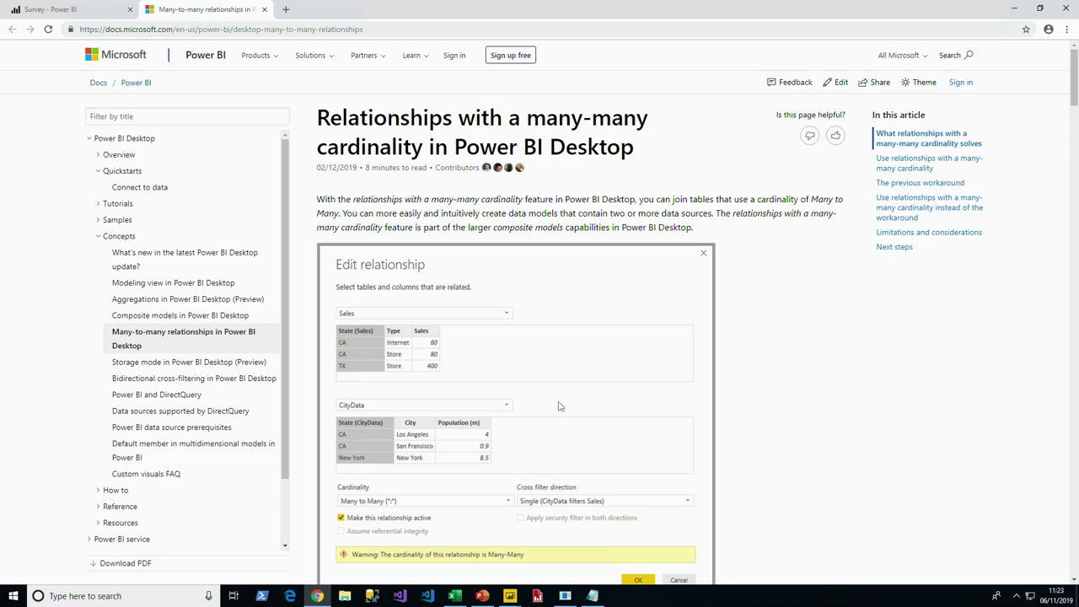
{"action": "left_click", "coordinate": [264, 9]}
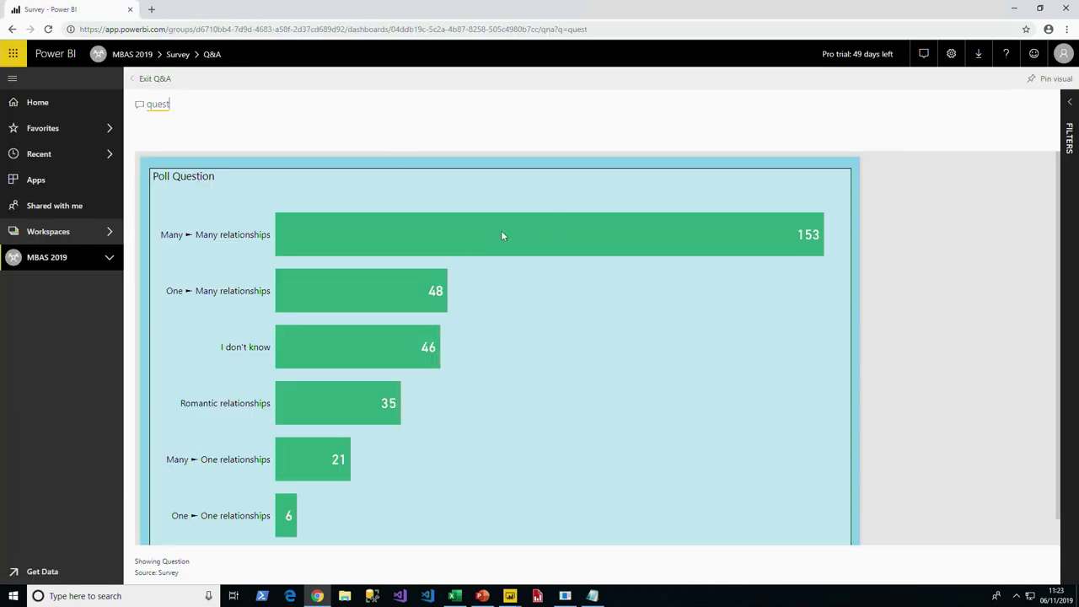
{"action": "mouse_move", "coordinate": [510, 596]}
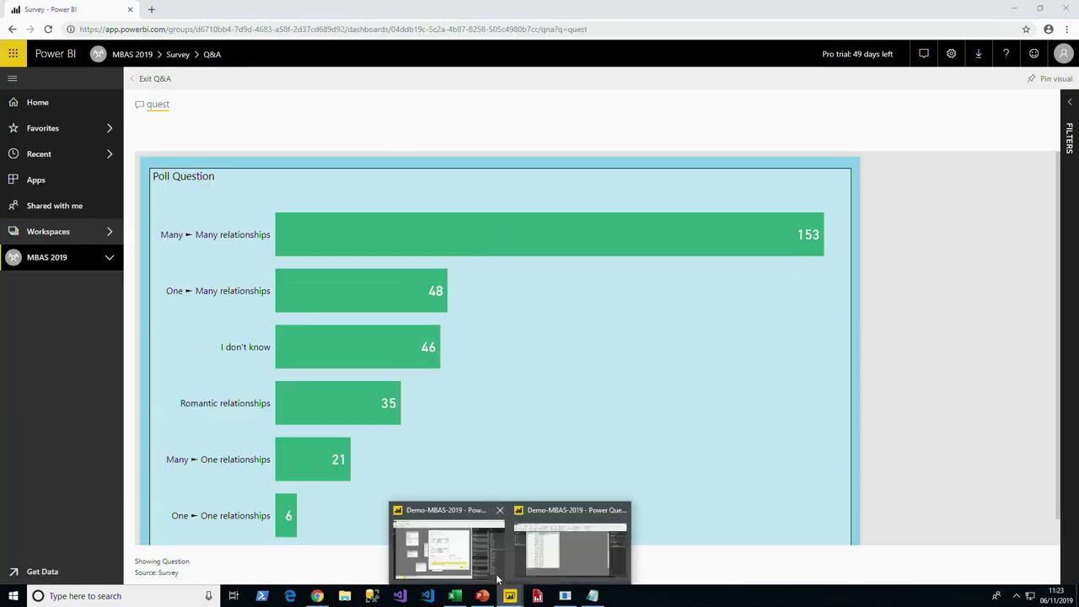
{"action": "left_click", "coordinate": [482, 549]}
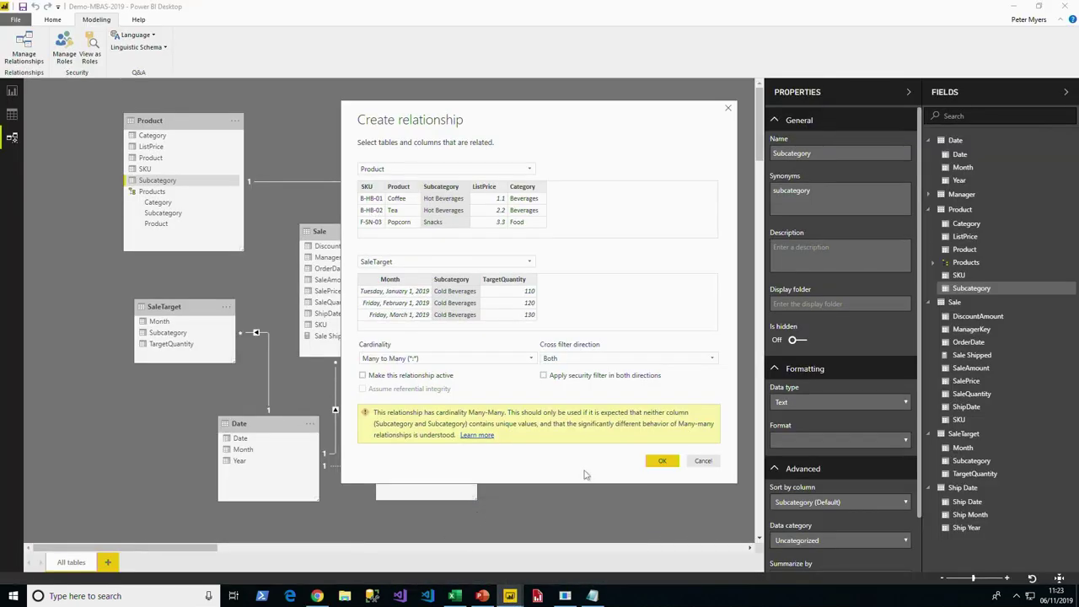
Create the active many-to-many Subcategory relationship between Product and SaleTarget with cross filter direction Single (Product filters SaleTarget).
{"action": "left_click", "coordinate": [570, 360]}
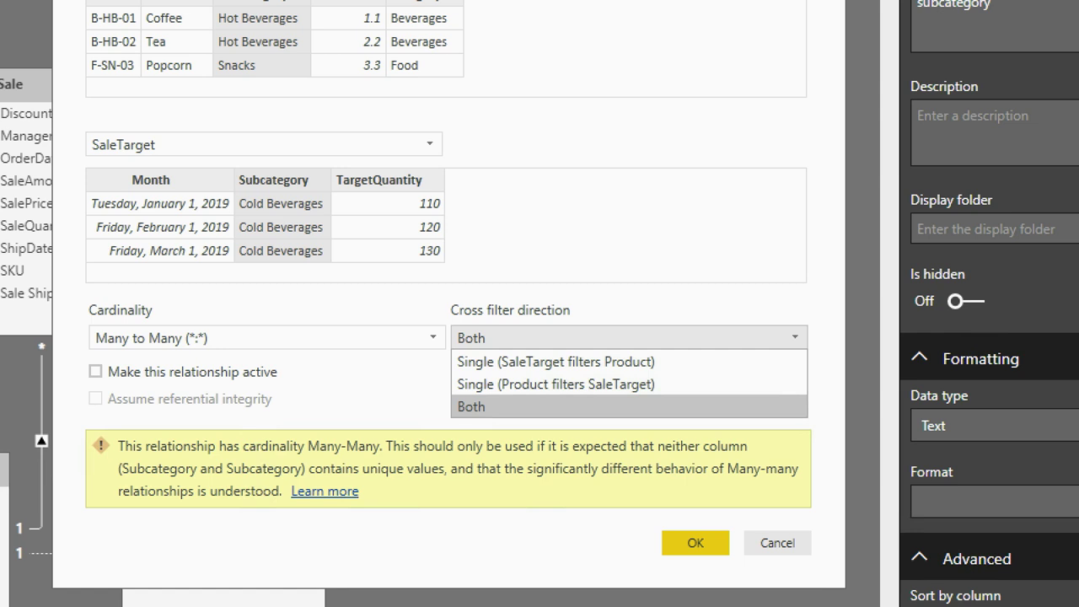
{"action": "left_click", "coordinate": [472, 407]}
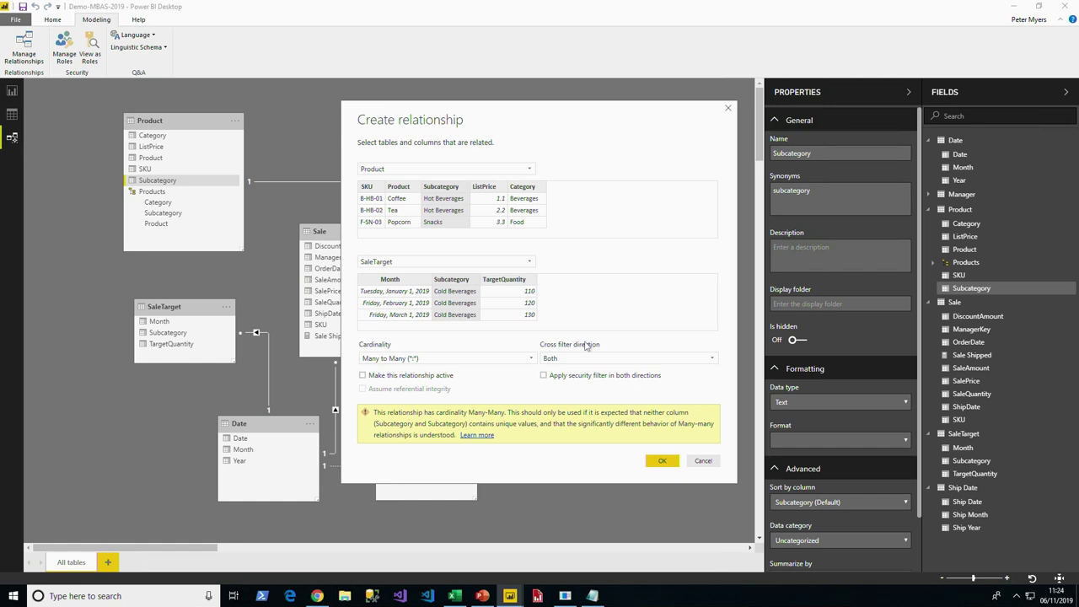
{"action": "left_click", "coordinate": [580, 359]}
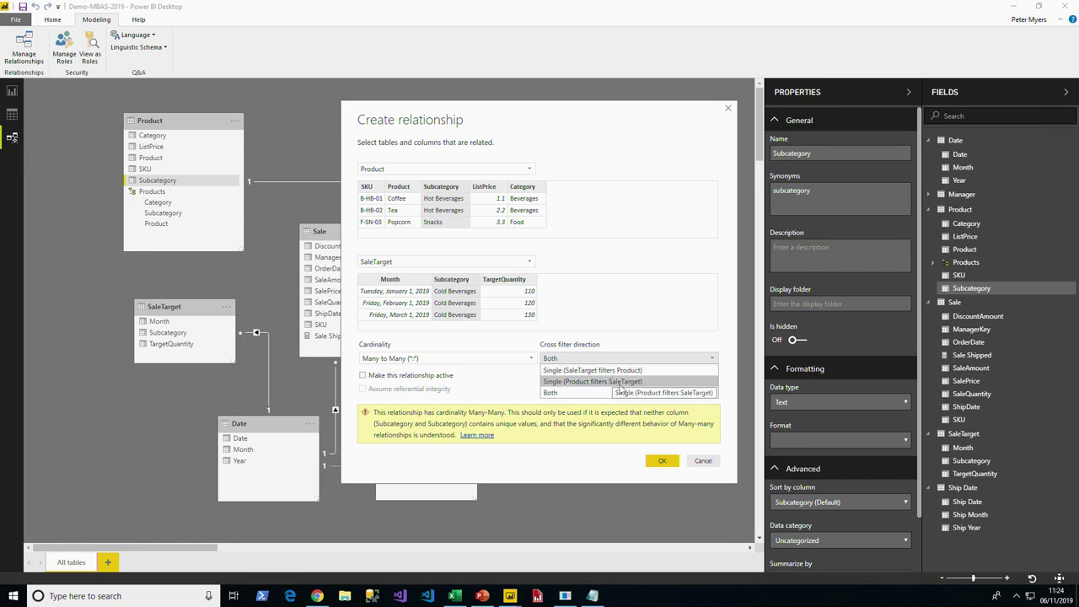
{"action": "left_click", "coordinate": [620, 382]}
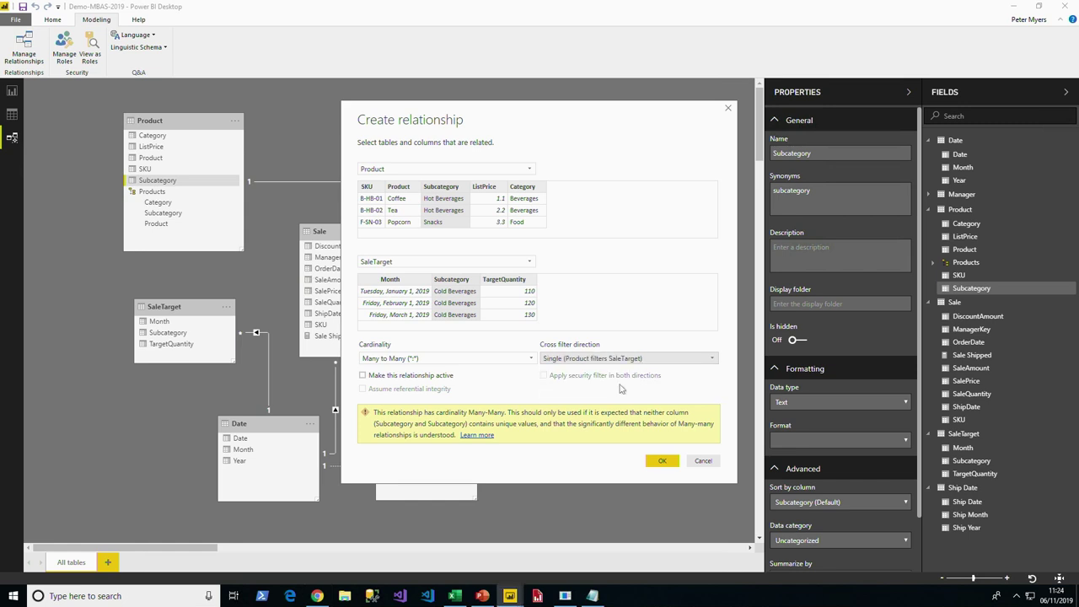
{"action": "left_click", "coordinate": [363, 377]}
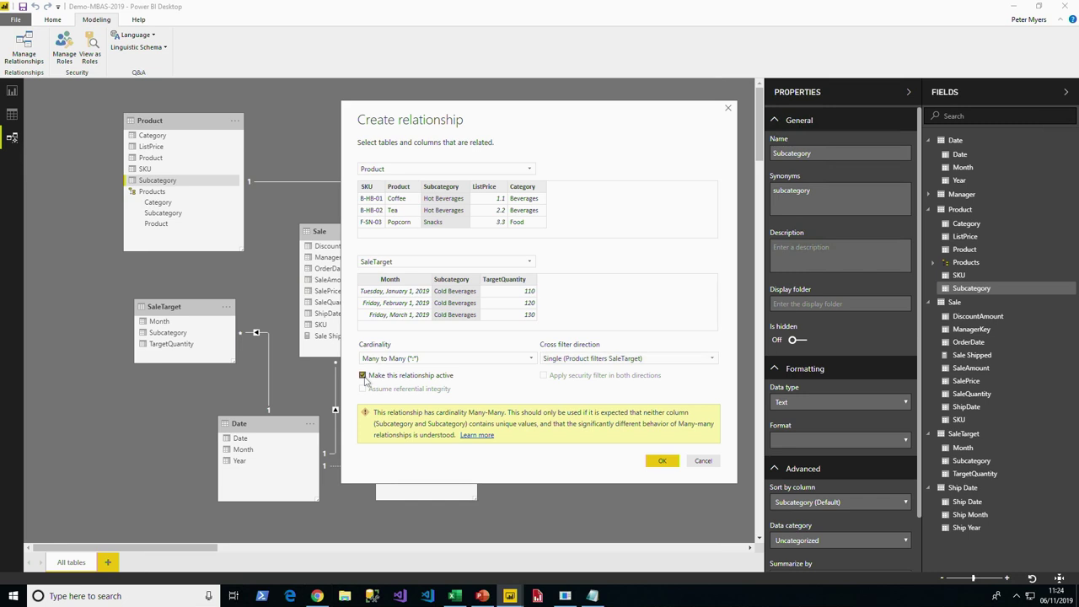
{"action": "left_click", "coordinate": [665, 461]}
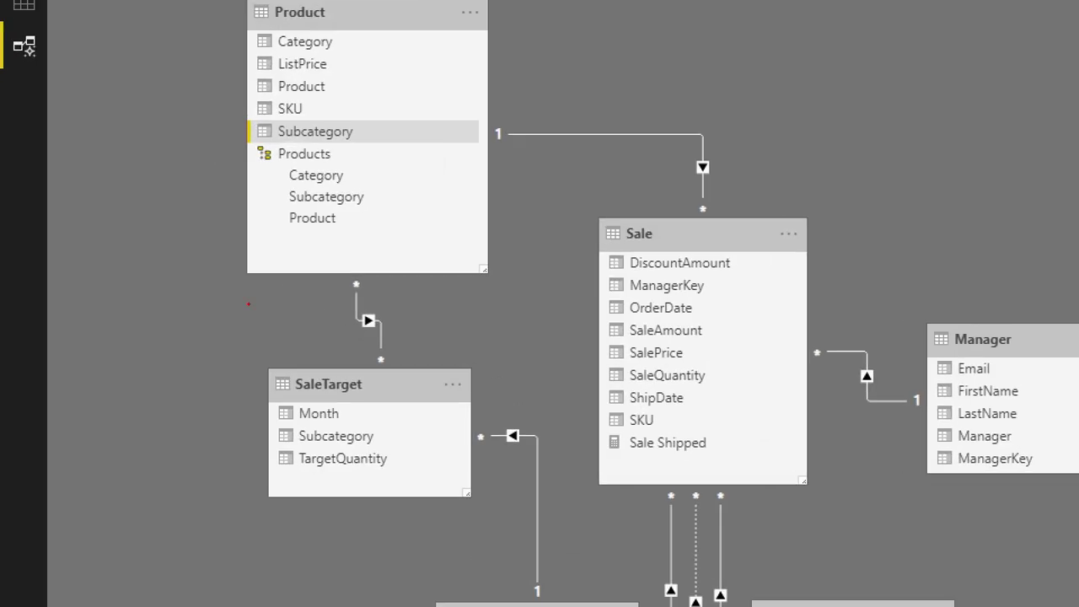
{"action": "mouse_move", "coordinate": [325, 264]}
{"action": "left_mouse_down"}
{"action": "mouse_move", "coordinate": [378, 278]}
{"action": "mouse_move", "coordinate": [409, 393]}
{"action": "left_mouse_up"}
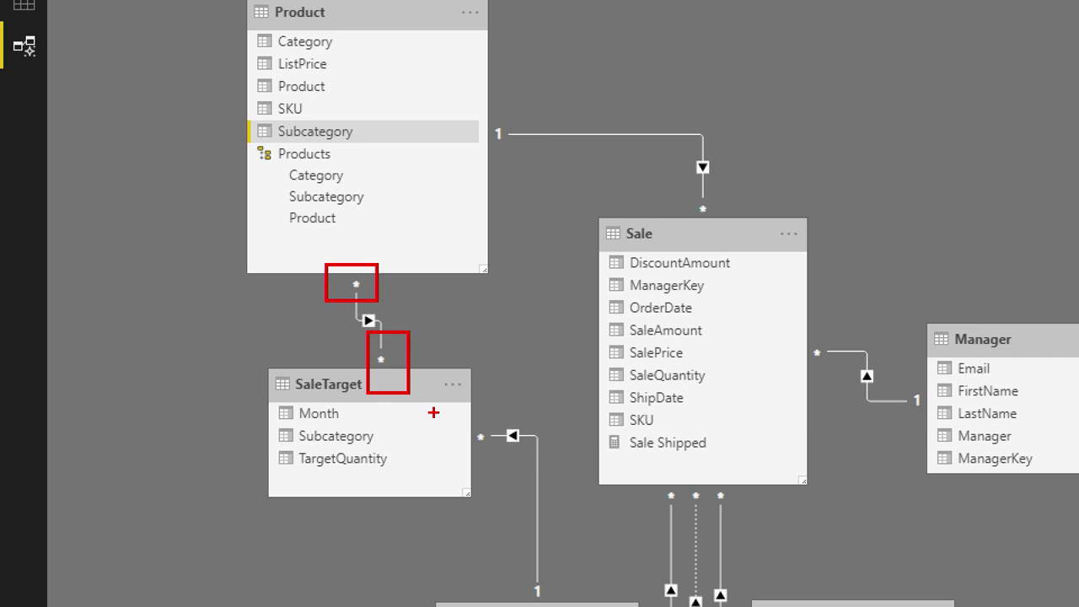
{"action": "key", "text": "Escape"}
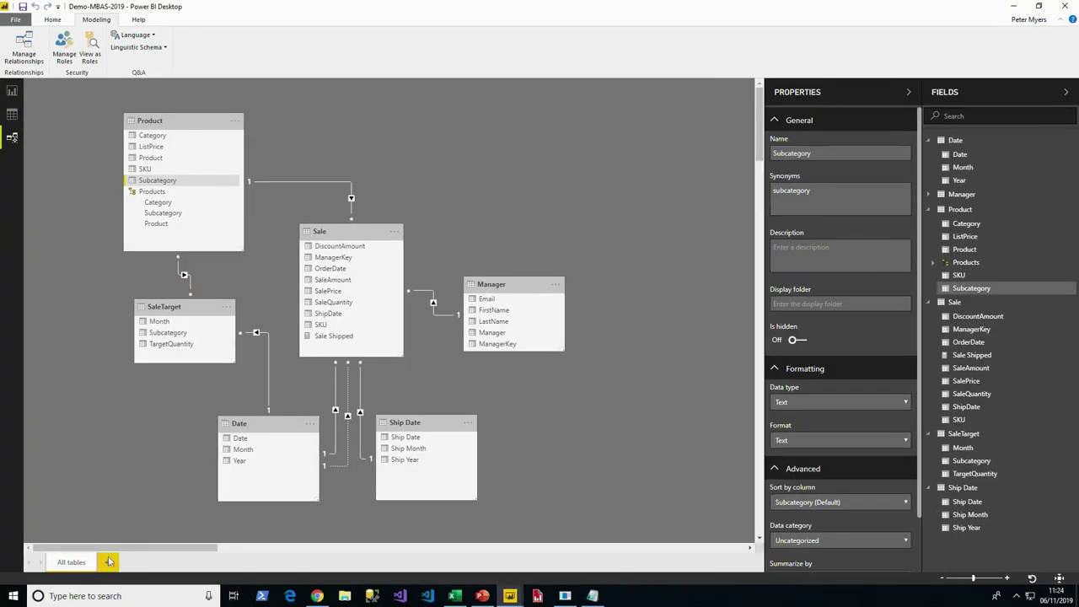
Add a new report page with a table of Month from Date and Subcategory from Product.
{"action": "left_click", "coordinate": [12, 90]}
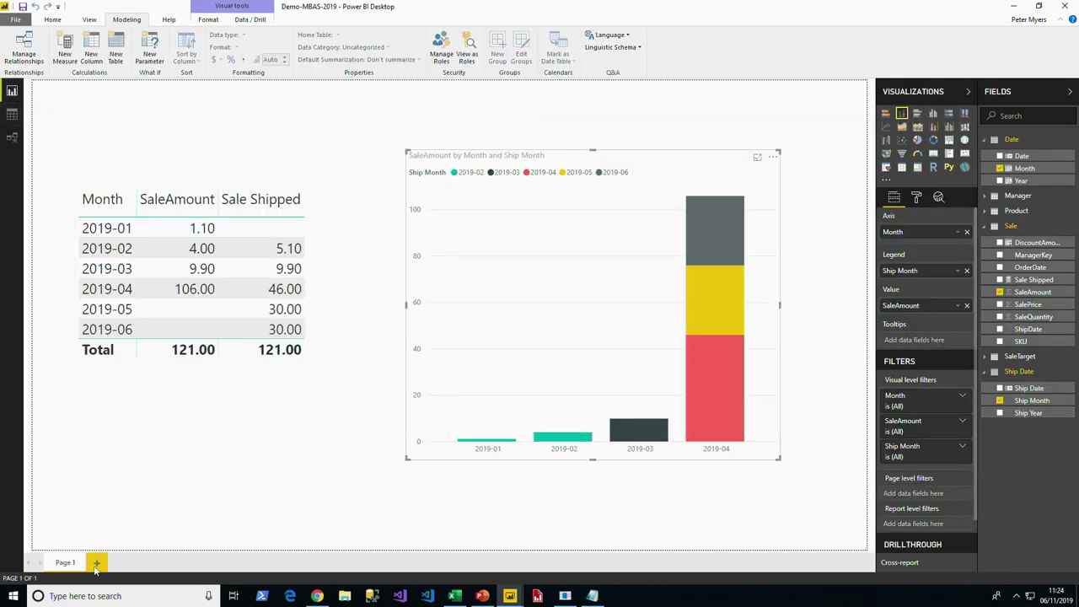
{"action": "left_click", "coordinate": [96, 562]}
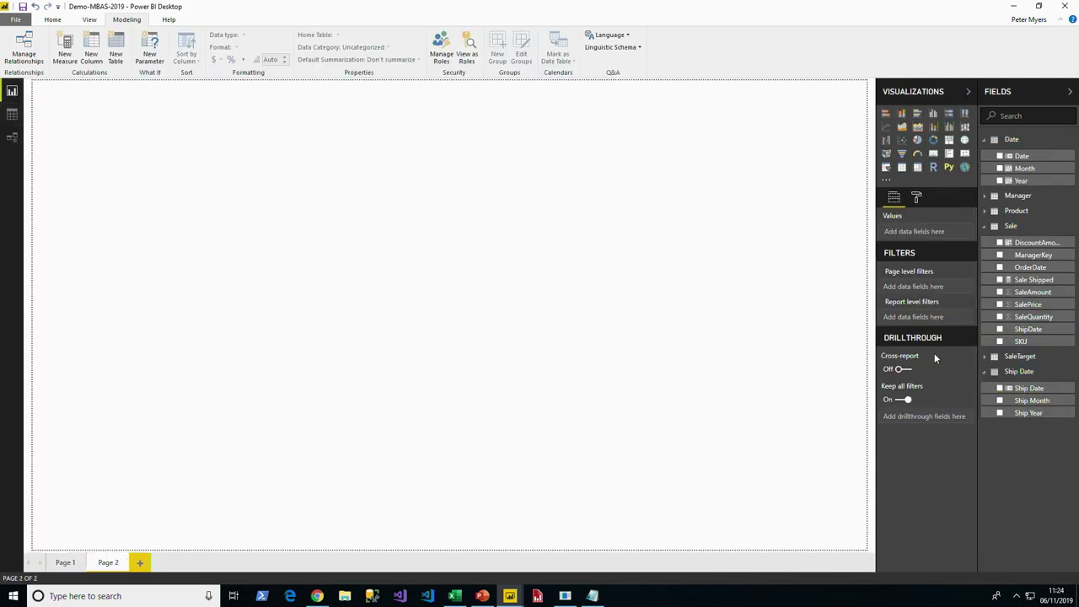
{"action": "left_click", "coordinate": [1000, 169]}
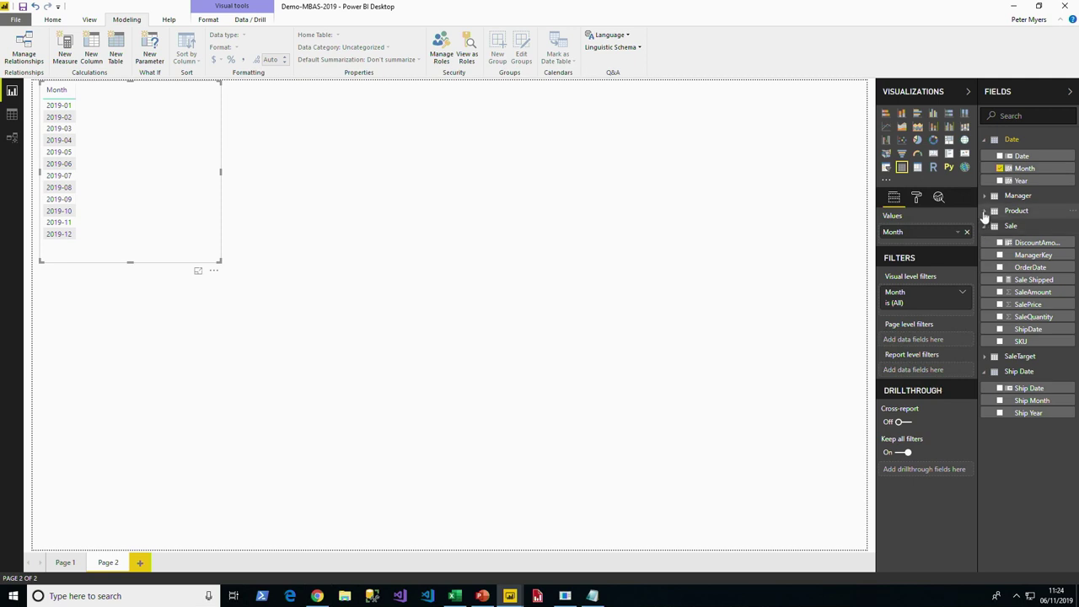
{"action": "left_click", "coordinate": [984, 212]}
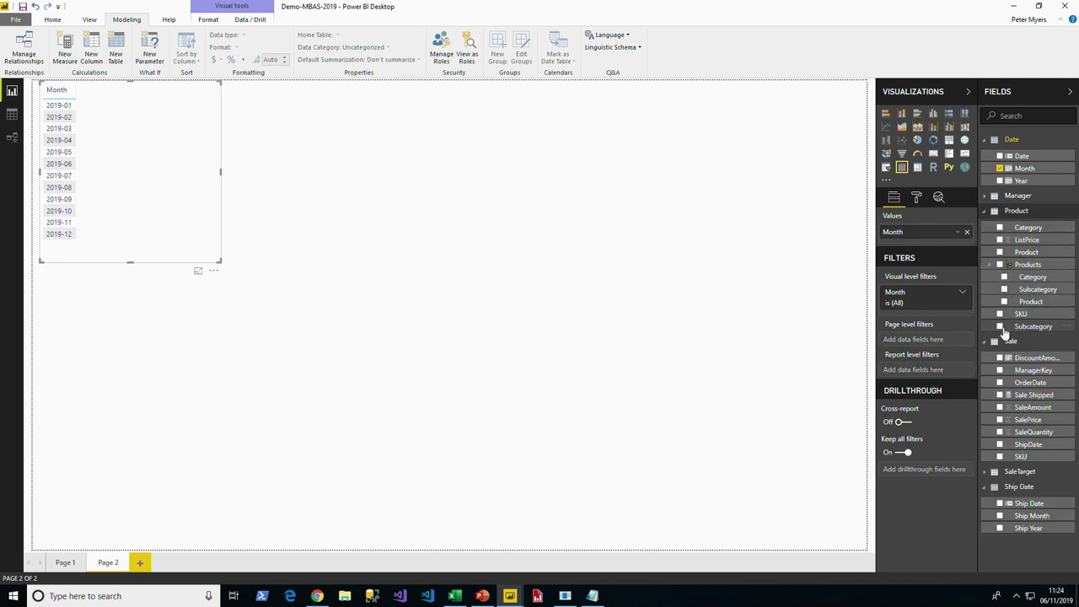
{"action": "left_click", "coordinate": [1000, 327]}
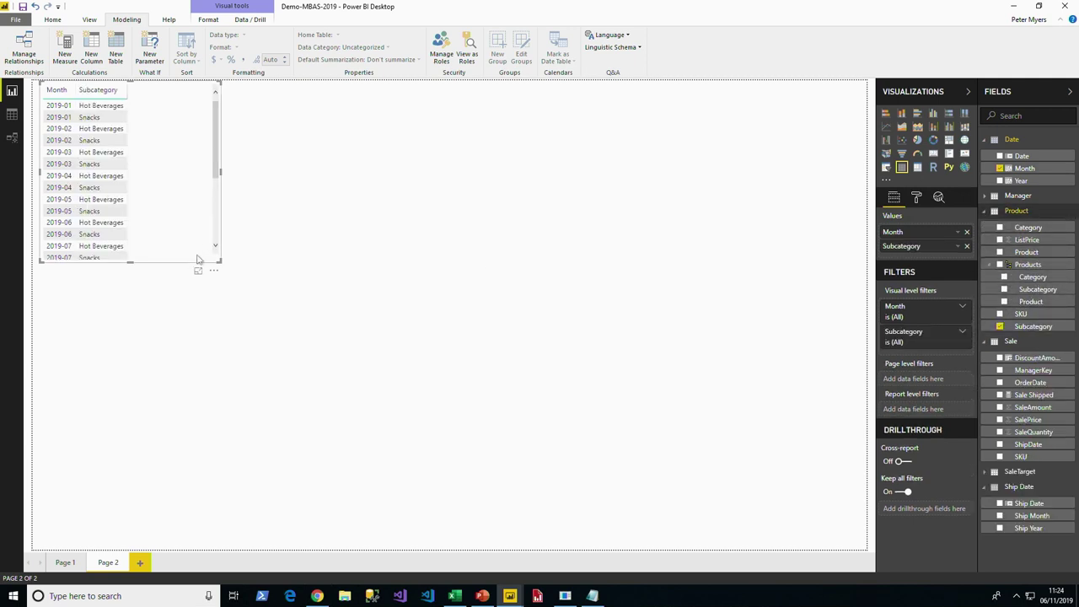
Enlarge and reposition the table visual, and add SaleQuantity from Sale and TargetQuantity from SaleTarget to it.
{"action": "left_click_drag", "start_coordinate": [218, 262], "coordinate": [333, 488]}
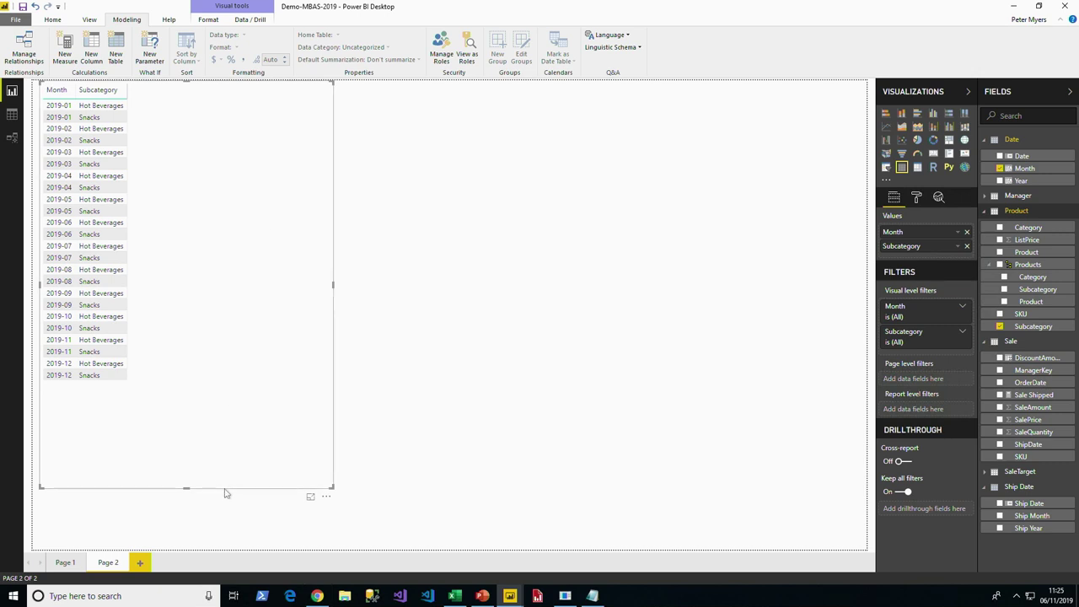
{"action": "left_click_drag", "start_coordinate": [226, 494], "coordinate": [242, 529]}
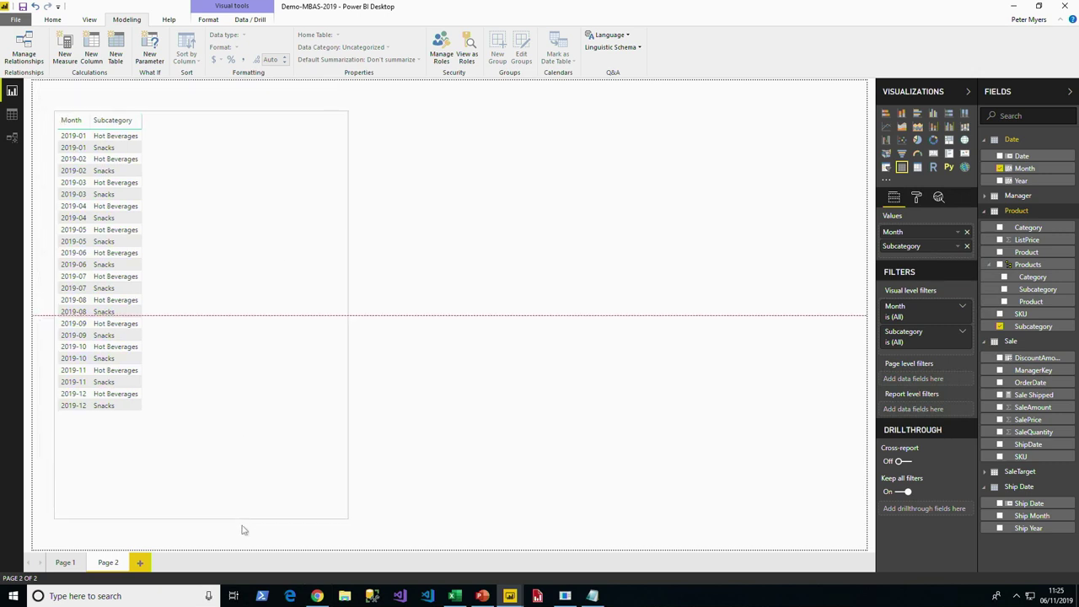
{"action": "left_click", "coordinate": [1000, 433]}
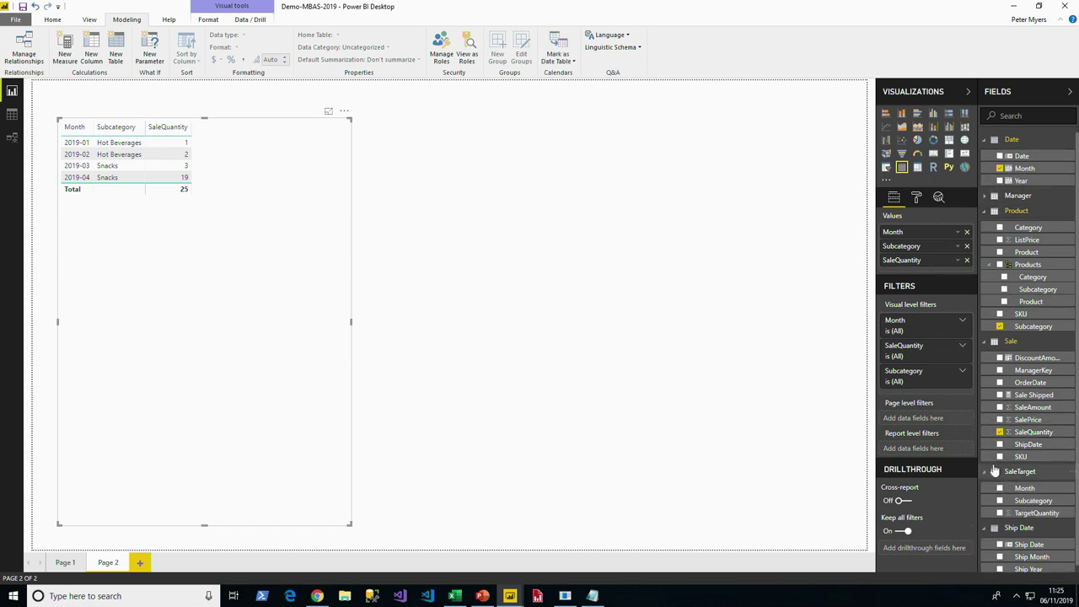
{"action": "left_click", "coordinate": [997, 478]}
{"action": "left_click", "coordinate": [1000, 510]}
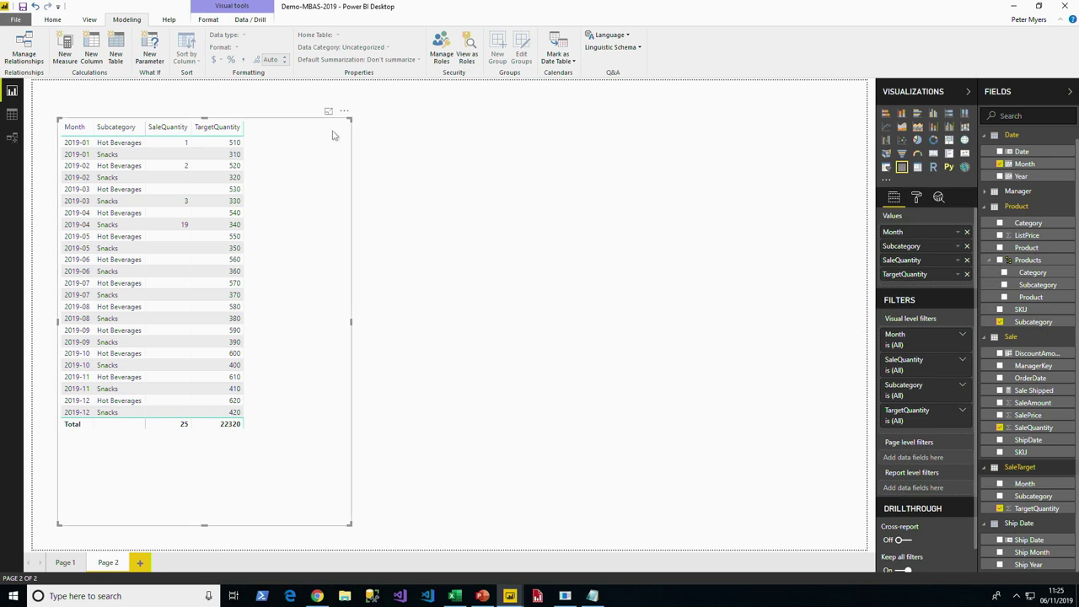
Place a copy of the table beside the original, with Product replacing Subcategory and TargetQuantity removed.
{"action": "left_click_drag", "start_coordinate": [326, 140], "coordinate": [644, 140]}
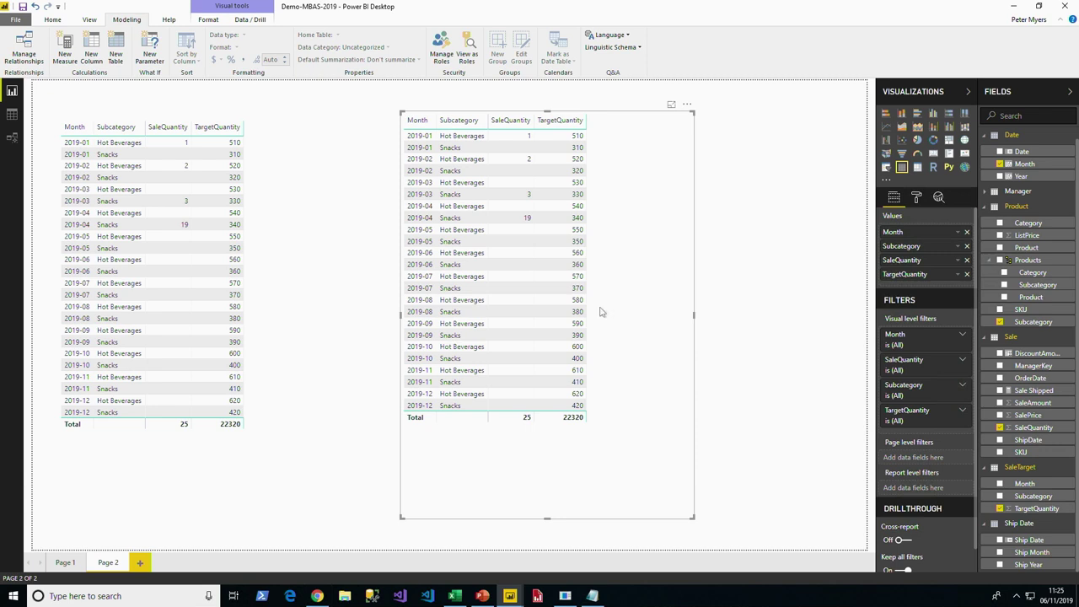
{"action": "left_click", "coordinate": [968, 247]}
{"action": "left_click_drag", "start_coordinate": [1020, 247], "coordinate": [924, 246]}
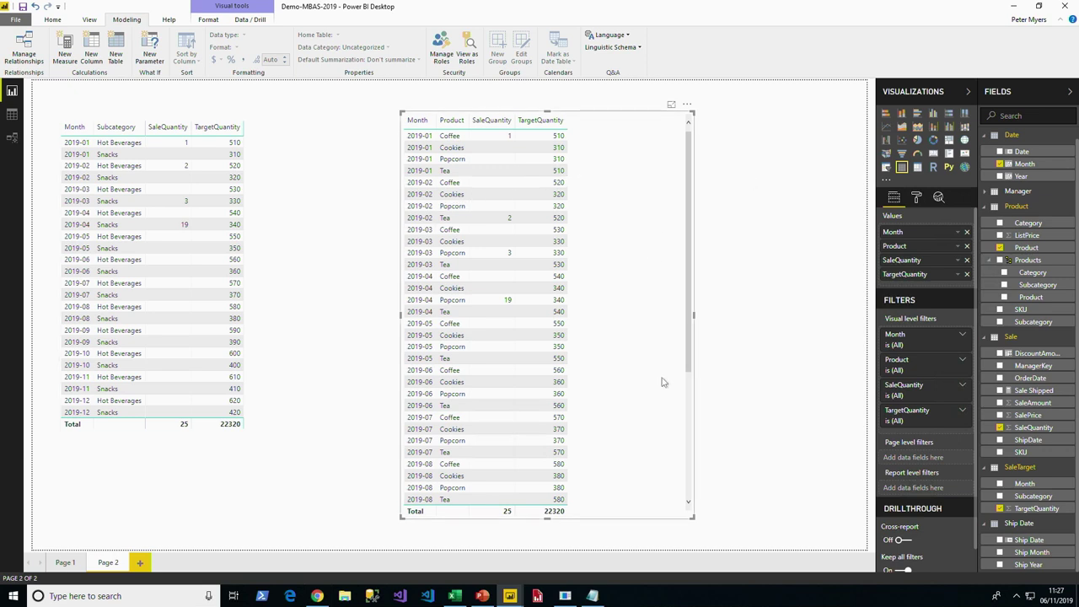
{"action": "left_click", "coordinate": [967, 275]}
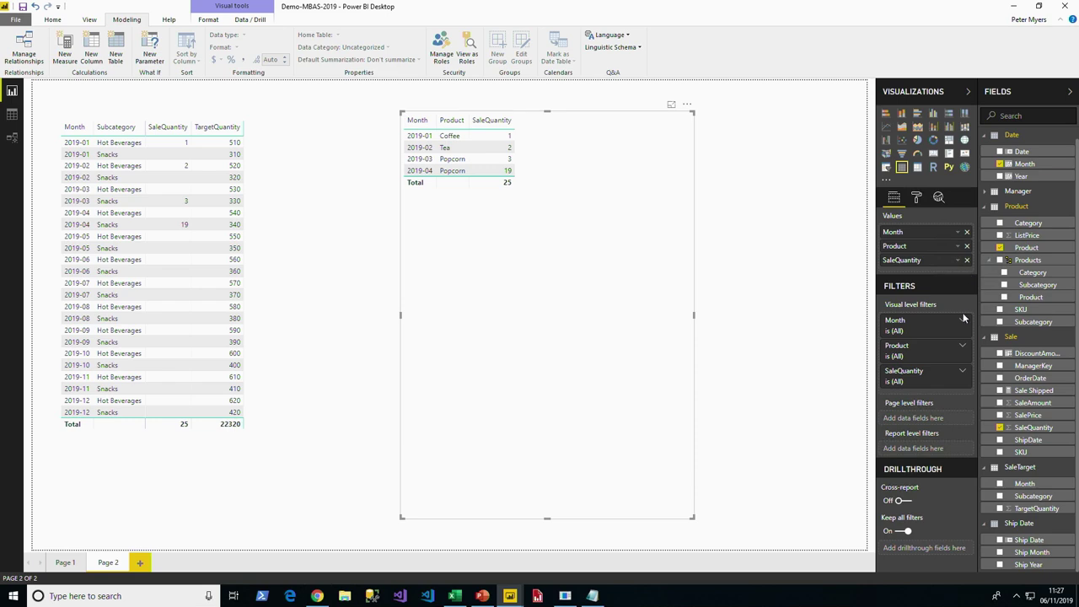
Switch to Snippets.txt in Notepad and copy the full Target measure formula.
{"action": "key", "text": "alt+Tab"}
{"action": "key", "text": "alt+Tab"}
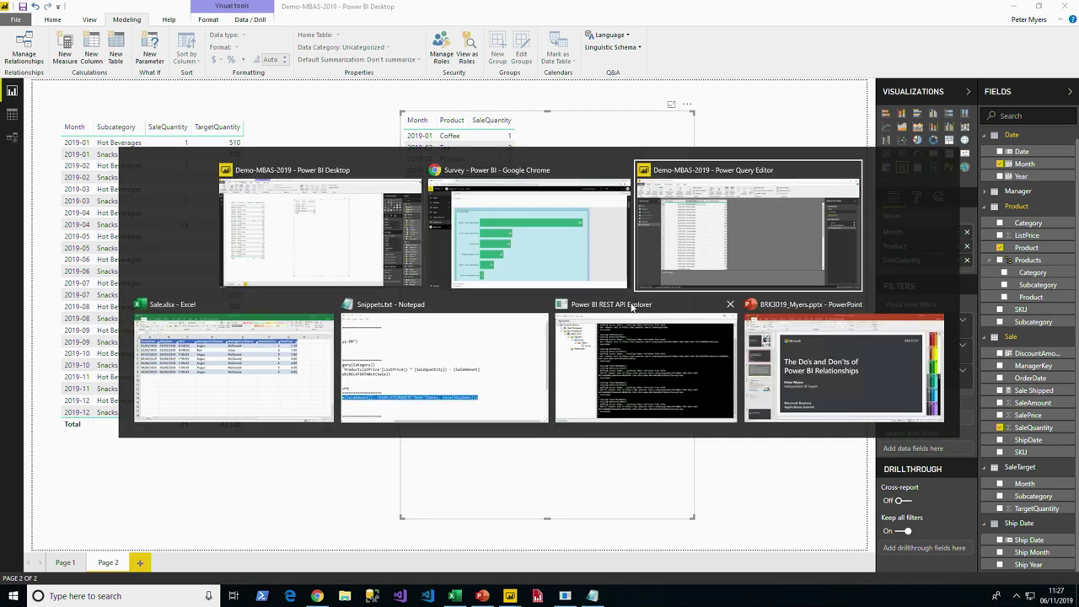
{"action": "left_click", "coordinate": [539, 339]}
{"action": "scroll", "coordinate": [503, 468], "scroll_direction": "down", "scroll_amount": 1}
{"action": "left_click", "coordinate": [559, 459]}
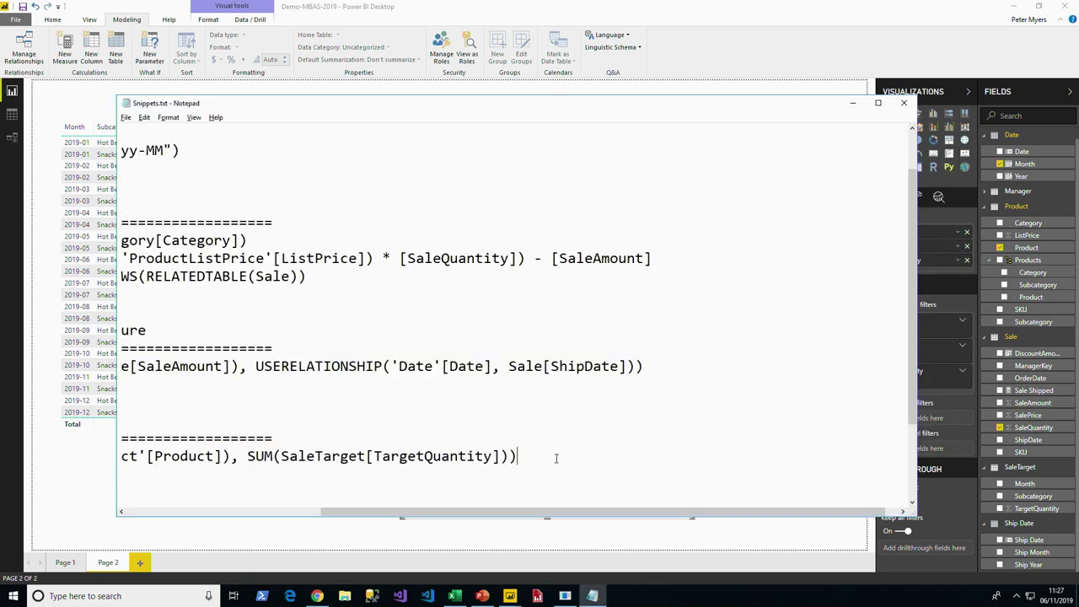
{"action": "key", "text": "shift+Home"}
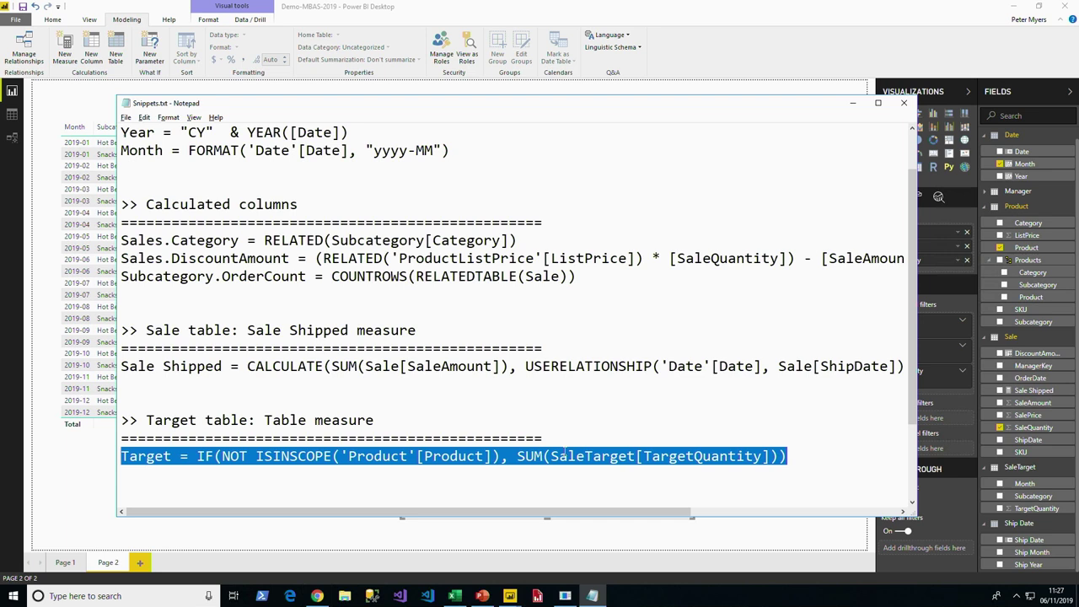
Back in Power BI Desktop, add to SaleTarget the measure Target = IF(NOT ISINSCOPE('Product'[Product]), SUM(SaleTarget[TargetQuantity])).
{"action": "right_click", "coordinate": [1009, 469]}
{"action": "left_click", "coordinate": [1019, 285]}
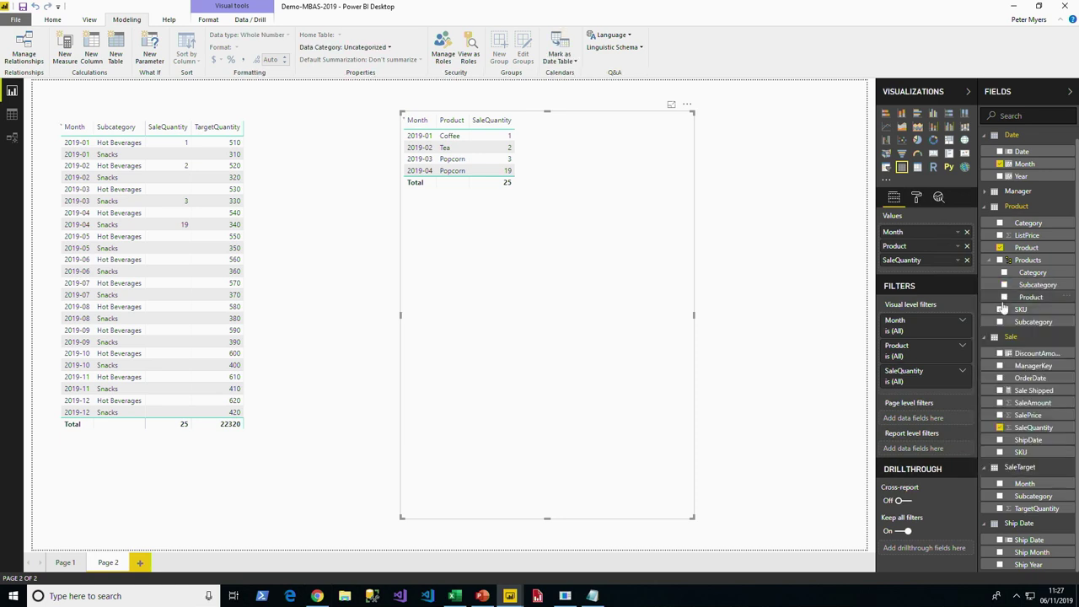
{"action": "key", "text": "ctrl+v"}
{"action": "key", "text": "Return"}
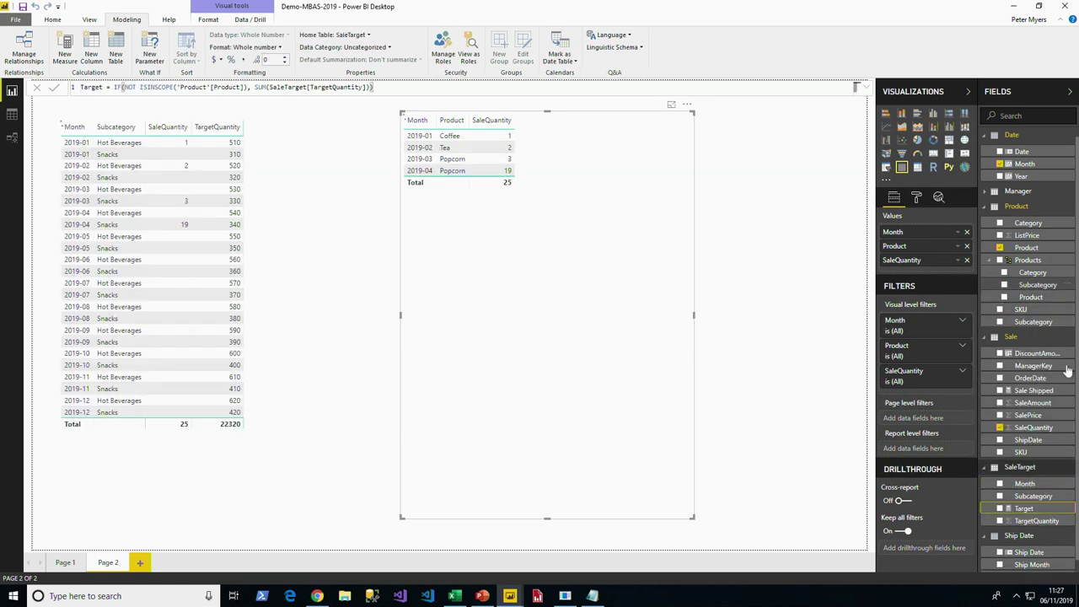
Add the Target measure to the Product table visual, and replace TargetQuantity with Target in the Subcategory table visual.
{"action": "left_click_drag", "start_coordinate": [1024, 508], "coordinate": [590, 282]}
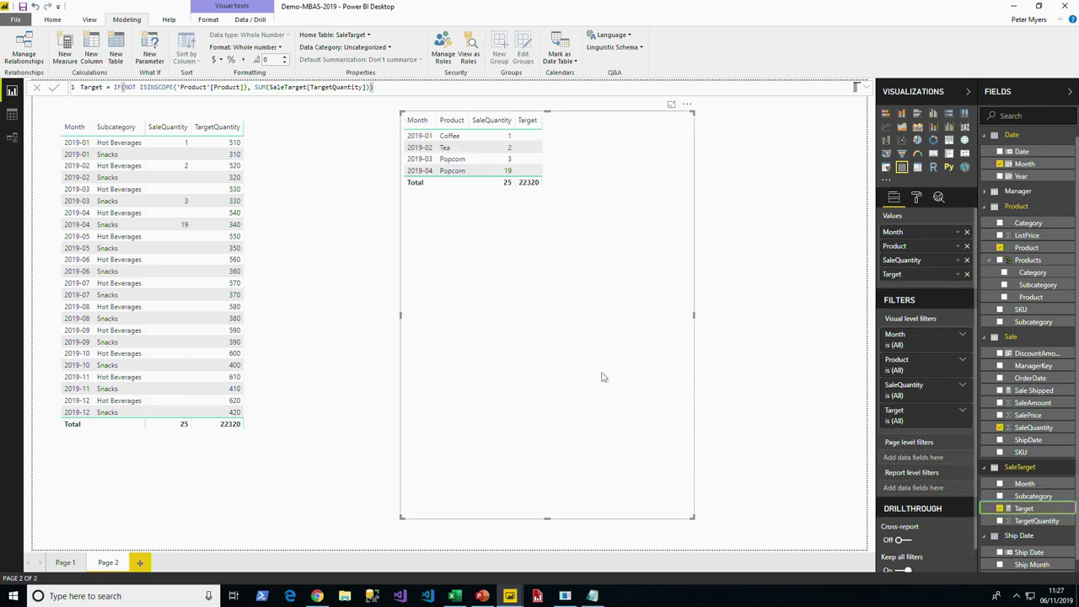
{"action": "left_click", "coordinate": [277, 183]}
{"action": "left_click", "coordinate": [277, 184]}
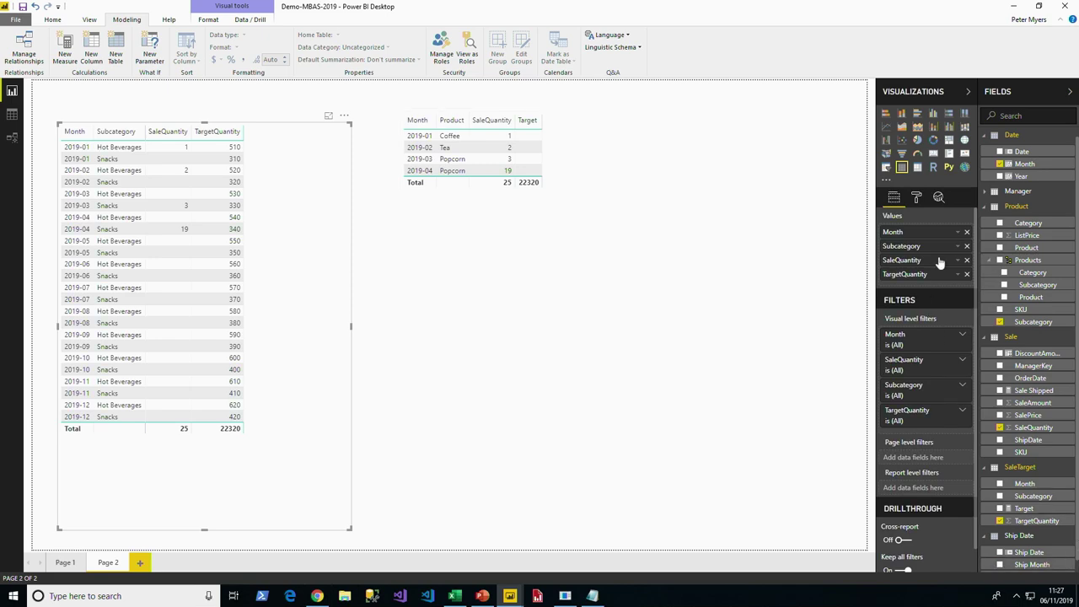
{"action": "left_click", "coordinate": [967, 275]}
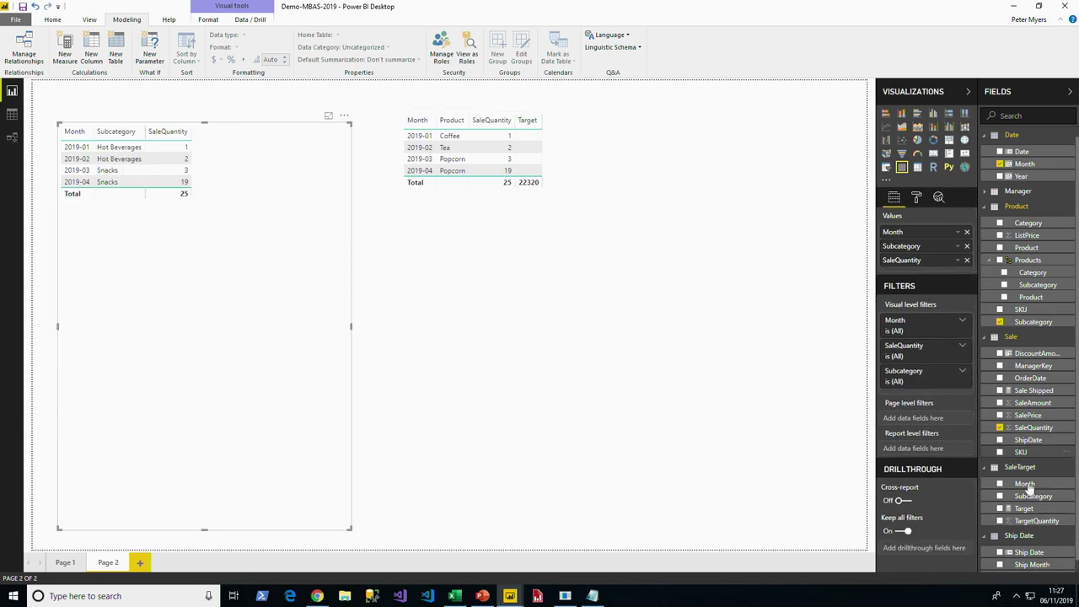
{"action": "left_click_drag", "start_coordinate": [1024, 509], "coordinate": [160, 309]}
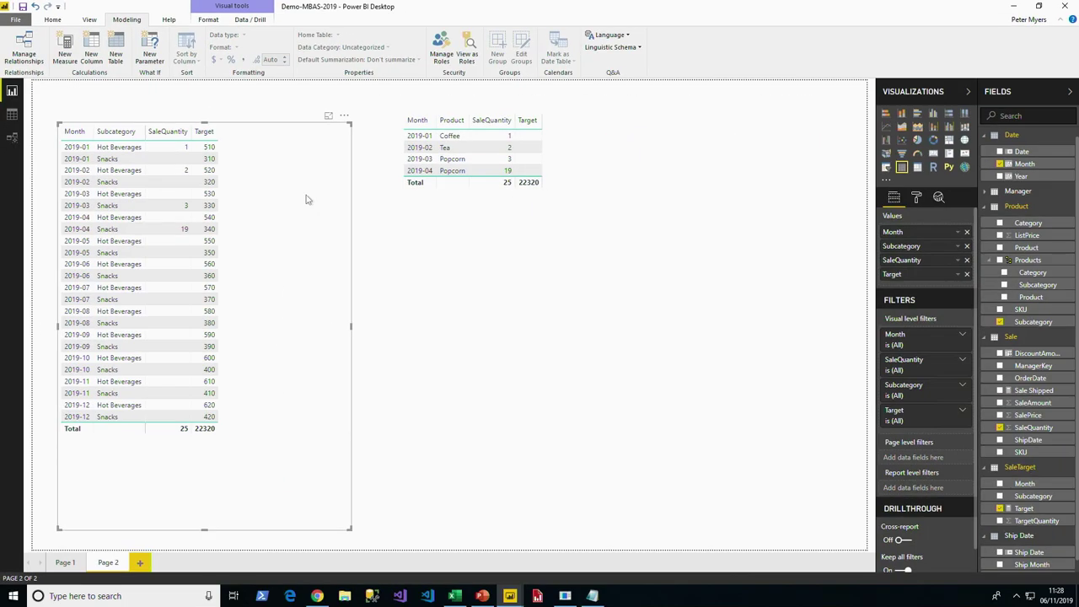
In the model diagram, shift the Date and SaleTarget tables away from Sale to spread out the relationship lines.
{"action": "left_click", "coordinate": [12, 137]}
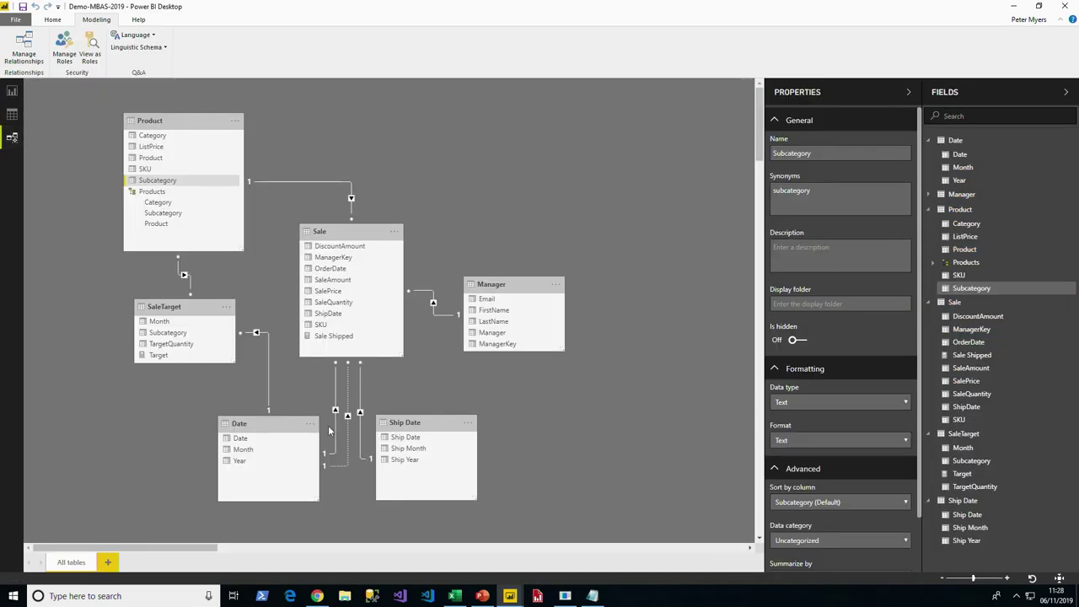
{"action": "left_click_drag", "start_coordinate": [264, 426], "coordinate": [250, 426]}
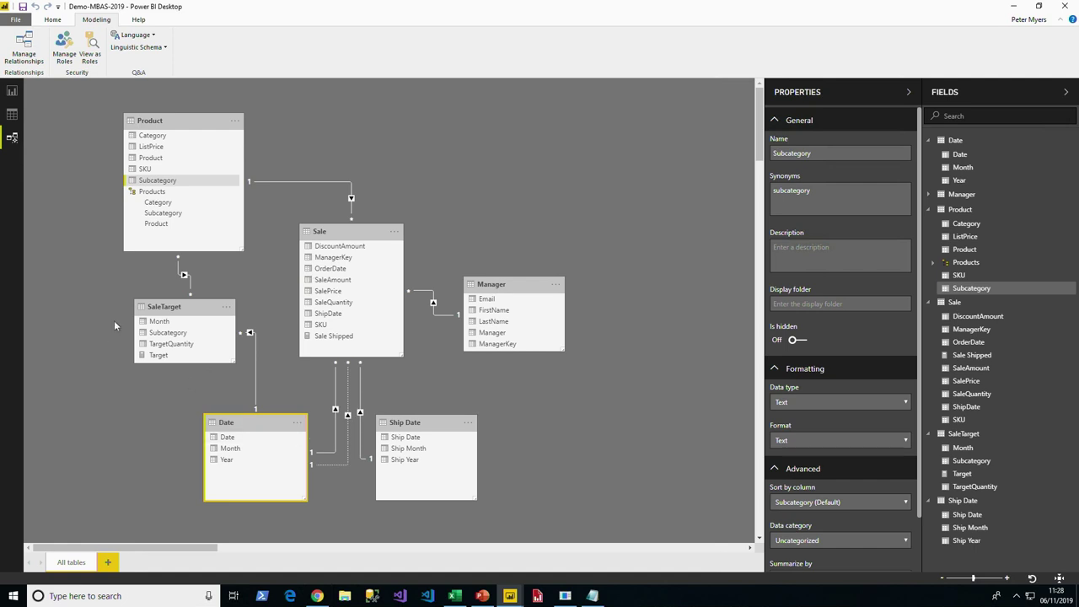
{"action": "left_click_drag", "start_coordinate": [169, 309], "coordinate": [134, 320]}
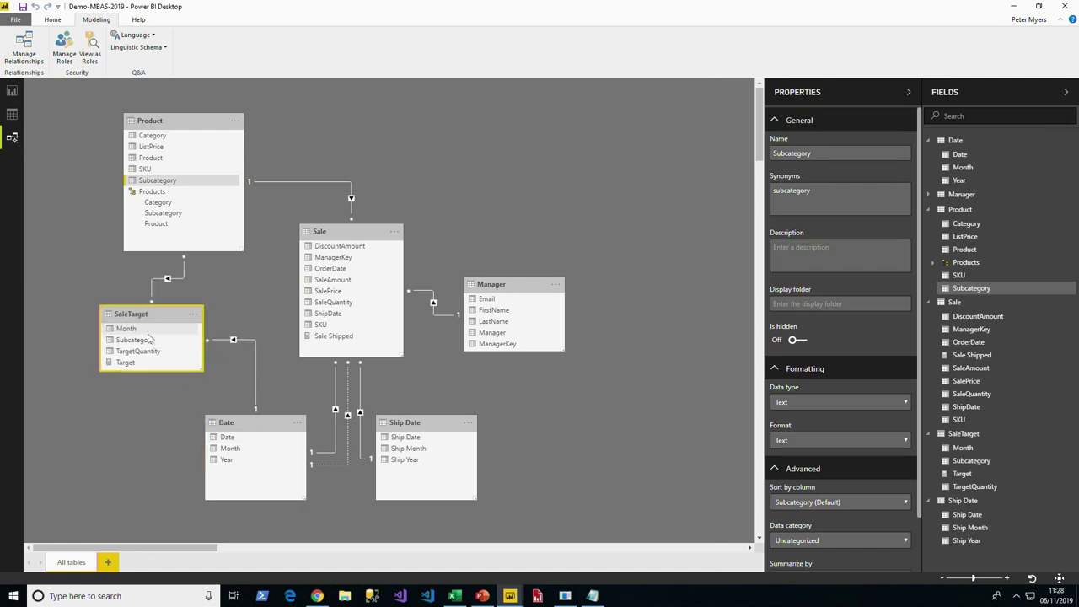
Set the cross filter direction of the active Sale OrderDate to Date relationship to Both.
{"action": "double_click", "coordinate": [336, 419]}
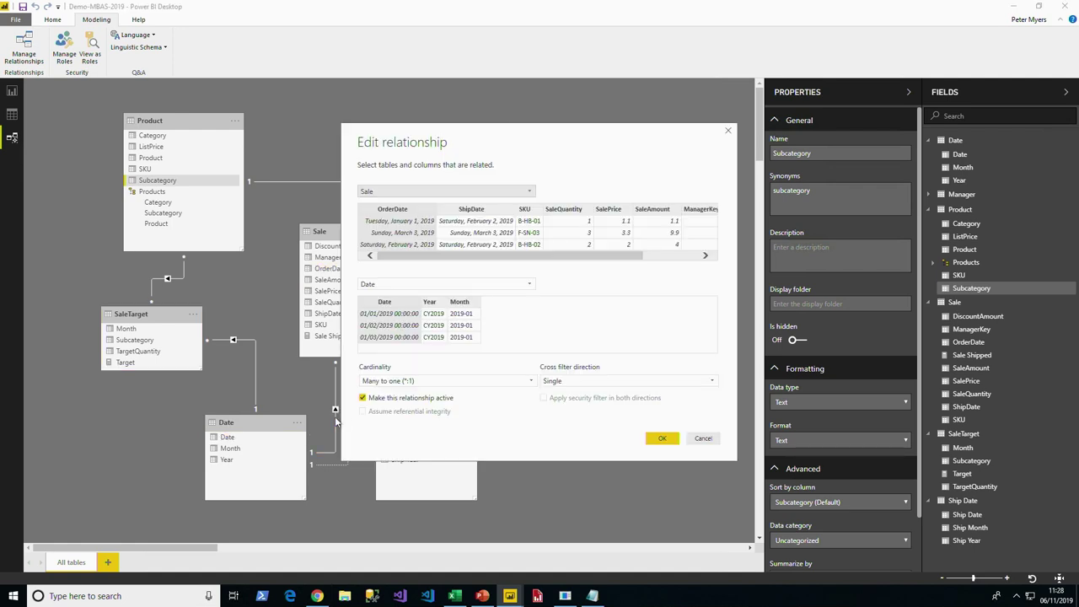
{"action": "left_click", "coordinate": [553, 382]}
{"action": "left_click", "coordinate": [561, 403]}
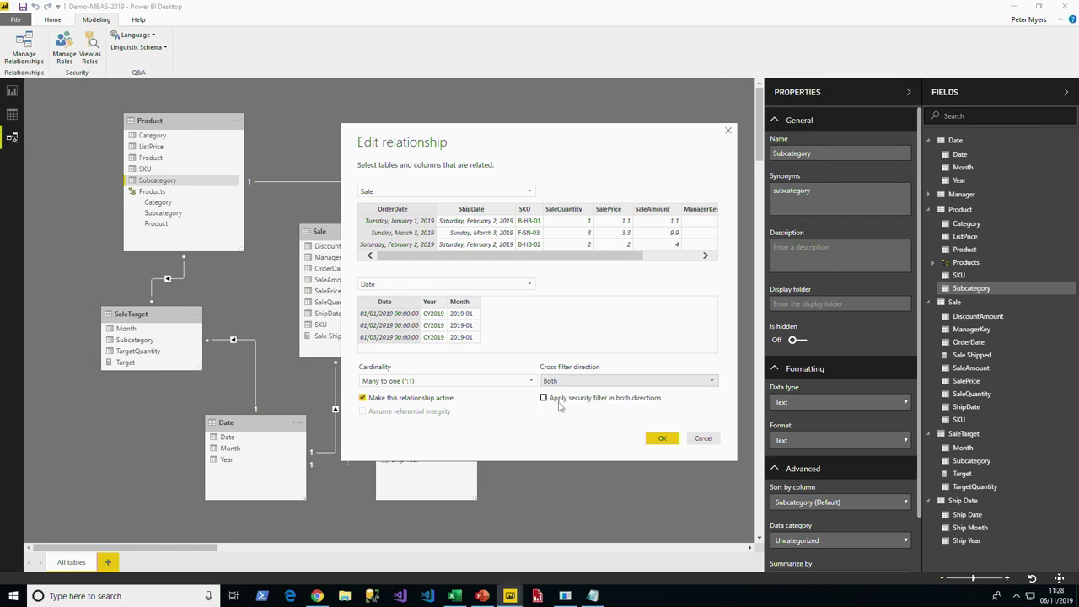
{"action": "left_click", "coordinate": [661, 439]}
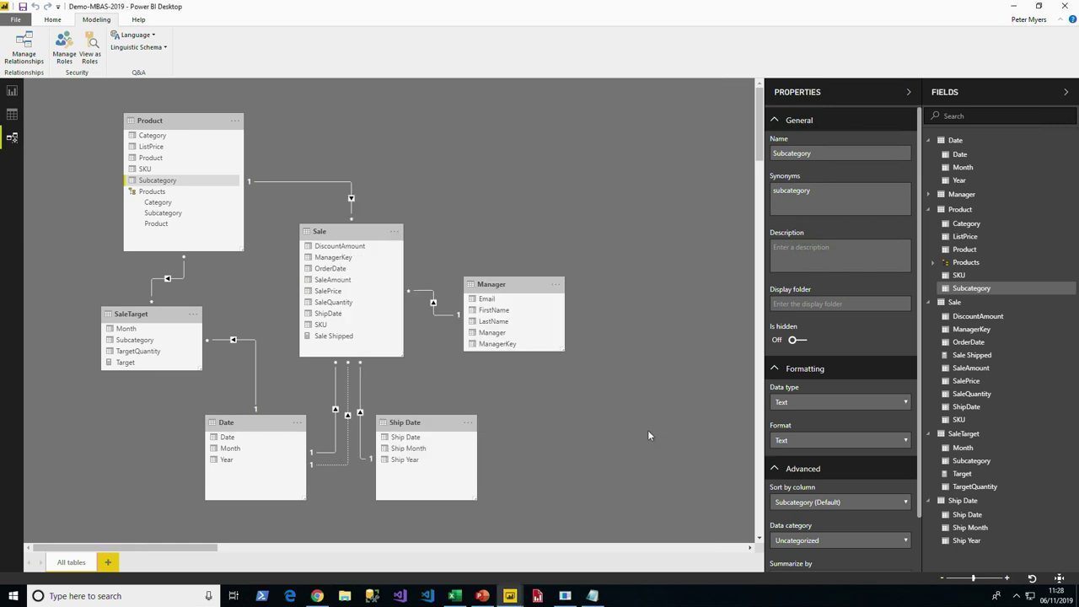
Try to set the cross filter direction of the SaleTarget to Date relationship to Both.
{"action": "double_click", "coordinate": [255, 362]}
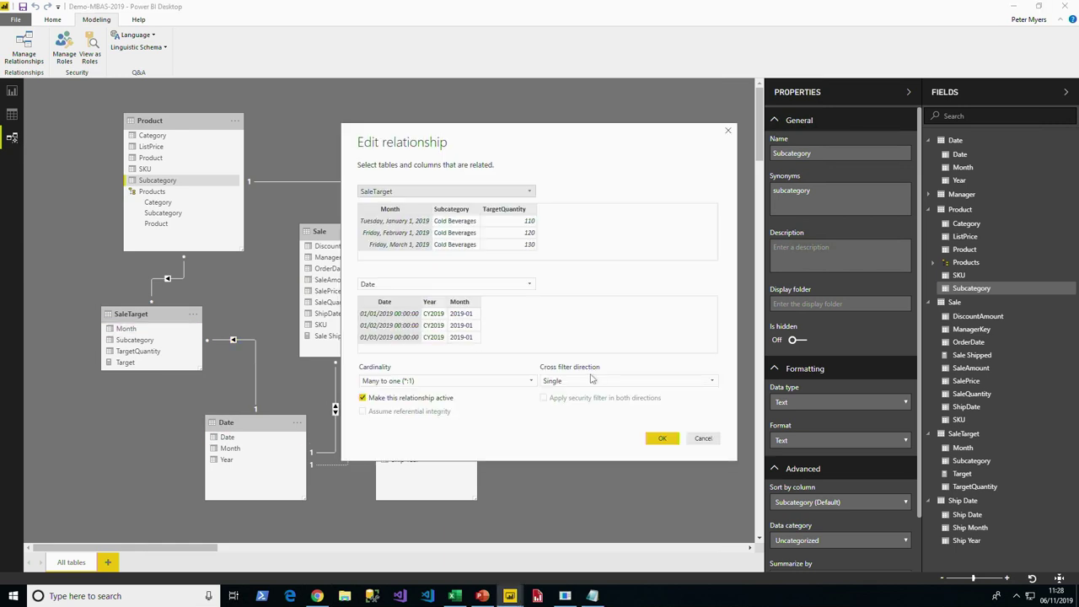
{"action": "left_click", "coordinate": [592, 380]}
{"action": "left_click", "coordinate": [551, 404]}
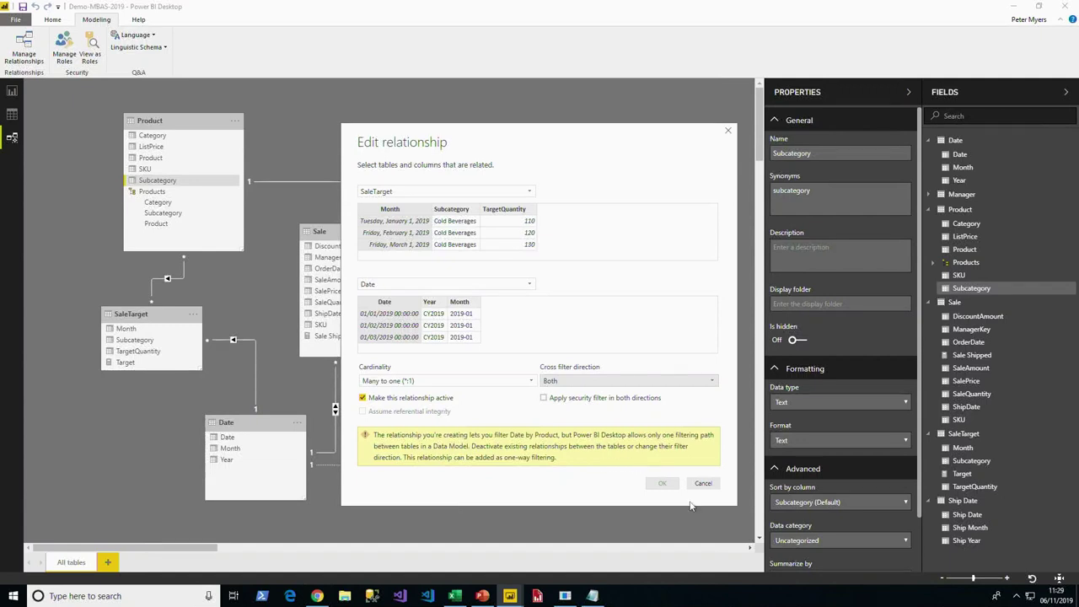
{"action": "left_click", "coordinate": [836, 399]}
Restore the cross filter direction of the active Sale to Date relationship to Single.
{"action": "double_click", "coordinate": [338, 430]}
{"action": "left_click", "coordinate": [624, 380]}
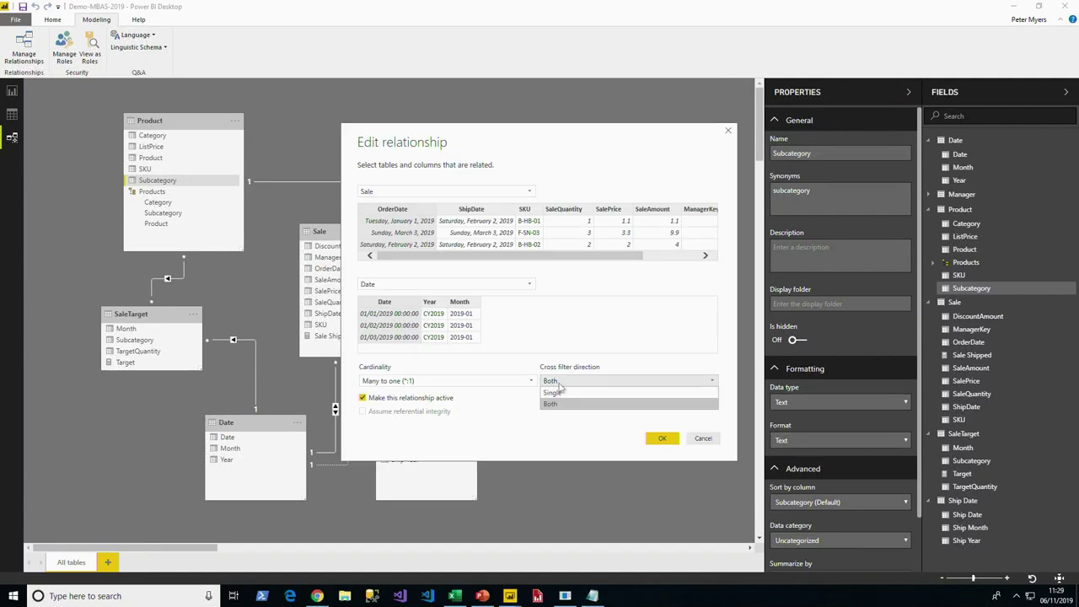
{"action": "left_click", "coordinate": [591, 393]}
{"action": "left_click", "coordinate": [664, 437]}
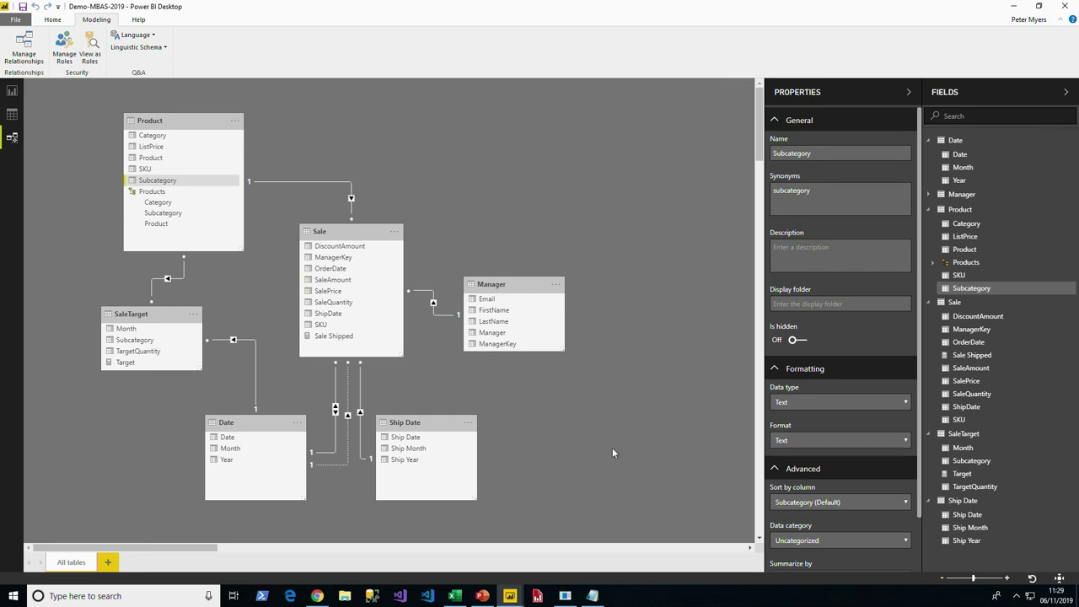
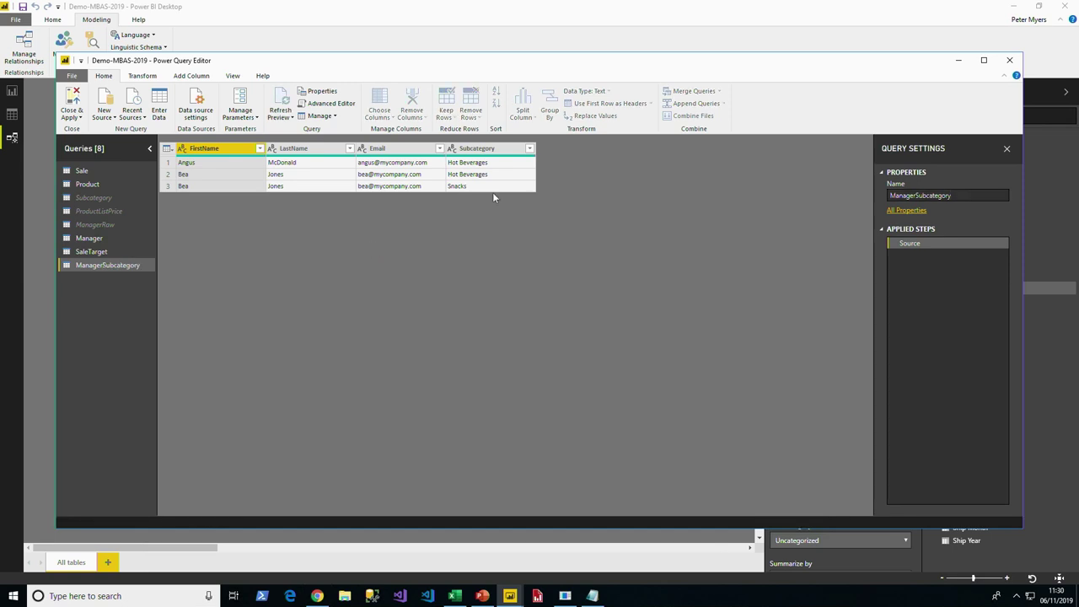
Merge the ManagerSubcategory query with Manager, matching FirstName and LastName, using a Left Outer join.
{"action": "left_click", "coordinate": [691, 90]}
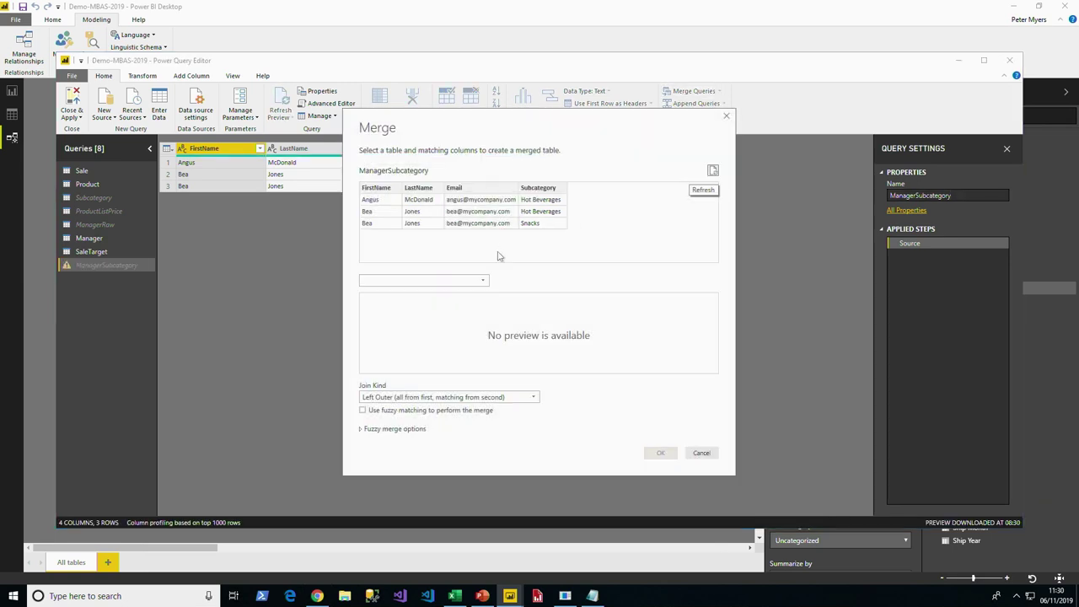
{"action": "left_click", "coordinate": [482, 280]}
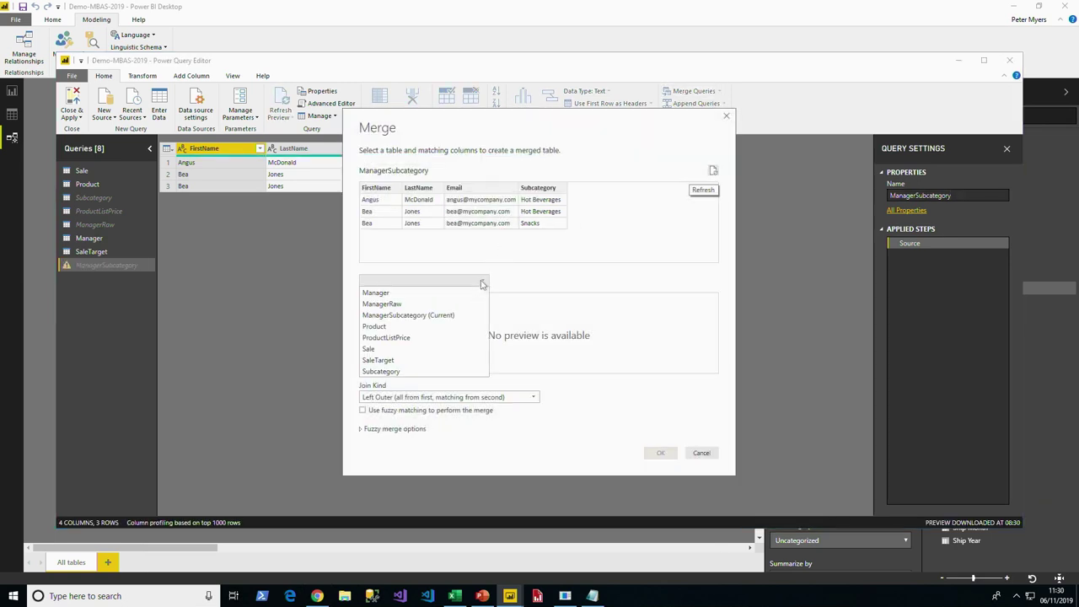
{"action": "left_click", "coordinate": [388, 292]}
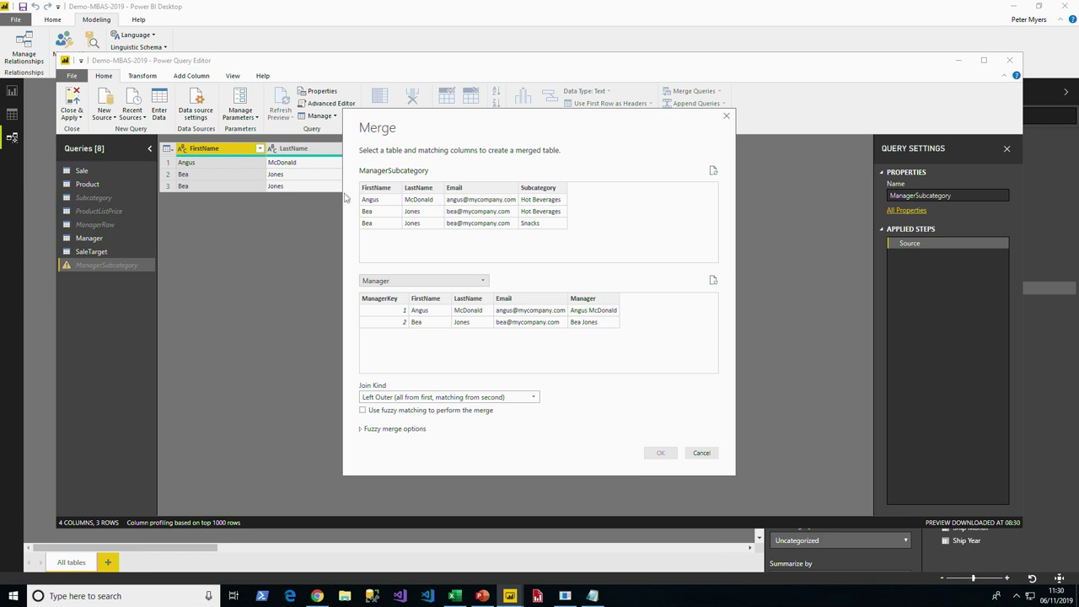
{"action": "left_click", "coordinate": [388, 189]}
{"action": "left_click", "coordinate": [422, 188], "text": "ctrl"}
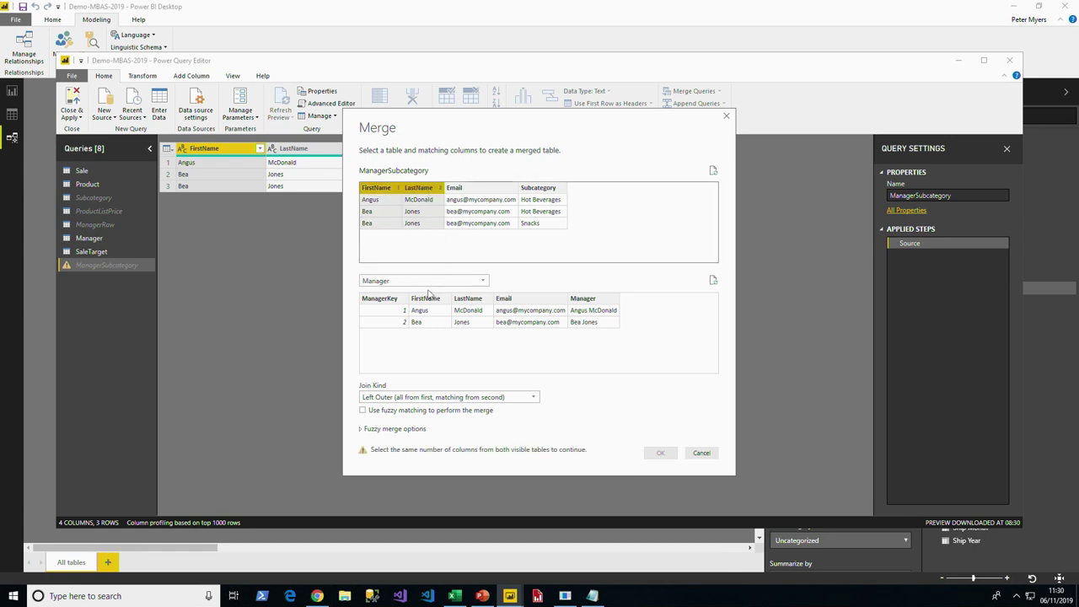
{"action": "left_click", "coordinate": [426, 298]}
{"action": "left_click", "coordinate": [469, 298], "text": "ctrl"}
{"action": "left_click", "coordinate": [660, 453]}
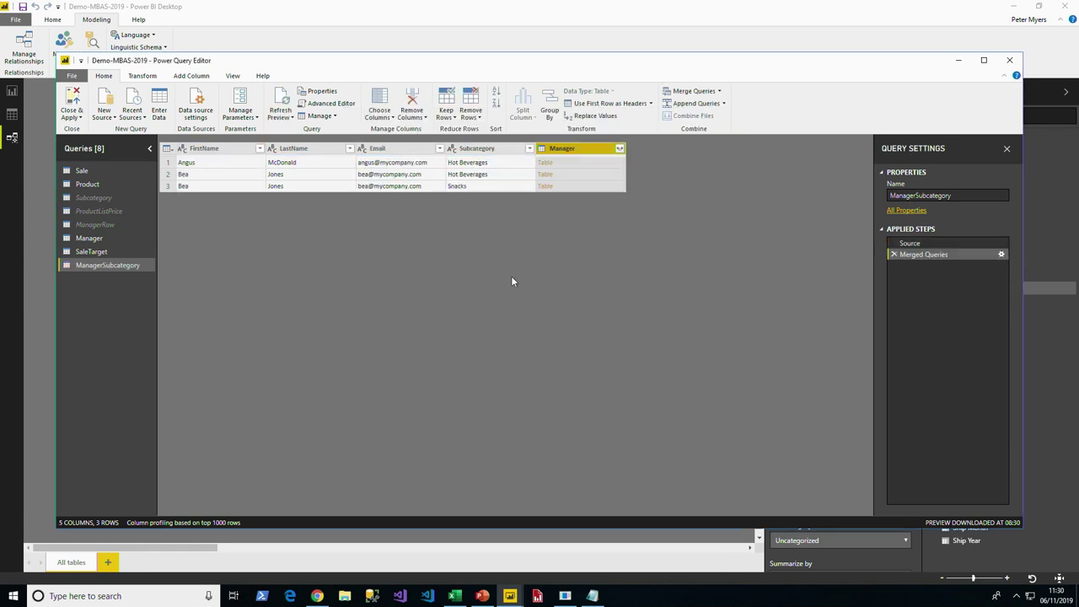
Expand the merged Manager column to bring in only ManagerKey.
{"action": "left_click", "coordinate": [620, 149]}
{"action": "left_click", "coordinate": [492, 194]}
{"action": "left_click", "coordinate": [479, 205]}
{"action": "left_click", "coordinate": [555, 289]}
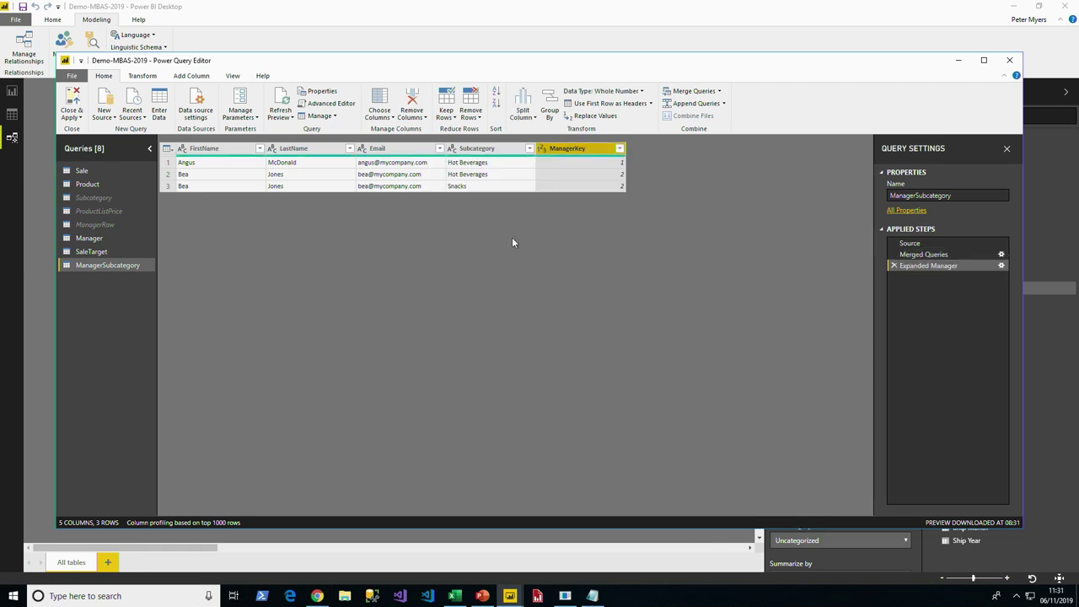
Remove every column from ManagerSubcategory except Subcategory and ManagerKey.
{"action": "left_click", "coordinate": [573, 149], "text": "ctrl"}
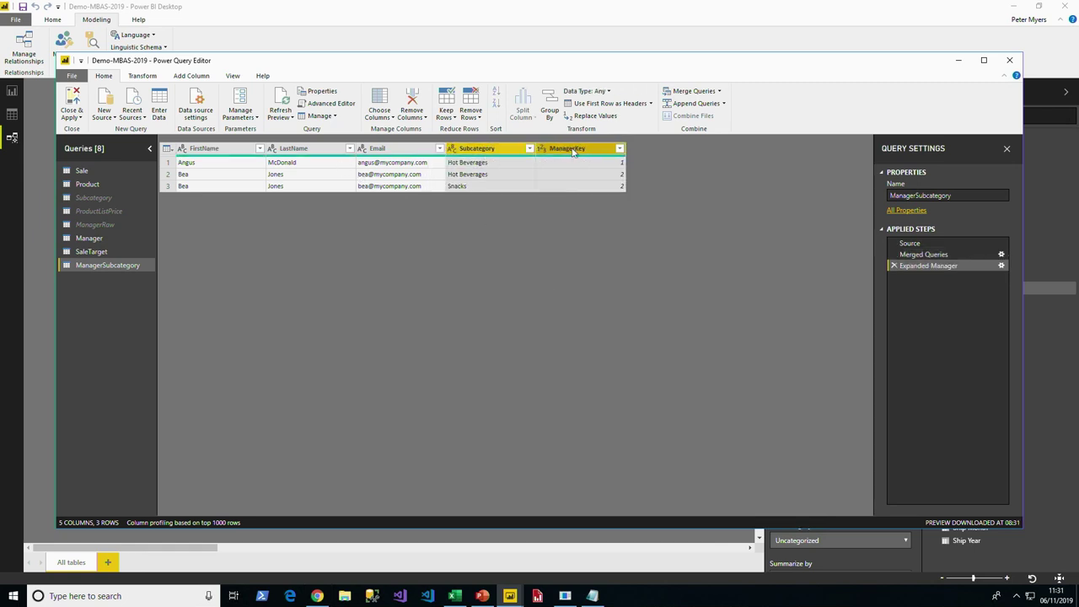
{"action": "right_click", "coordinate": [572, 149]}
{"action": "left_click", "coordinate": [639, 179]}
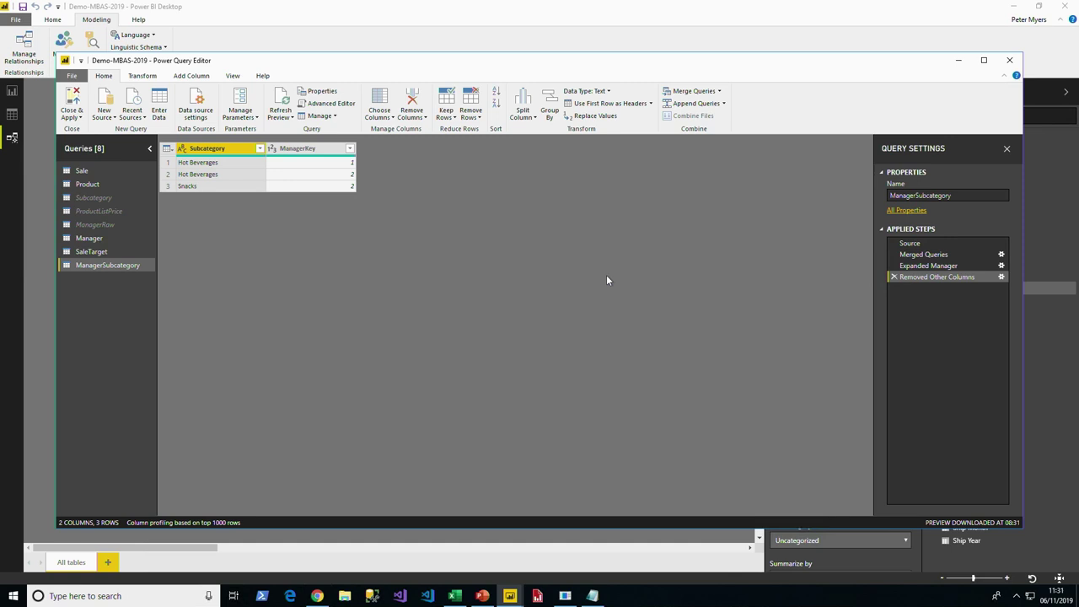
Apply the query changes to the model and return to the model diagram in Power BI Desktop.
{"action": "left_click", "coordinate": [71, 117]}
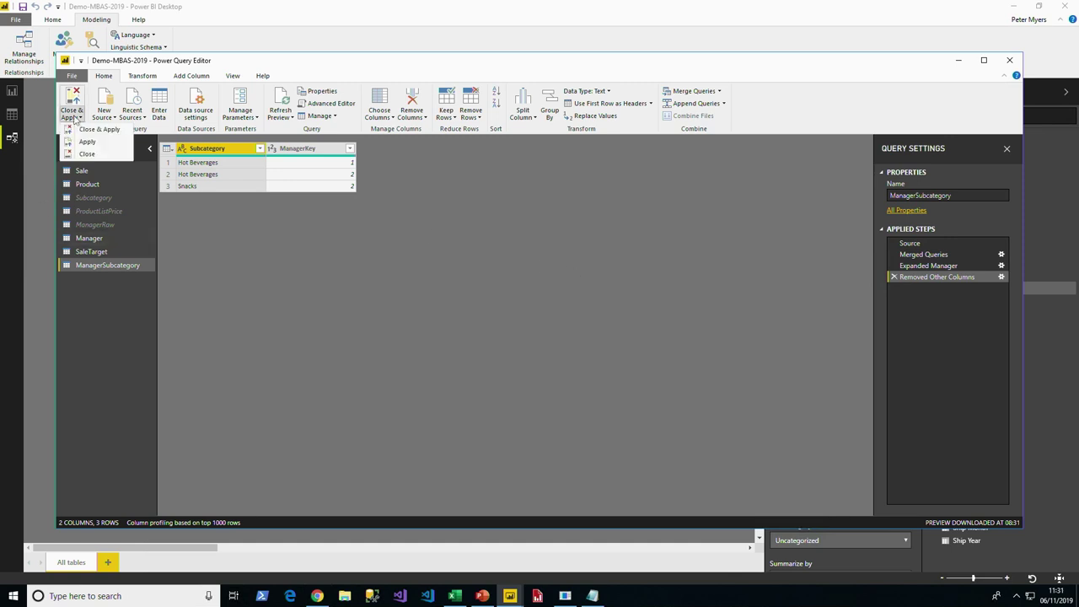
{"action": "left_click", "coordinate": [87, 142]}
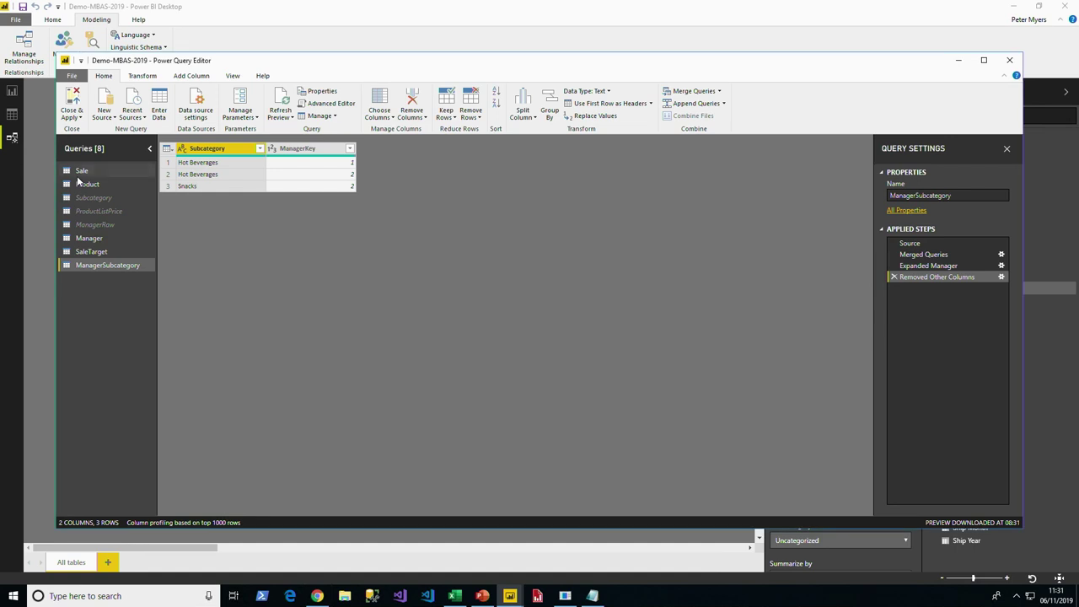
{"action": "left_click", "coordinate": [282, 24]}
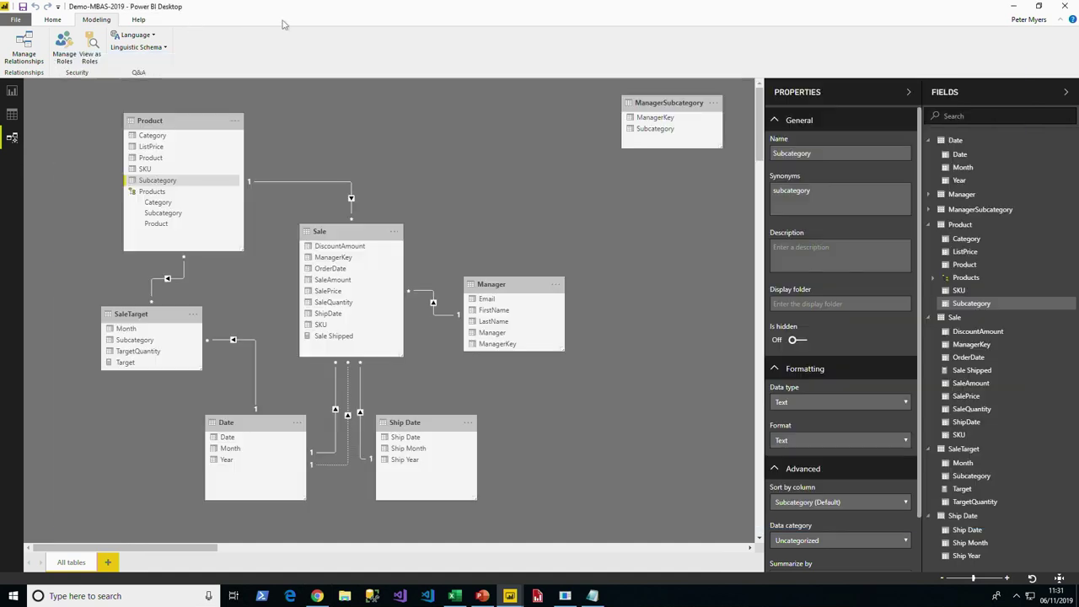
Arrange ManagerSubcategory above Manager in the model diagram and compare the Subcategory columns of Product and ManagerSubcategory.
{"action": "left_click_drag", "start_coordinate": [687, 103], "coordinate": [491, 138]}
{"action": "left_click_drag", "start_coordinate": [506, 284], "coordinate": [519, 288]}
{"action": "left_click", "coordinate": [180, 125]}
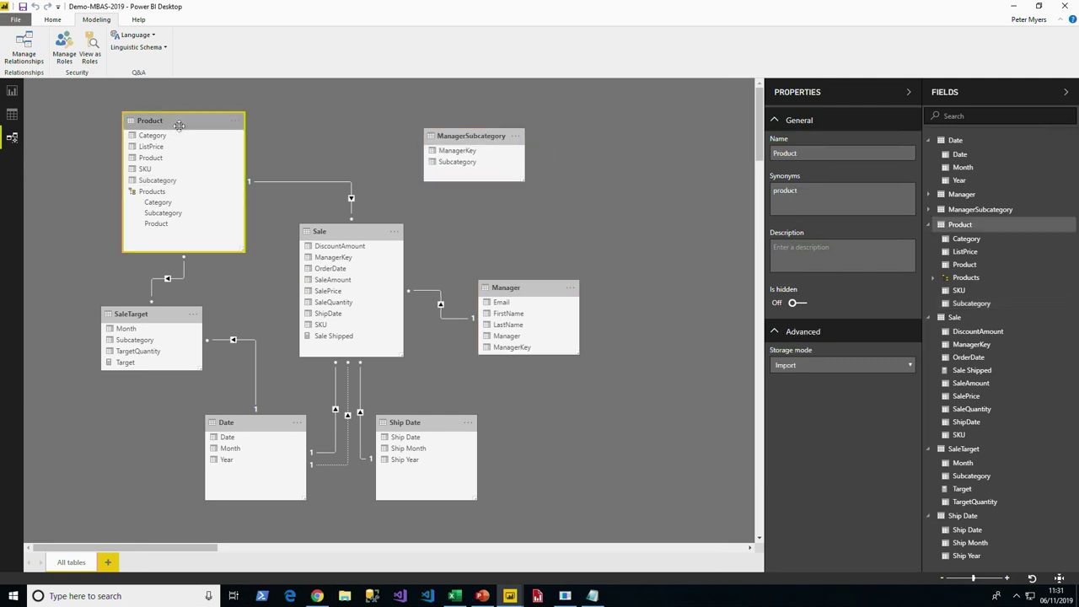
{"action": "left_click", "coordinate": [157, 181]}
{"action": "left_click", "coordinate": [494, 163]}
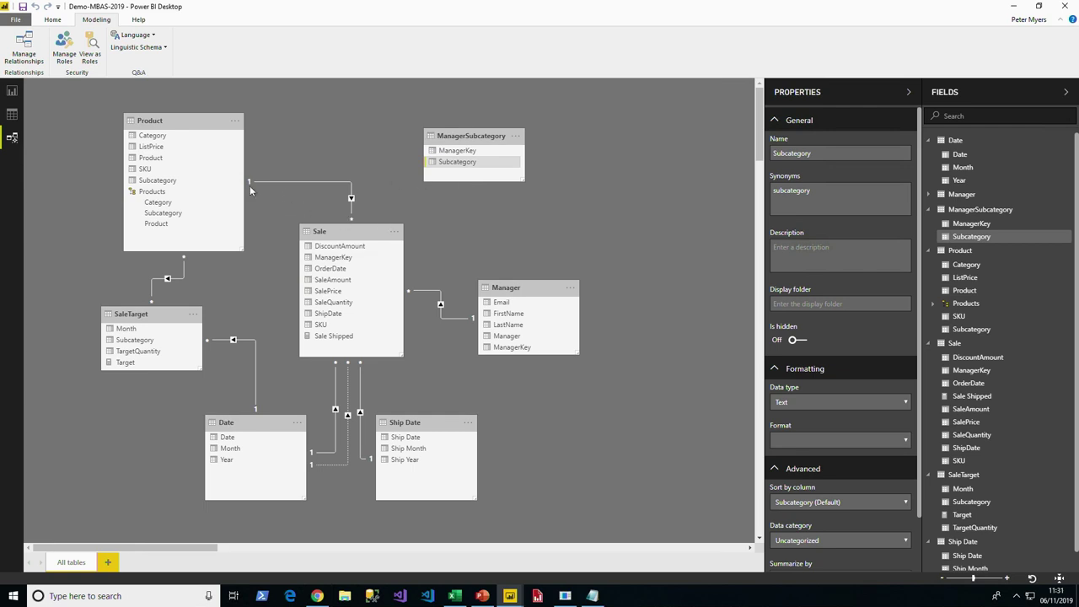
Create the calculated table DistinctSubcategory = DISTINCT('Product'[Subcategory]).
{"action": "left_click", "coordinate": [12, 114]}
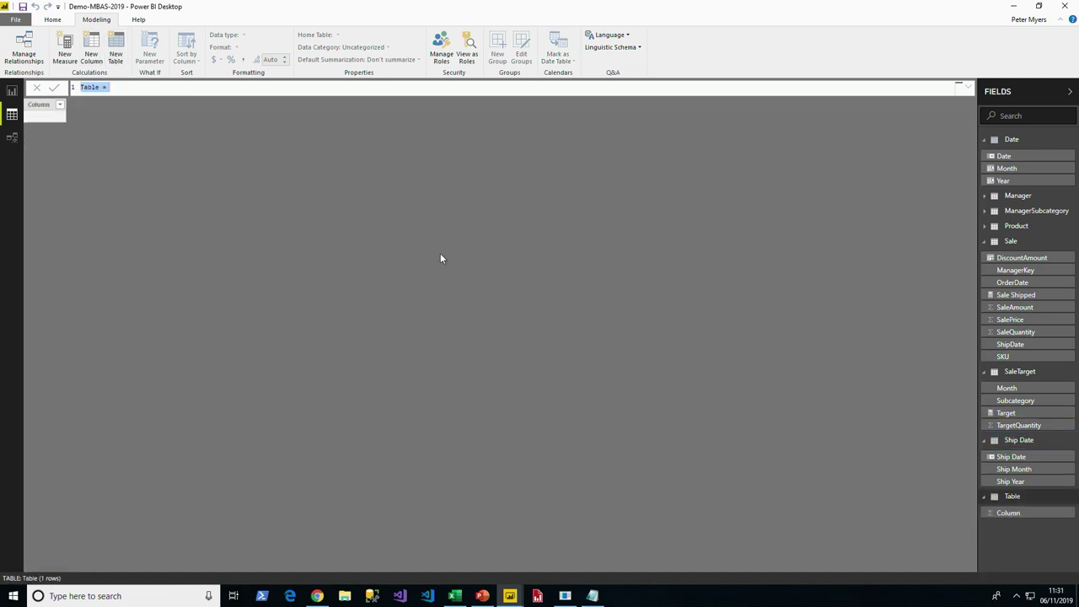
{"action": "type", "text": "DistinctSubcategory = DISTINCT"}
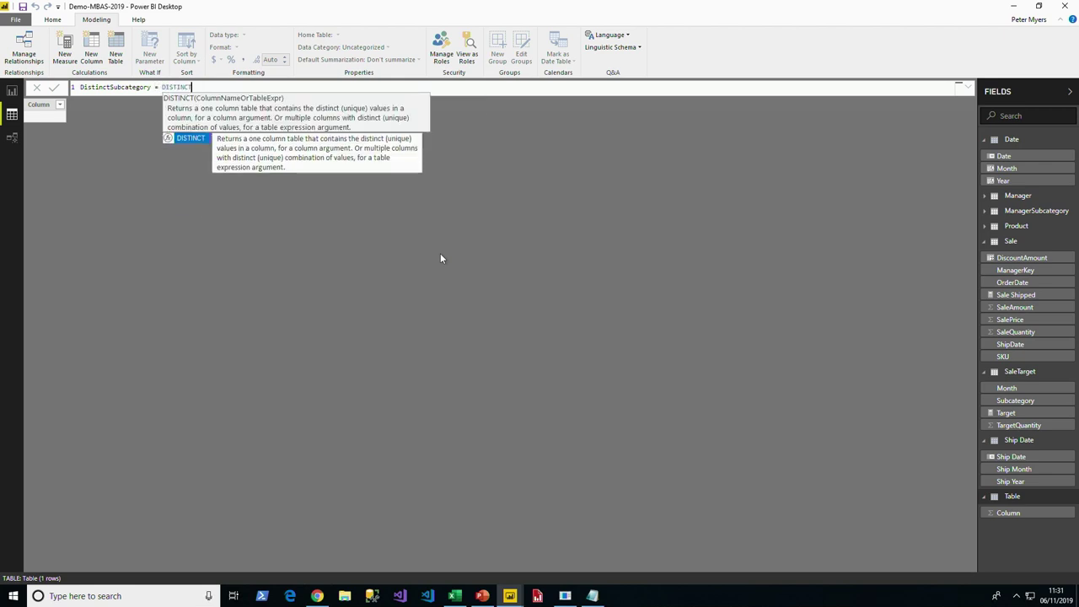
{"action": "type", "text": "(Prod"}
{"action": "key", "text": "Down"}
{"action": "key", "text": "Down"}
{"action": "key", "text": "Down"}
{"action": "key", "text": "Down"}
{"action": "key", "text": "Down"}
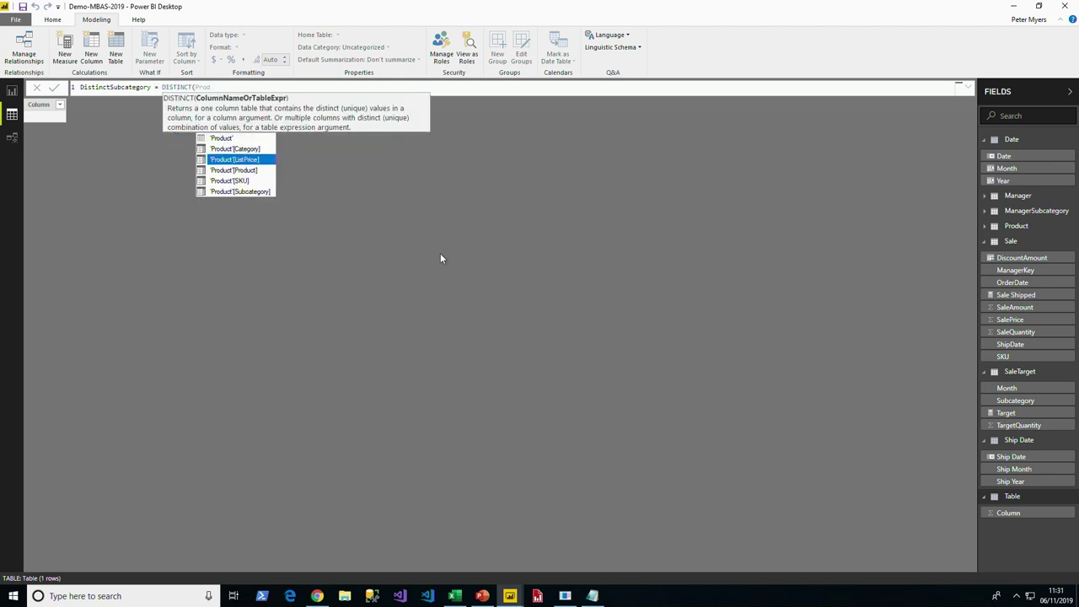
{"action": "key", "text": "Tab"}
{"action": "type", "text": ")"}
{"action": "key", "text": "Return"}
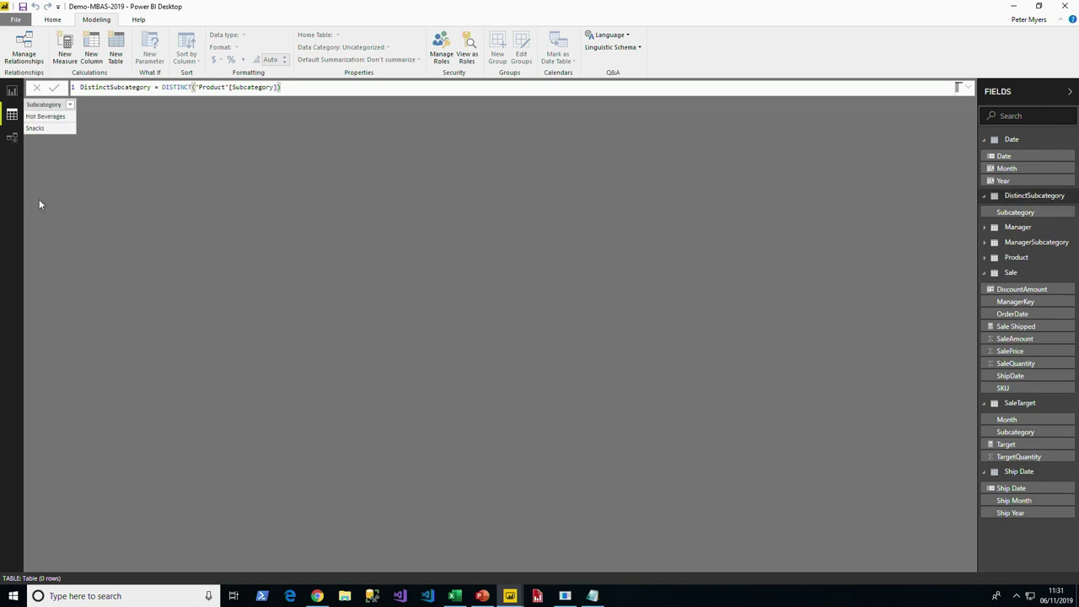
Shrink the DistinctSubcategory table in the model diagram and arrange it between Product and ManagerSubcategory.
{"action": "left_click", "coordinate": [12, 90]}
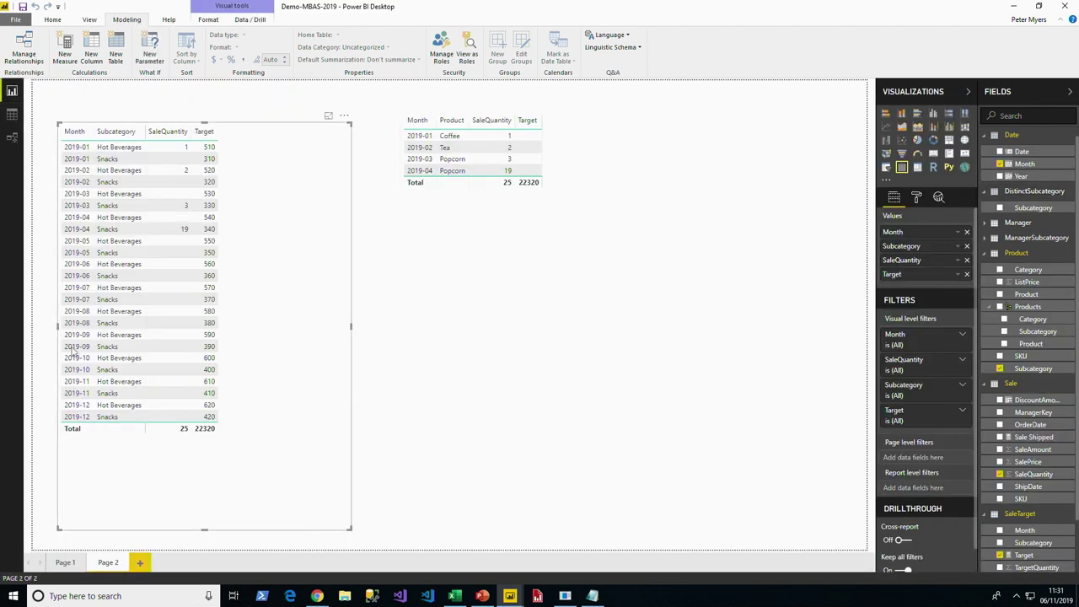
{"action": "left_click", "coordinate": [12, 137]}
{"action": "left_click_drag", "start_coordinate": [696, 128], "coordinate": [618, 137]}
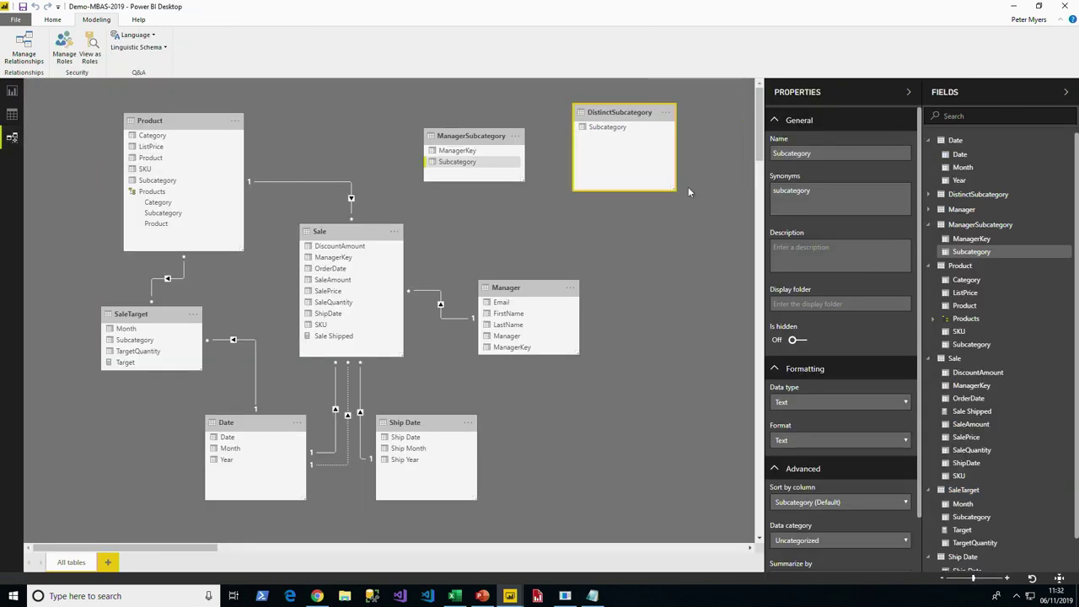
{"action": "left_click_drag", "start_coordinate": [673, 180], "coordinate": [668, 149]}
{"action": "left_click_drag", "start_coordinate": [623, 113], "coordinate": [354, 125]}
{"action": "left_click_drag", "start_coordinate": [456, 143], "coordinate": [551, 143]}
{"action": "left_click_drag", "start_coordinate": [358, 137], "coordinate": [386, 148]}
Relate DistinctSubcategory to both Product and ManagerSubcategory on Subcategory, and relate ManagerSubcategory to Manager on ManagerKey.
{"action": "mouse_move", "coordinate": [179, 182]}
{"action": "left_mouse_down"}
{"action": "mouse_move", "coordinate": [296, 171]}
{"action": "mouse_move", "coordinate": [385, 141]}
{"action": "mouse_move", "coordinate": [464, 164]}
{"action": "mouse_move", "coordinate": [563, 152]}
{"action": "mouse_move", "coordinate": [522, 305]}
{"action": "mouse_move", "coordinate": [567, 155]}
{"action": "left_mouse_up"}
{"action": "left_click", "coordinate": [558, 151]}
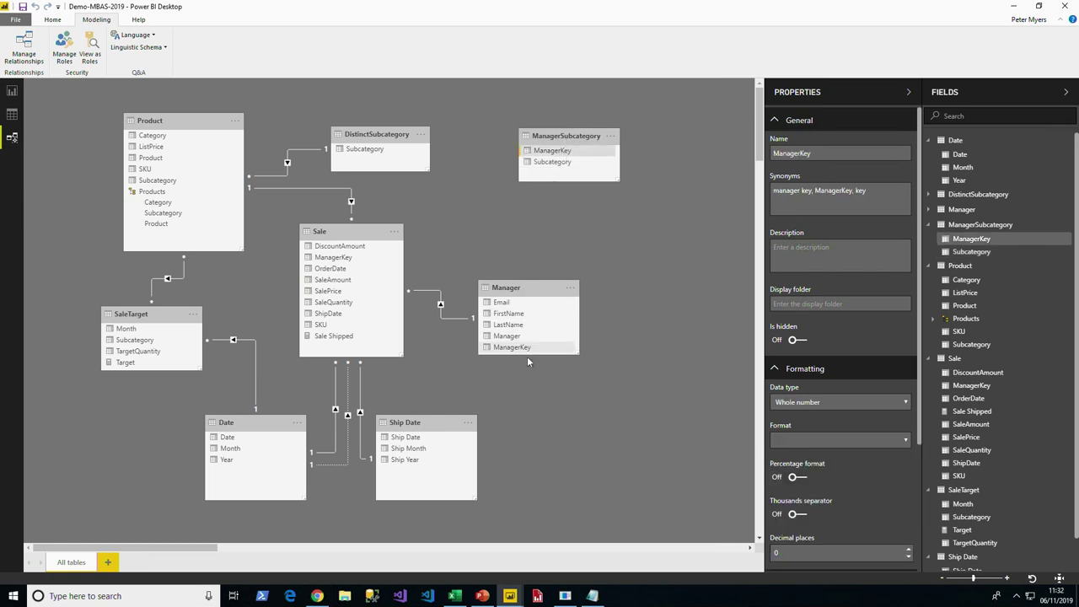
{"action": "left_click_drag", "start_coordinate": [559, 151], "coordinate": [529, 347]}
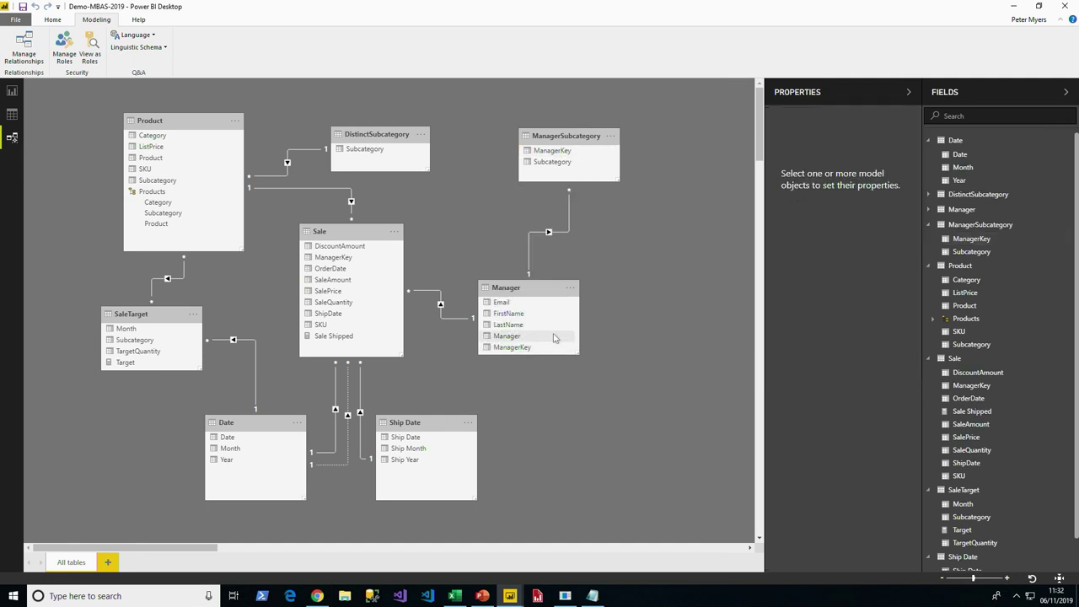
{"action": "left_click", "coordinate": [378, 155]}
{"action": "left_click", "coordinate": [555, 166]}
{"action": "left_click_drag", "start_coordinate": [555, 165], "coordinate": [364, 149]}
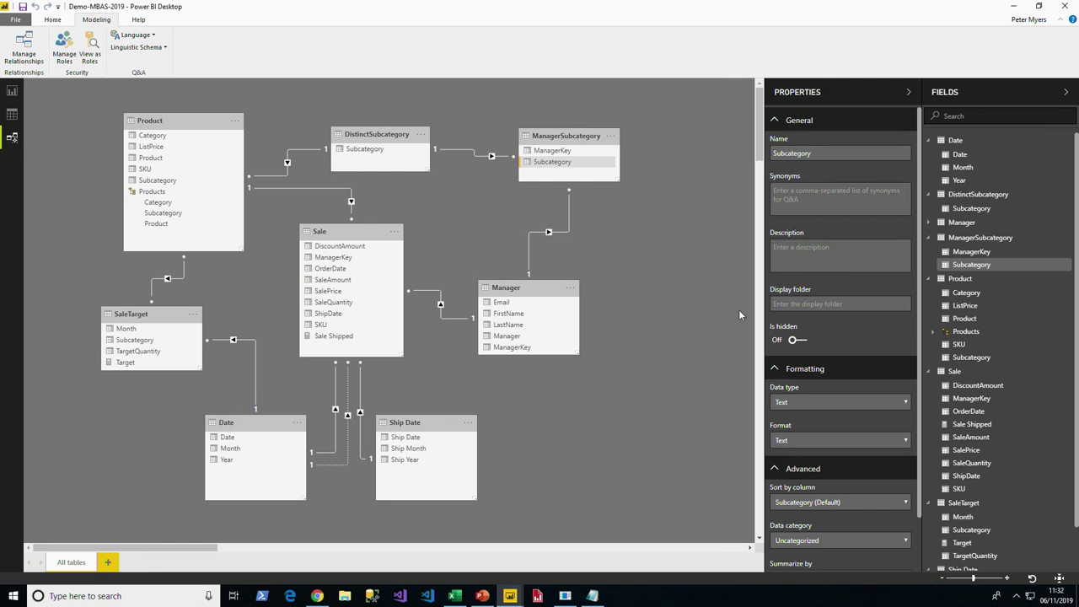
Add a new report page with a table visual showing Manager and SaleAmount.
{"action": "left_click", "coordinate": [18, 92]}
{"action": "left_click", "coordinate": [140, 562]}
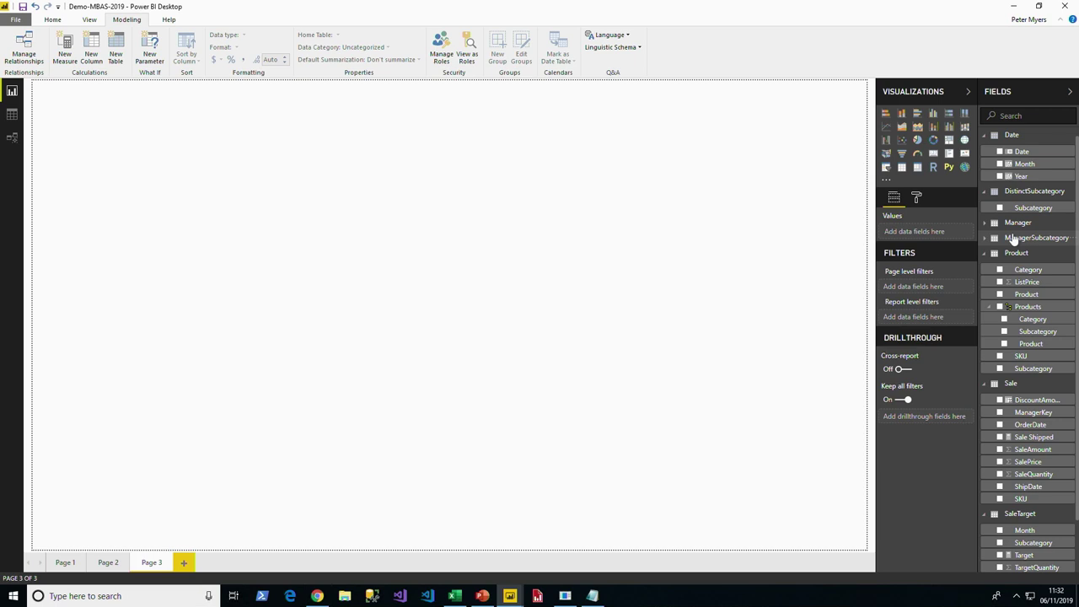
{"action": "scroll", "coordinate": [1036, 464], "scroll_direction": "down", "scroll_amount": 1}
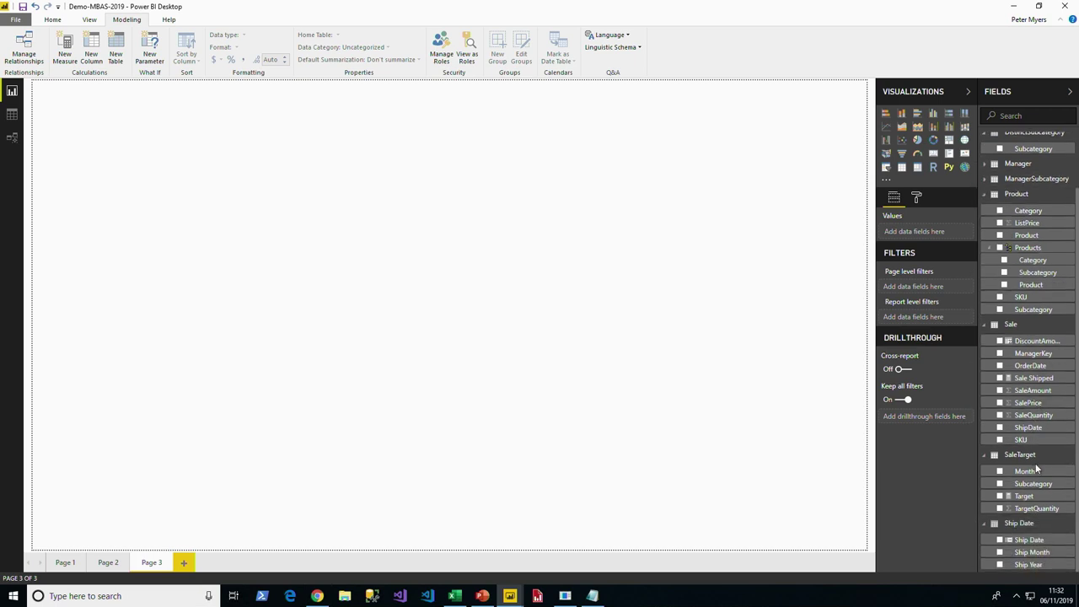
{"action": "left_click", "coordinate": [986, 165]}
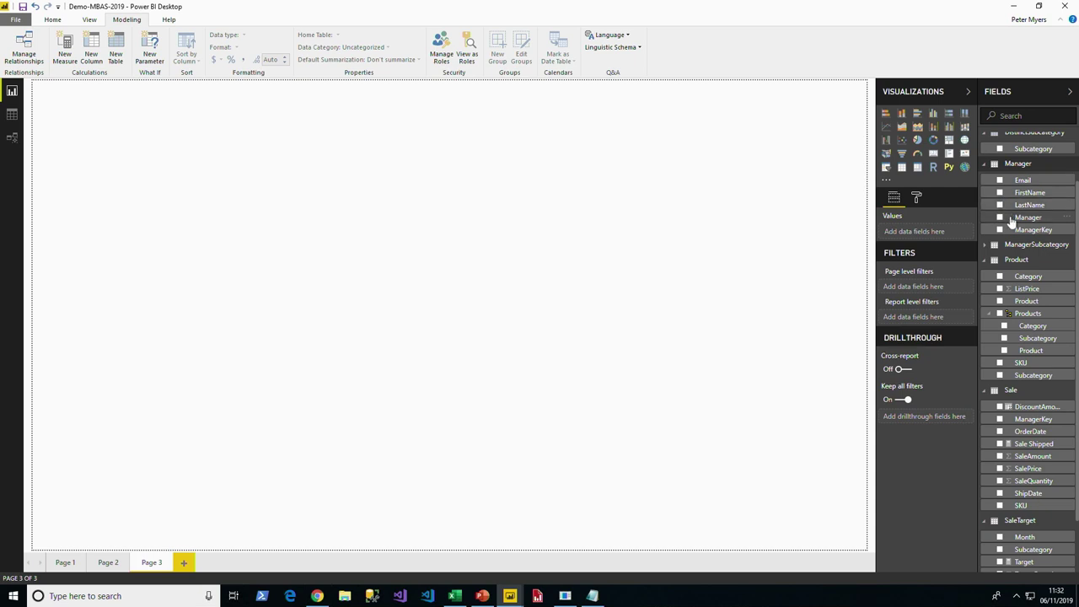
{"action": "left_click", "coordinate": [1000, 217]}
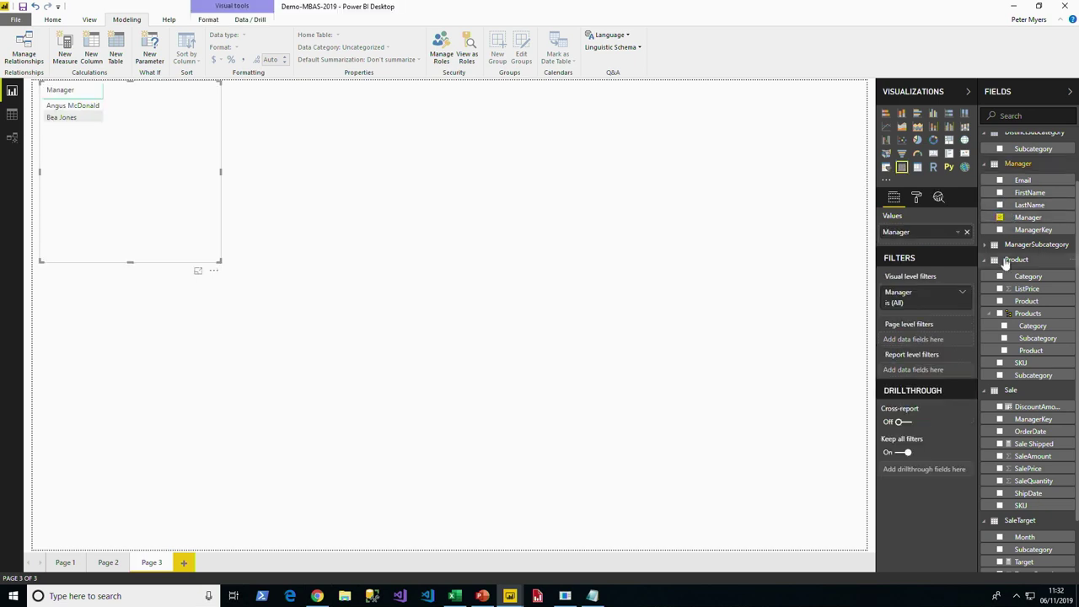
{"action": "left_click_drag", "start_coordinate": [169, 253], "coordinate": [223, 374]}
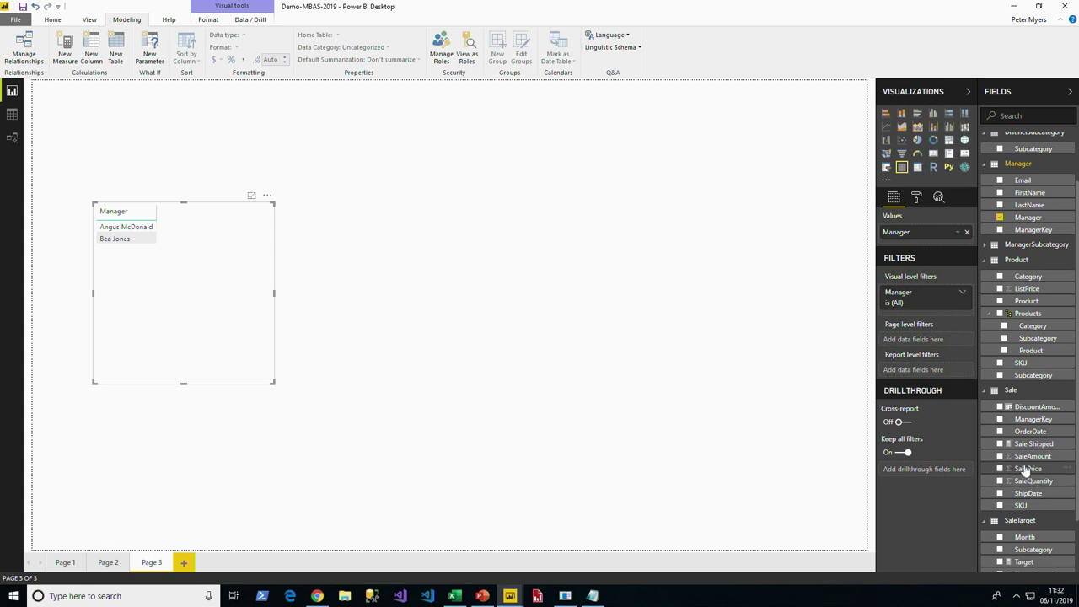
{"action": "left_click", "coordinate": [1000, 457]}
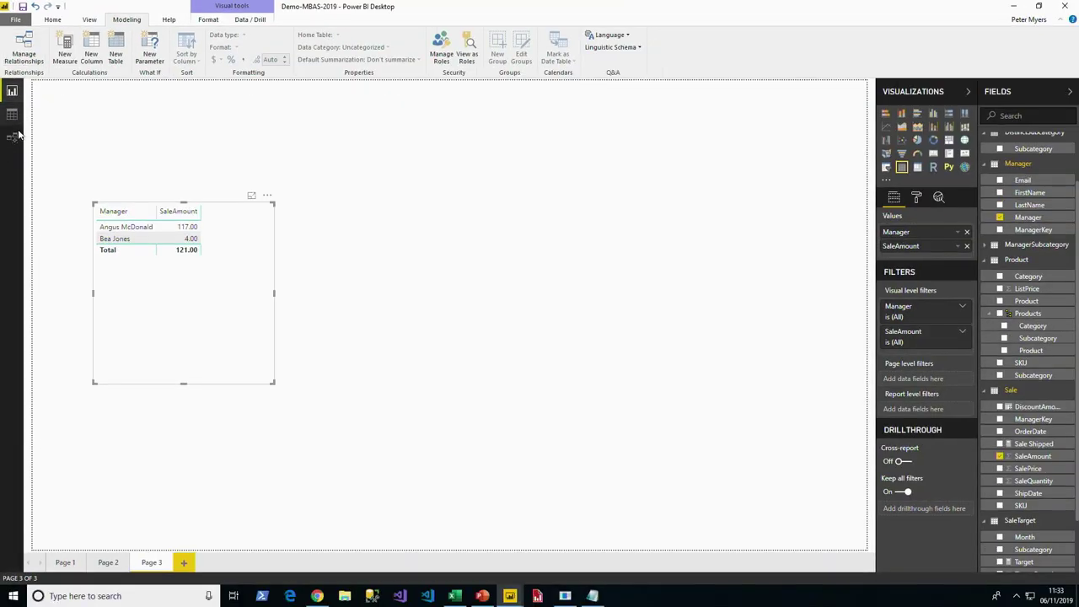
Set the cross filter direction of the relationship between ManagerSubcategory and DistinctSubcategory to Both in the model diagram.
{"action": "left_click", "coordinate": [23, 275]}
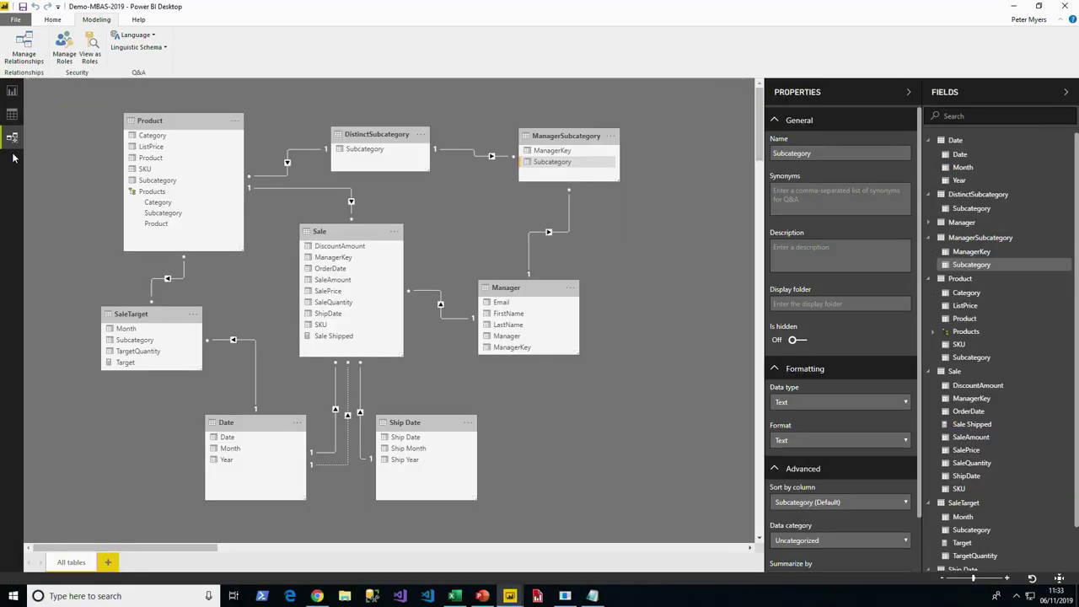
{"action": "left_click", "coordinate": [516, 338]}
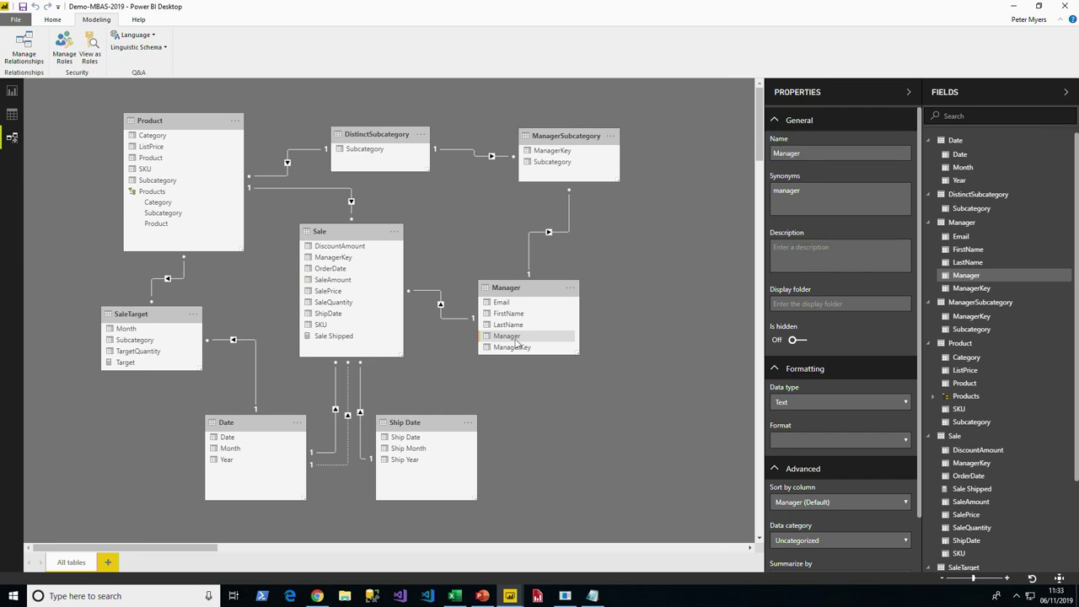
{"action": "left_click", "coordinate": [346, 231]}
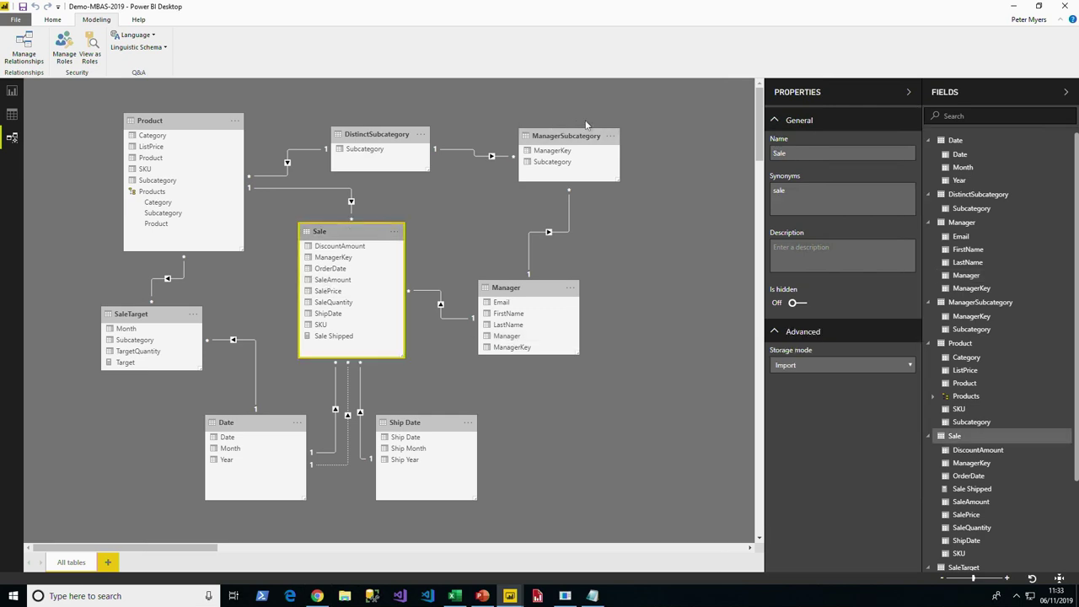
{"action": "left_click", "coordinate": [570, 135]}
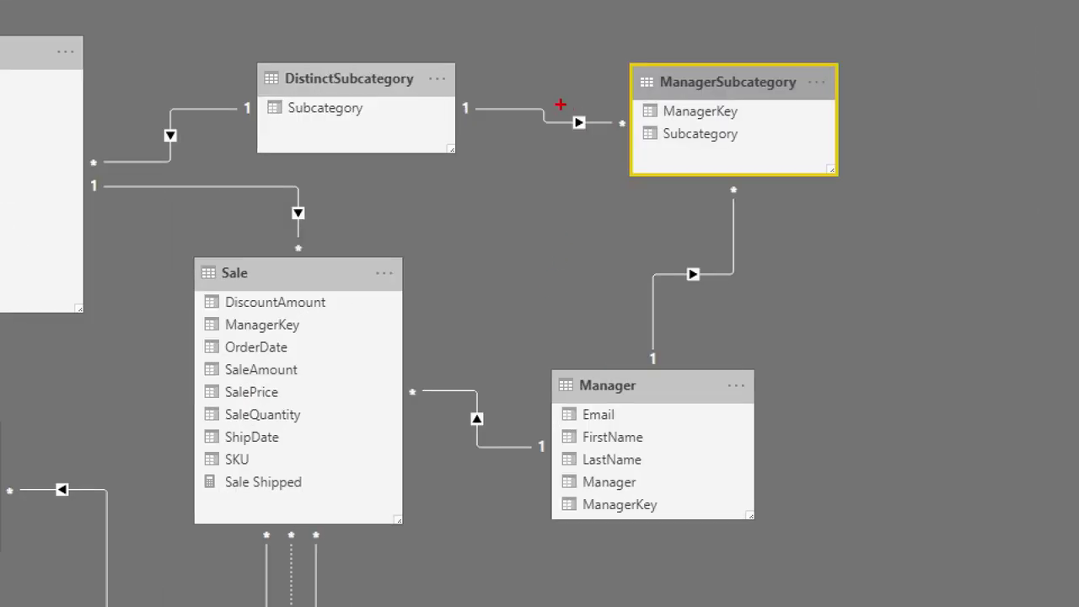
{"action": "left_click_drag", "start_coordinate": [554, 157], "coordinate": [590, 193]}
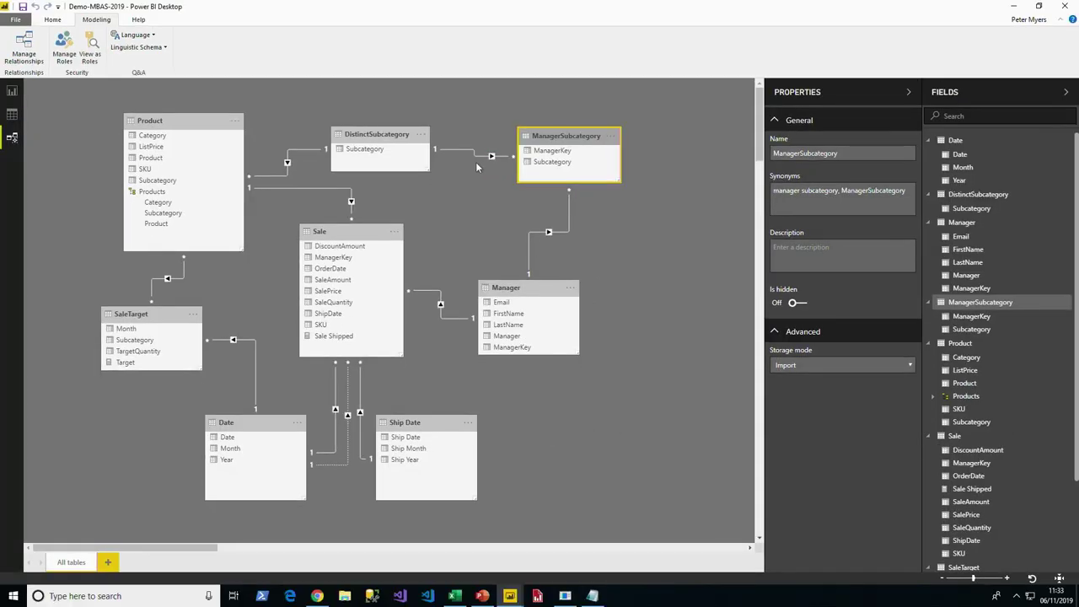
{"action": "double_click", "coordinate": [482, 154]}
{"action": "left_click", "coordinate": [594, 386]}
{"action": "left_click", "coordinate": [581, 407]}
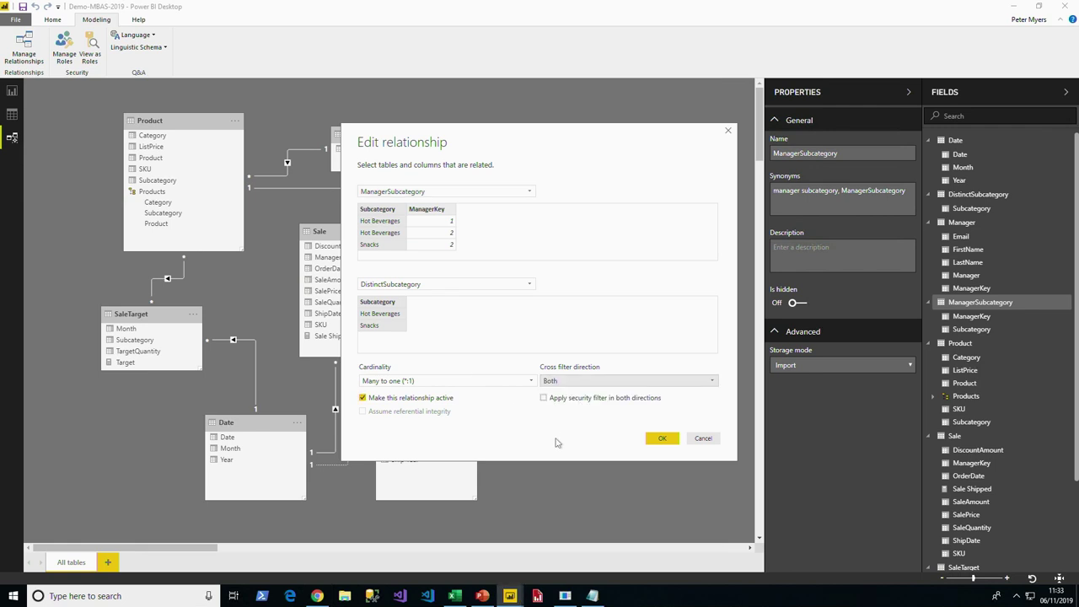
{"action": "left_click", "coordinate": [660, 440]}
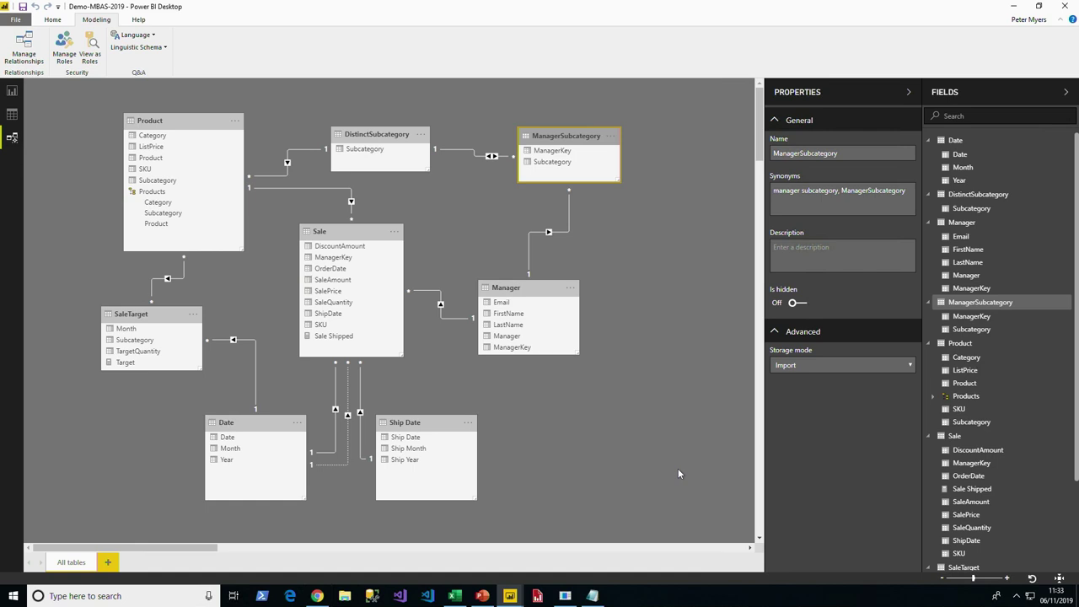
Trace the filter path from ManagerSubcategory through DistinctSubcategory and Product to Sale, and return to the report page.
{"action": "left_click", "coordinate": [345, 226]}
{"action": "left_click", "coordinate": [564, 137]}
{"action": "left_click", "coordinate": [371, 134], "text": "ctrl"}
{"action": "left_click", "coordinate": [371, 135]}
{"action": "left_click", "coordinate": [200, 124]}
{"action": "left_click", "coordinate": [350, 232]}
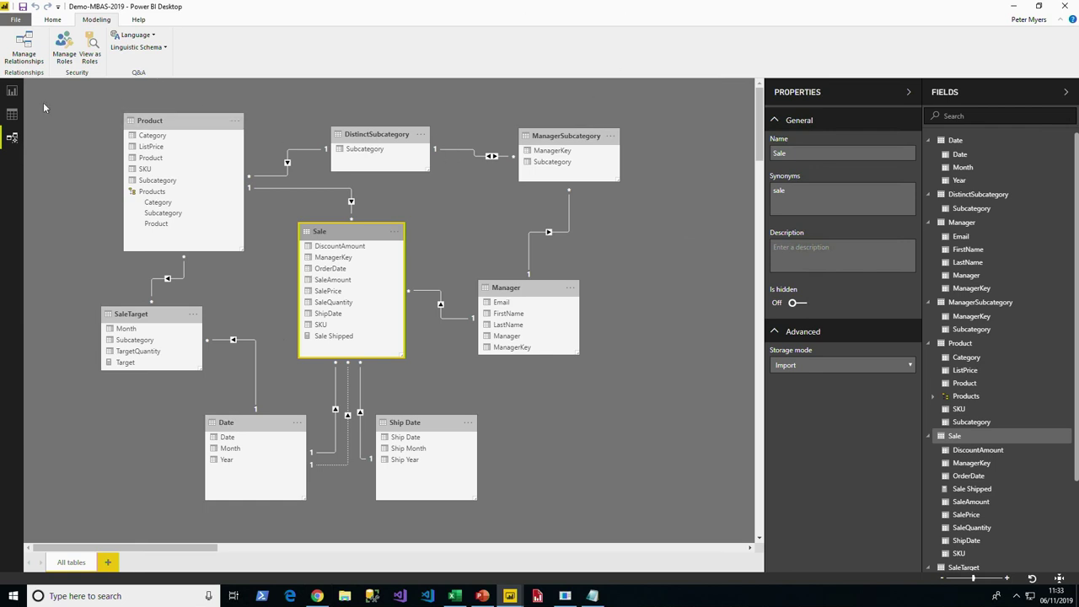
{"action": "left_click", "coordinate": [15, 92]}
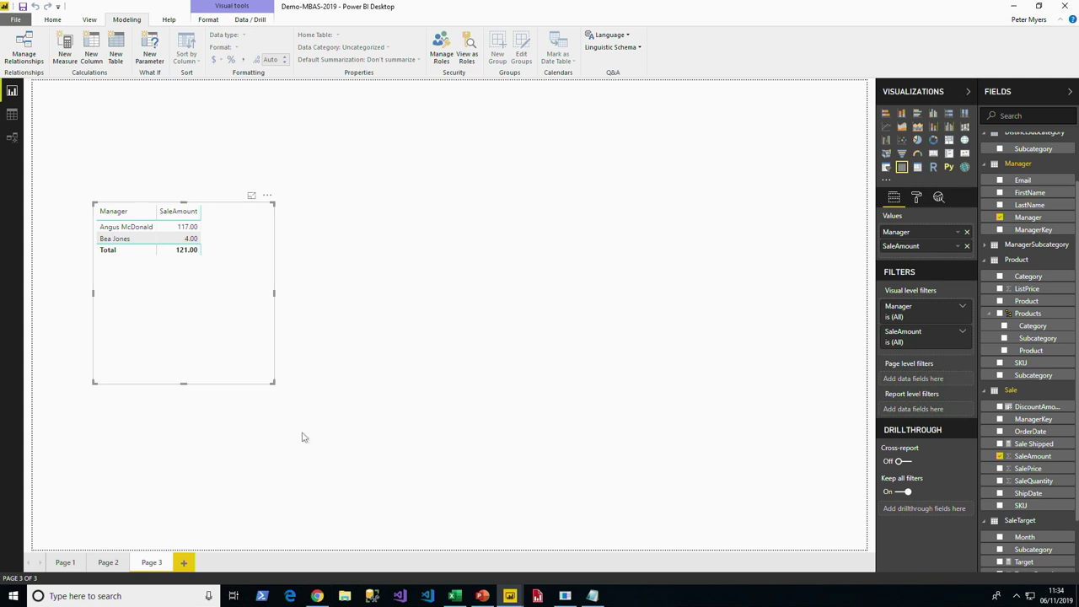
Switch to Snippets.txt in Notepad and copy the Manager Sale measure formula that uses USERELATIONSHIP.
{"action": "left_click", "coordinate": [593, 597]}
{"action": "scroll", "coordinate": [507, 440], "scroll_direction": "down", "scroll_amount": 2}
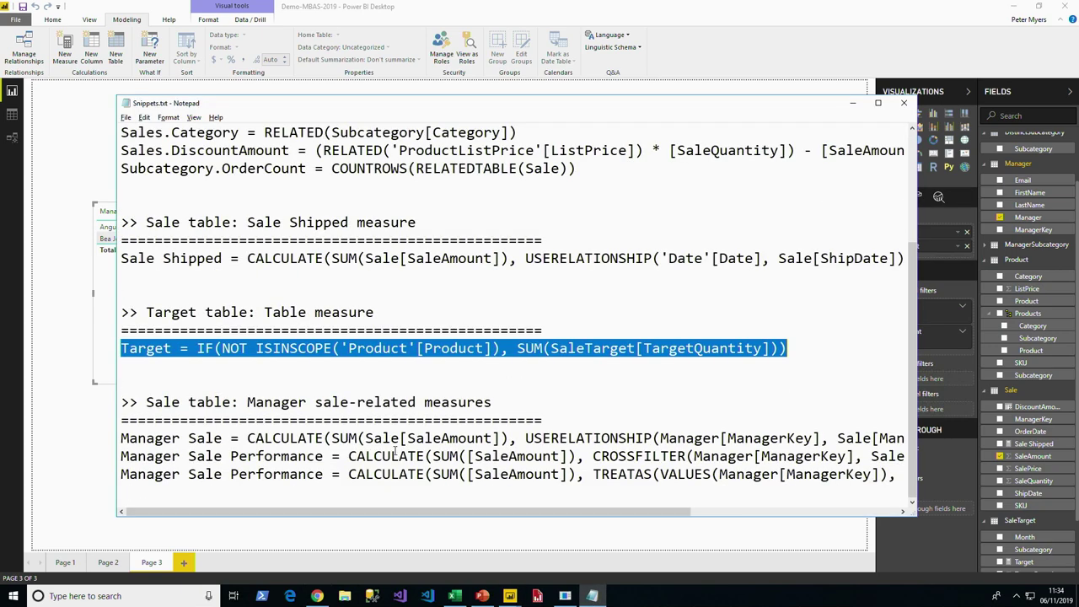
{"action": "left_click", "coordinate": [400, 438]}
{"action": "key", "text": "End"}
{"action": "key", "text": "shift+Home"}
{"action": "key", "text": "ctrl+c"}
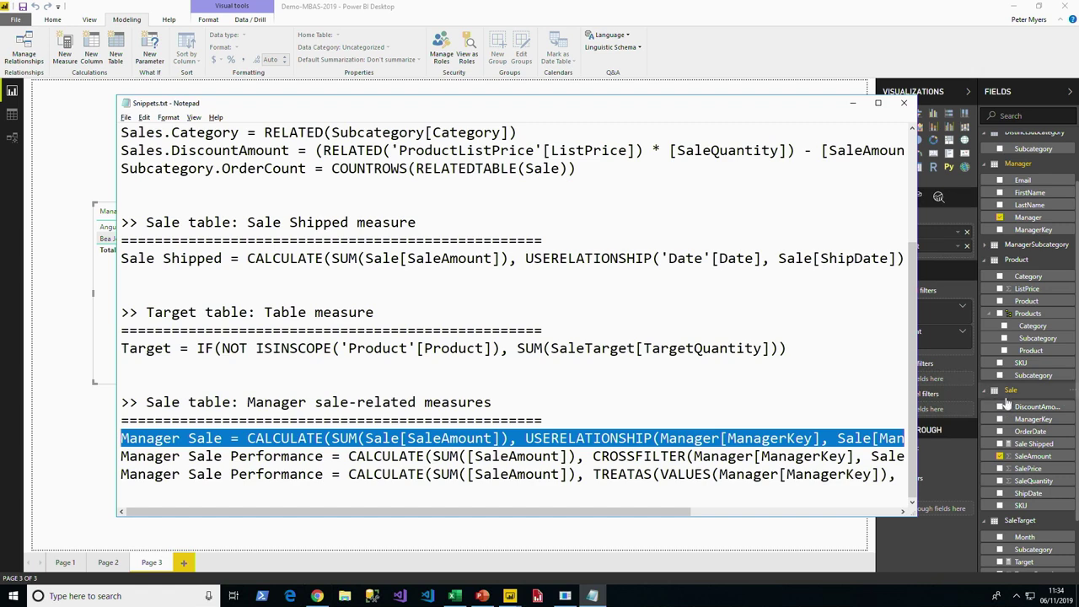
Add the measure Manager Sale = CALCULATE(SUM(Sale[SaleAmount]), USERELATIONSHIP(Manager[ManagerKey], Sale[ManagerKey])) to Sale and show it in the table visual instead of SaleAmount.
{"action": "right_click", "coordinate": [1010, 393]}
{"action": "left_click", "coordinate": [1029, 209]}
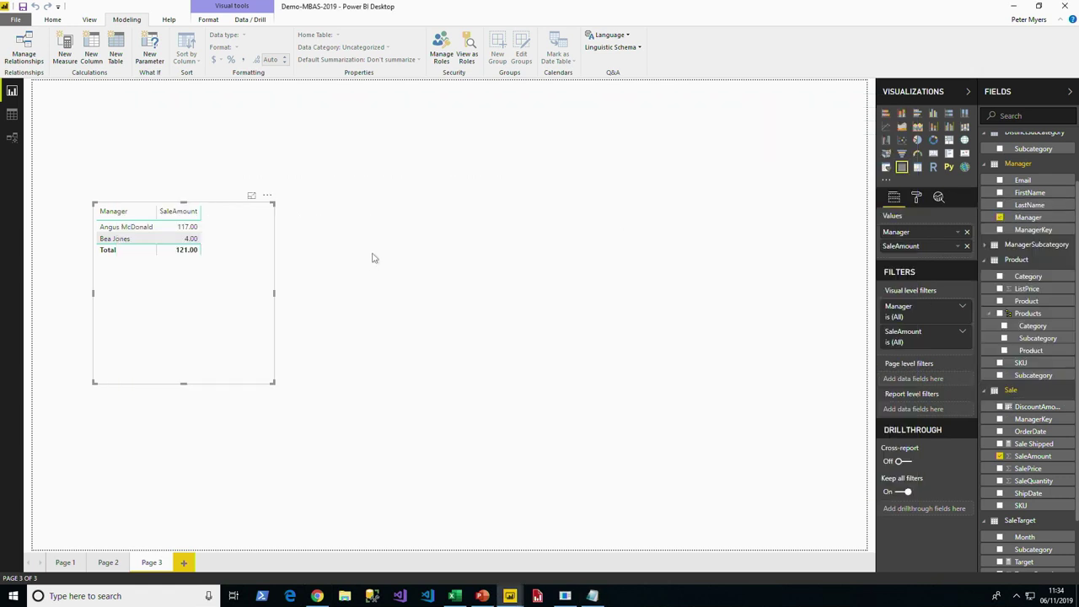
{"action": "key", "text": "ctrl+v"}
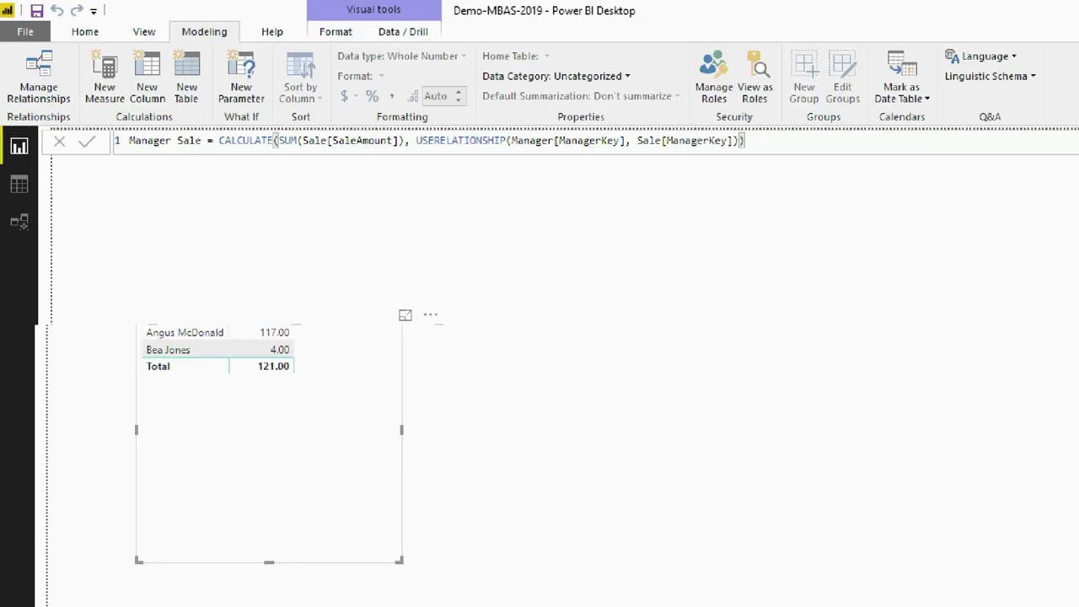
{"action": "left_click_drag", "start_coordinate": [251, 74], "coordinate": [316, 111]}
{"action": "left_click_drag", "start_coordinate": [633, 222], "coordinate": [631, 219]}
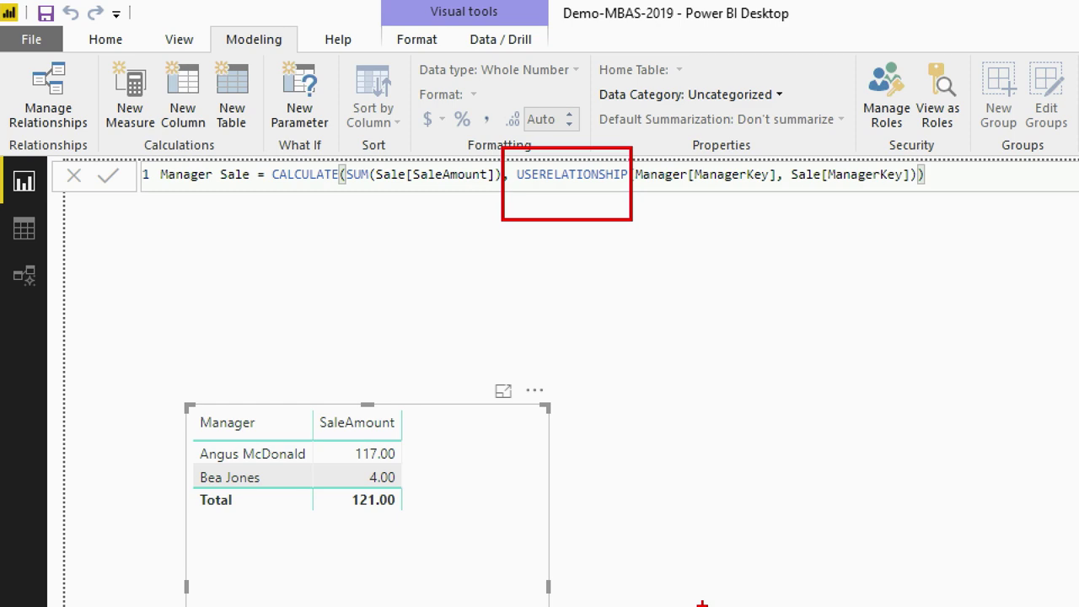
{"action": "key", "text": "Escape"}
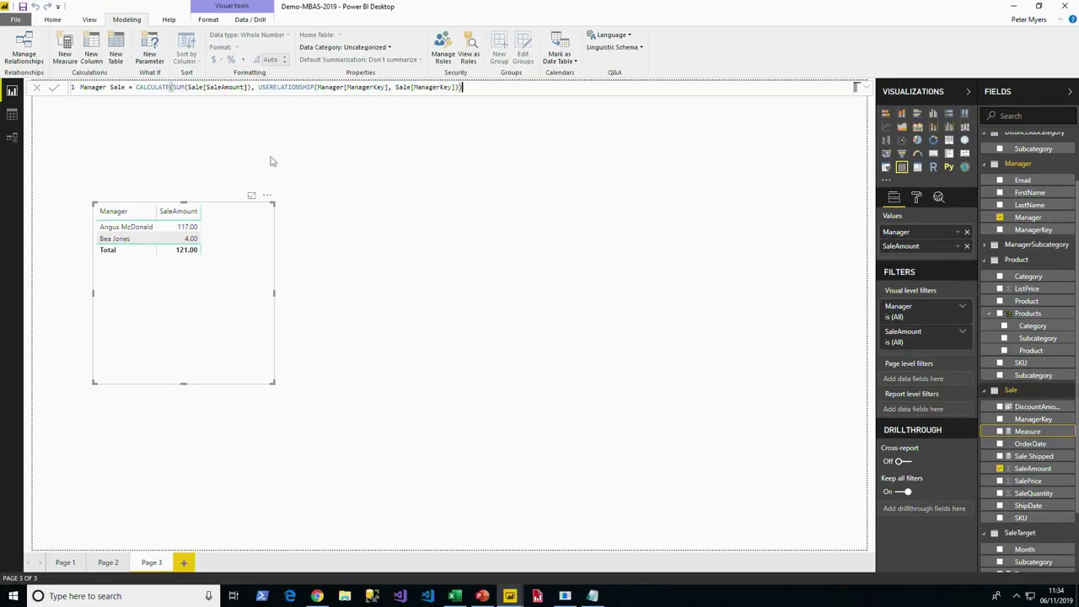
{"action": "key", "text": "Return"}
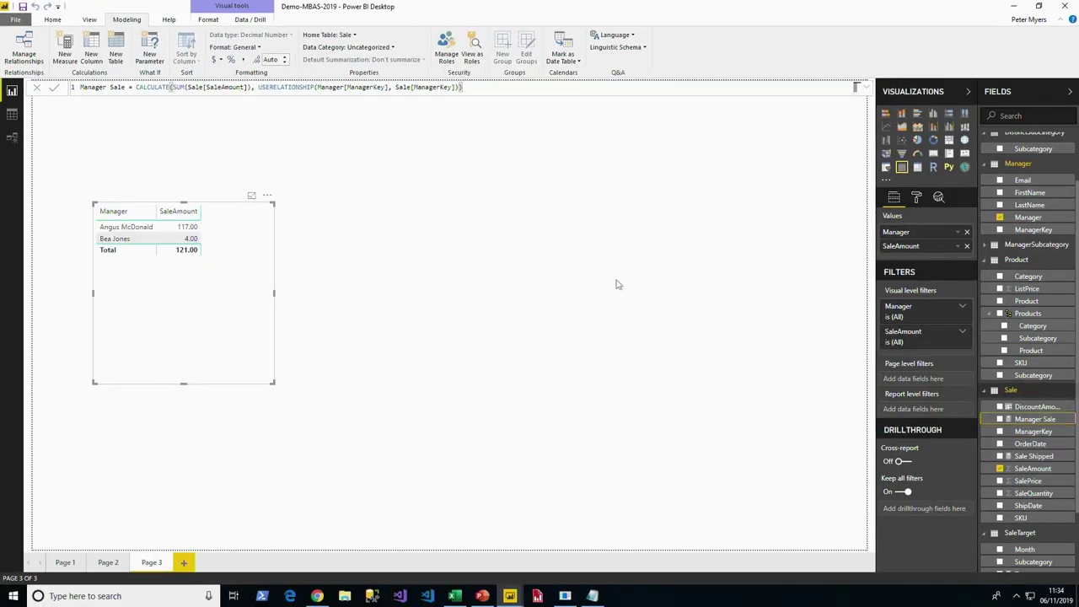
{"action": "left_click", "coordinate": [967, 246]}
{"action": "left_click_drag", "start_coordinate": [1035, 419], "coordinate": [156, 331]}
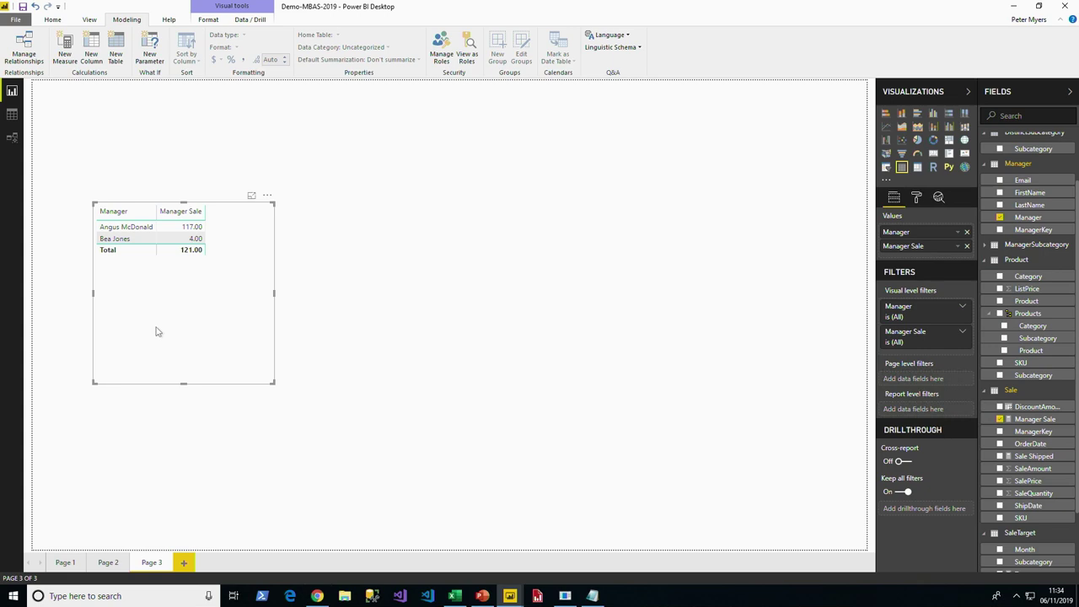
Switch back to Snippets.txt in Notepad and copy the Manager Sale Performance formula that uses CROSSFILTER.
{"action": "key", "text": "alt+Tab"}
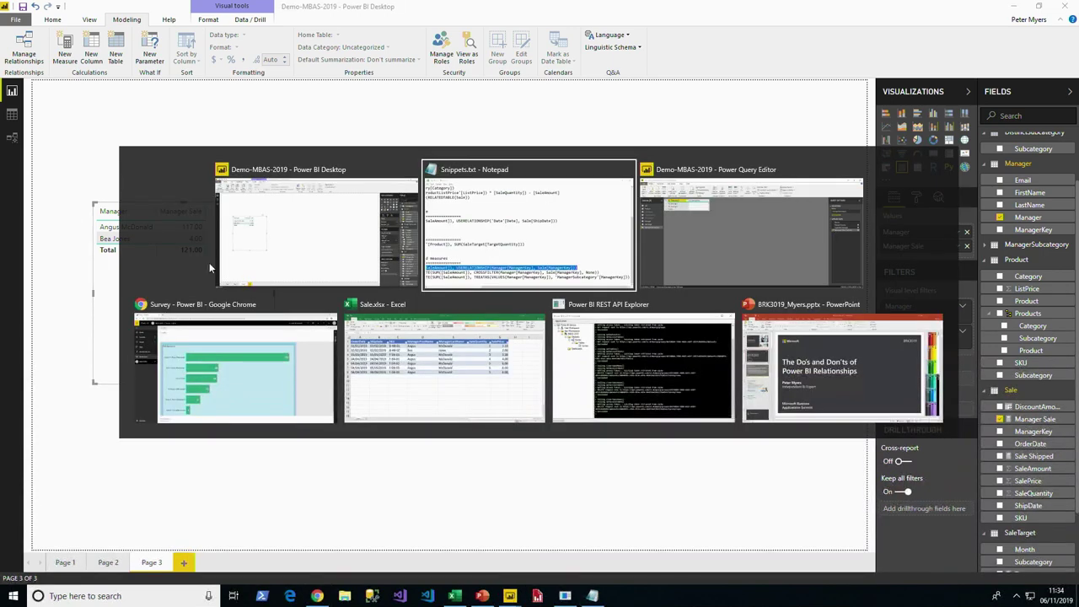
{"action": "left_click", "coordinate": [814, 456]}
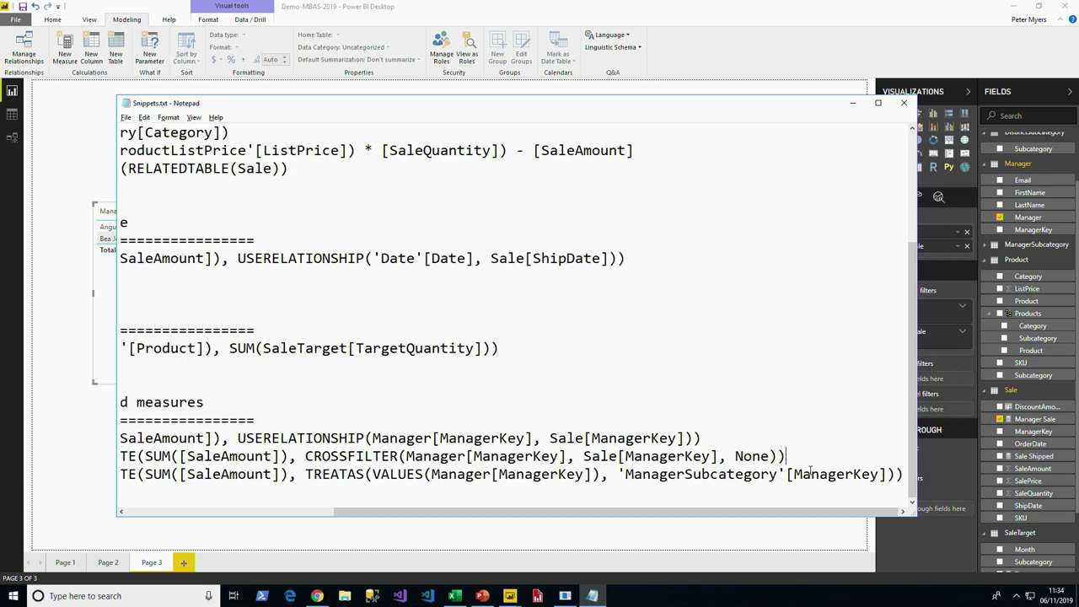
{"action": "key", "text": "shift+Home"}
{"action": "key", "text": "ctrl+c"}
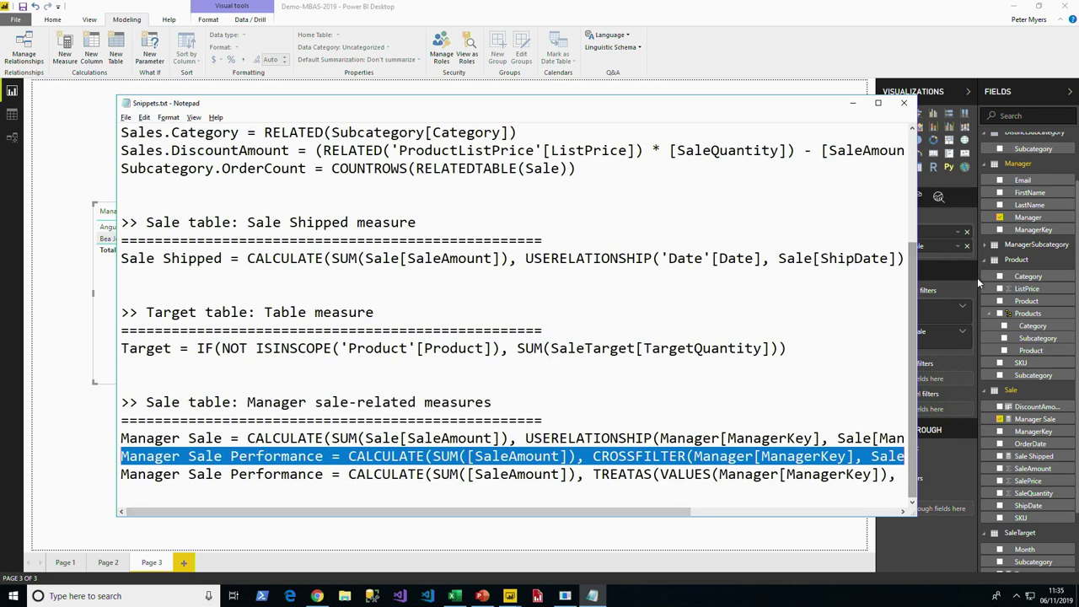
Add the measure Manager Sale Performance = CALCULATE(SUM([SaleAmount]), CROSSFILTER(Manager[ManagerKey], Sale[ManagerKey], None)) to Sale, and show it in the table visual, widened to fit.
{"action": "right_click", "coordinate": [1012, 395]}
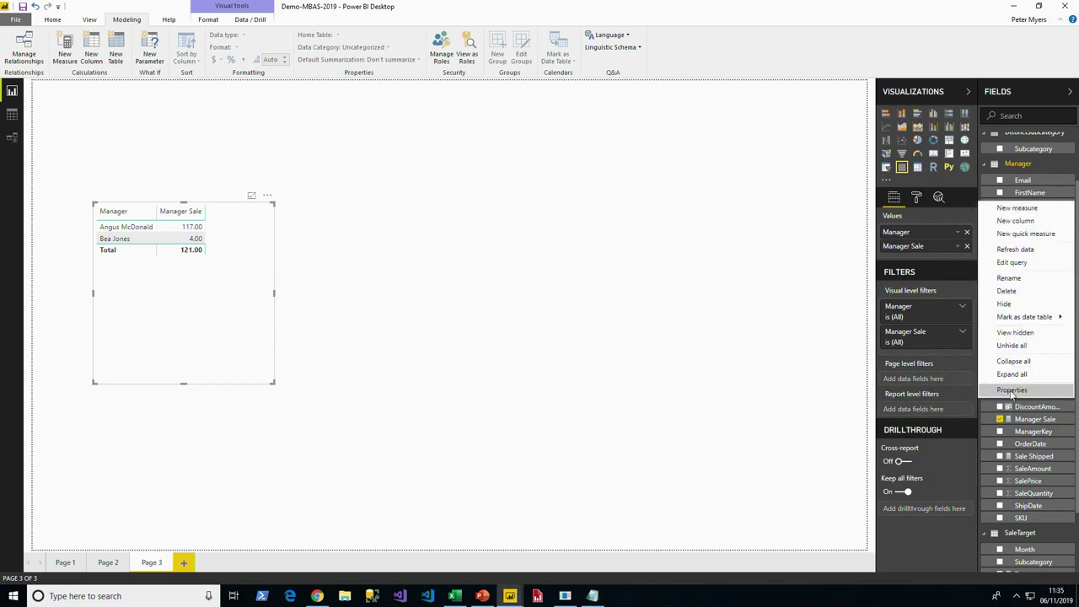
{"action": "left_click", "coordinate": [591, 289]}
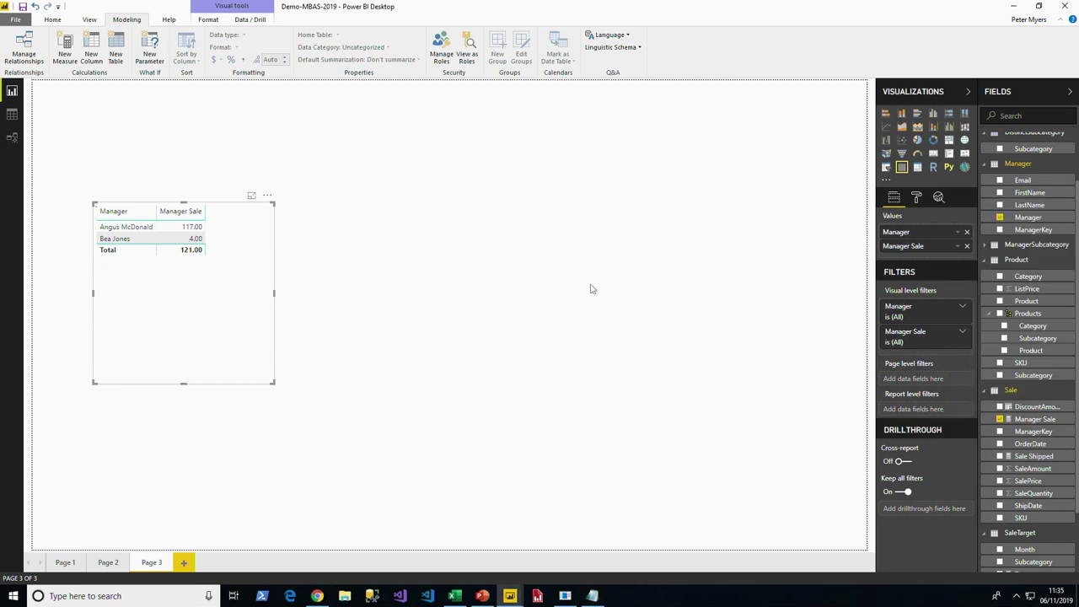
{"action": "key", "text": "ctrl+v"}
{"action": "key", "text": "Return"}
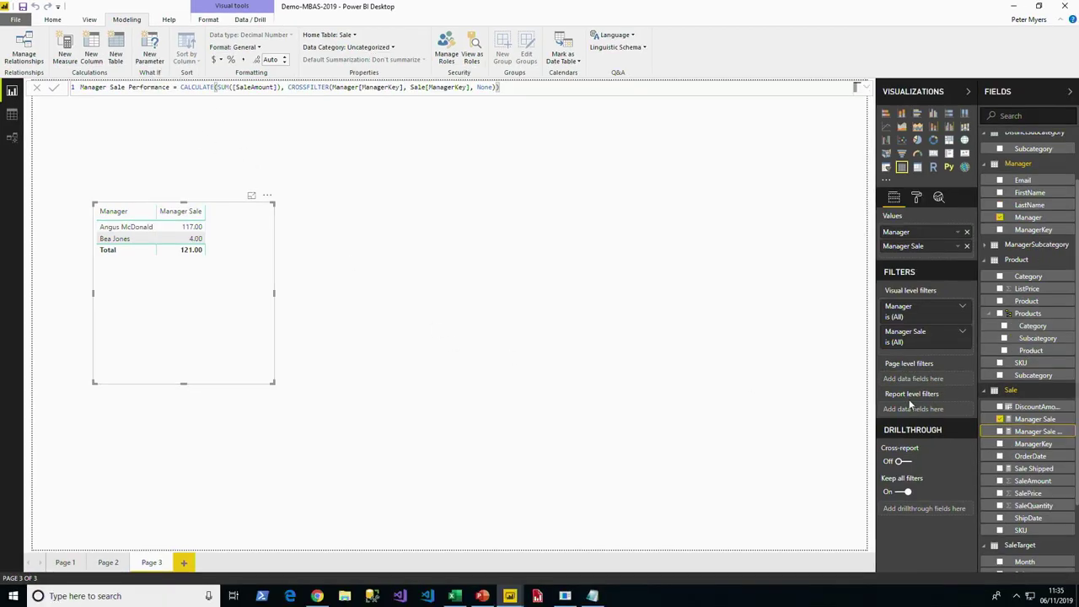
{"action": "left_click_drag", "start_coordinate": [1038, 431], "coordinate": [200, 312]}
{"action": "left_click_drag", "start_coordinate": [273, 290], "coordinate": [379, 290]}
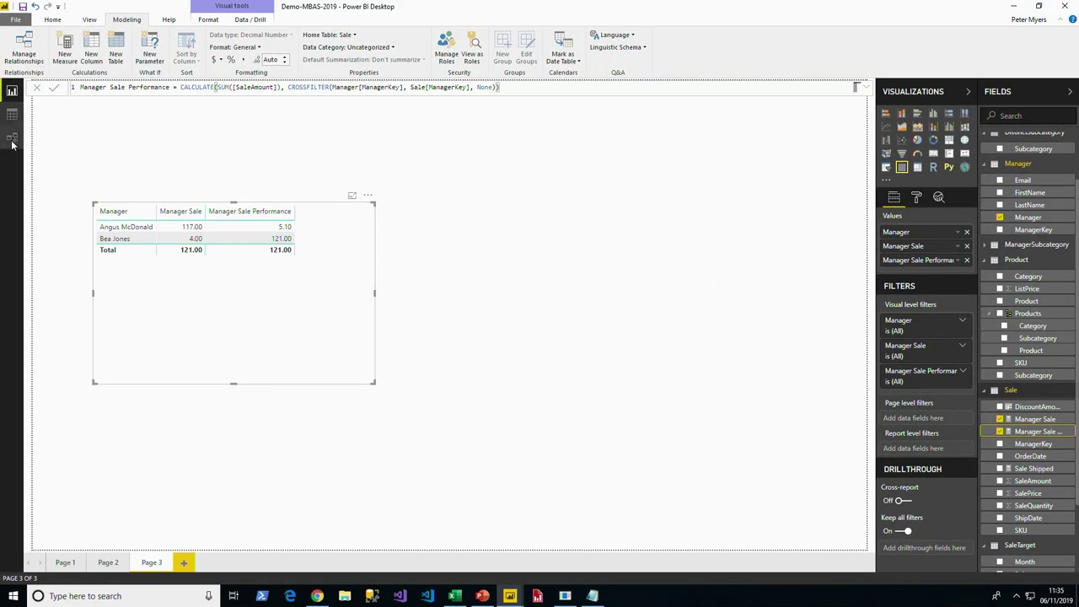
Delete the relationship between Manager and ManagerSubcategory in the model diagram, and return to the report page.
{"action": "left_click", "coordinate": [12, 136]}
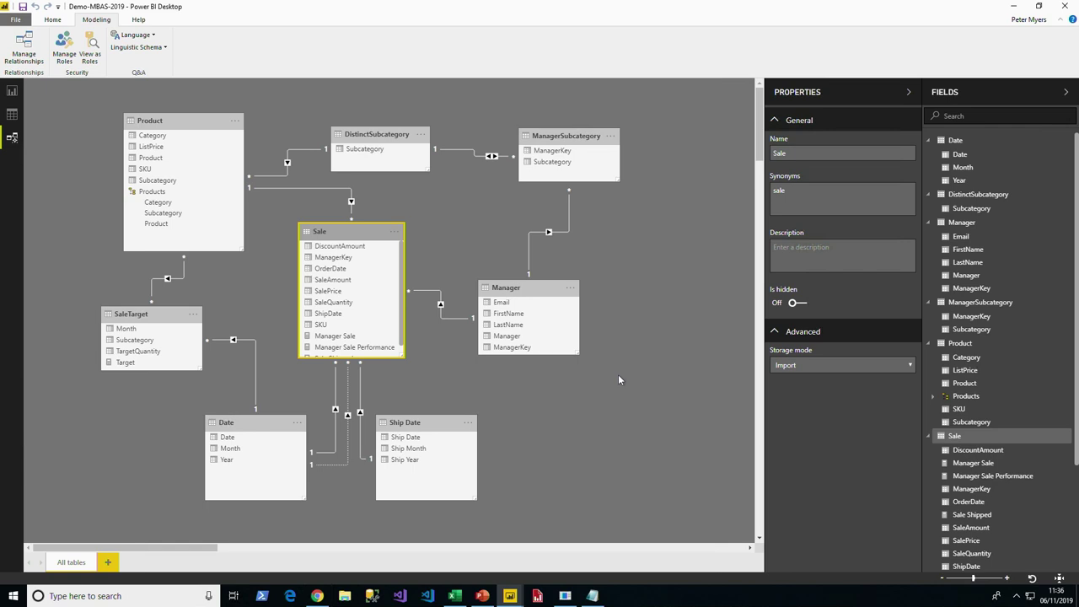
{"action": "right_click", "coordinate": [565, 236]}
{"action": "left_click", "coordinate": [586, 239]}
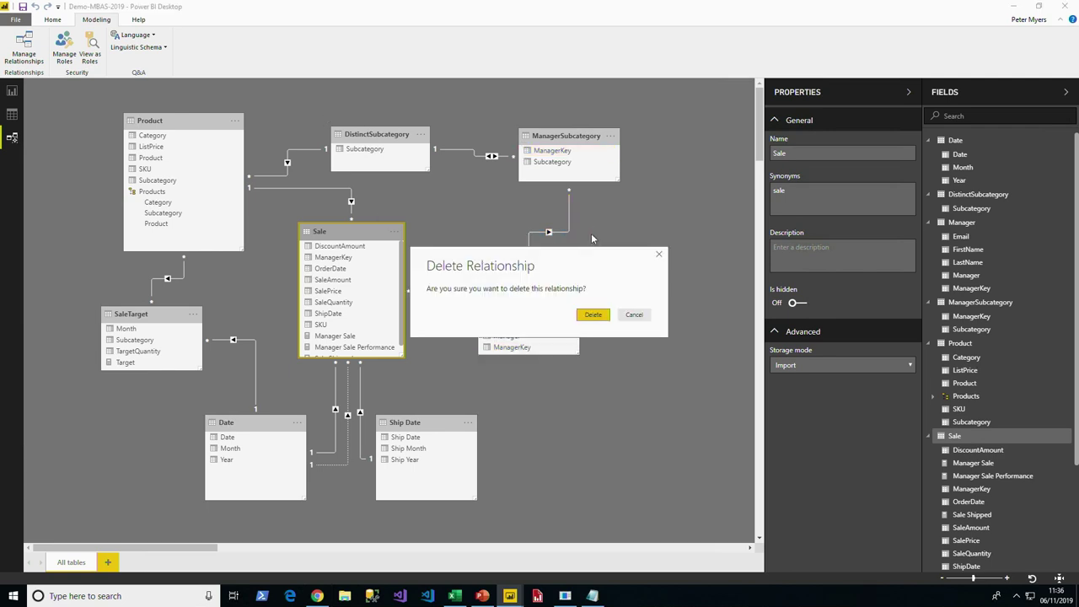
{"action": "left_click", "coordinate": [593, 315]}
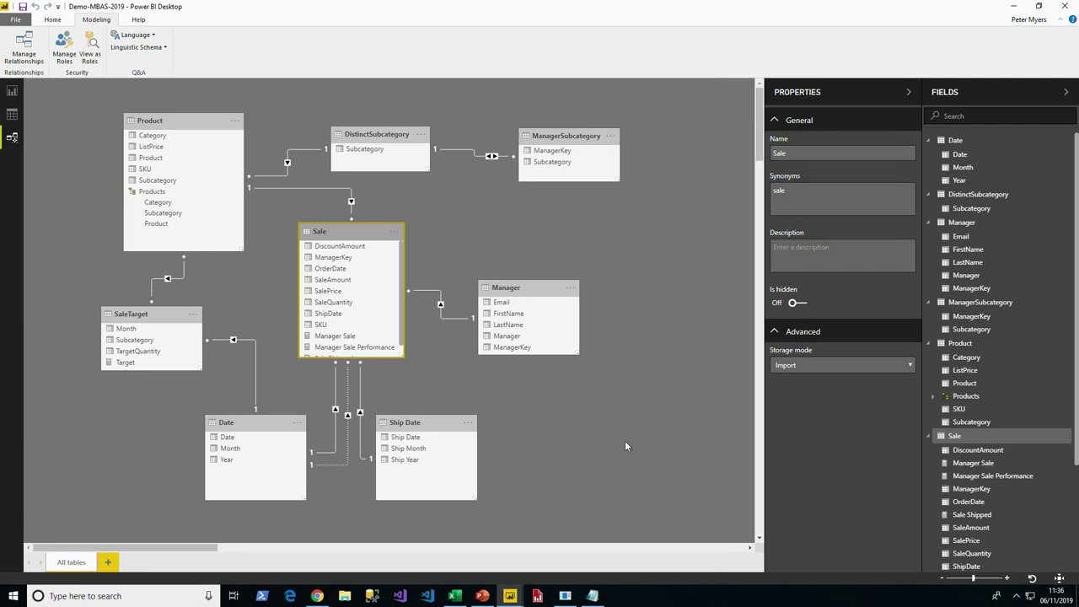
{"action": "left_click", "coordinate": [12, 90]}
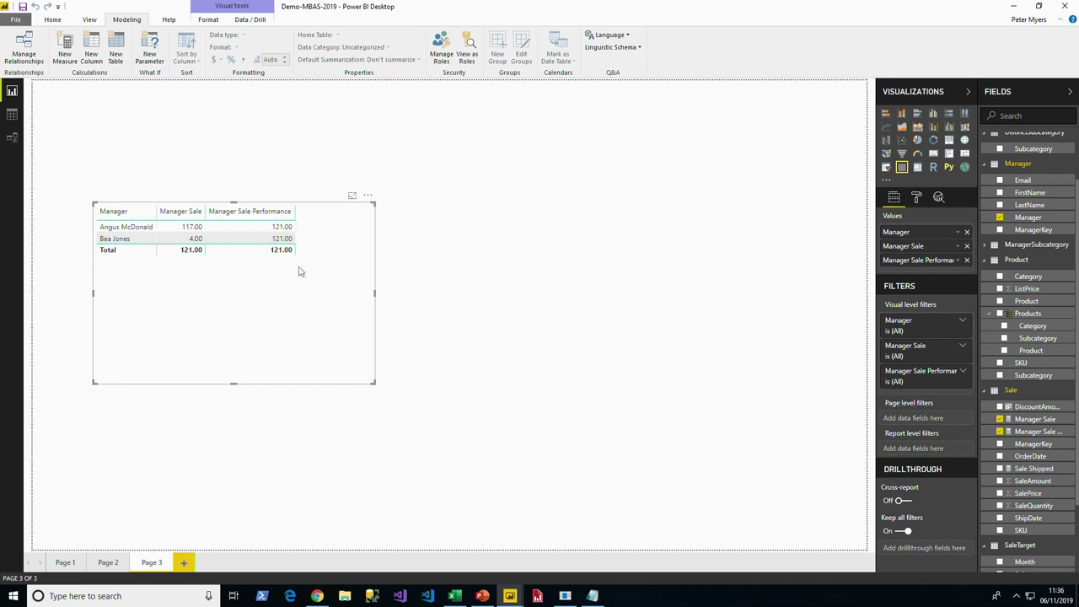
Switch to Snippets.txt in Notepad and copy the Manager Sale Performance formula that uses TREATAS.
{"action": "left_click", "coordinate": [592, 596]}
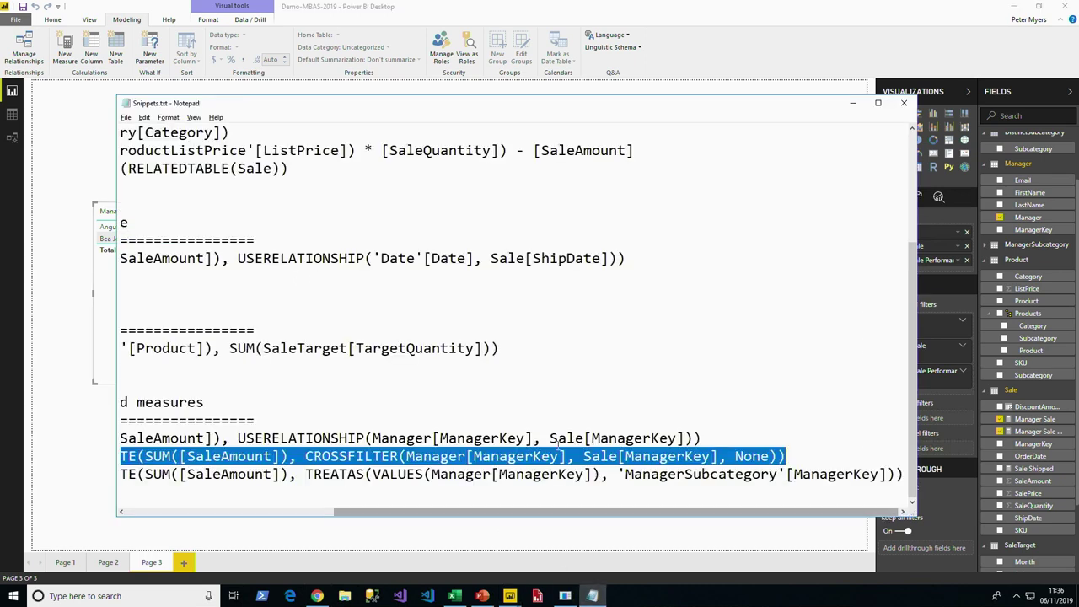
{"action": "left_click", "coordinate": [500, 474]}
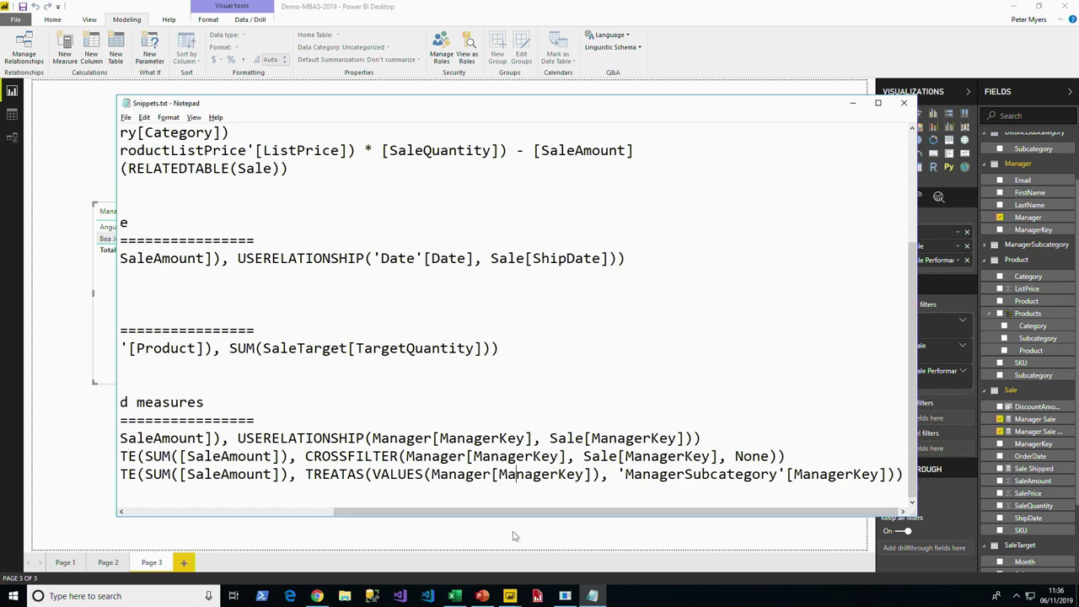
{"action": "key", "text": "End"}
{"action": "key", "text": "shift+Home"}
{"action": "key", "text": "ctrl+c"}
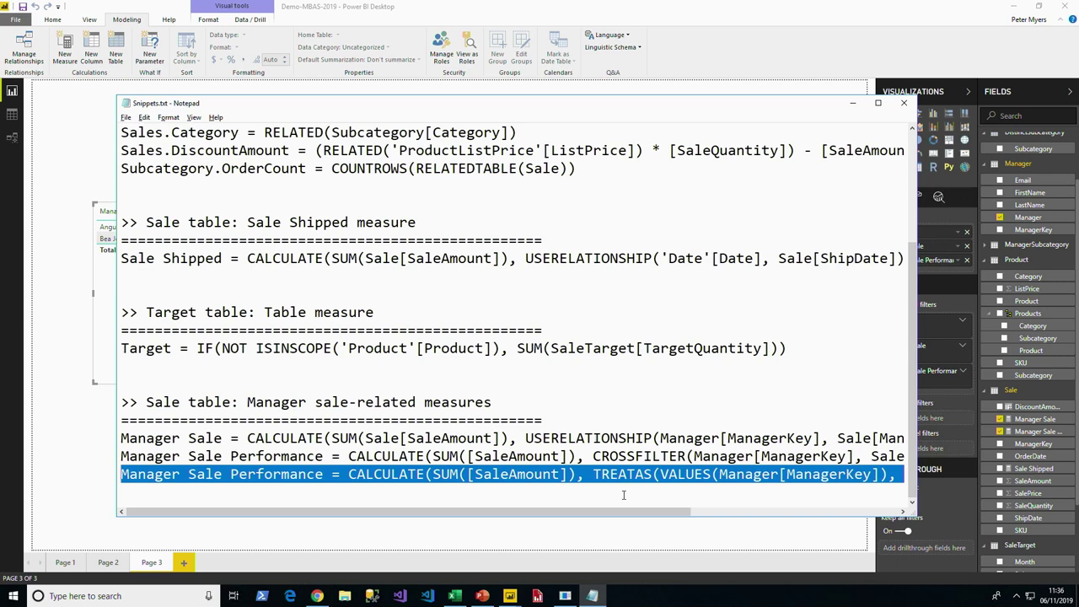
{"action": "scroll", "coordinate": [624, 495], "scroll_direction": "right", "scroll_amount": 5}
Back in Power BI Desktop, redefine Manager Sale Performance as CALCULATE(SUM([SaleAmount]), TREATAS(VALUES(Manager[ManagerKey]), 'ManagerSubcategory'[ManagerKey])).
{"action": "left_click", "coordinate": [944, 502]}
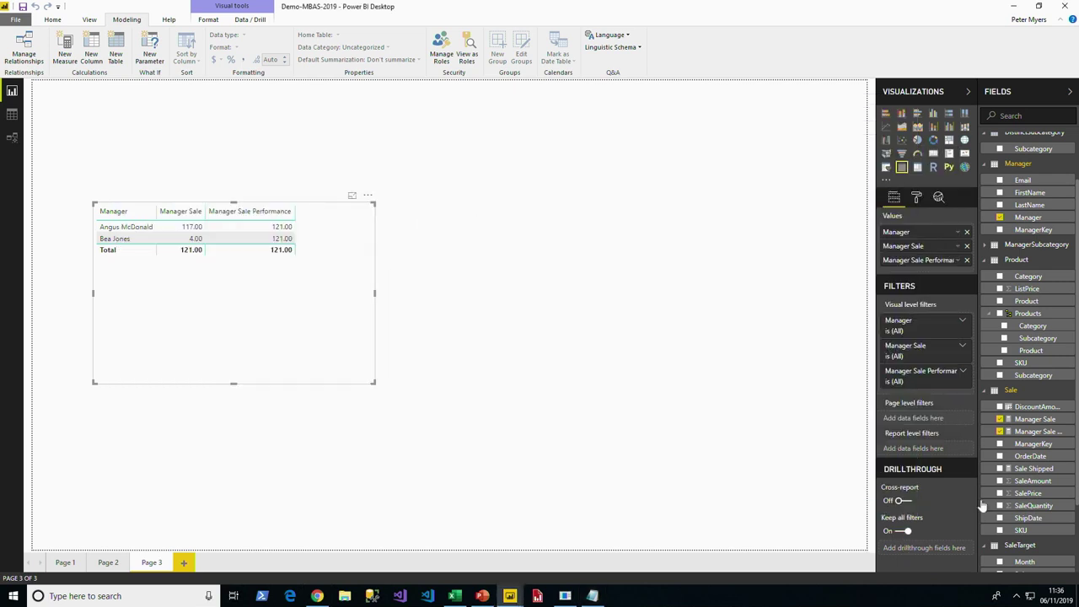
{"action": "left_click", "coordinate": [1035, 431]}
{"action": "left_click", "coordinate": [274, 85]}
{"action": "key", "text": "ctrl+a"}
{"action": "key", "text": "ctrl+v"}
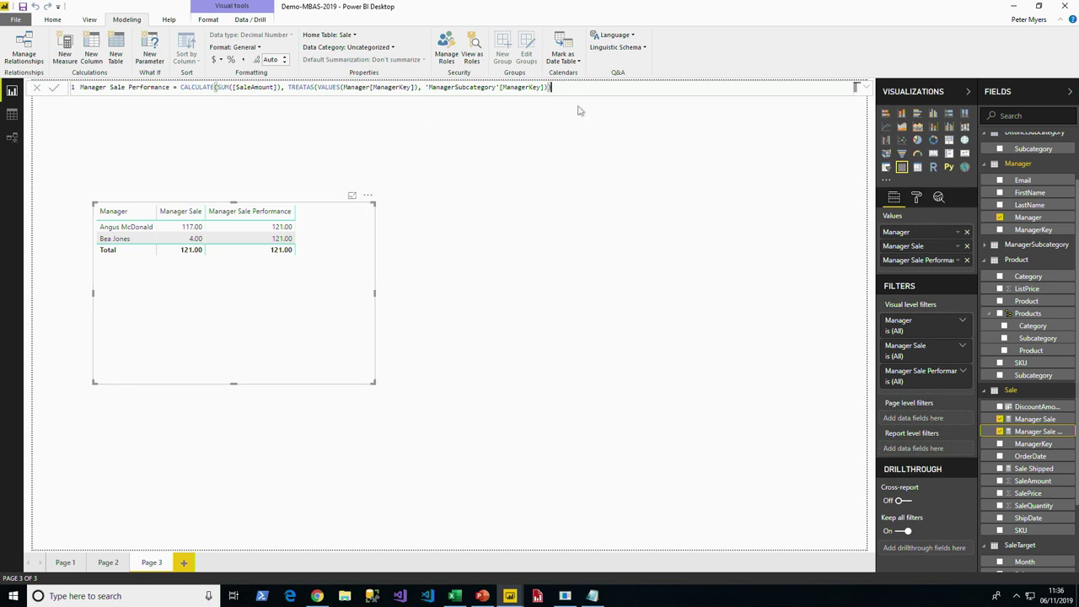
{"action": "key", "text": "Return"}
Bring up the ManagerSubcategory query in Power Query Editor, and return to the model diagram to view the table relationships.
{"action": "key", "text": "alt+Tab"}
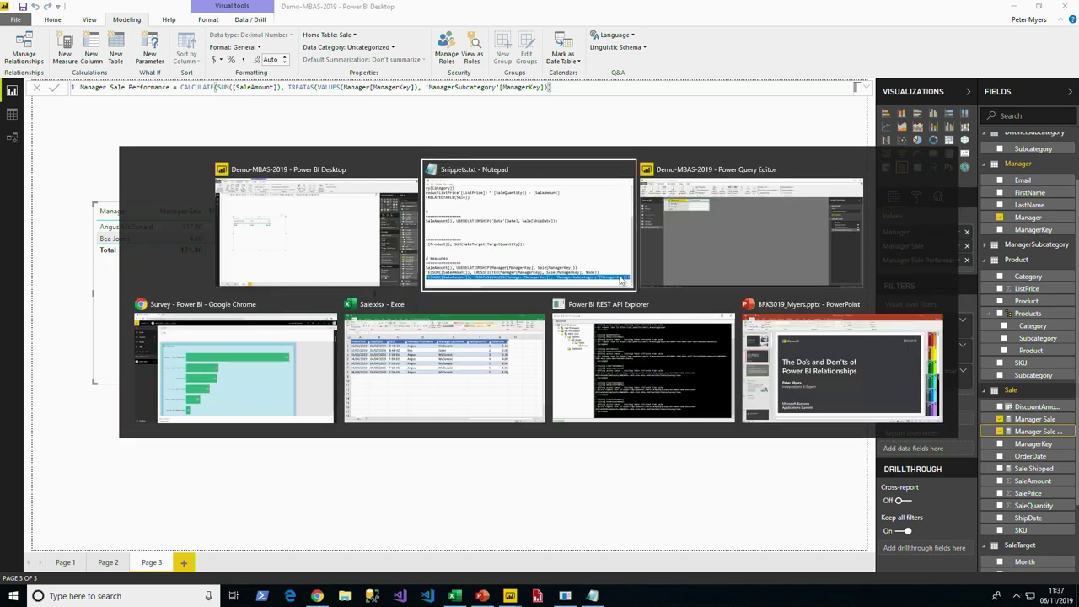
{"action": "key", "text": "alt+Tab"}
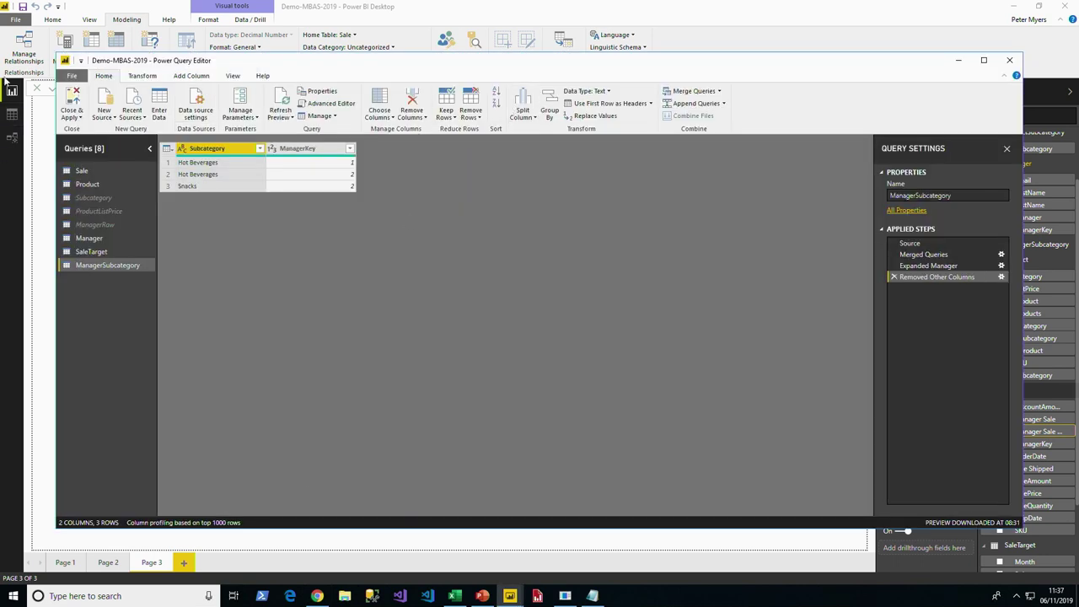
{"action": "left_click", "coordinate": [12, 137]}
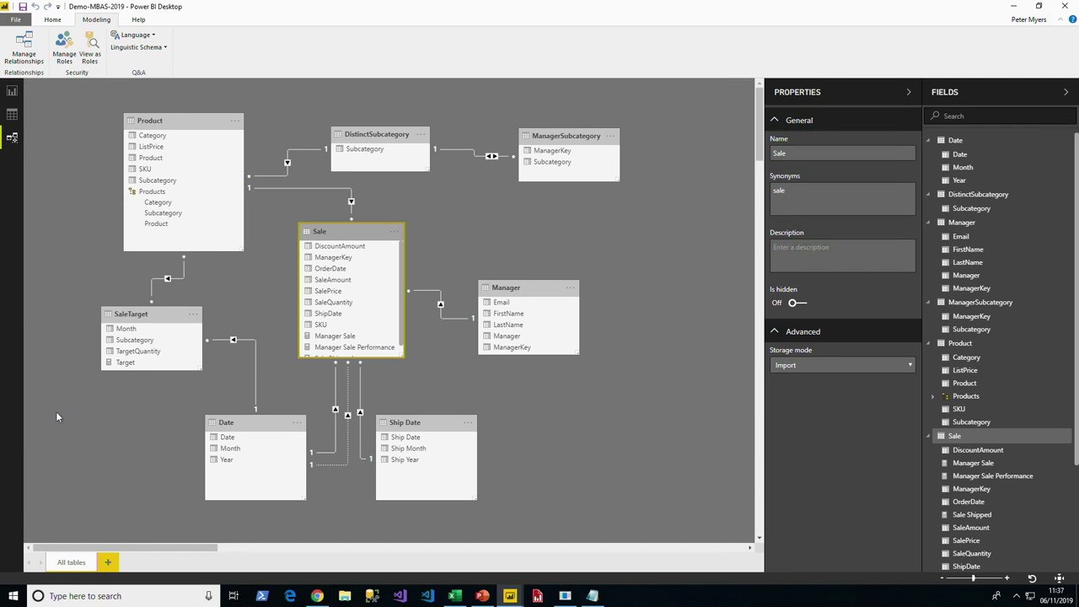